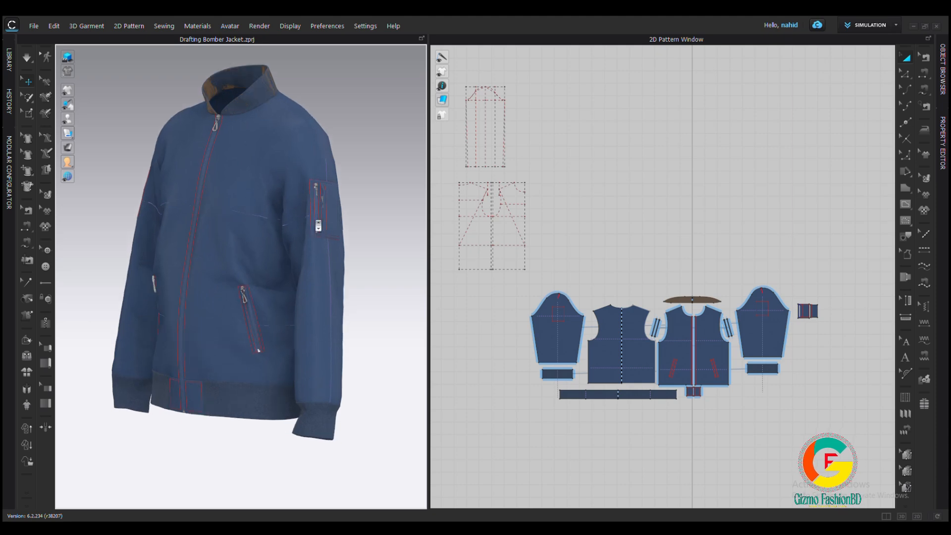
Examine the finished bomber jacket's sleeve pocket, front zipper and hem band, briefly tugging the sleeve with the simulation running
{"action": "scroll", "coordinate": [241, 277], "scroll_direction": "up", "scroll_amount": 4}
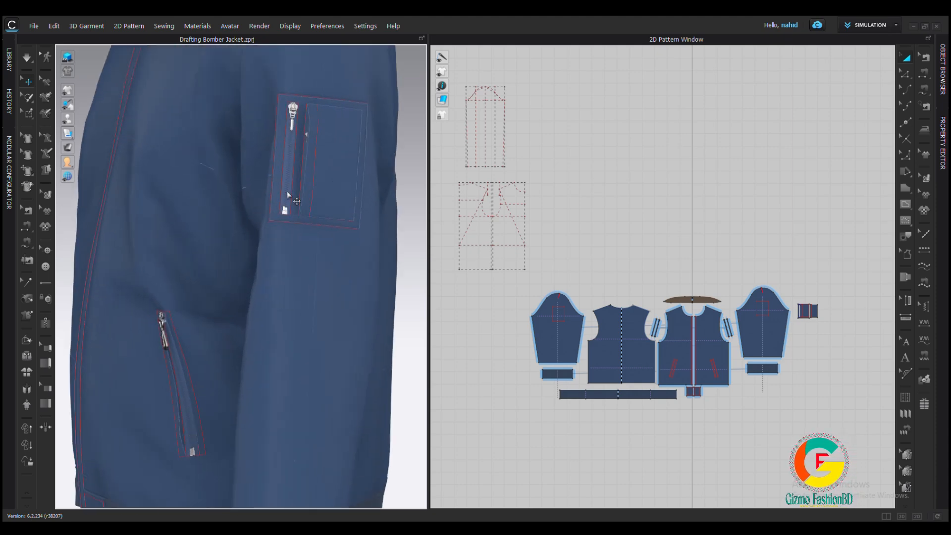
{"action": "right_click_drag", "start_coordinate": [284, 195], "coordinate": [304, 194]}
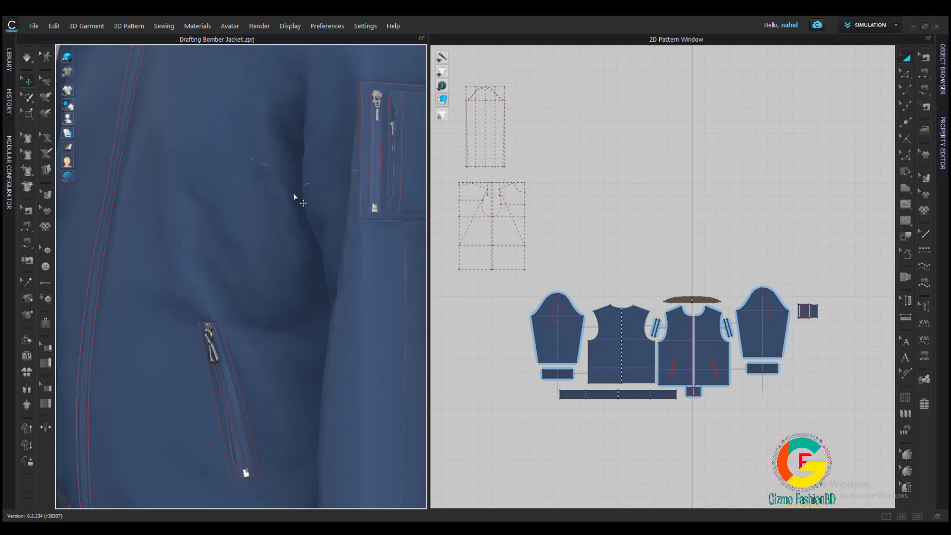
{"action": "key", "text": "space"}
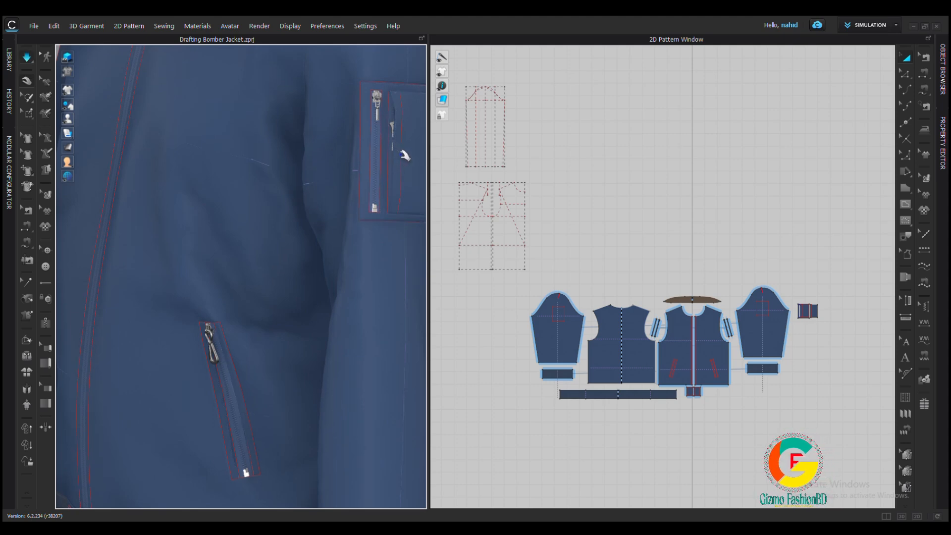
{"action": "left_click_drag", "start_coordinate": [405, 156], "coordinate": [422, 160]}
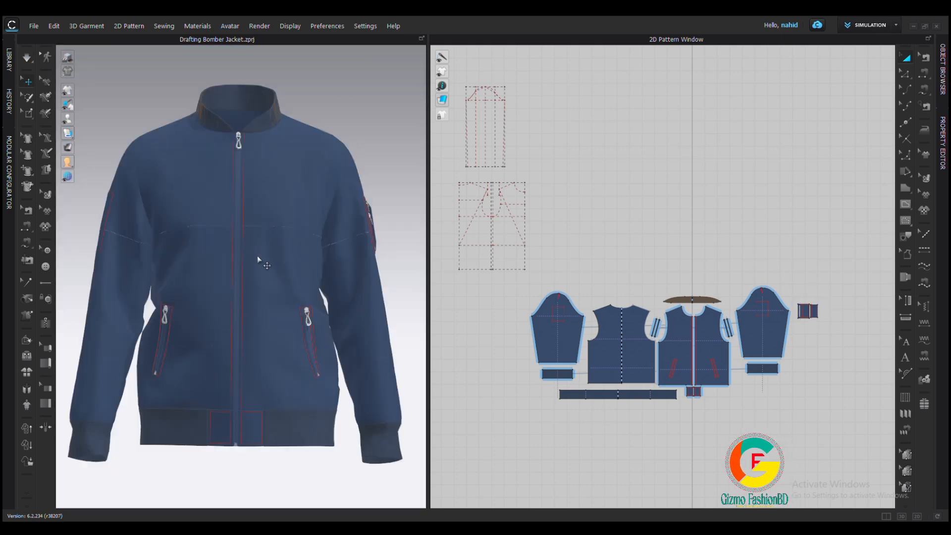
{"action": "scroll", "coordinate": [188, 317], "scroll_direction": "up", "scroll_amount": 4}
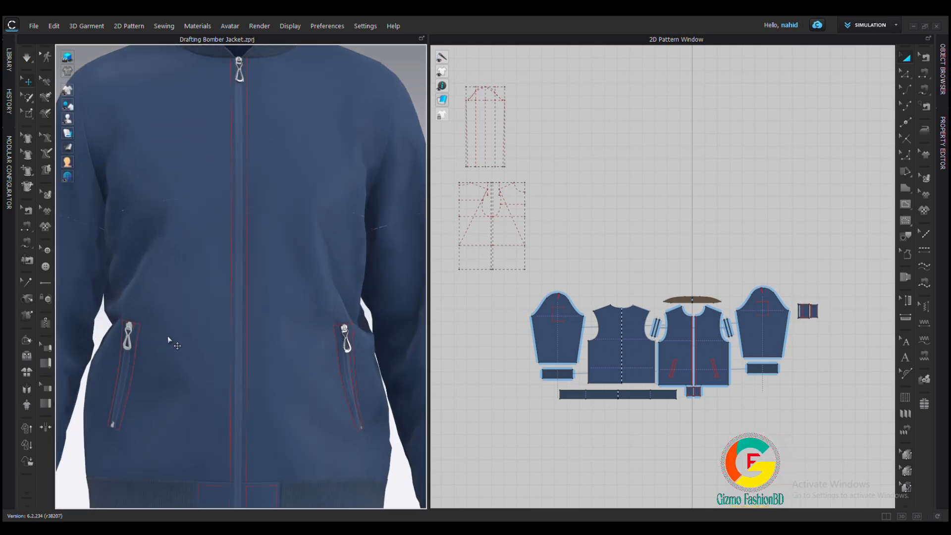
{"action": "middle_click_drag", "start_coordinate": [168, 336], "coordinate": [187, 227]}
{"action": "scroll", "coordinate": [201, 415], "scroll_direction": "up", "scroll_amount": 4}
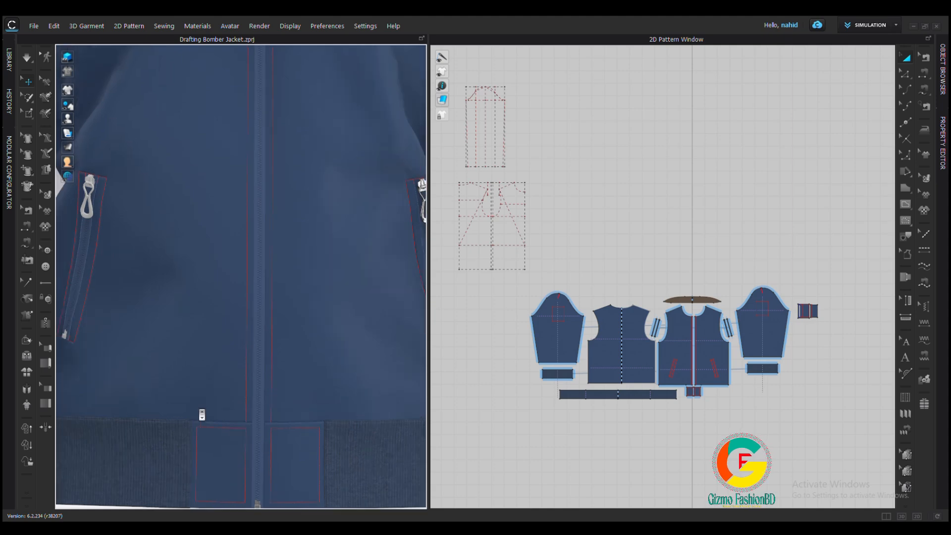
{"action": "middle_click_drag", "start_coordinate": [201, 414], "coordinate": [230, 332]}
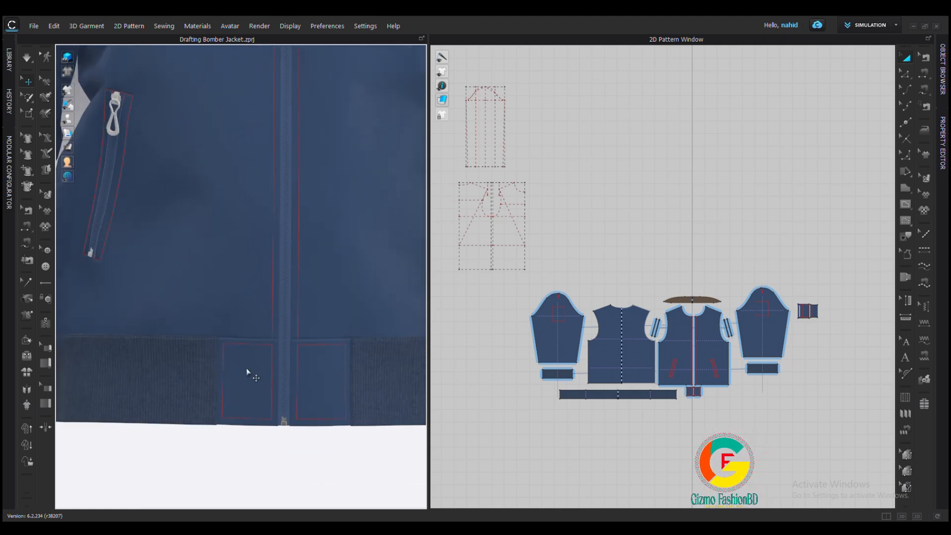
{"action": "scroll", "coordinate": [246, 368], "scroll_direction": "up", "scroll_amount": 3}
{"action": "scroll", "coordinate": [295, 376], "scroll_direction": "up", "scroll_amount": 2}
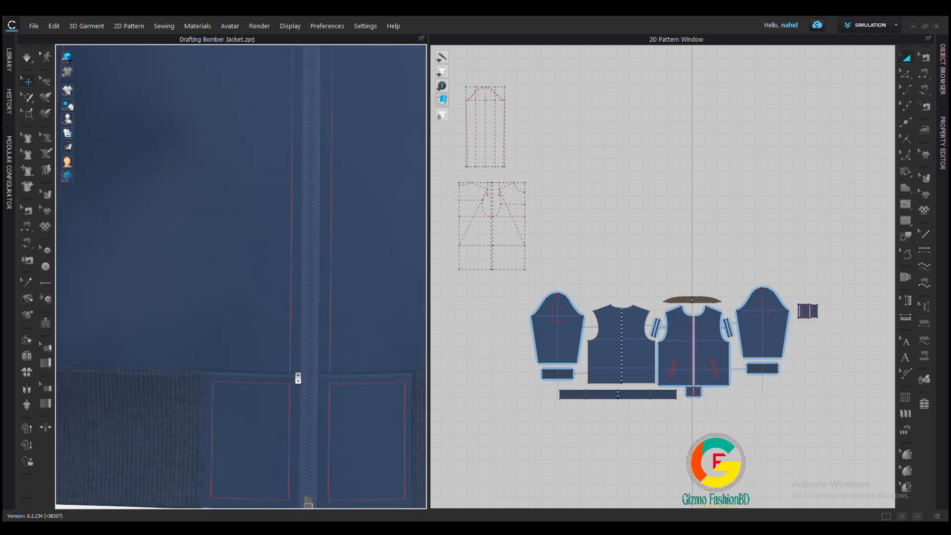
{"action": "scroll", "coordinate": [298, 378], "scroll_direction": "down", "scroll_amount": 1}
Hide the red internal lines on the 3D garment
{"action": "mouse_move", "coordinate": [66, 92]}
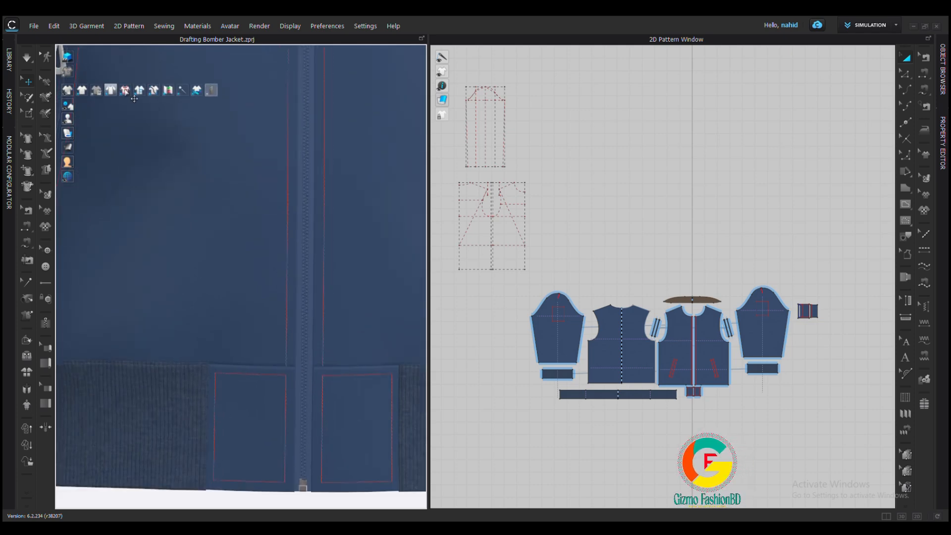
{"action": "left_click", "coordinate": [126, 91]}
{"action": "scroll", "coordinate": [287, 328], "scroll_direction": "down", "scroll_amount": 1}
{"action": "scroll", "coordinate": [288, 328], "scroll_direction": "down", "scroll_amount": 1}
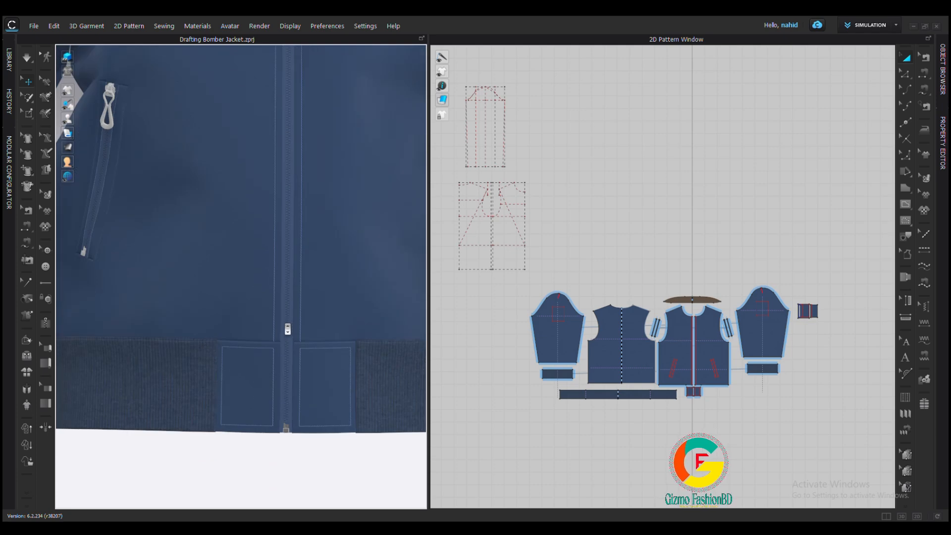
Examine the front welt pocket's zipper, puller and surrounding stitching up close on the 3D jacket
{"action": "middle_click_drag", "start_coordinate": [179, 317], "coordinate": [214, 371]}
{"action": "scroll", "coordinate": [214, 371], "scroll_direction": "down", "scroll_amount": 1}
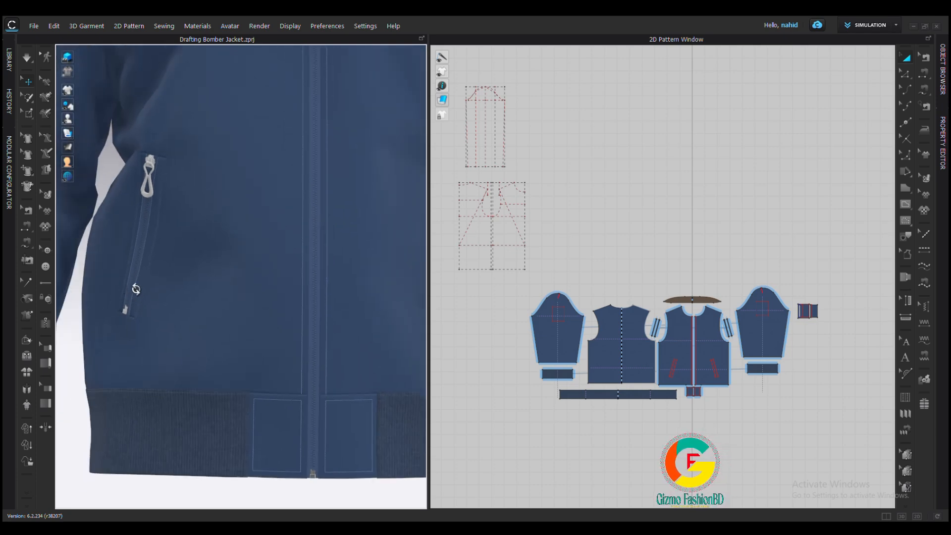
{"action": "right_click_drag", "start_coordinate": [136, 289], "coordinate": [155, 291]}
{"action": "scroll", "coordinate": [180, 247], "scroll_direction": "up", "scroll_amount": 5}
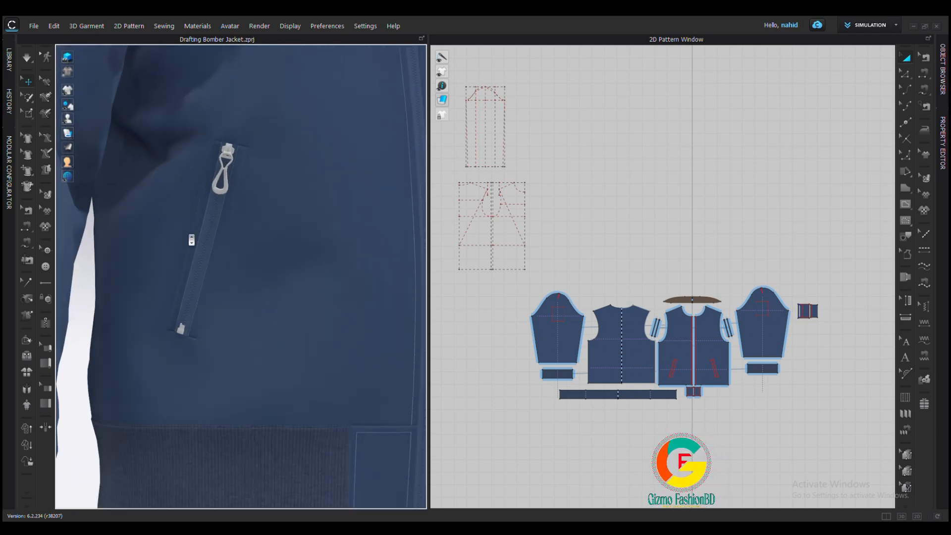
{"action": "middle_click_drag", "start_coordinate": [193, 227], "coordinate": [184, 348]}
{"action": "scroll", "coordinate": [176, 299], "scroll_direction": "up", "scroll_amount": 2}
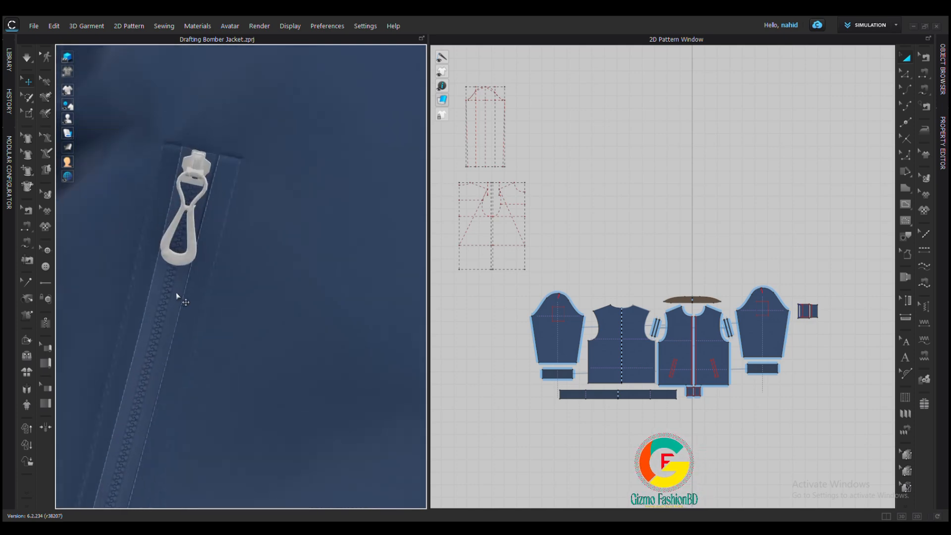
{"action": "scroll", "coordinate": [178, 298], "scroll_direction": "down", "scroll_amount": 3}
{"action": "scroll", "coordinate": [179, 299], "scroll_direction": "down", "scroll_amount": 8}
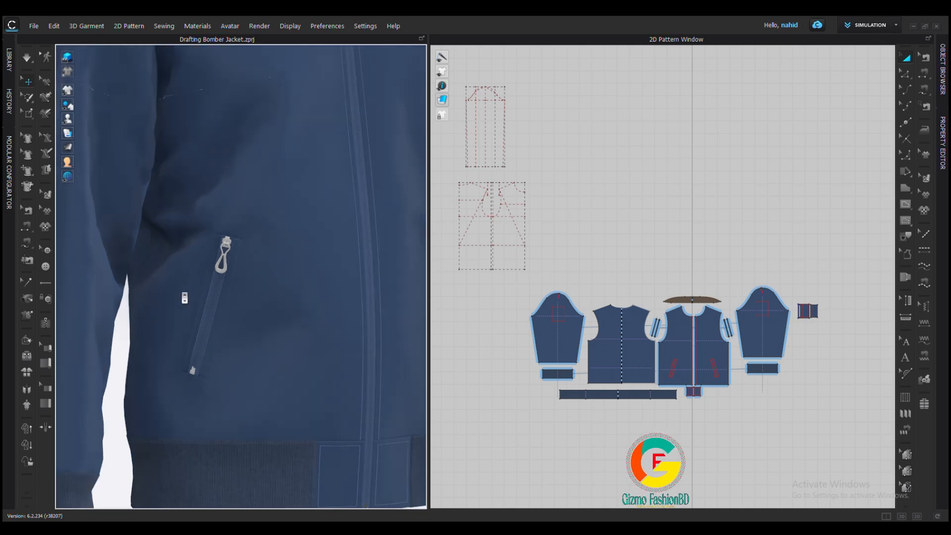
Examine the collar, the upper end of the front zipper and the zipped sleeve pocket on the 3D jacket
{"action": "middle_click_drag", "start_coordinate": [235, 381], "coordinate": [229, 410]}
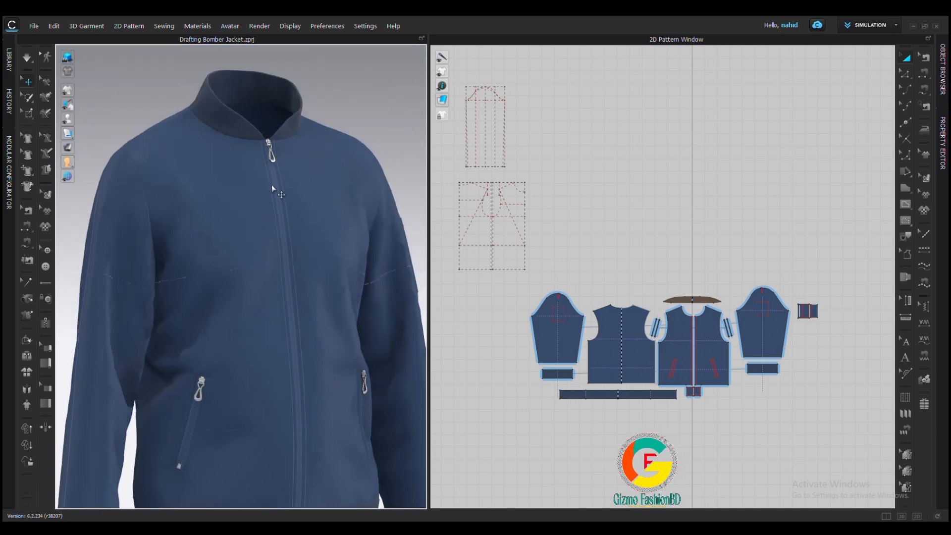
{"action": "right_click_drag", "start_coordinate": [256, 190], "coordinate": [239, 189]}
{"action": "middle_click_drag", "start_coordinate": [263, 160], "coordinate": [236, 204]}
{"action": "scroll", "coordinate": [235, 204], "scroll_direction": "up", "scroll_amount": 6}
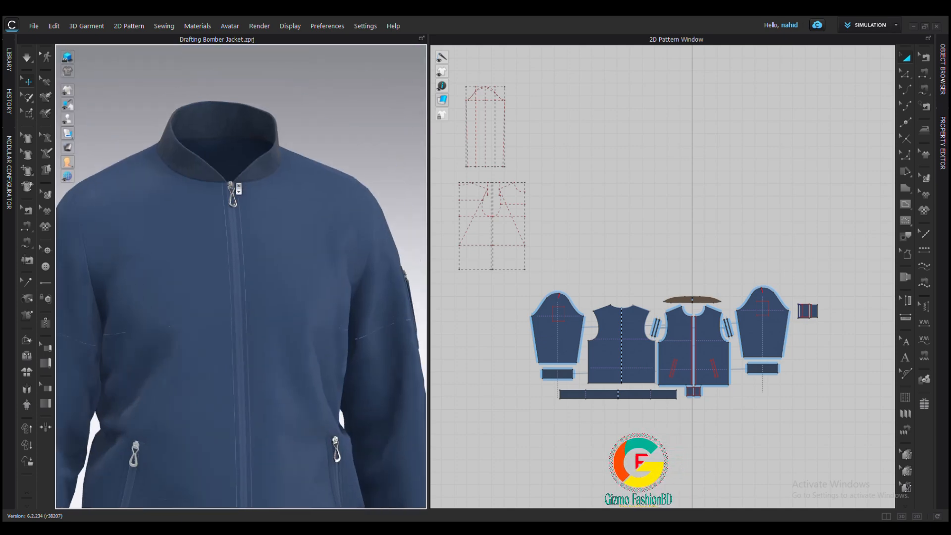
{"action": "scroll", "coordinate": [215, 217], "scroll_direction": "up", "scroll_amount": 3}
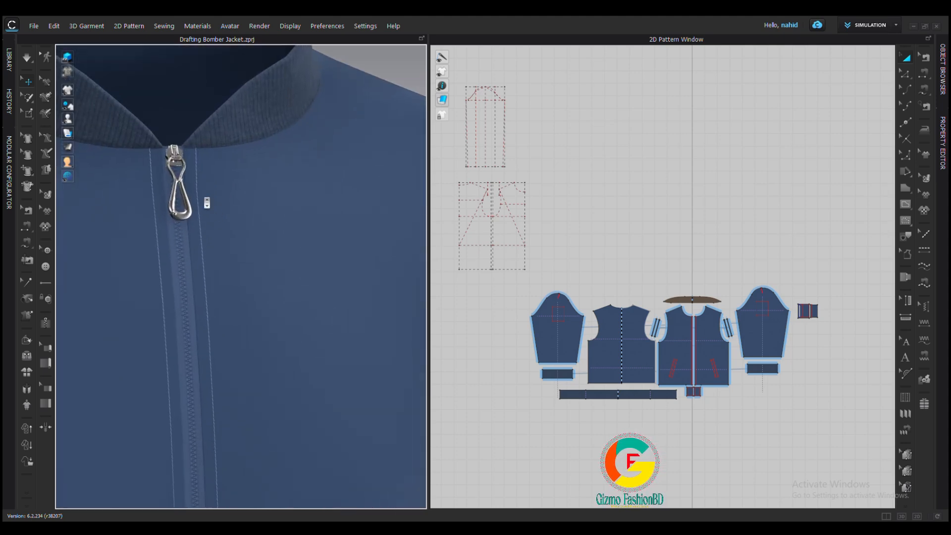
{"action": "scroll", "coordinate": [207, 203], "scroll_direction": "down", "scroll_amount": 8}
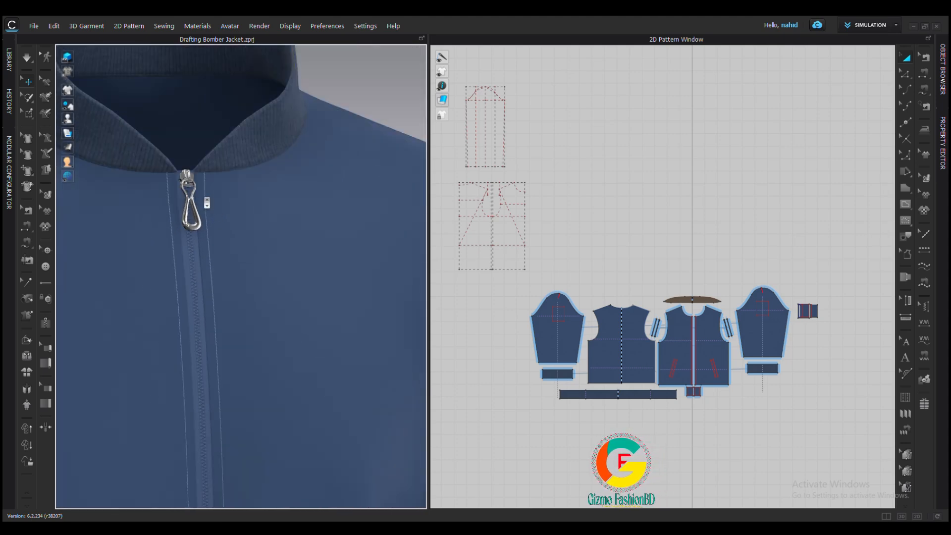
{"action": "middle_click_drag", "start_coordinate": [254, 300], "coordinate": [233, 233]}
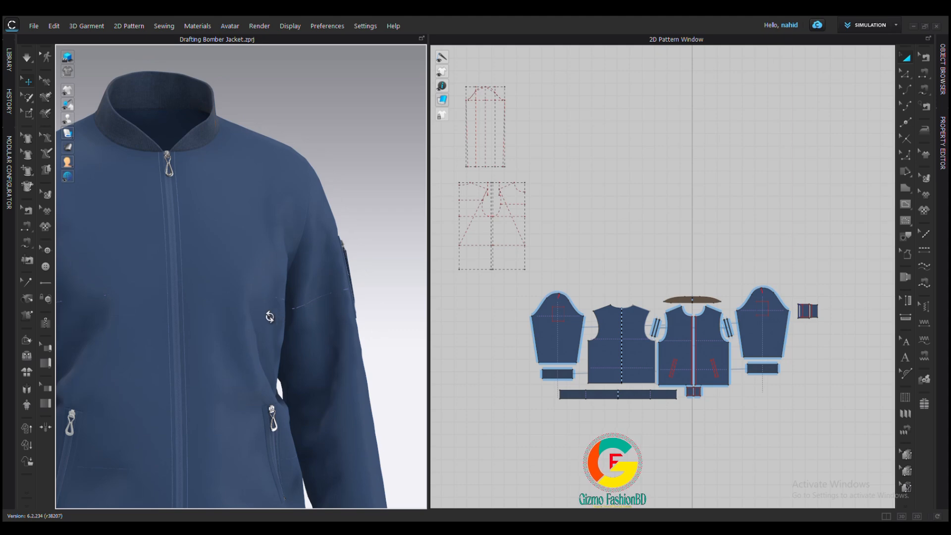
{"action": "right_click_drag", "start_coordinate": [270, 317], "coordinate": [195, 318]}
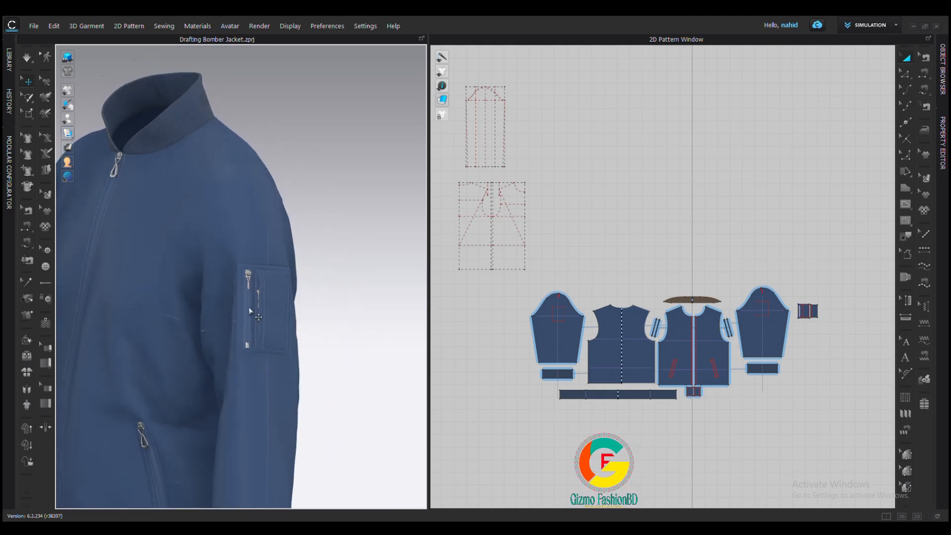
{"action": "scroll", "coordinate": [249, 309], "scroll_direction": "up", "scroll_amount": 8}
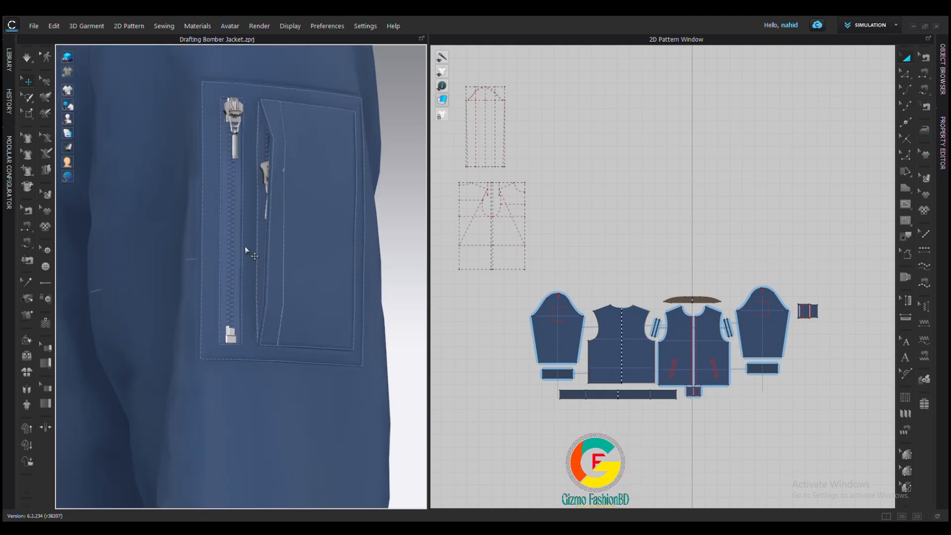
{"action": "scroll", "coordinate": [248, 251], "scroll_direction": "up", "scroll_amount": 2}
{"action": "mouse_move", "coordinate": [248, 253]}
{"action": "right_mouse_down"}
{"action": "mouse_move", "coordinate": [243, 266]}
{"action": "mouse_move", "coordinate": [258, 267]}
{"action": "mouse_move", "coordinate": [245, 268]}
{"action": "right_mouse_up"}
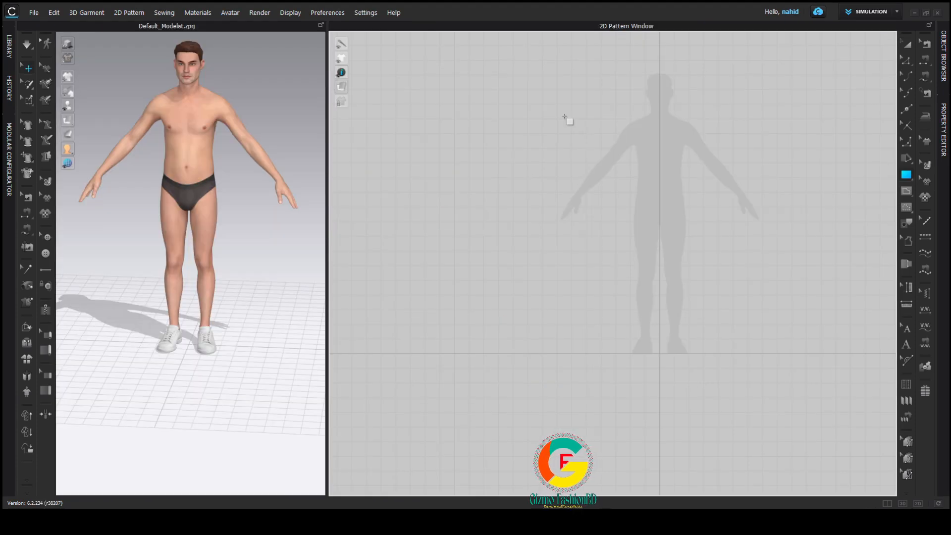
Draw a rectangular pattern about 95 cm high and narrow it to 25.43 cm by moving both left corners inward
{"action": "left_click_drag", "start_coordinate": [565, 117], "coordinate": [662, 254]}
{"action": "scroll", "coordinate": [690, 215], "scroll_direction": "up", "scroll_amount": 3}
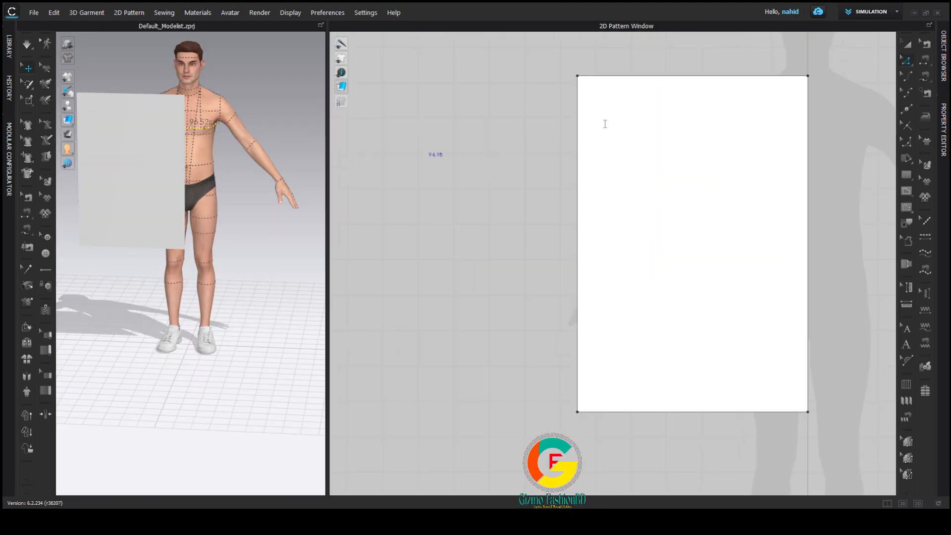
{"action": "left_click", "coordinate": [626, 75]}
{"action": "left_click", "coordinate": [641, 316]}
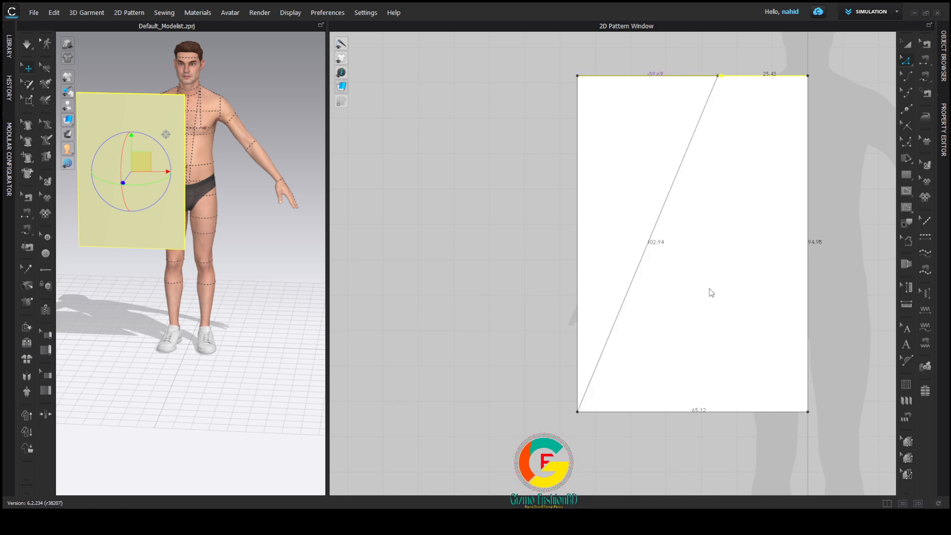
{"action": "left_click", "coordinate": [705, 295]}
{"action": "left_click", "coordinate": [642, 442]}
{"action": "left_click_drag", "start_coordinate": [577, 412], "coordinate": [718, 412]}
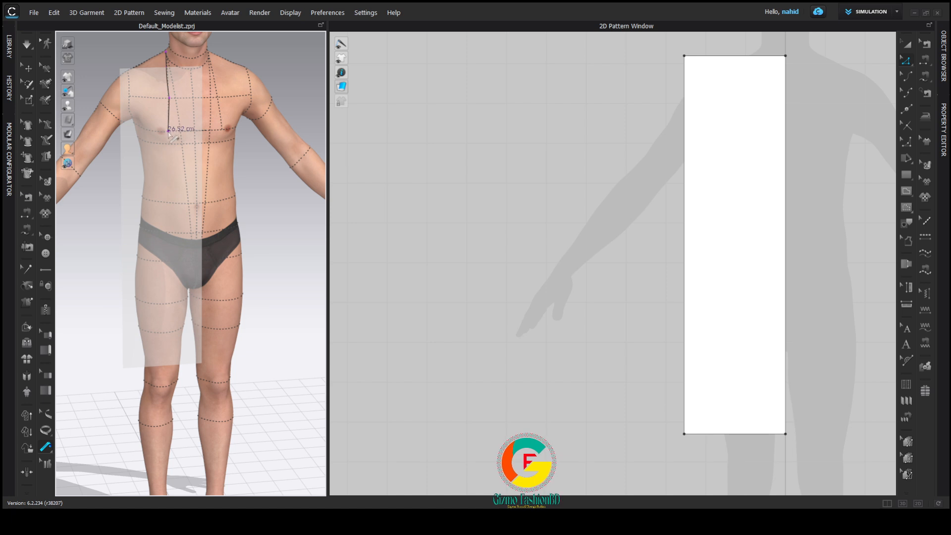
Measure the avatar from side neck to chest, and draw a horizontal internal line across the pattern 27 cm below its upper edge
{"action": "double_click", "coordinate": [169, 132]}
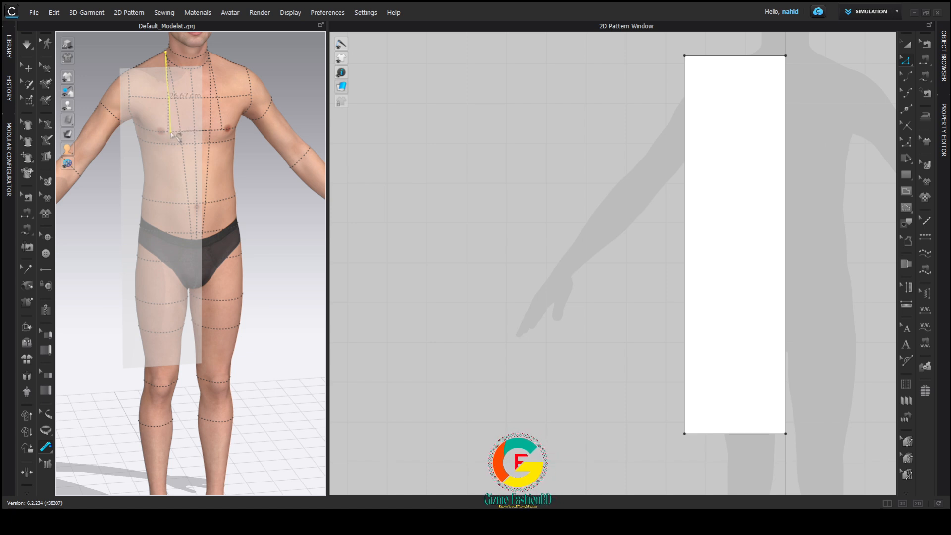
{"action": "right_click", "coordinate": [785, 91]}
{"action": "left_click", "coordinate": [812, 141]}
{"action": "type", "text": "2"}
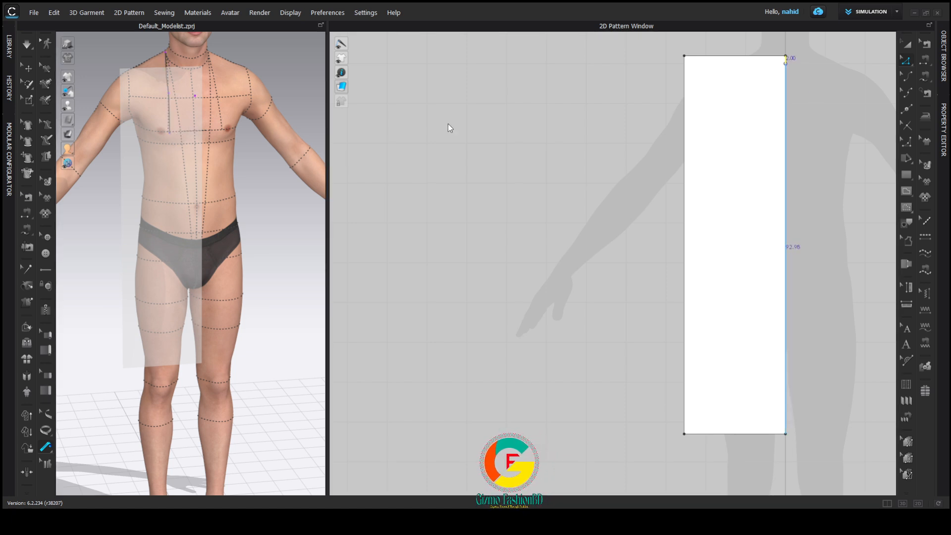
{"action": "type", "text": "7"}
{"action": "key", "text": "Return"}
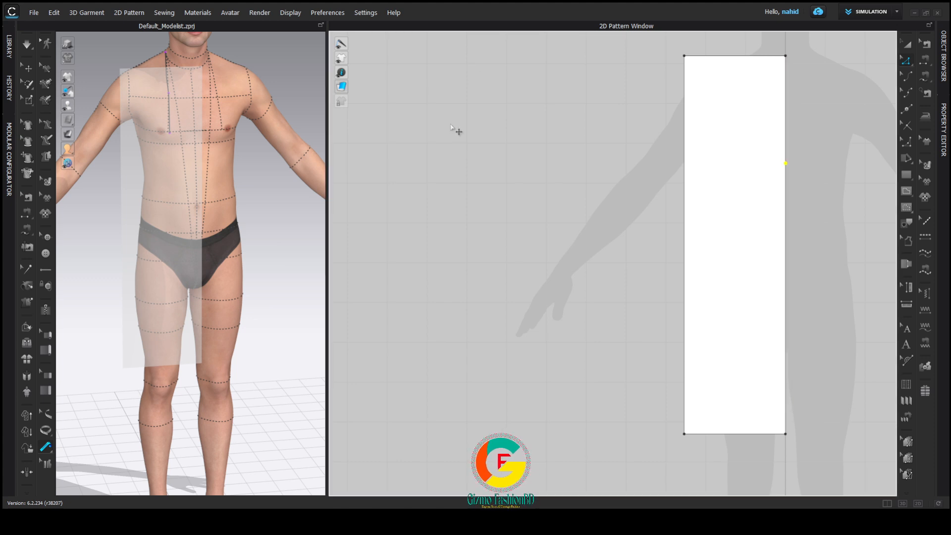
{"action": "key", "text": "g"}
{"action": "left_click", "coordinate": [786, 164]}
{"action": "double_click", "coordinate": [684, 164]}
Measure the avatar's front from the side neck point down to the waistline
{"action": "left_click", "coordinate": [46, 68]}
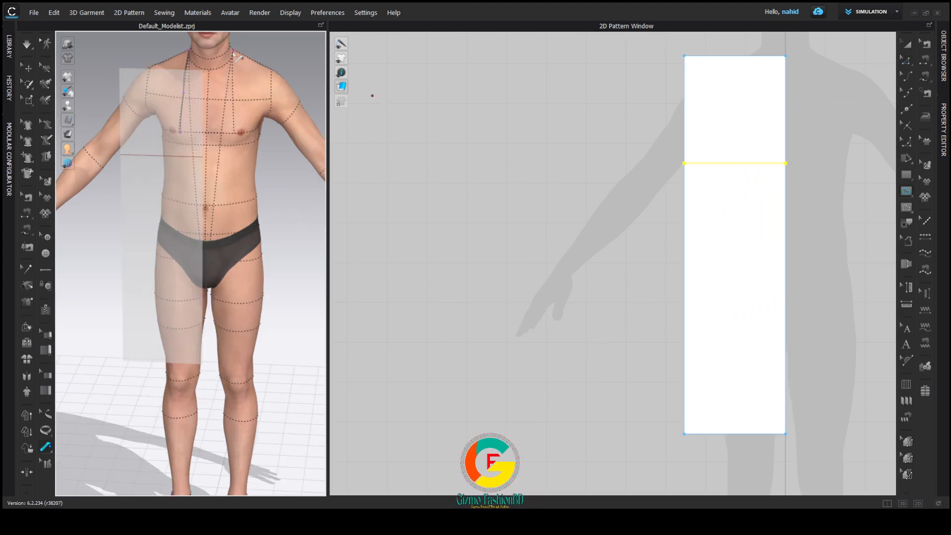
{"action": "left_click", "coordinate": [232, 49]}
{"action": "left_click", "coordinate": [232, 140]}
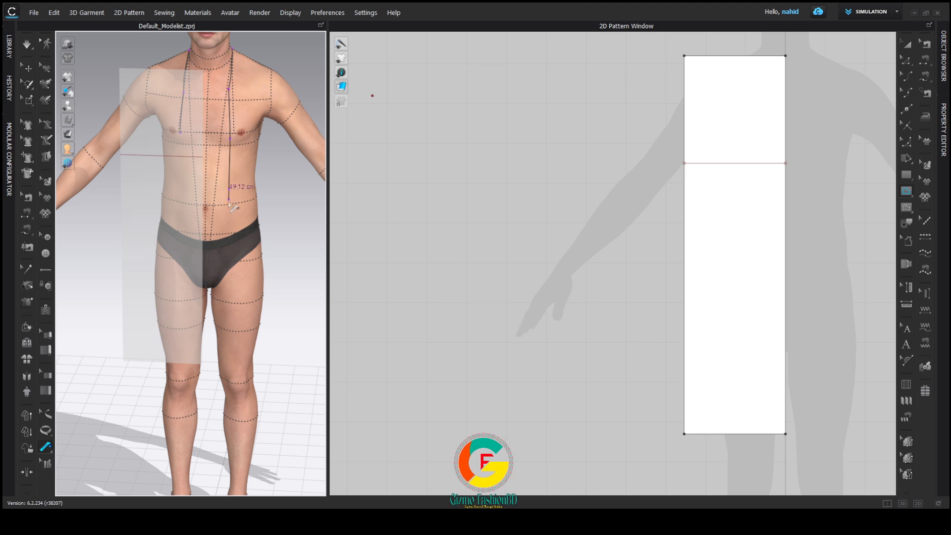
{"action": "scroll", "coordinate": [230, 206], "scroll_direction": "up", "scroll_amount": 2}
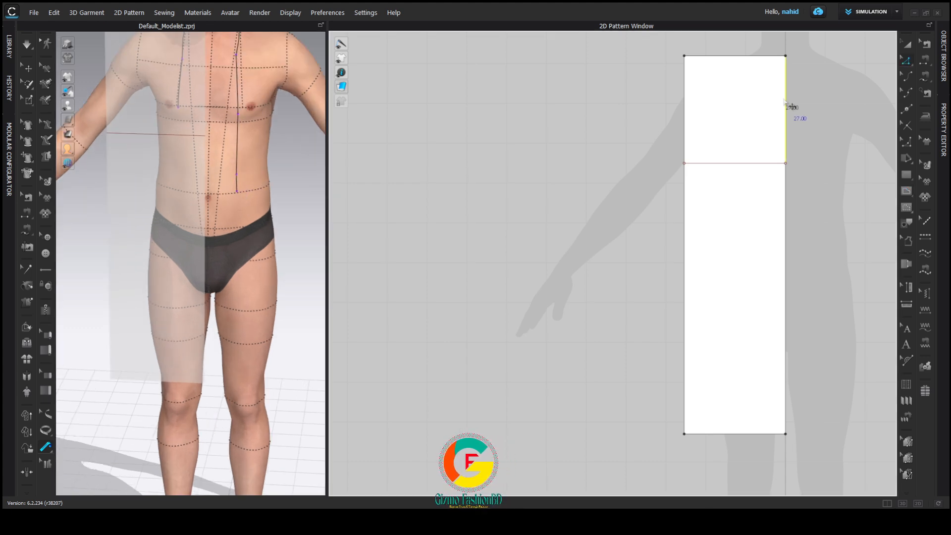
Add a point 50 cm down the pattern's center edge and draw a horizontal internal waist line across from it
{"action": "right_click", "coordinate": [786, 113]}
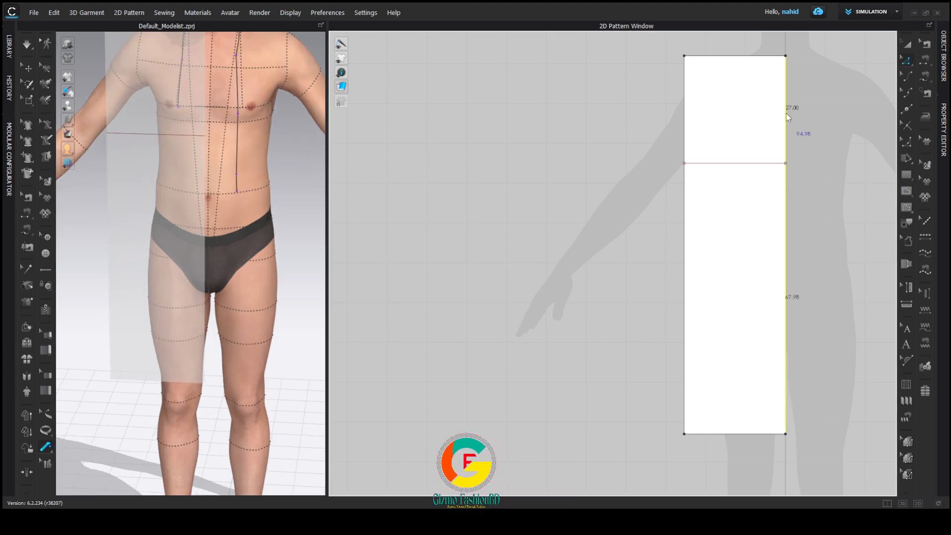
{"action": "left_click", "coordinate": [804, 182]}
{"action": "type", "text": "50"}
{"action": "key", "text": "Return"}
{"action": "key", "text": "g"}
{"action": "left_click", "coordinate": [786, 254]}
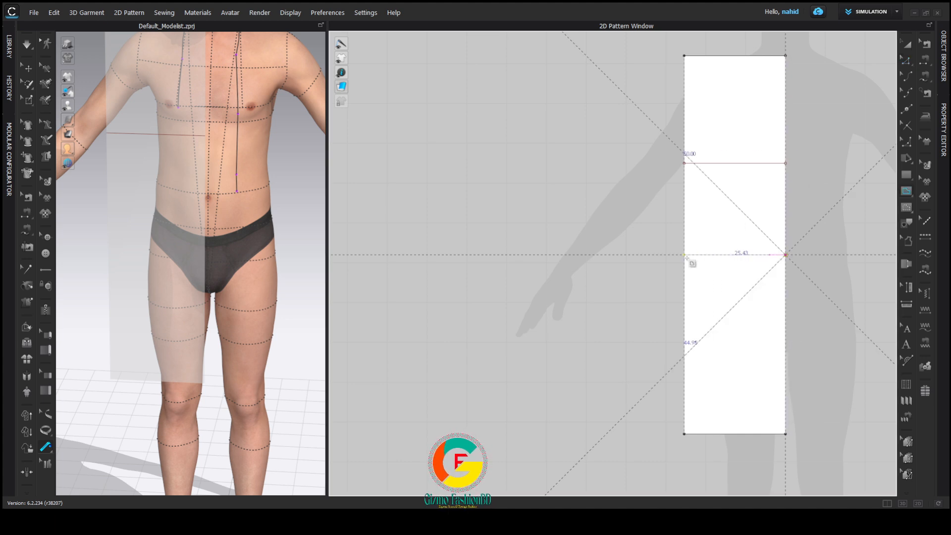
{"action": "double_click", "coordinate": [685, 254]}
Shorten the pattern to 19.19 cm below the waist line and level the other lower corner to match
{"action": "key", "text": "z"}
{"action": "right_click", "coordinate": [786, 299]}
{"action": "left_click", "coordinate": [813, 367]}
{"action": "type", "text": "19.19"}
{"action": "key", "text": "Return"}
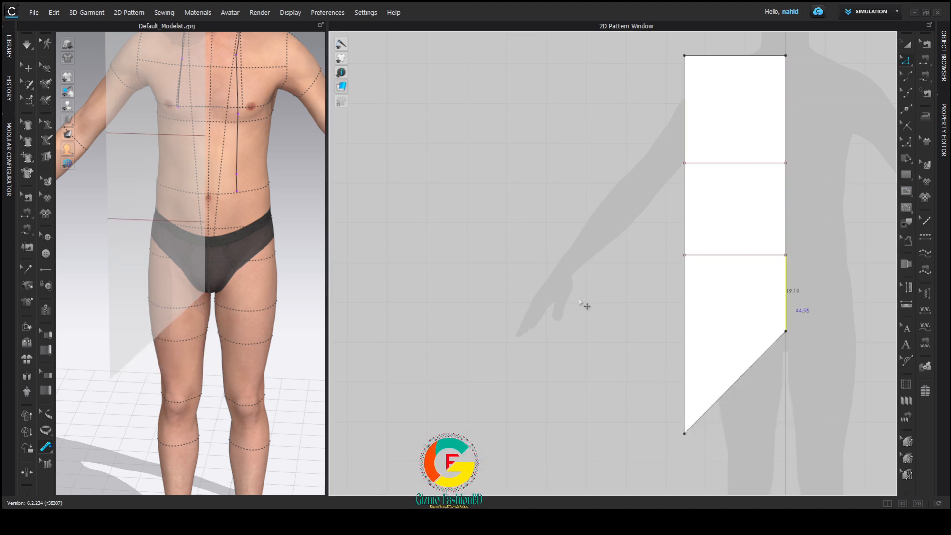
{"action": "left_click_drag", "start_coordinate": [684, 434], "coordinate": [684, 331]}
{"action": "scroll", "coordinate": [779, 258], "scroll_direction": "up", "scroll_amount": 3}
{"action": "middle_click_drag", "start_coordinate": [780, 258], "coordinate": [758, 263]}
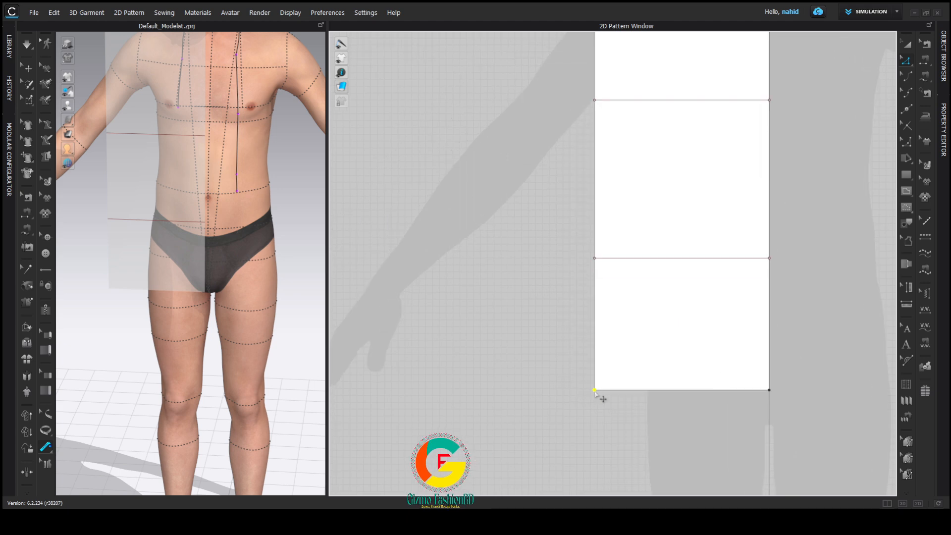
Undo the last change to the block's lower corner and level that corner with the opposite one again
{"action": "scroll", "coordinate": [606, 401], "scroll_direction": "up", "scroll_amount": 1}
{"action": "key", "text": "ctrl+z"}
{"action": "scroll", "coordinate": [606, 399], "scroll_direction": "down", "scroll_amount": 4}
{"action": "left_click_drag", "start_coordinate": [597, 436], "coordinate": [597, 347]}
{"action": "scroll", "coordinate": [629, 293], "scroll_direction": "up", "scroll_amount": 3}
{"action": "middle_click_drag", "start_coordinate": [629, 293], "coordinate": [602, 397]}
Duplicate the rectangular block with its chest and waist lines and place the copy beside the original
{"action": "left_click", "coordinate": [635, 130]}
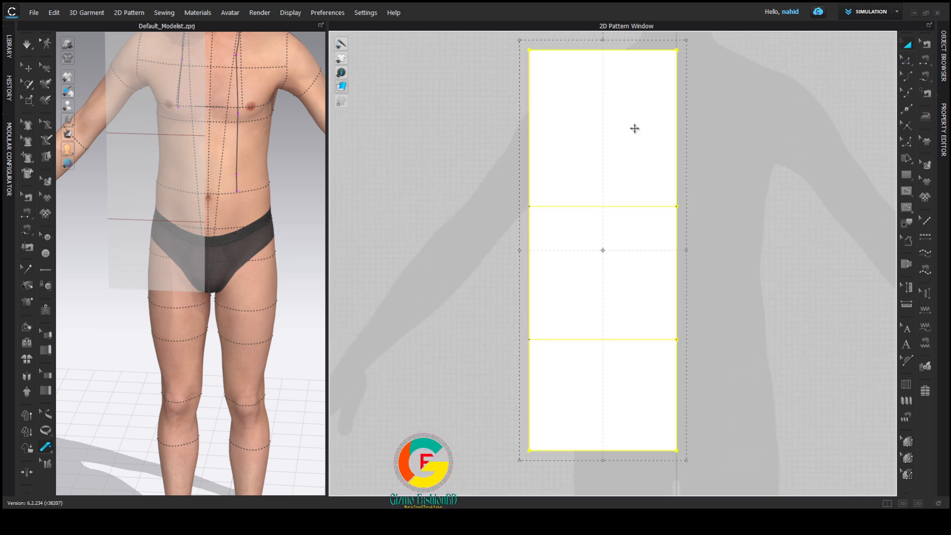
{"action": "key", "text": "ctrl+c"}
{"action": "key", "text": "ctrl+v"}
{"action": "left_click", "coordinate": [777, 251]}
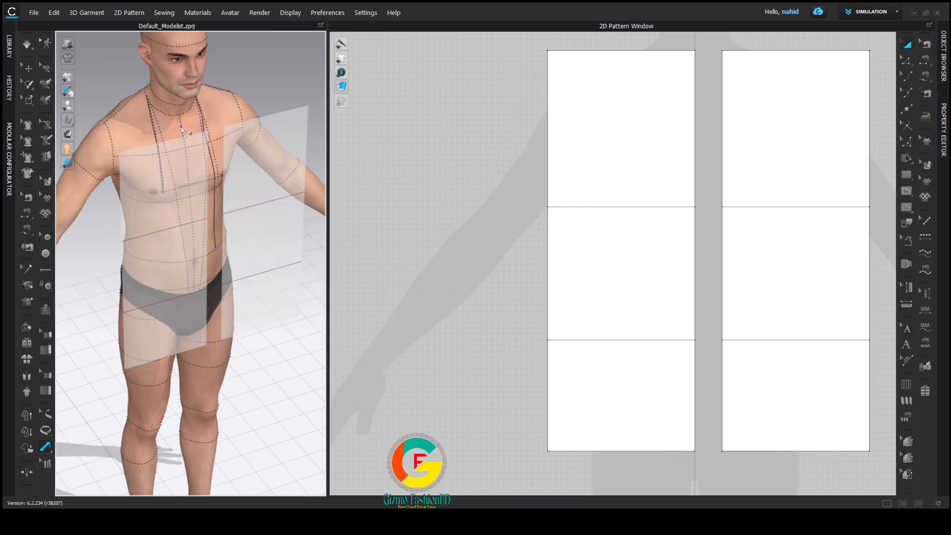
Measure the avatar from the center front neck to the shoulder point
{"action": "left_click", "coordinate": [181, 127]}
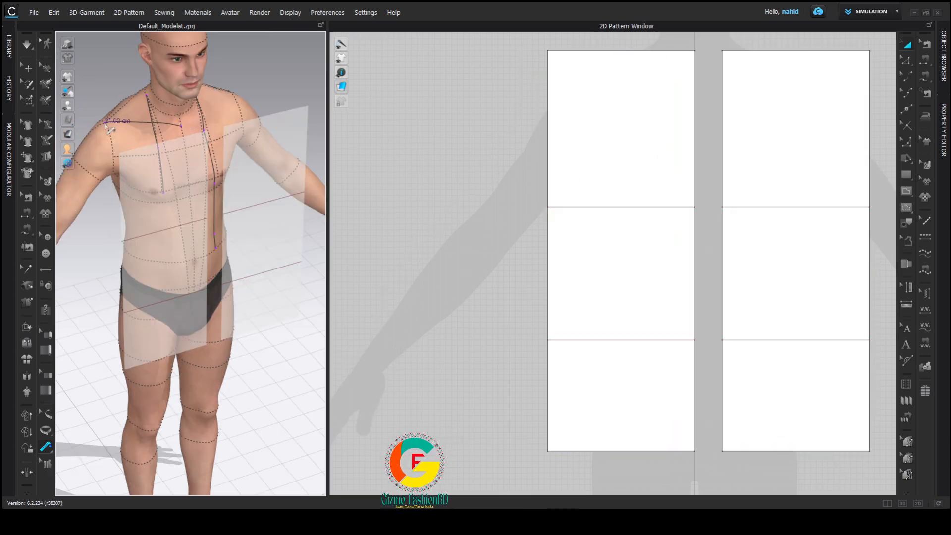
{"action": "scroll", "coordinate": [108, 124], "scroll_direction": "up", "scroll_amount": 3}
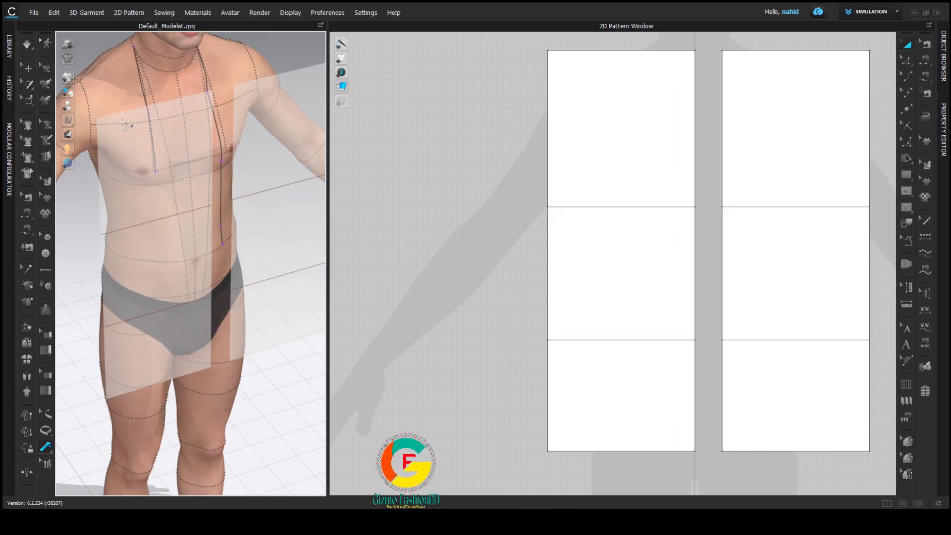
{"action": "left_click", "coordinate": [110, 114]}
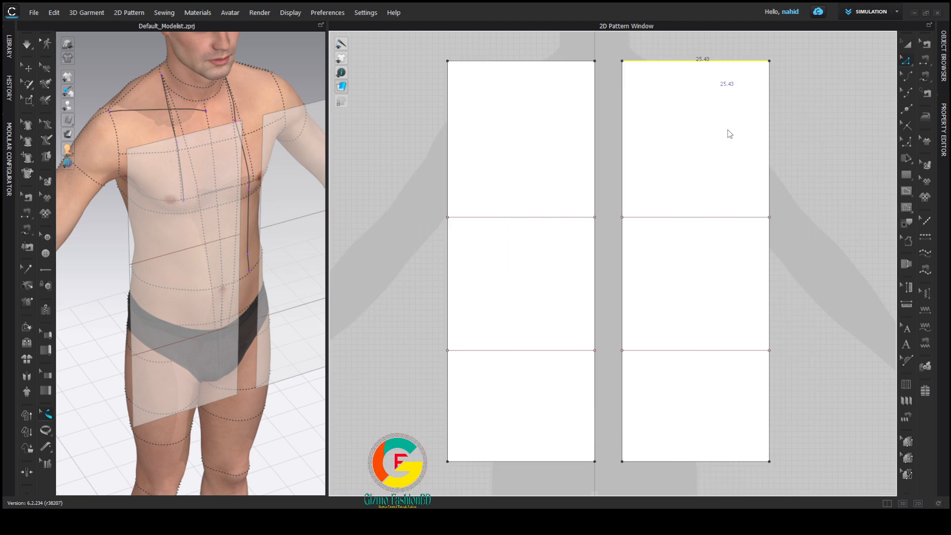
Add a point on the front block's upper edge 20.36 cm from the center front and draw a vertical internal line about 10 cm down from it
{"action": "left_click", "coordinate": [733, 133]}
{"action": "type", "text": "20.36"}
{"action": "key", "text": "Return"}
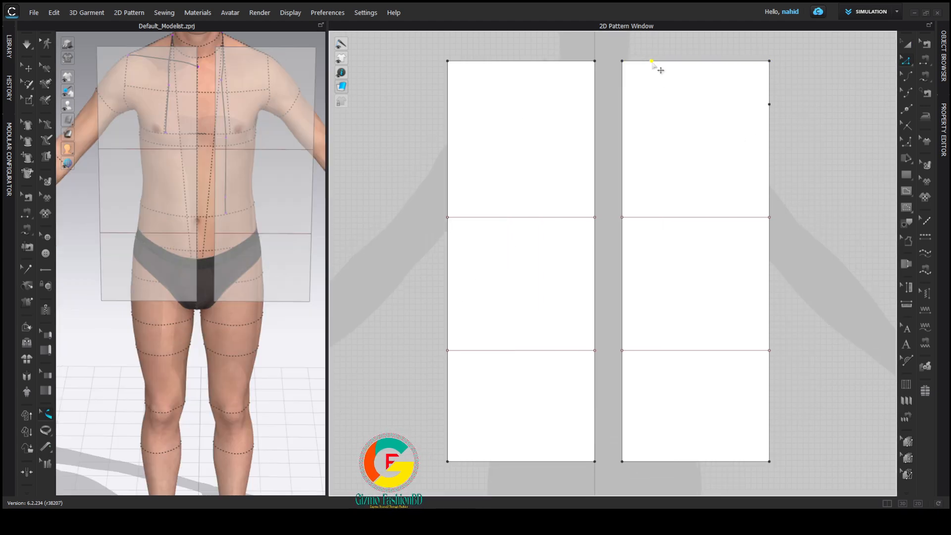
{"action": "left_click", "coordinate": [652, 61]}
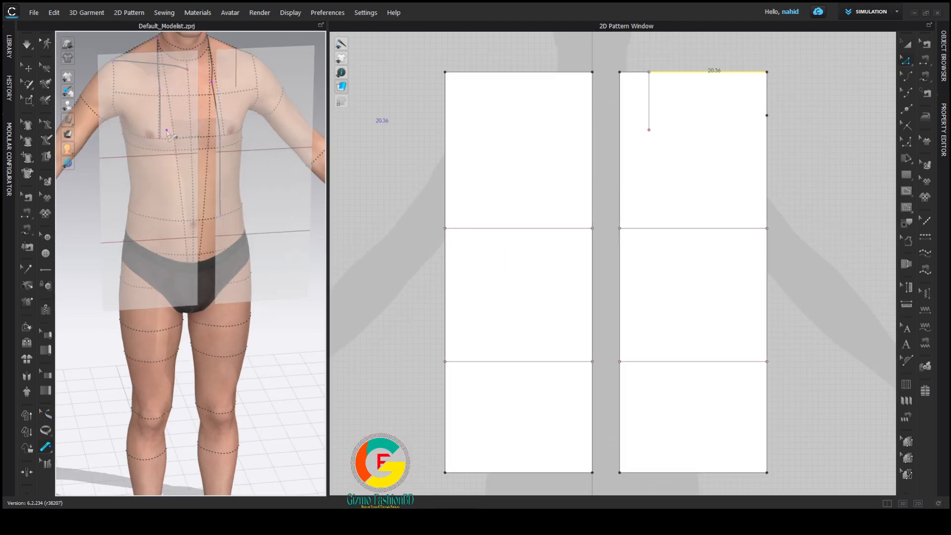
Measure the avatar from shoulder point to center front waist, and draw a 49.23 cm diagonal internal line from the center waist to the vertical shoulder guide
{"action": "left_click", "coordinate": [193, 218]}
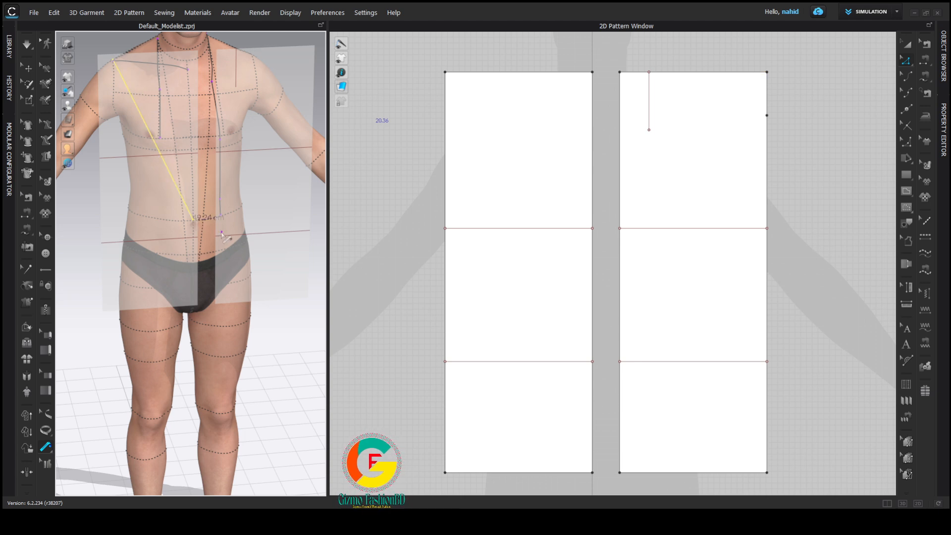
{"action": "left_click", "coordinate": [767, 361]}
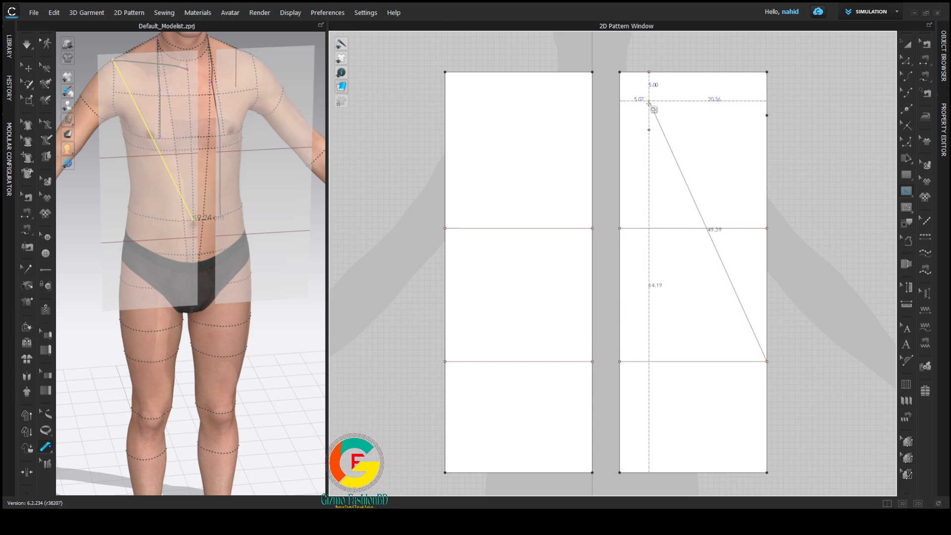
{"action": "scroll", "coordinate": [649, 103], "scroll_direction": "up", "scroll_amount": 5}
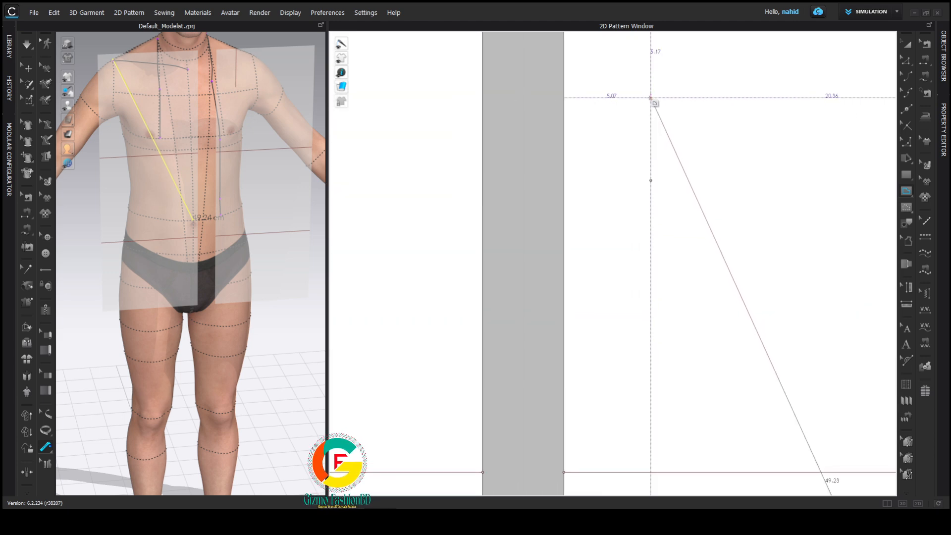
{"action": "left_click", "coordinate": [652, 102]}
Measure the avatar's shoulder length and draw a shoulder line about 13.1 cm long from the shoulder tip to the front block's upper edge
{"action": "scroll", "coordinate": [667, 129], "scroll_direction": "down", "scroll_amount": 10}
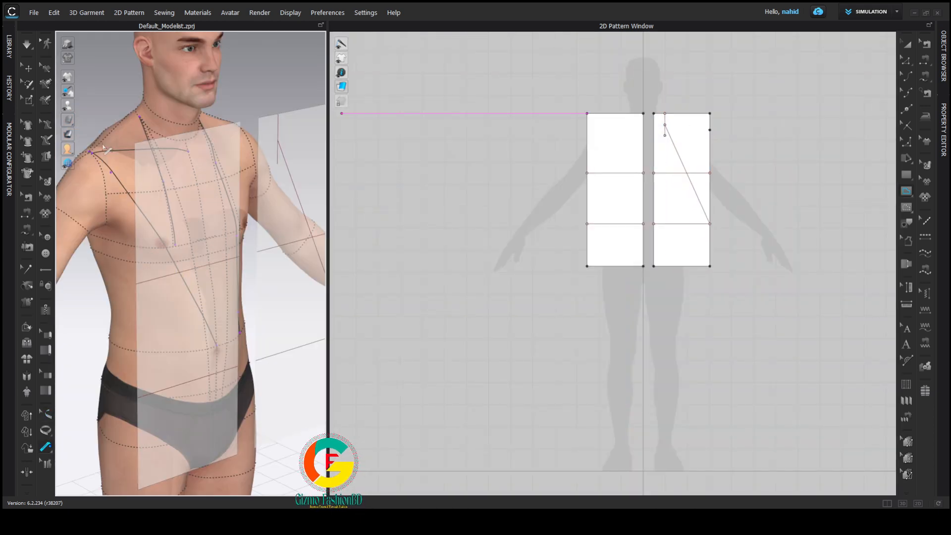
{"action": "scroll", "coordinate": [708, 119], "scroll_direction": "up", "scroll_amount": 6}
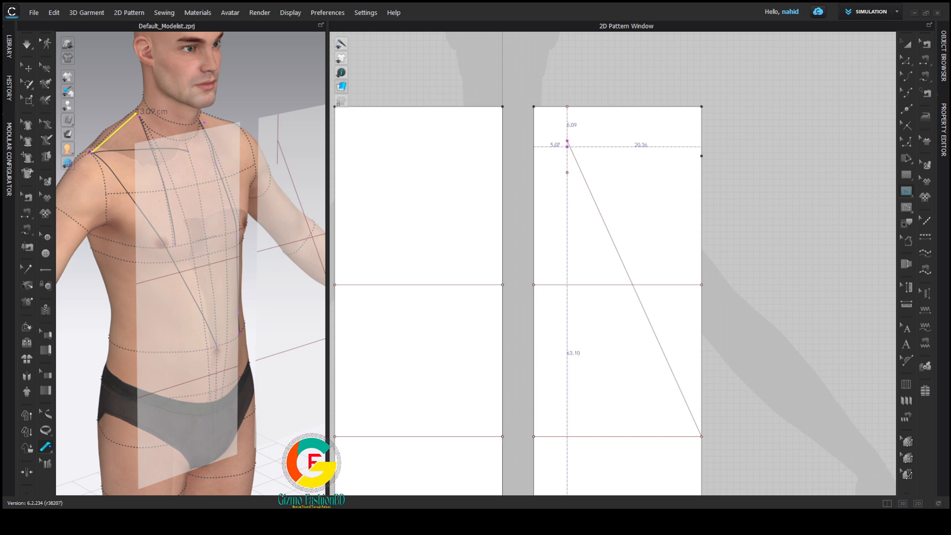
{"action": "left_click", "coordinate": [647, 106]}
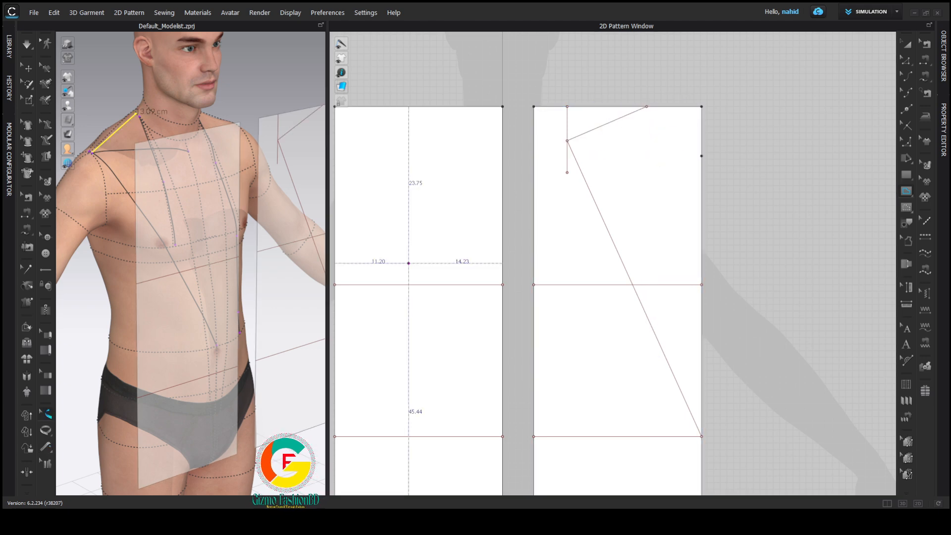
Draw the front neckline from the shoulder line's neck end to the point on the center edge and shape it into a concave curve
{"action": "left_click", "coordinate": [703, 157]}
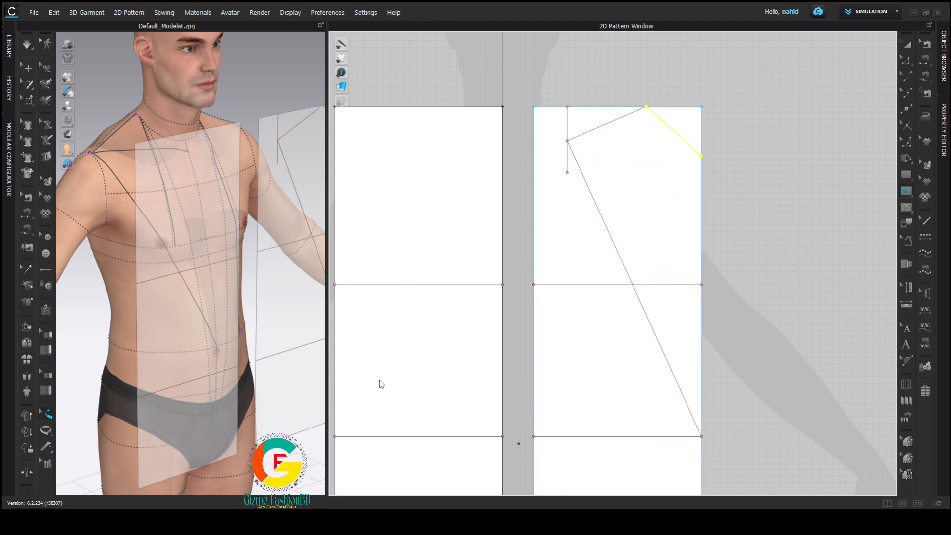
{"action": "scroll", "coordinate": [679, 133], "scroll_direction": "up", "scroll_amount": 3}
{"action": "left_click_drag", "start_coordinate": [681, 138], "coordinate": [667, 155]}
{"action": "scroll", "coordinate": [668, 155], "scroll_direction": "up", "scroll_amount": 4}
{"action": "key", "text": "z"}
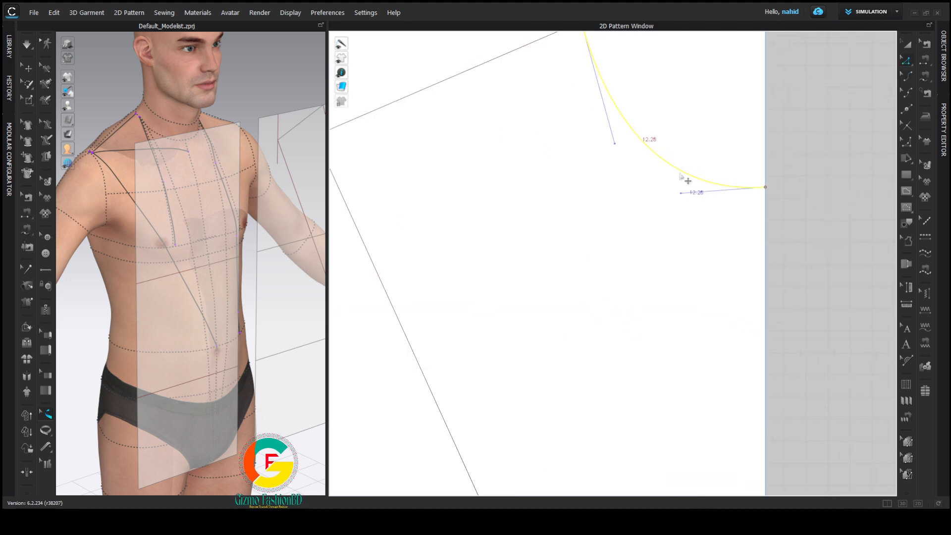
{"action": "left_click_drag", "start_coordinate": [680, 192], "coordinate": [669, 185]}
{"action": "left_click_drag", "start_coordinate": [614, 144], "coordinate": [610, 173]}
{"action": "scroll", "coordinate": [619, 179], "scroll_direction": "down", "scroll_amount": 2}
{"action": "left_click", "coordinate": [637, 234]}
Split the center front edge between the neckline and the chest line into two equal parts
{"action": "scroll", "coordinate": [623, 300], "scroll_direction": "down", "scroll_amount": 6}
{"action": "middle_click_drag", "start_coordinate": [628, 303], "coordinate": [766, 147]}
{"action": "right_click", "coordinate": [785, 157]}
{"action": "left_click", "coordinate": [802, 223]}
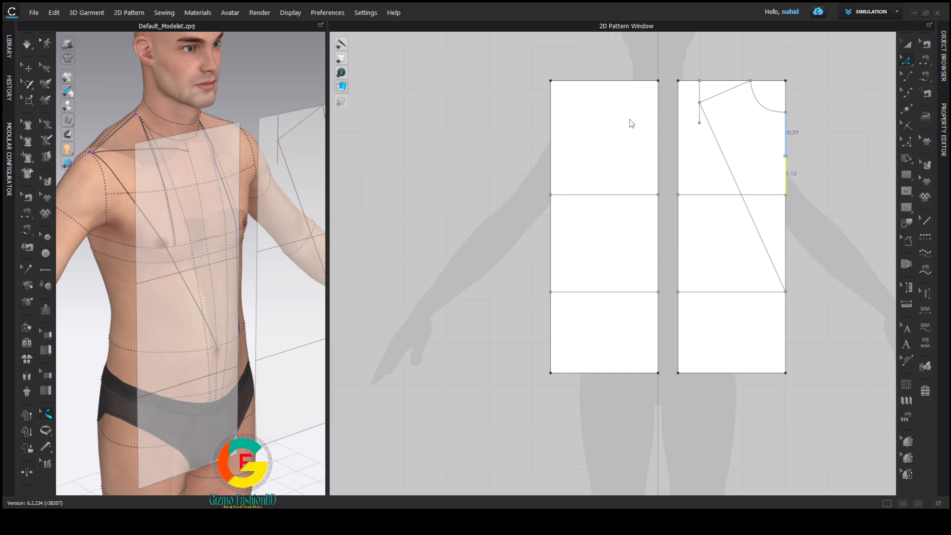
{"action": "left_click", "coordinate": [558, 263]}
Draw a horizontal internal line of 19.14 cm from the center edge's new midpoint and check it against the avatar's across-front measurement
{"action": "left_click", "coordinate": [907, 191]}
{"action": "left_click", "coordinate": [785, 153]}
{"action": "right_click", "coordinate": [746, 153]}
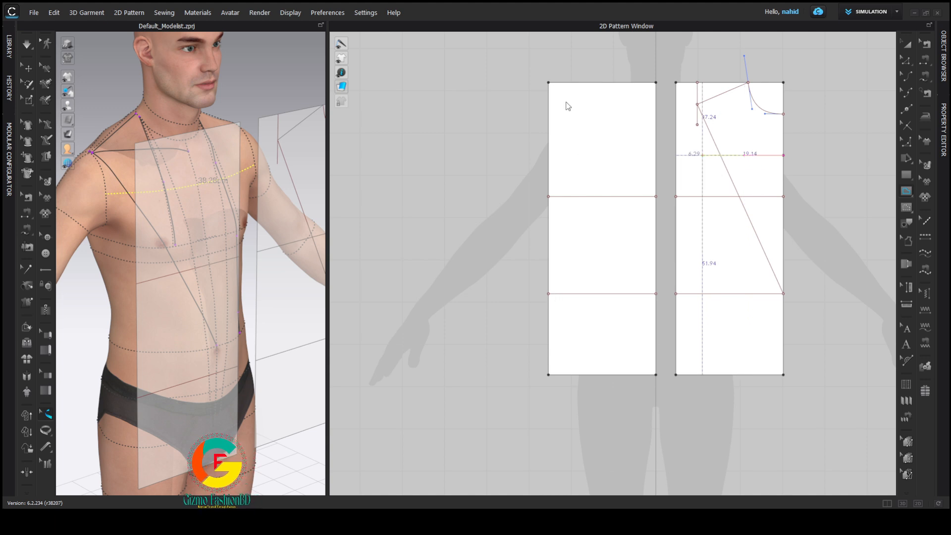
{"action": "middle_click_drag", "start_coordinate": [543, 315], "coordinate": [547, 312]}
{"action": "key", "text": "Return"}
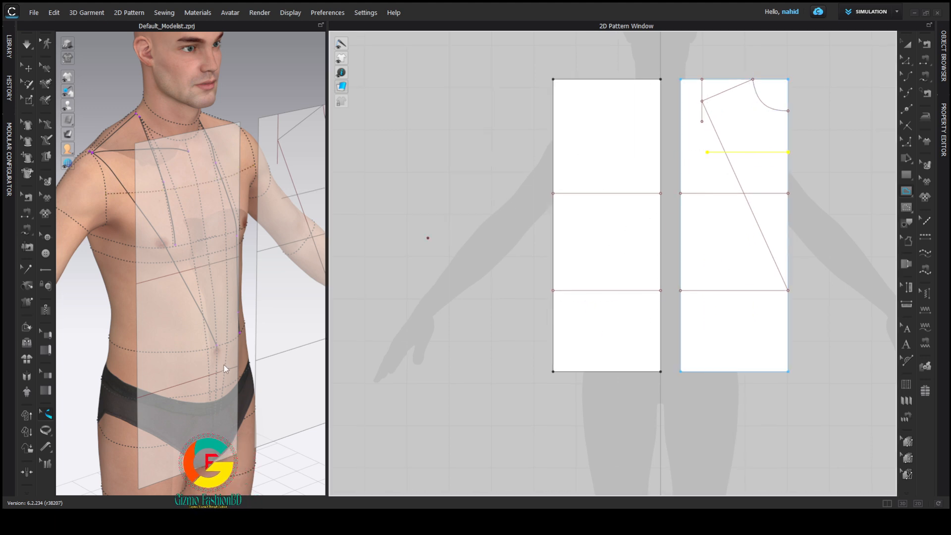
{"action": "left_click", "coordinate": [907, 62]}
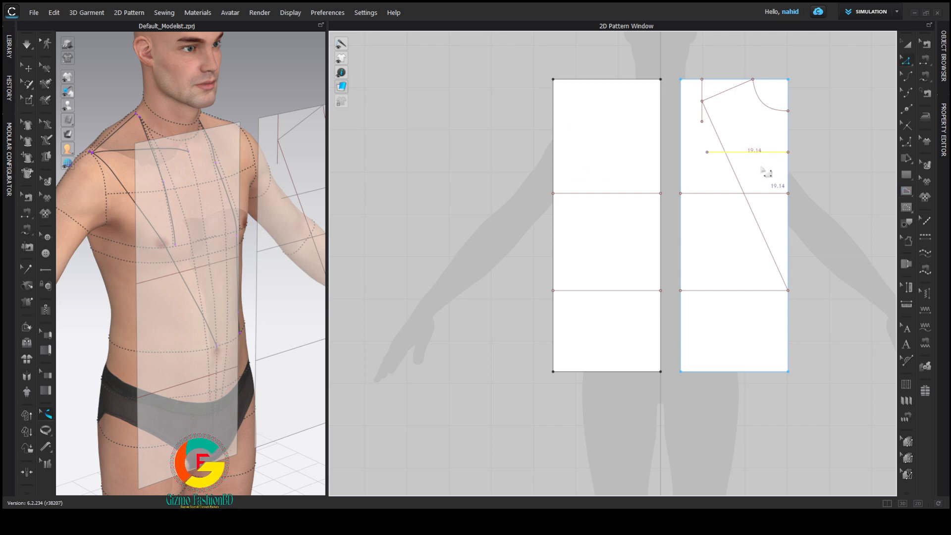
{"action": "left_click", "coordinate": [118, 195]}
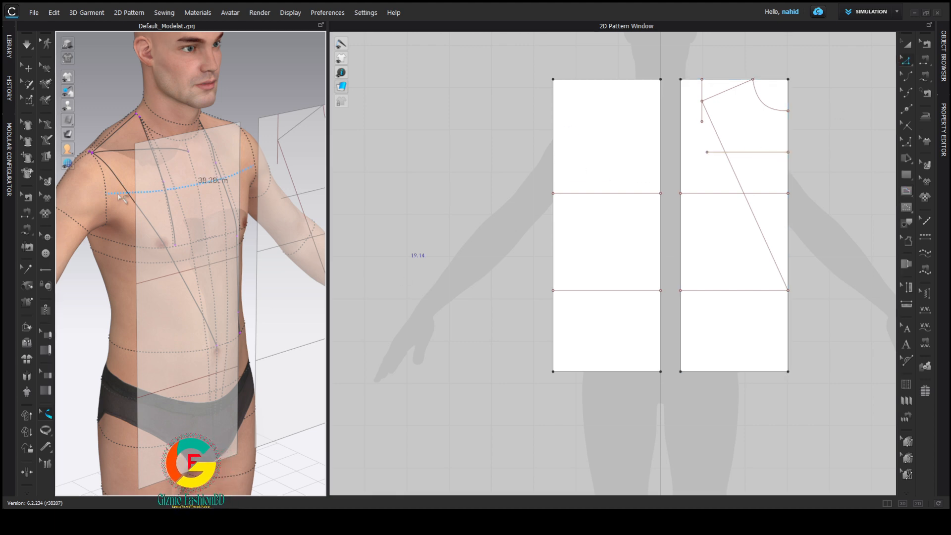
{"action": "left_click", "coordinate": [762, 153]}
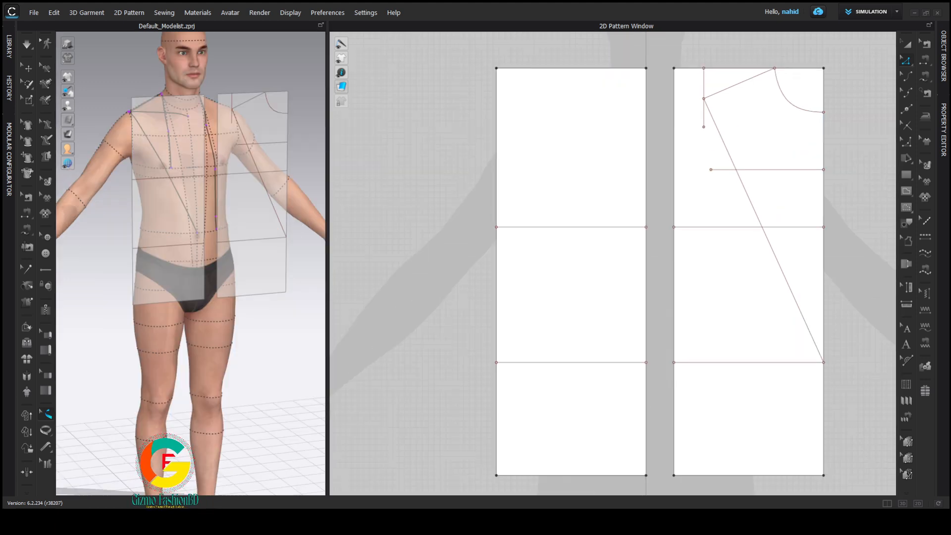
Draw a straight internal line from the front shoulder tip to the outer end of the chest line for the armhole
{"action": "left_click", "coordinate": [907, 191]}
{"action": "left_click", "coordinate": [704, 98]}
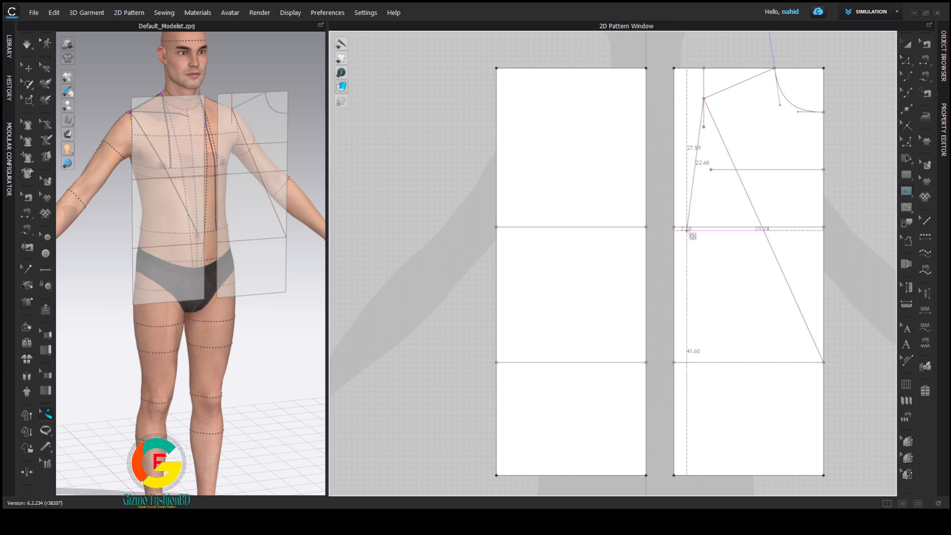
{"action": "double_click", "coordinate": [674, 227]}
{"action": "scroll", "coordinate": [697, 165], "scroll_direction": "down", "scroll_amount": 5}
{"action": "scroll", "coordinate": [699, 149], "scroll_direction": "up", "scroll_amount": 5}
Curve the armhole line inward to the end of the across-front line, with its lower handle lying along the chest line
{"action": "key", "text": "c"}
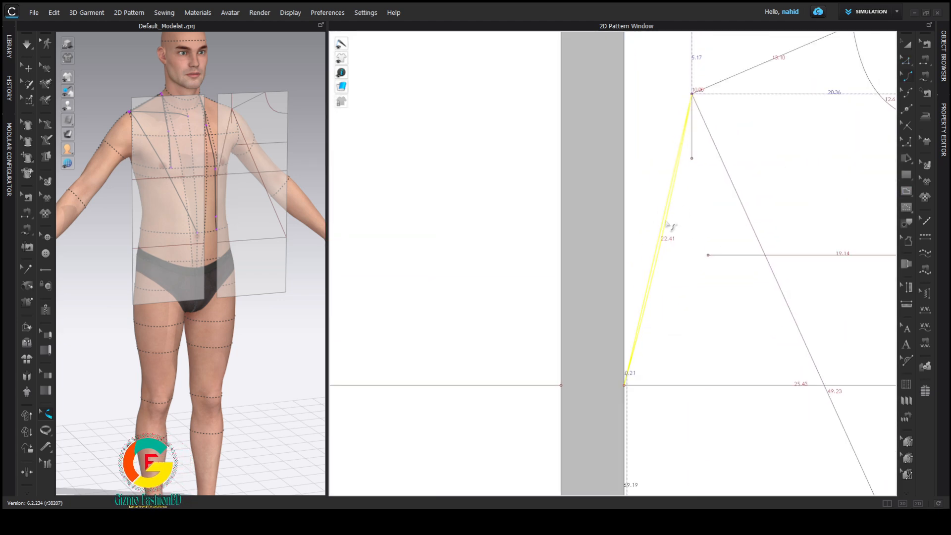
{"action": "left_click_drag", "start_coordinate": [667, 220], "coordinate": [713, 208]}
{"action": "key", "text": "z"}
{"action": "left_click_drag", "start_coordinate": [717, 313], "coordinate": [719, 385]}
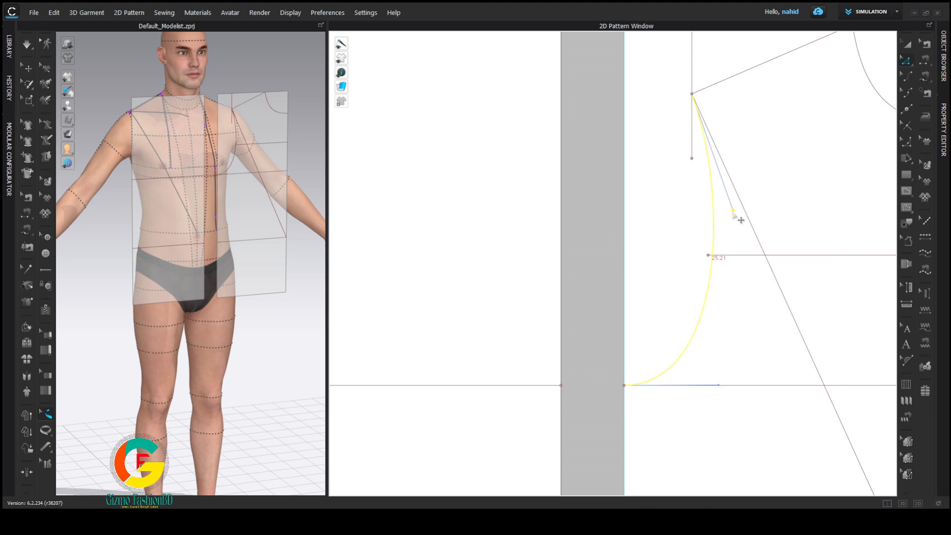
{"action": "left_click_drag", "start_coordinate": [734, 210], "coordinate": [728, 187]}
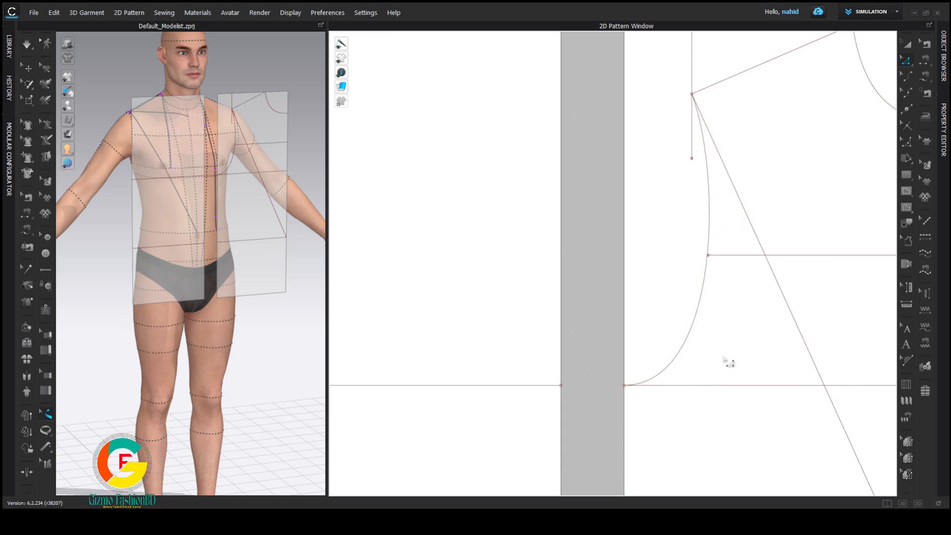
Check the avatar's shoulder width across the back and the length of the back block's upper edge
{"action": "scroll", "coordinate": [718, 357], "scroll_direction": "down", "scroll_amount": 5}
{"action": "middle_click_drag", "start_coordinate": [752, 317], "coordinate": [755, 315]}
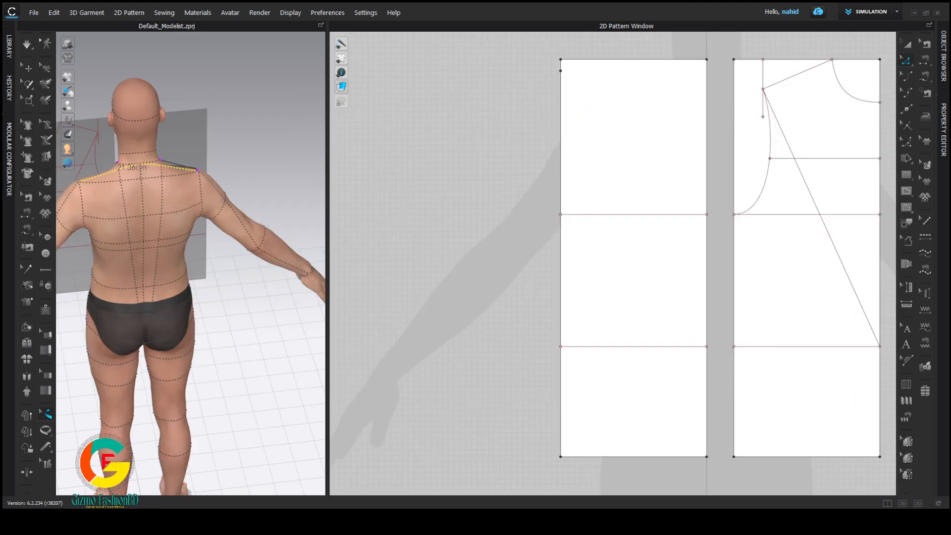
{"action": "left_click", "coordinate": [598, 59]}
{"action": "left_click", "coordinate": [164, 165]}
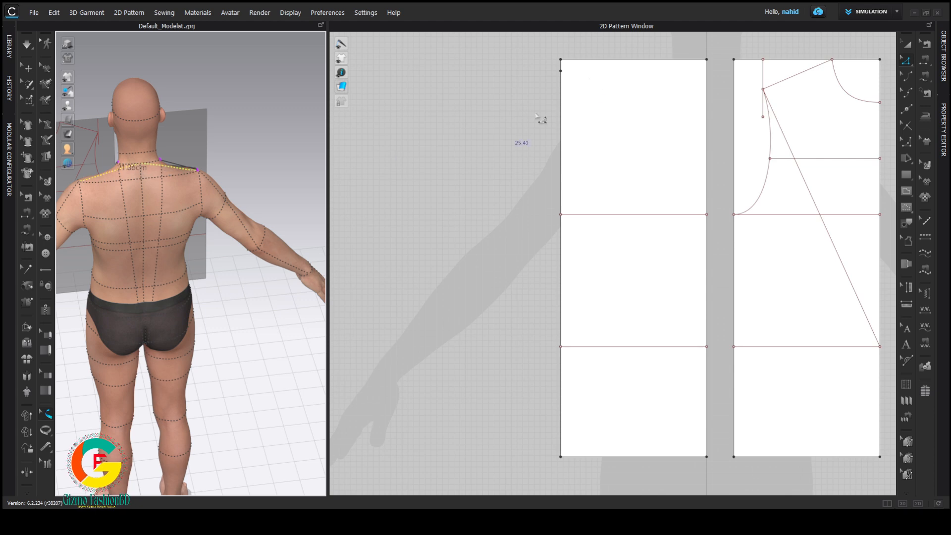
{"action": "left_click", "coordinate": [600, 59]}
{"action": "left_click", "coordinate": [608, 132]}
{"action": "left_click", "coordinate": [534, 191]}
Add a point on the back block's upper edge 22.66 cm from the center back and draw a vertical internal line about 10 cm down from it
{"action": "right_click", "coordinate": [584, 59]}
{"action": "left_click", "coordinate": [603, 121]}
{"action": "type", "text": "4"}
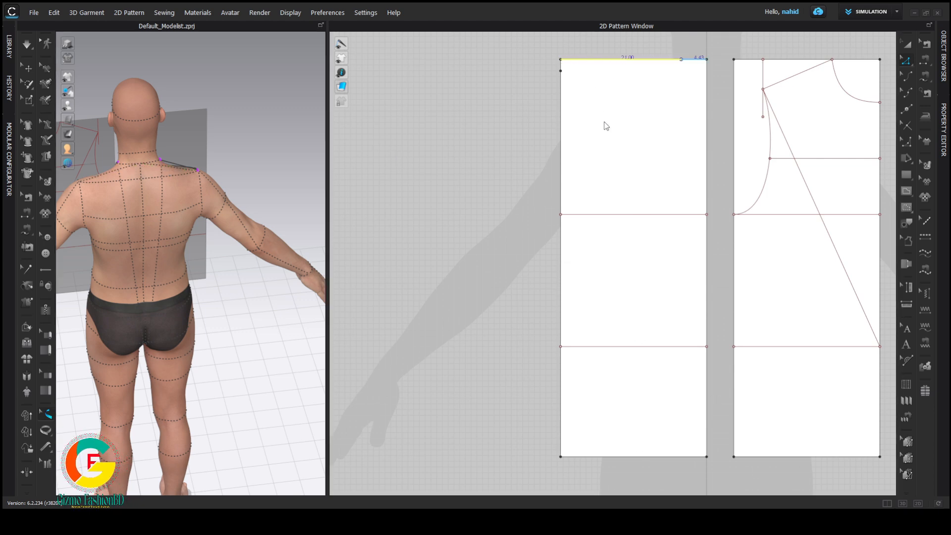
{"action": "key", "text": "Return"}
{"action": "left_click_drag", "start_coordinate": [684, 61], "coordinate": [690, 61]}
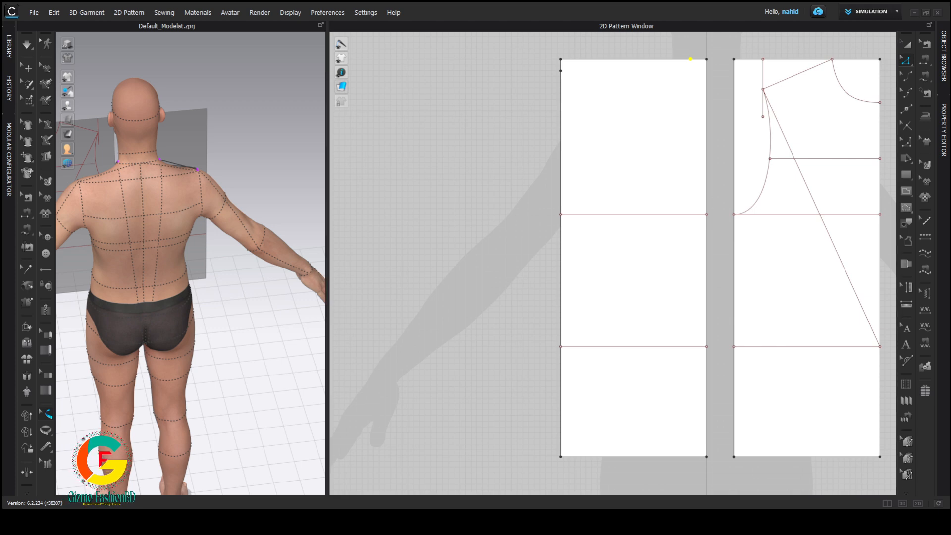
{"action": "key", "text": "g"}
{"action": "left_click", "coordinate": [691, 60]}
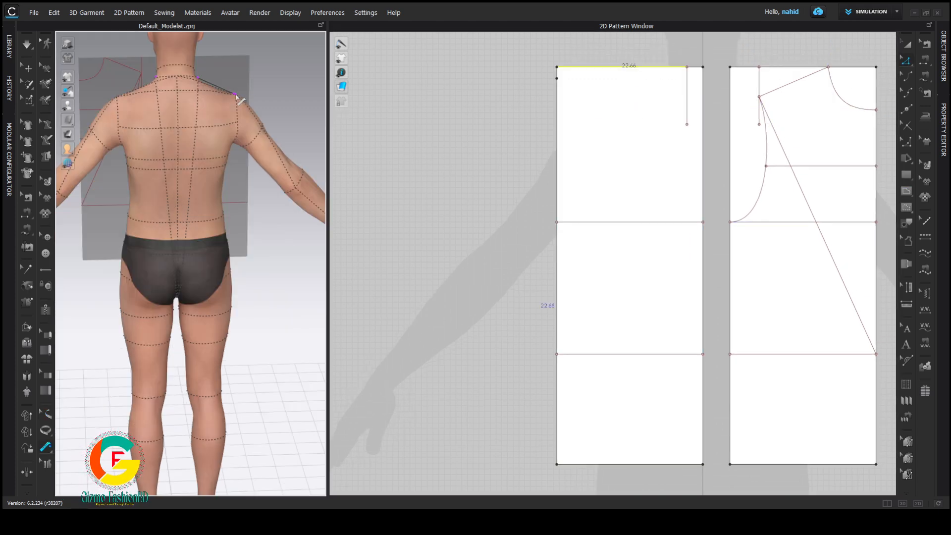
Hide the avatar's texture, measure it from shoulder point to center back waist, and draw a 48.92 cm diagonal from the back block's center waist to the vertical guide
{"action": "left_click", "coordinate": [235, 94]}
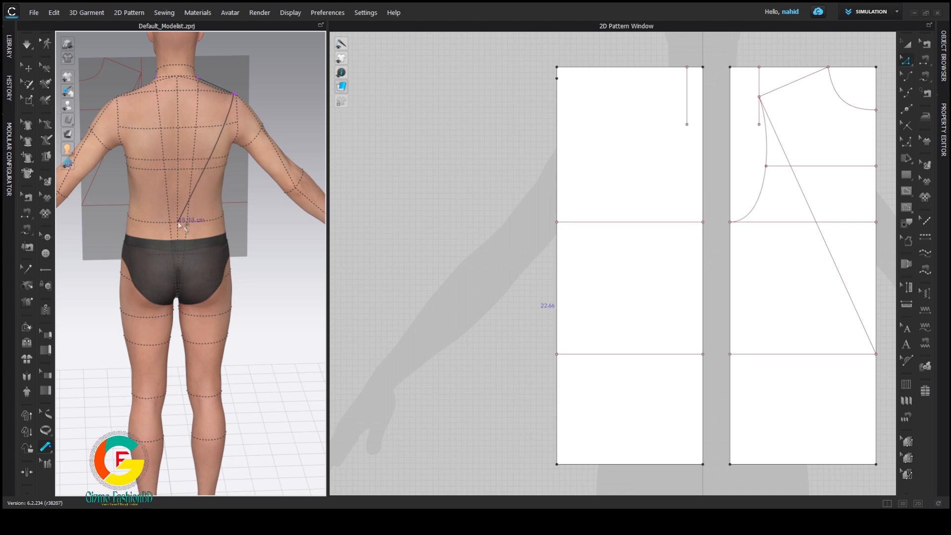
{"action": "double_click", "coordinate": [178, 221]}
{"action": "scroll", "coordinate": [268, 234], "scroll_direction": "up", "scroll_amount": 2}
{"action": "left_click", "coordinate": [82, 149]}
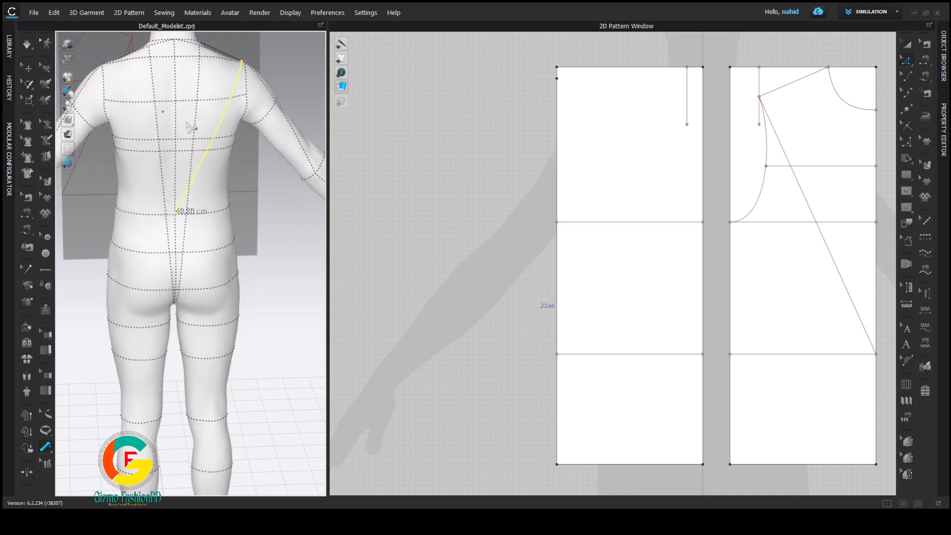
{"action": "left_click", "coordinate": [557, 353]}
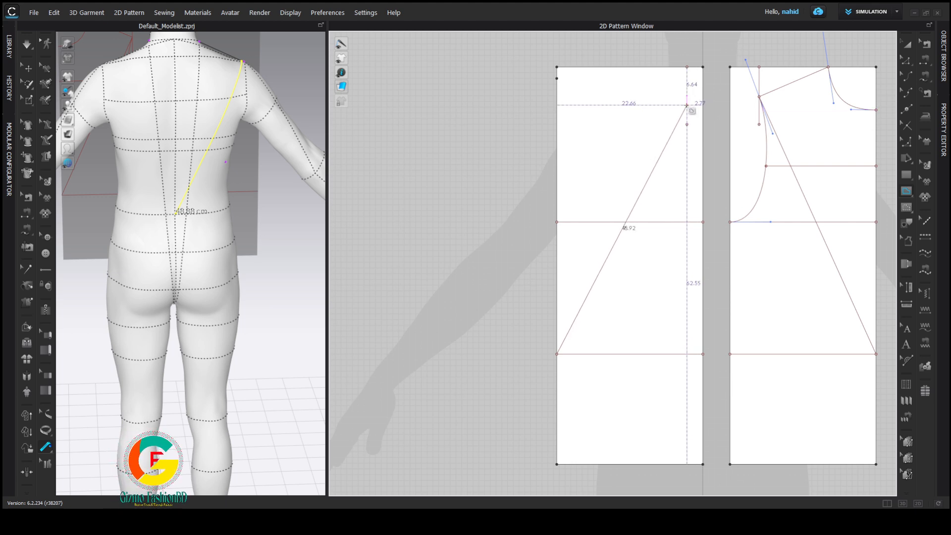
{"action": "double_click", "coordinate": [686, 105]}
Add a neck point on the back block's upper edge, roughly a third of the way from the center back edge
{"action": "left_click", "coordinate": [906, 60]}
{"action": "right_click", "coordinate": [568, 67]}
{"action": "left_click", "coordinate": [591, 139]}
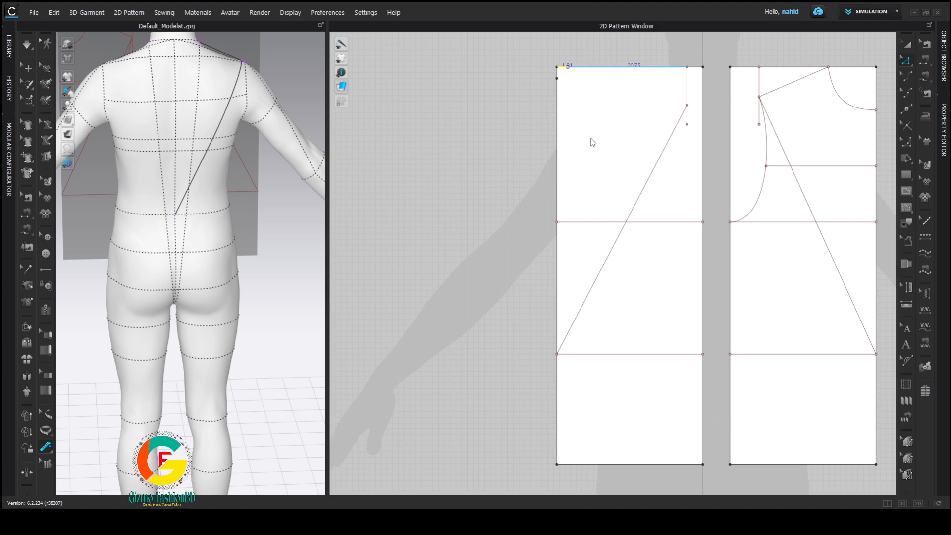
{"action": "type", "text": ".3"}
{"action": "key", "text": "Return"}
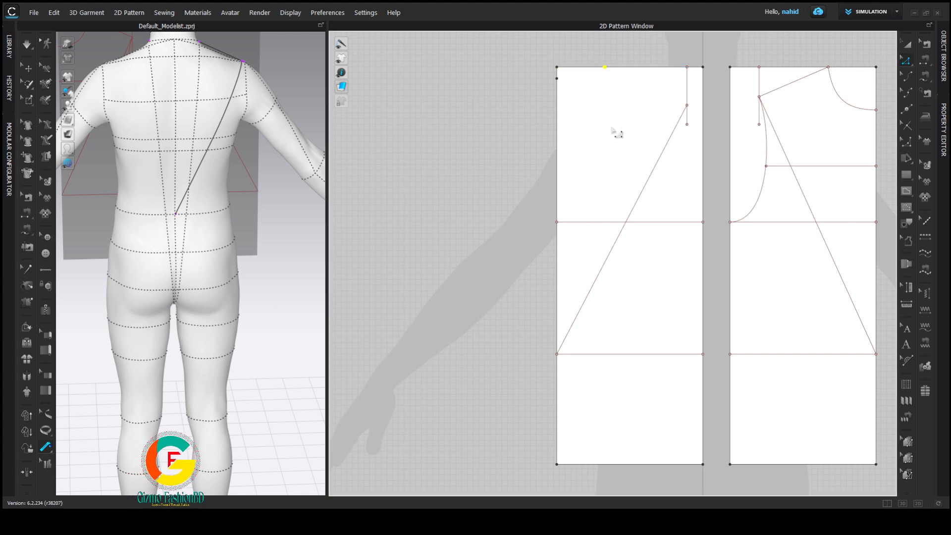
Draw the back shoulder line, about 15.8 cm long, from the neck point to the diagonal's upper end
{"action": "left_click", "coordinate": [590, 67]}
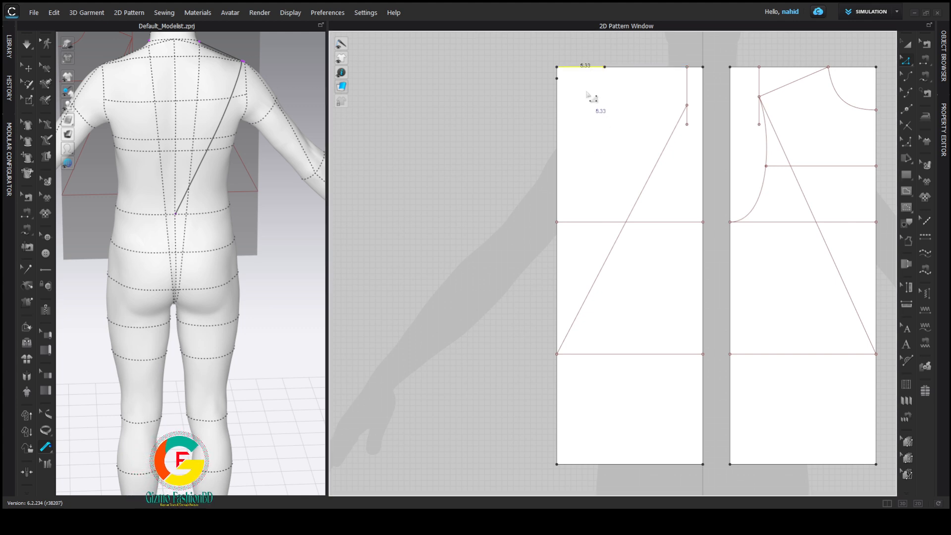
{"action": "key", "text": "g"}
{"action": "left_click", "coordinate": [604, 66]}
{"action": "double_click", "coordinate": [686, 105]}
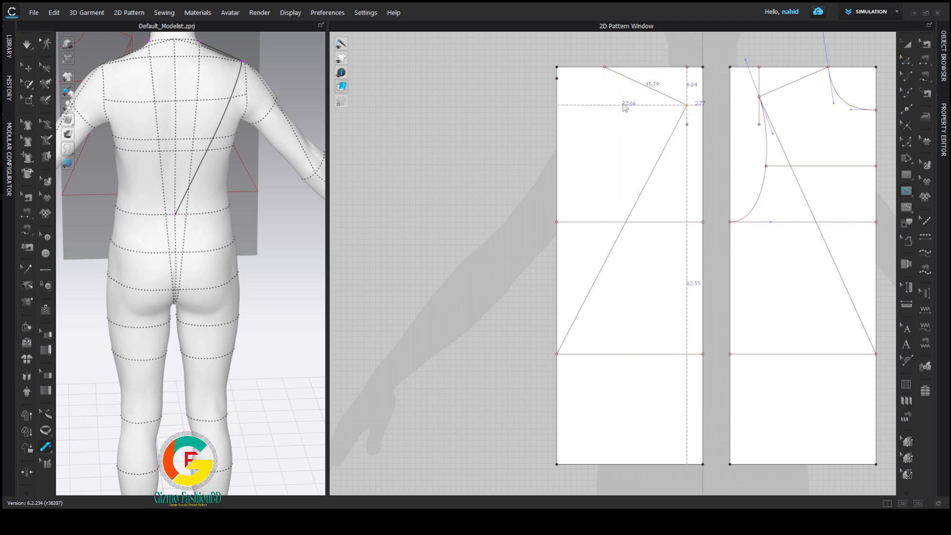
Draw the back neckline from the neck point to the marked point on the center back edge and shape it into a shallow curve about 9 cm long
{"action": "scroll", "coordinate": [624, 107], "scroll_direction": "up", "scroll_amount": 3}
{"action": "left_click", "coordinate": [540, 105]}
{"action": "double_click", "coordinate": [442, 129]}
{"action": "key", "text": "c"}
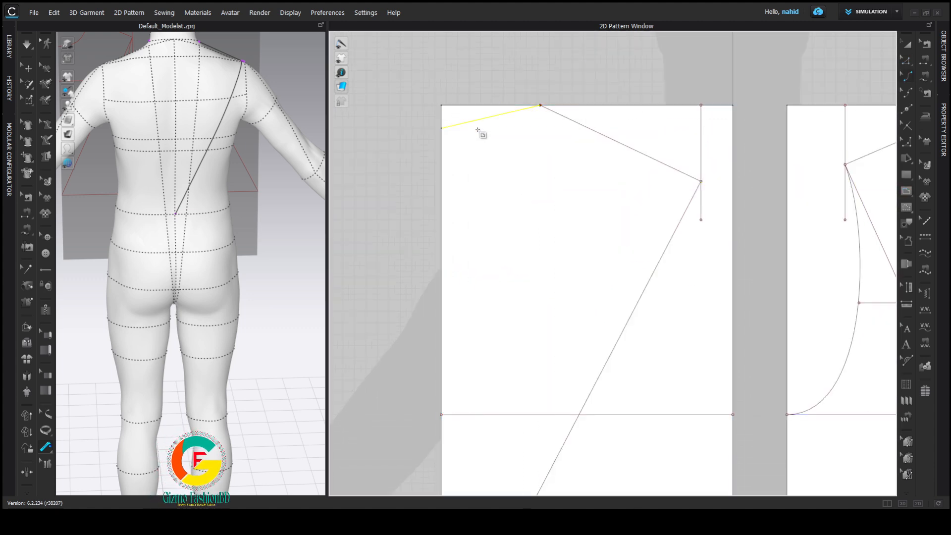
{"action": "left_click_drag", "start_coordinate": [482, 119], "coordinate": [488, 124]}
{"action": "scroll", "coordinate": [524, 123], "scroll_direction": "up", "scroll_amount": 2}
{"action": "left_click_drag", "start_coordinate": [481, 151], "coordinate": [522, 140]}
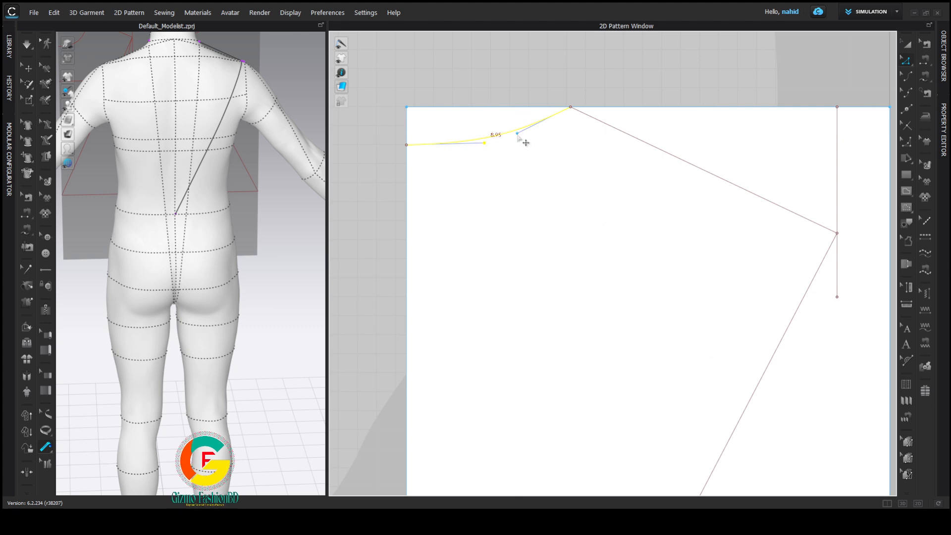
Add a point on the center back edge 14 cm below the block's upper edge and draw an 18.78 cm horizontal across-back line from it
{"action": "scroll", "coordinate": [765, 84], "scroll_direction": "down", "scroll_amount": 5}
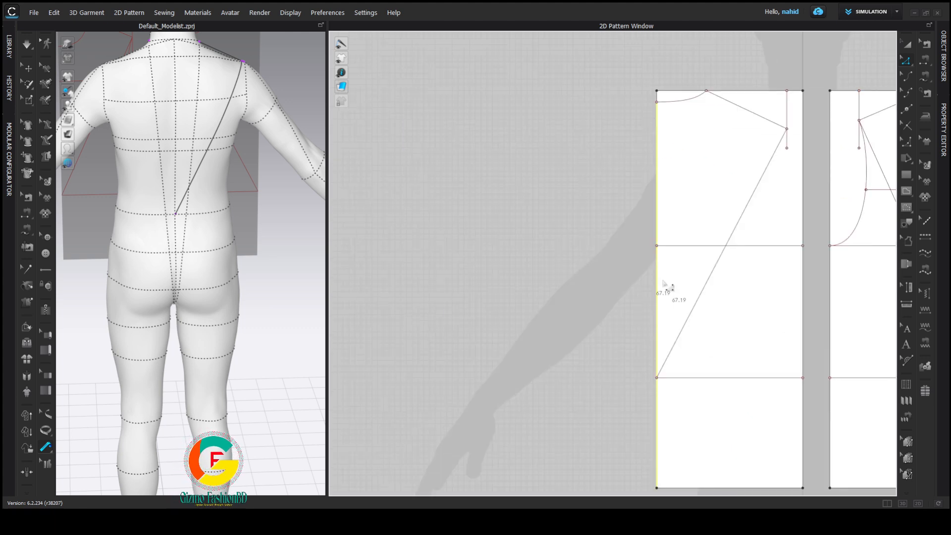
{"action": "left_click", "coordinate": [657, 173]}
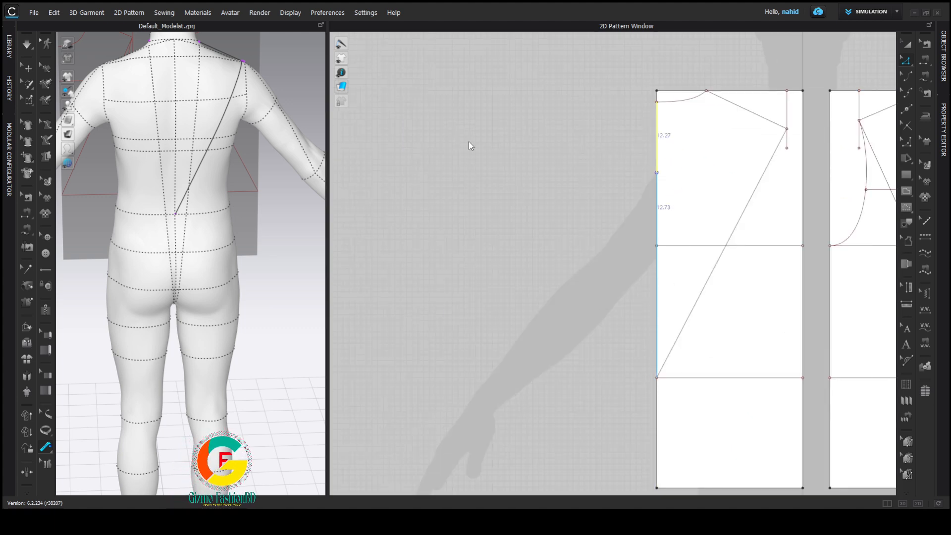
{"action": "scroll", "coordinate": [639, 275], "scroll_direction": "down", "scroll_amount": 2}
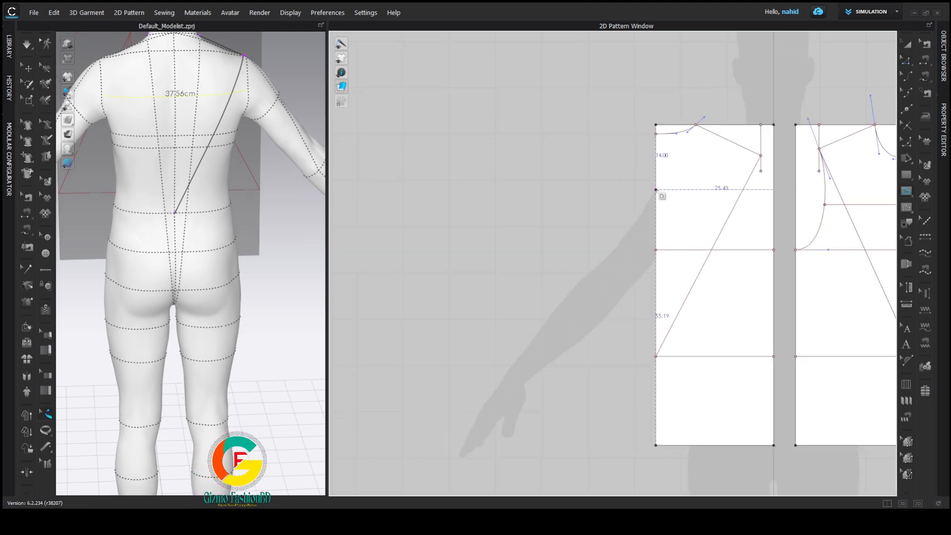
{"action": "left_click", "coordinate": [656, 190]}
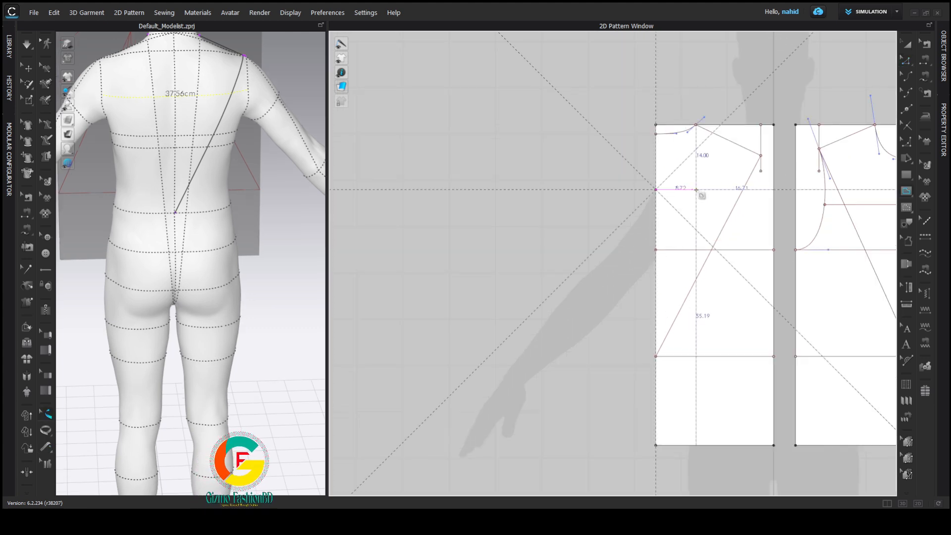
{"action": "right_click", "coordinate": [696, 190]}
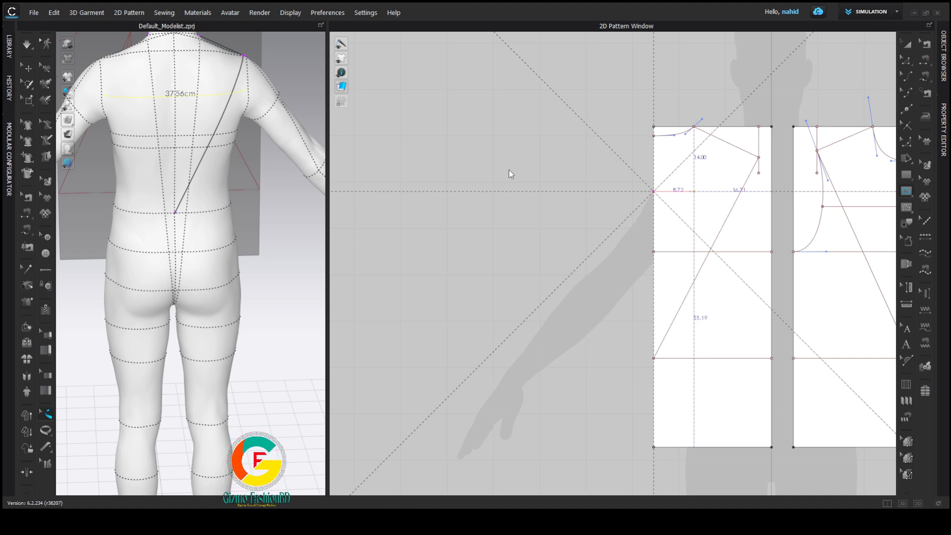
{"action": "left_click", "coordinate": [530, 302]}
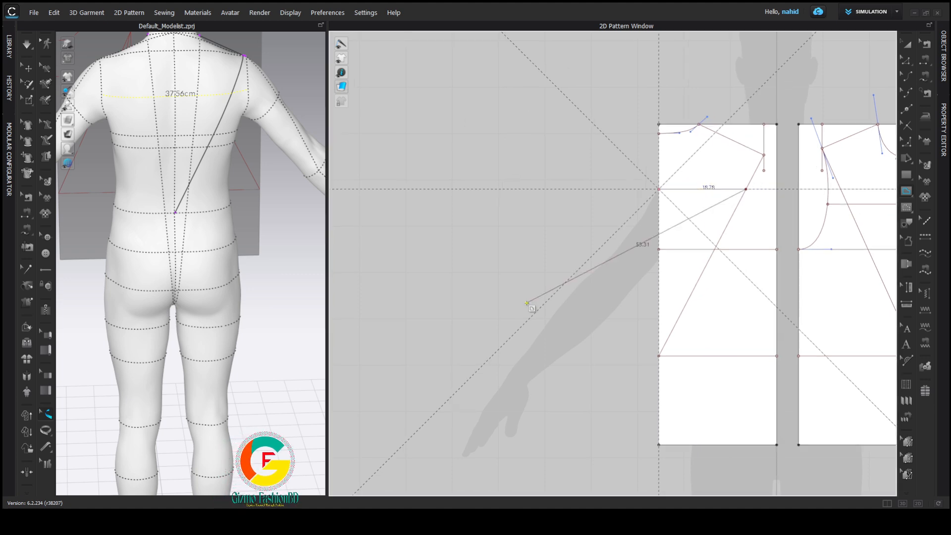
{"action": "key", "text": "Return"}
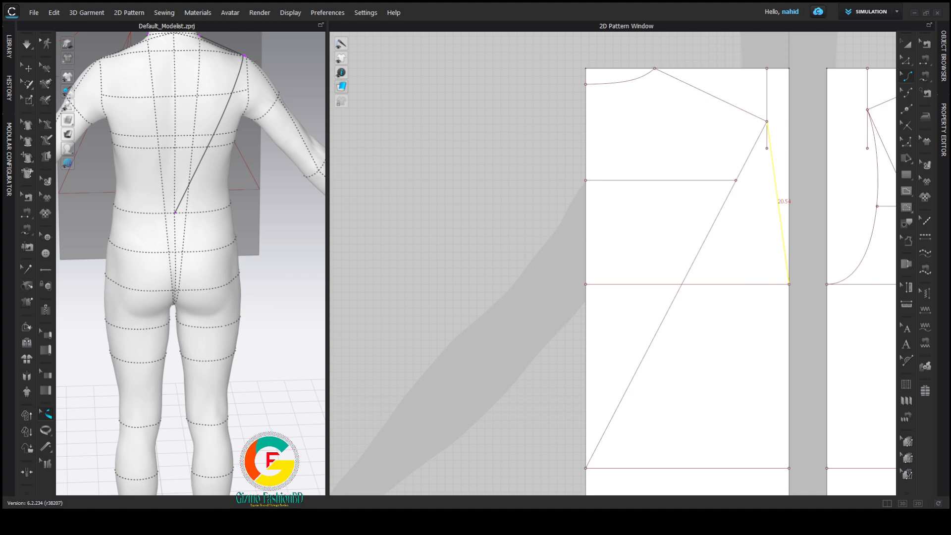
Curve the back armhole from the shoulder point to the side end of the chest line, adjusting its handles to about 26 cm long
{"action": "left_click_drag", "start_coordinate": [777, 194], "coordinate": [738, 224]}
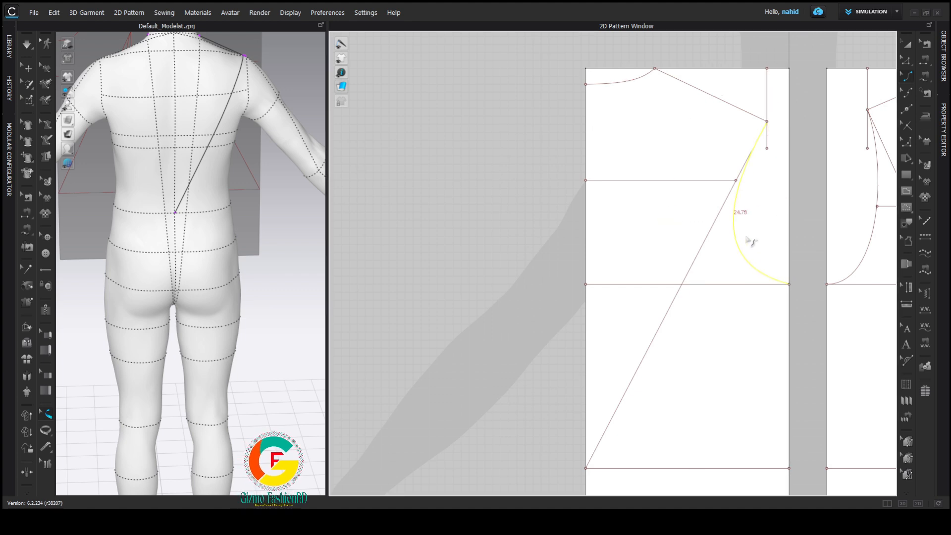
{"action": "key", "text": "z"}
{"action": "scroll", "coordinate": [749, 234], "scroll_direction": "up", "scroll_amount": 2}
{"action": "middle_click_drag", "start_coordinate": [749, 234], "coordinate": [662, 304]}
{"action": "left_click_drag", "start_coordinate": [621, 358], "coordinate": [612, 384]}
{"action": "left_click_drag", "start_coordinate": [609, 273], "coordinate": [609, 258]}
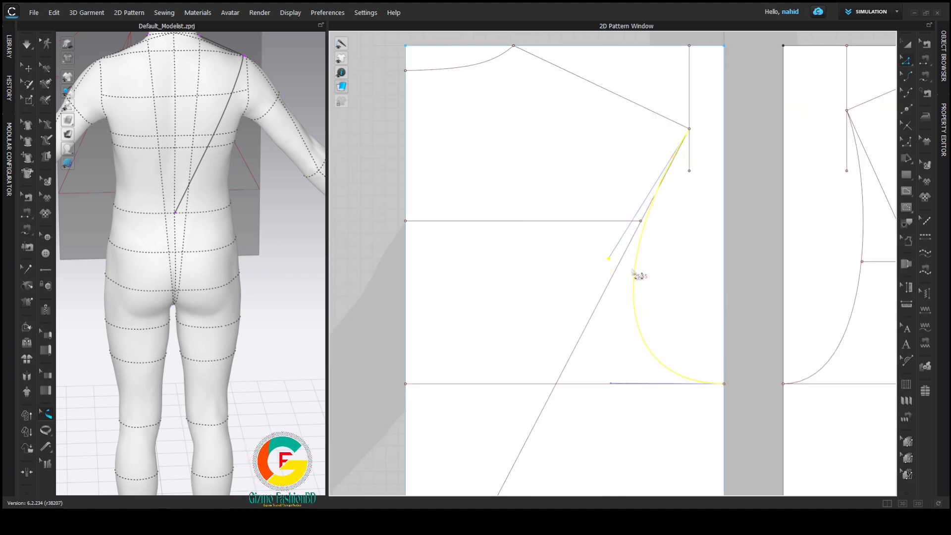
Bring the back and front blocks together at their side edges to compare the armhole curves, and leave a small gap between them
{"action": "key", "text": "a"}
{"action": "left_click_drag", "start_coordinate": [668, 282], "coordinate": [728, 278], "text": "shift"}
{"action": "scroll", "coordinate": [747, 285], "scroll_direction": "down", "scroll_amount": 3}
{"action": "left_click", "coordinate": [747, 141]}
{"action": "scroll", "coordinate": [745, 267], "scroll_direction": "up", "scroll_amount": 3}
{"action": "middle_click_drag", "start_coordinate": [688, 275], "coordinate": [601, 286]}
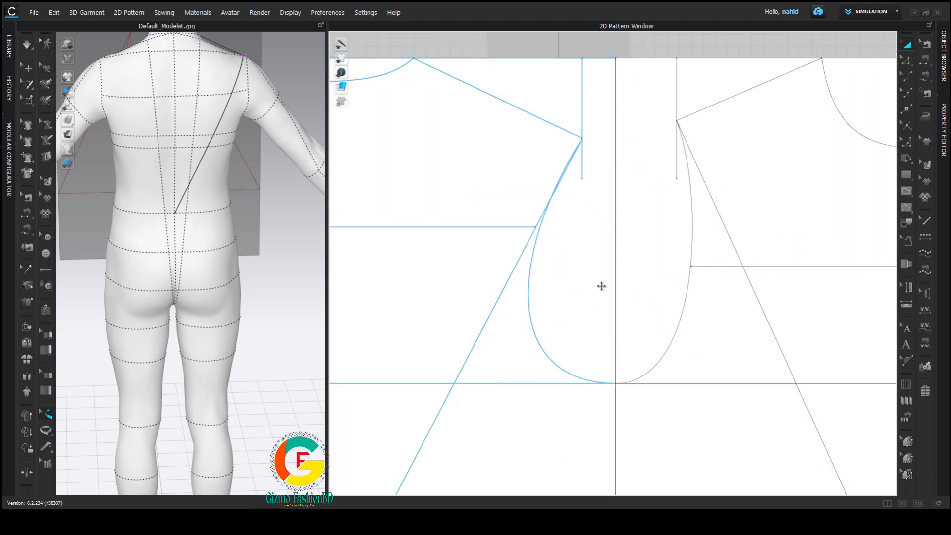
{"action": "scroll", "coordinate": [611, 294], "scroll_direction": "up", "scroll_amount": 1}
{"action": "scroll", "coordinate": [615, 290], "scroll_direction": "down", "scroll_amount": 3}
{"action": "scroll", "coordinate": [688, 267], "scroll_direction": "down", "scroll_amount": 4}
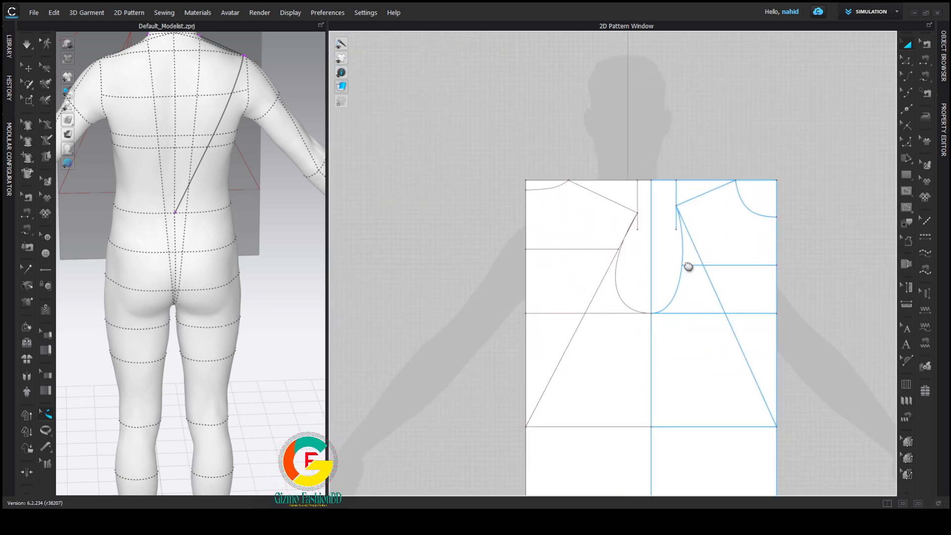
{"action": "middle_click_drag", "start_coordinate": [688, 268], "coordinate": [756, 181]}
{"action": "left_click_drag", "start_coordinate": [682, 248], "coordinate": [675, 248], "text": "shift"}
Move both blocks away from the avatar silhouette and deactivate them as the base draft
{"action": "scroll", "coordinate": [726, 240], "scroll_direction": "up", "scroll_amount": 2}
{"action": "scroll", "coordinate": [727, 240], "scroll_direction": "down", "scroll_amount": 4}
{"action": "left_click_drag", "start_coordinate": [607, 98], "coordinate": [807, 368]}
{"action": "scroll", "coordinate": [803, 366], "scroll_direction": "down", "scroll_amount": 3}
{"action": "left_click_drag", "start_coordinate": [790, 322], "coordinate": [553, 178]}
{"action": "left_click", "coordinate": [303, 171]}
{"action": "key", "text": "q"}
{"action": "key", "text": "ctrl+a"}
{"action": "right_click", "coordinate": [238, 152]}
{"action": "left_click", "coordinate": [290, 297]}
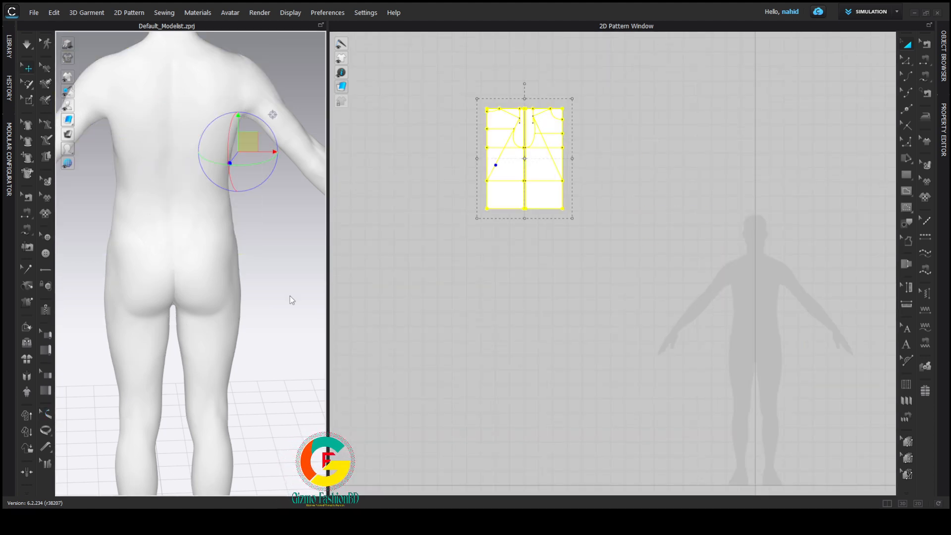
{"action": "left_click", "coordinate": [583, 260]}
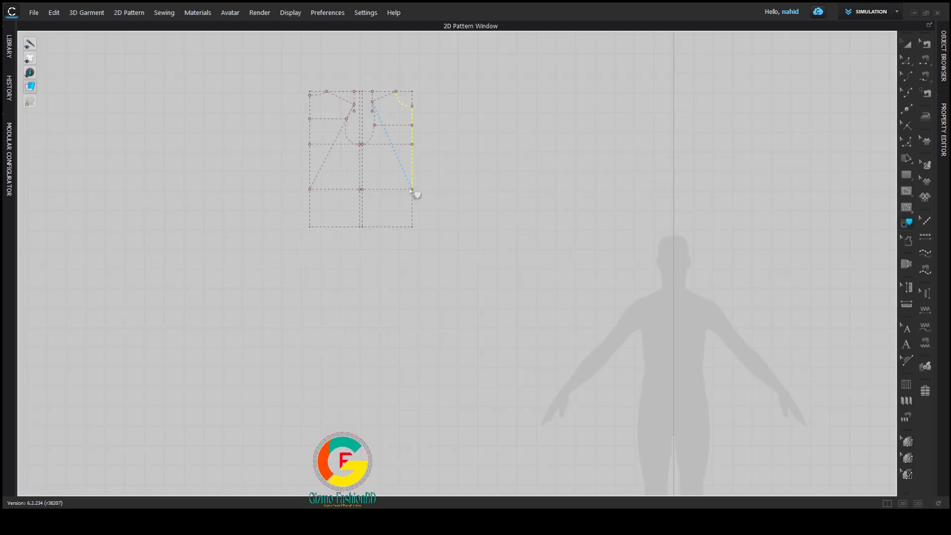
Trace the front block's outline with its internal lines as a new pattern and place it over one half of the avatar silhouette
{"action": "key", "text": "Return"}
{"action": "scroll", "coordinate": [600, 270], "scroll_direction": "down", "scroll_amount": 2}
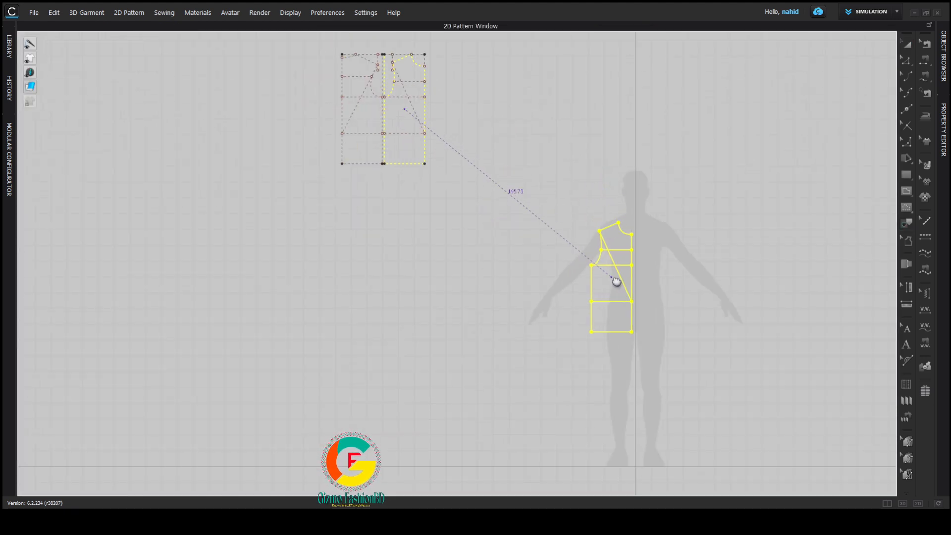
{"action": "left_click", "coordinate": [631, 260]}
Trace the back block's outline with its internal lines as a new pattern and place it beside the traced front
{"action": "mouse_move", "coordinate": [511, 172]}
{"action": "middle_mouse_down"}
{"action": "mouse_move", "coordinate": [605, 223]}
{"action": "mouse_move", "coordinate": [503, 151]}
{"action": "middle_mouse_up"}
{"action": "scroll", "coordinate": [472, 166], "scroll_direction": "down", "scroll_amount": 5}
{"action": "scroll", "coordinate": [354, 69], "scroll_direction": "up", "scroll_amount": 5}
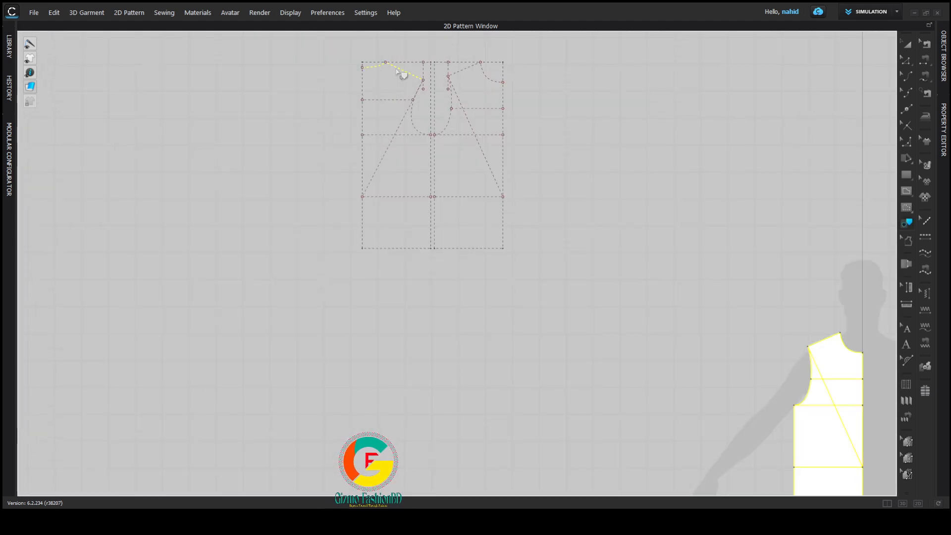
{"action": "left_click", "coordinate": [362, 120], "text": "shift"}
{"action": "left_click", "coordinate": [362, 91], "text": "shift"}
{"action": "key", "text": "Return"}
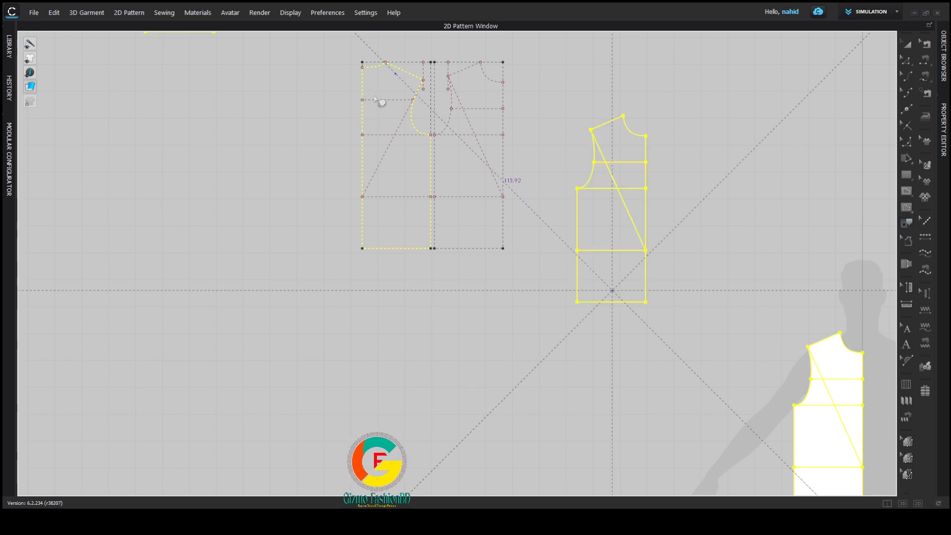
{"action": "scroll", "coordinate": [501, 169], "scroll_direction": "down", "scroll_amount": 5}
{"action": "middle_click_drag", "start_coordinate": [500, 169], "coordinate": [447, 147]}
{"action": "left_click", "coordinate": [695, 307]}
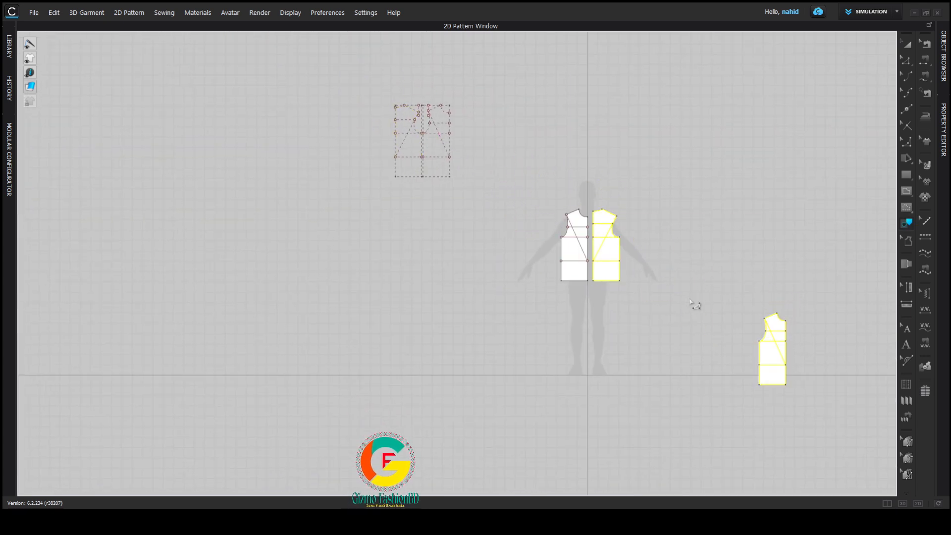
Remove the diagonal construction lines from both traced patterns and convert their horizontal internal lines to base lines
{"action": "scroll", "coordinate": [617, 207], "scroll_direction": "up", "scroll_amount": 4}
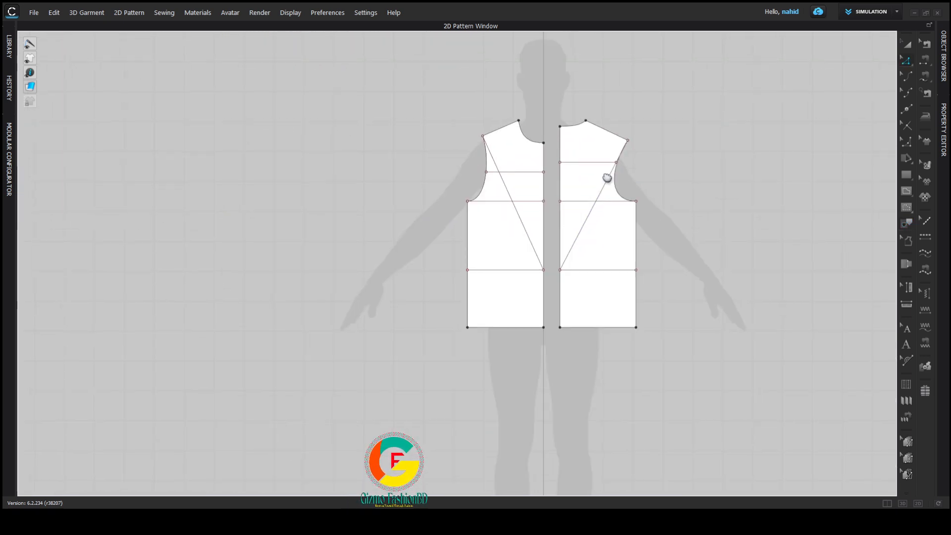
{"action": "scroll", "coordinate": [605, 188], "scroll_direction": "down", "scroll_amount": 1}
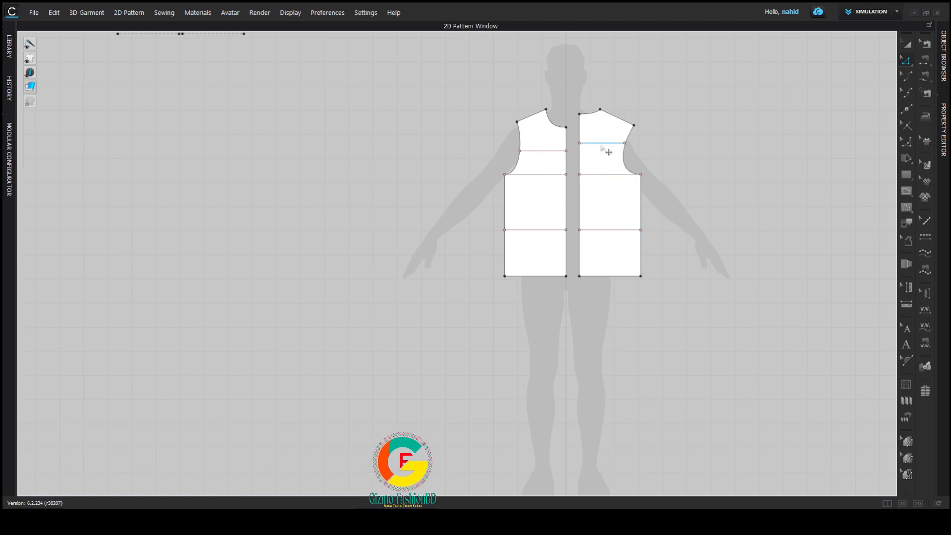
{"action": "left_click", "coordinate": [608, 175], "text": "shift"}
{"action": "left_click", "coordinate": [604, 229], "text": "shift"}
{"action": "left_click", "coordinate": [554, 230], "text": "shift"}
{"action": "left_click", "coordinate": [585, 240]}
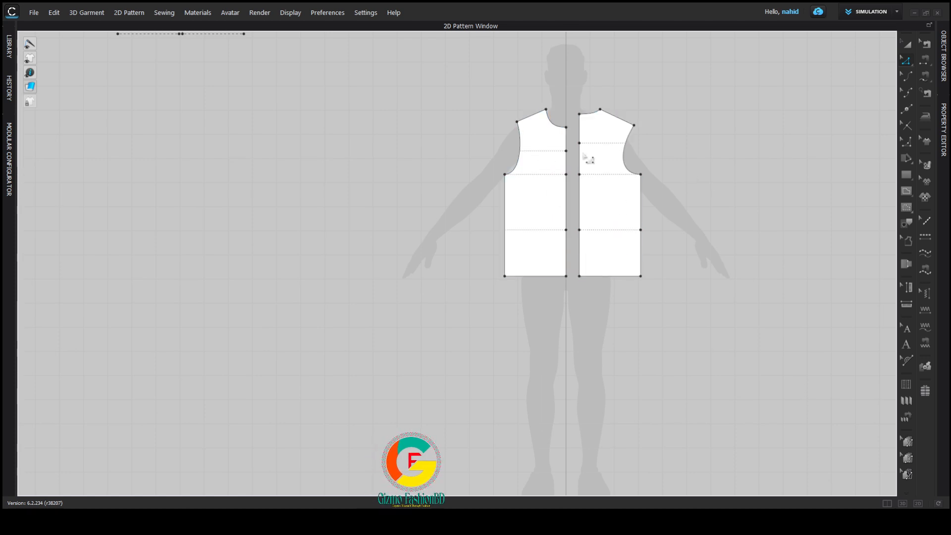
Remove the leftover center-edge points and across-back and across-front lines, and place the back pattern at the front pattern's armhole side
{"action": "left_click_drag", "start_coordinate": [692, 254], "coordinate": [570, 233]}
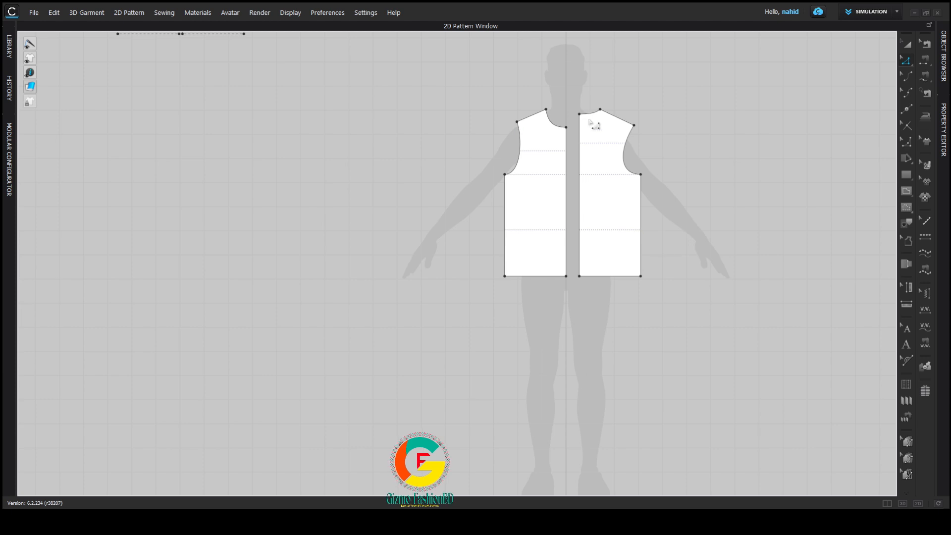
{"action": "scroll", "coordinate": [590, 127], "scroll_direction": "up", "scroll_amount": 4}
{"action": "scroll", "coordinate": [644, 174], "scroll_direction": "up", "scroll_amount": 6}
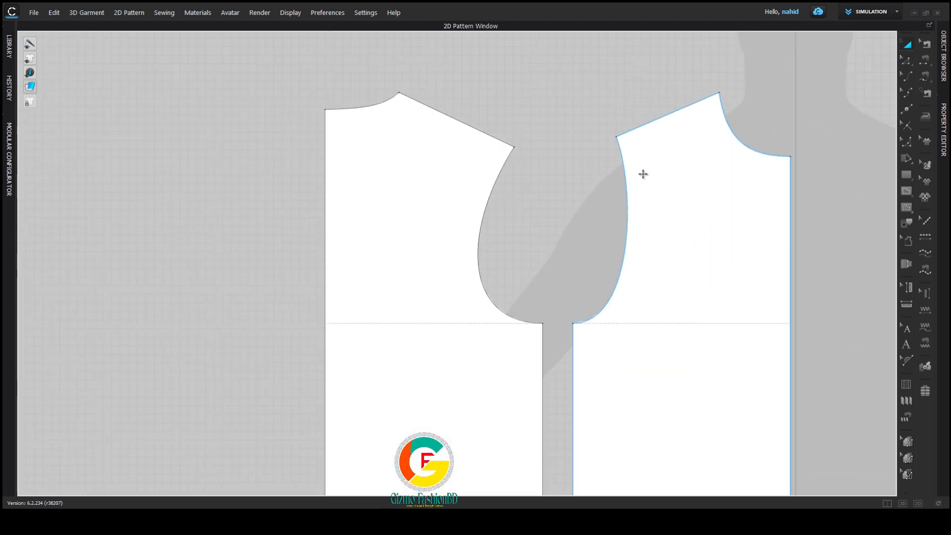
{"action": "left_click", "coordinate": [649, 179]}
{"action": "scroll", "coordinate": [708, 229], "scroll_direction": "up", "scroll_amount": 4}
{"action": "scroll", "coordinate": [689, 198], "scroll_direction": "down", "scroll_amount": 12}
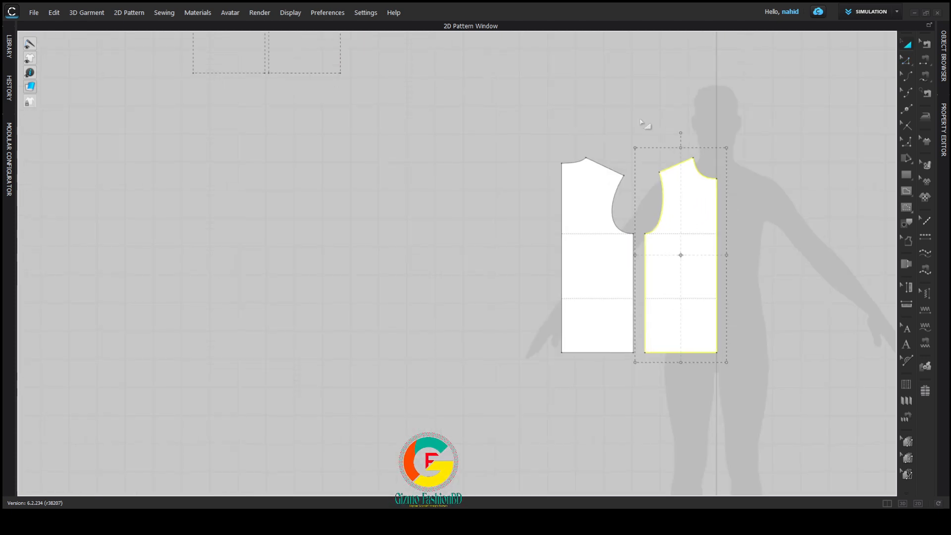
{"action": "left_click", "coordinate": [641, 122]}
Pair the back and front armhole curves with segment sewing to compare their lengths
{"action": "scroll", "coordinate": [645, 168], "scroll_direction": "up", "scroll_amount": 3}
{"action": "left_click", "coordinate": [928, 61]}
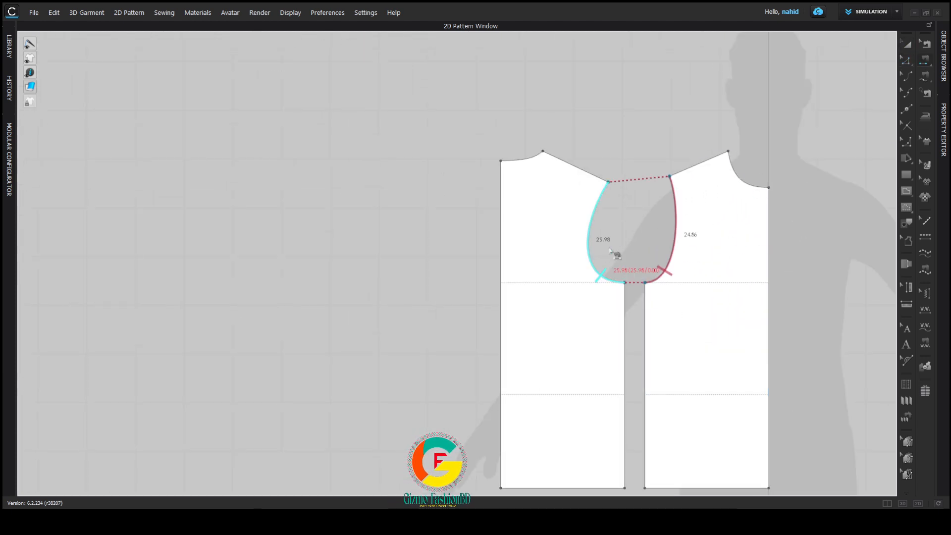
{"action": "key", "text": "ctrl+z"}
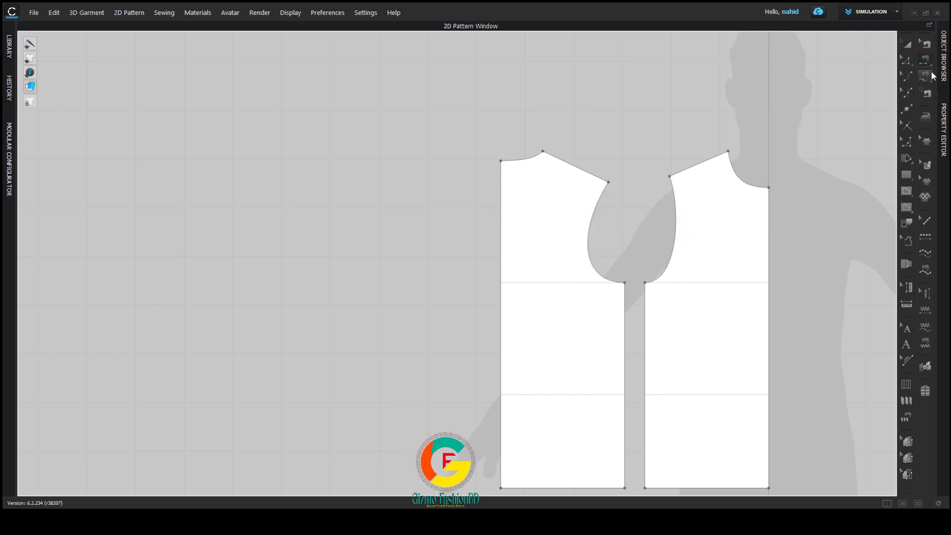
{"action": "left_click", "coordinate": [591, 260]}
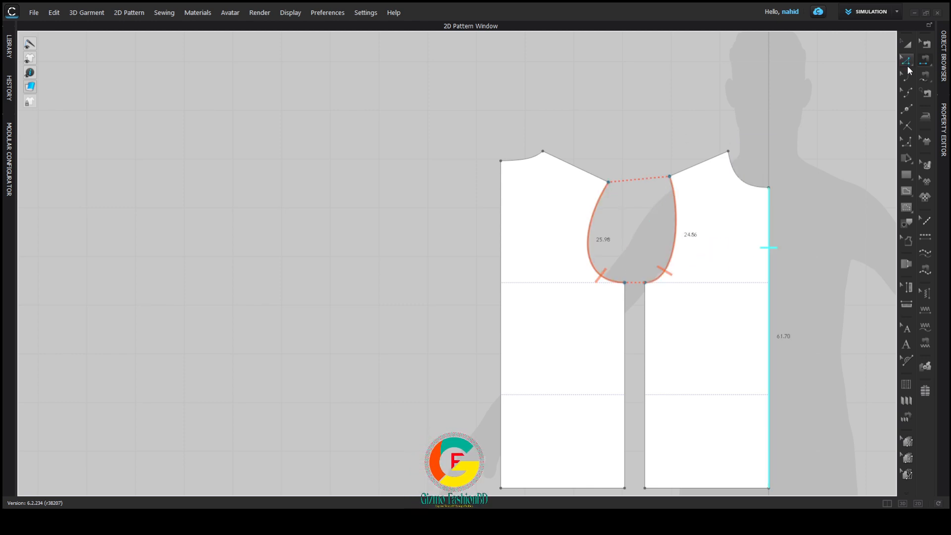
{"action": "key", "text": "Escape"}
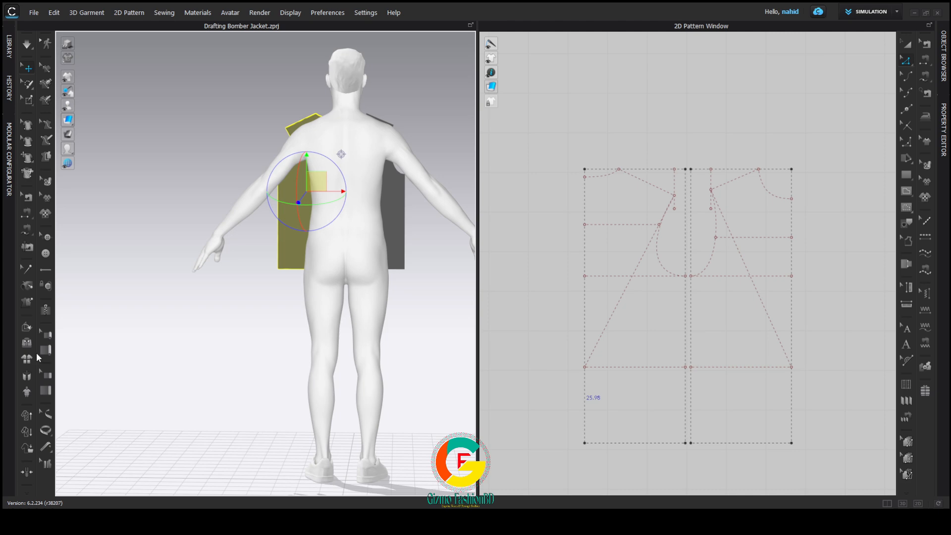
Measure the avatar's surface from the opposite shoulder point to the center back waist
{"action": "left_click", "coordinate": [45, 446]}
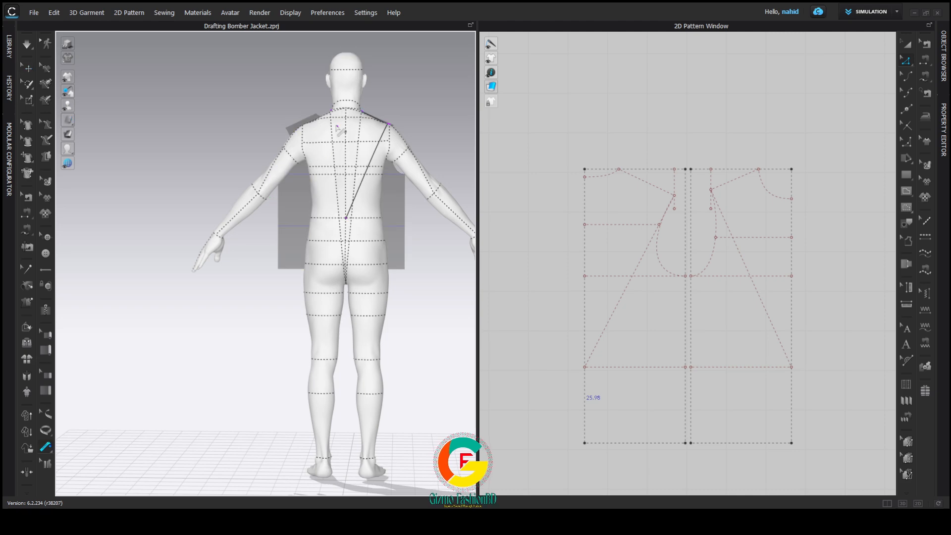
{"action": "left_click", "coordinate": [313, 154]}
{"action": "right_click_drag", "start_coordinate": [321, 171], "coordinate": [326, 143]}
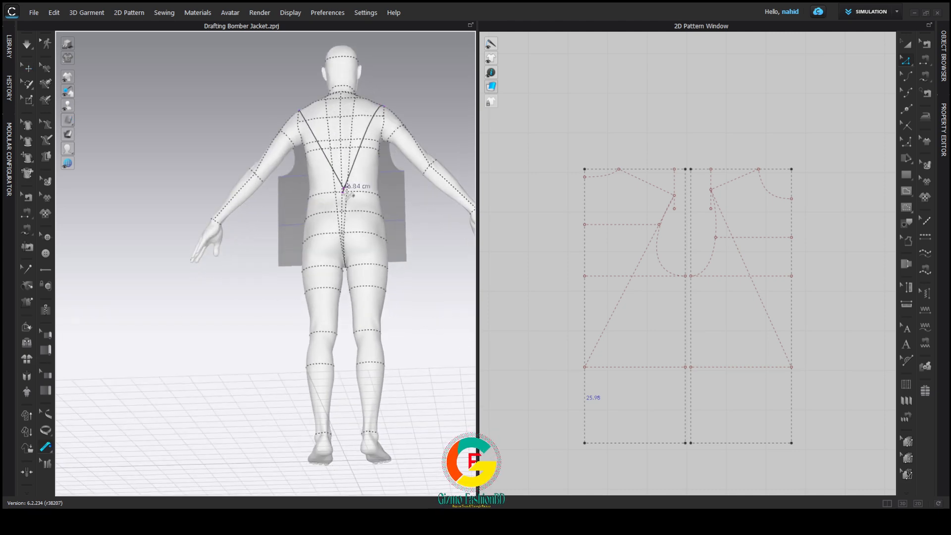
{"action": "right_click_drag", "start_coordinate": [344, 190], "coordinate": [337, 177]}
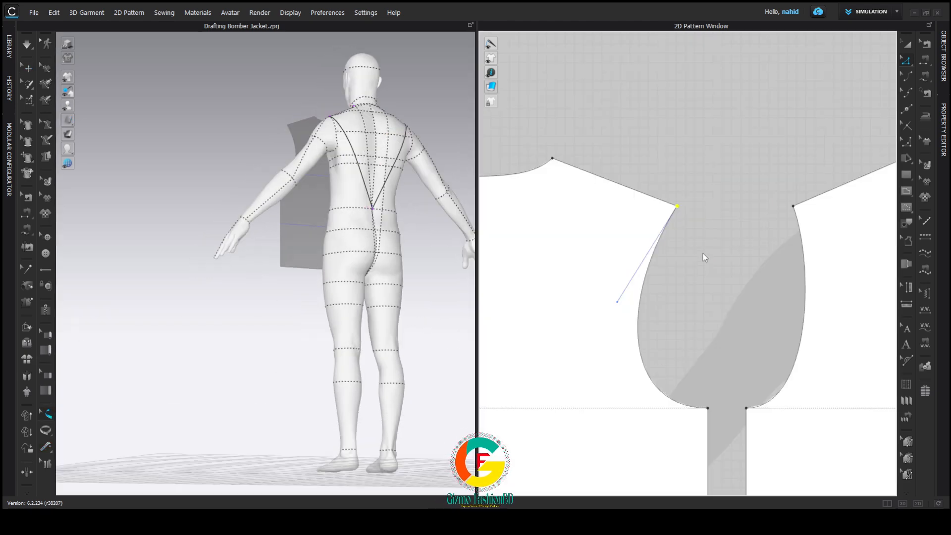
Nudge the back pattern's shoulder tip point and compare the lengths of the back and front armhole curves
{"action": "left_click", "coordinate": [667, 222]}
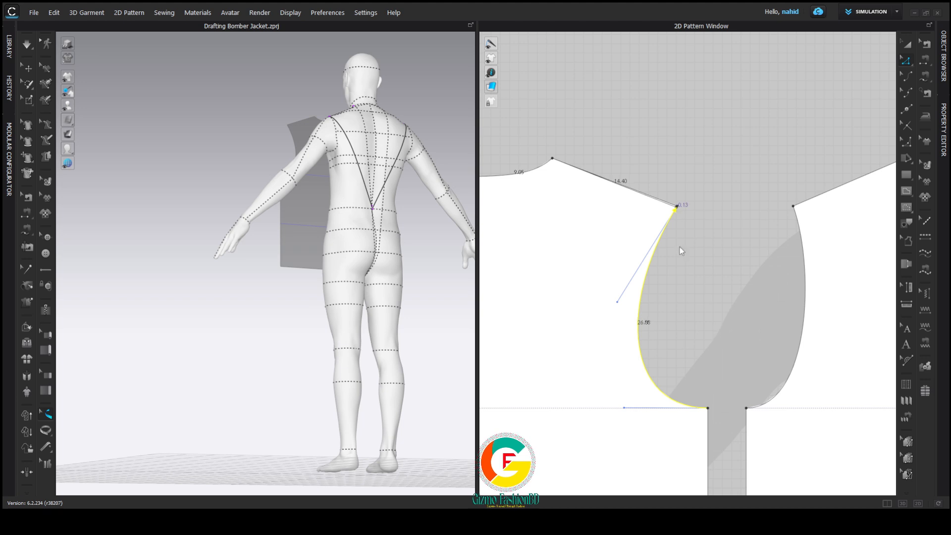
{"action": "middle_click_drag", "start_coordinate": [728, 240], "coordinate": [666, 205]}
{"action": "left_click", "coordinate": [740, 207]}
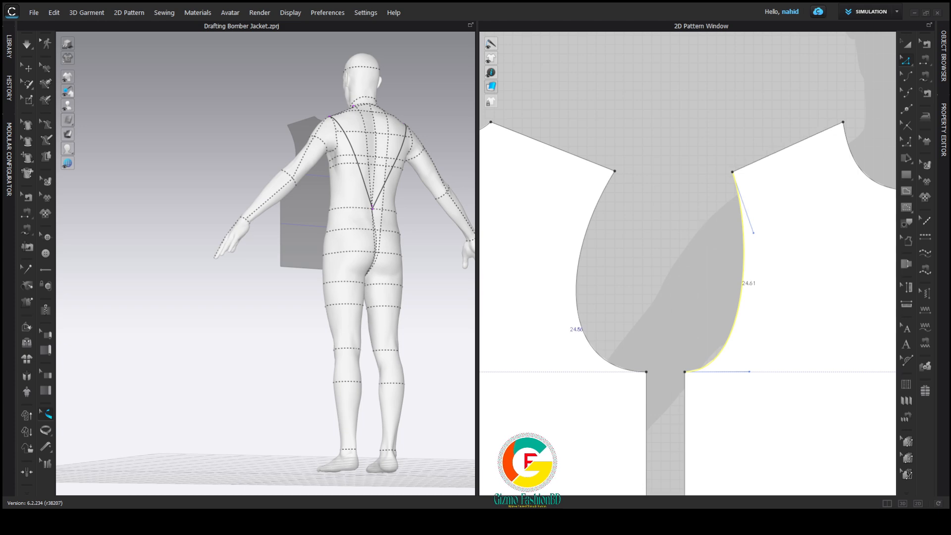
{"action": "scroll", "coordinate": [634, 288], "scroll_direction": "down", "scroll_amount": 8}
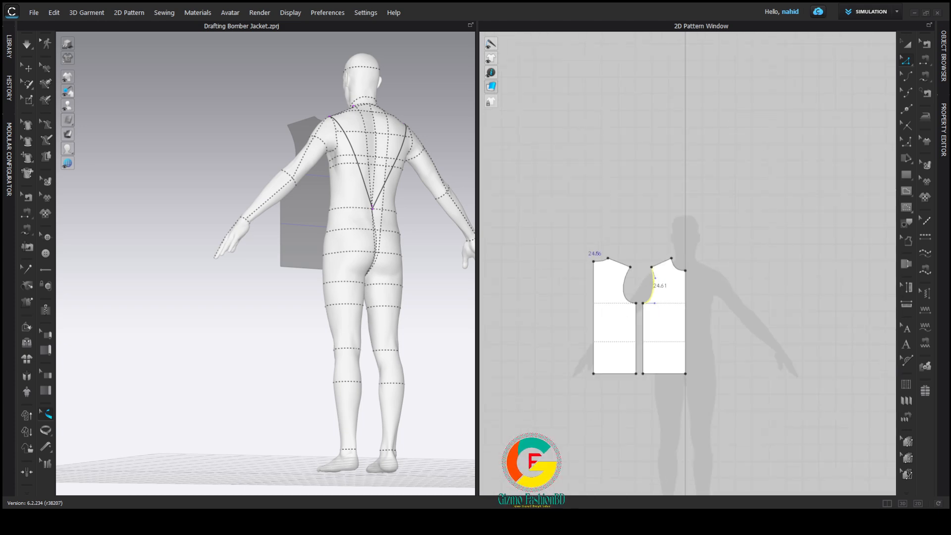
Select the back and front patterns and reset their 3D arrangement to match the pattern layout
{"action": "left_click", "coordinate": [906, 44]}
{"action": "left_click", "coordinate": [671, 159]}
{"action": "key", "text": "ctrl+a"}
{"action": "right_click_drag", "start_coordinate": [290, 216], "coordinate": [350, 221]}
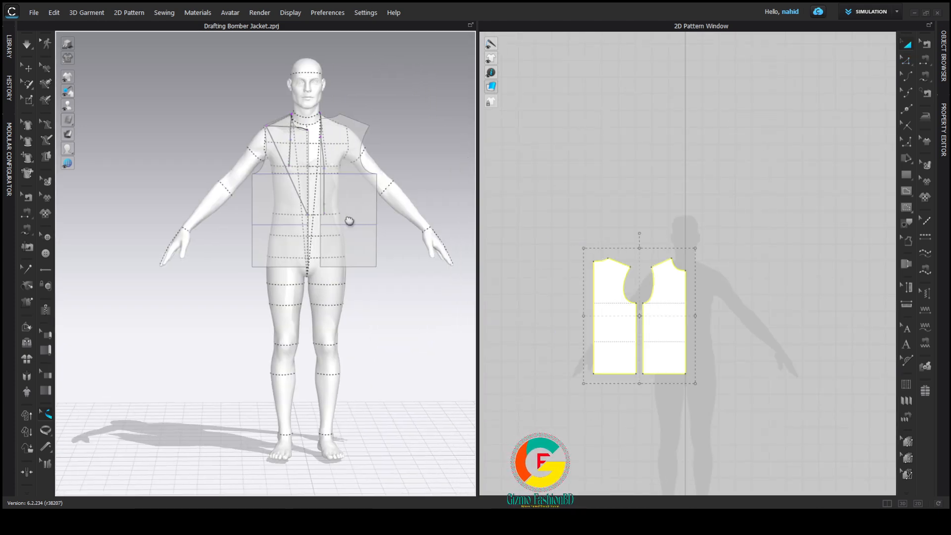
{"action": "left_click", "coordinate": [27, 68]}
{"action": "key", "text": "ctrl+f"}
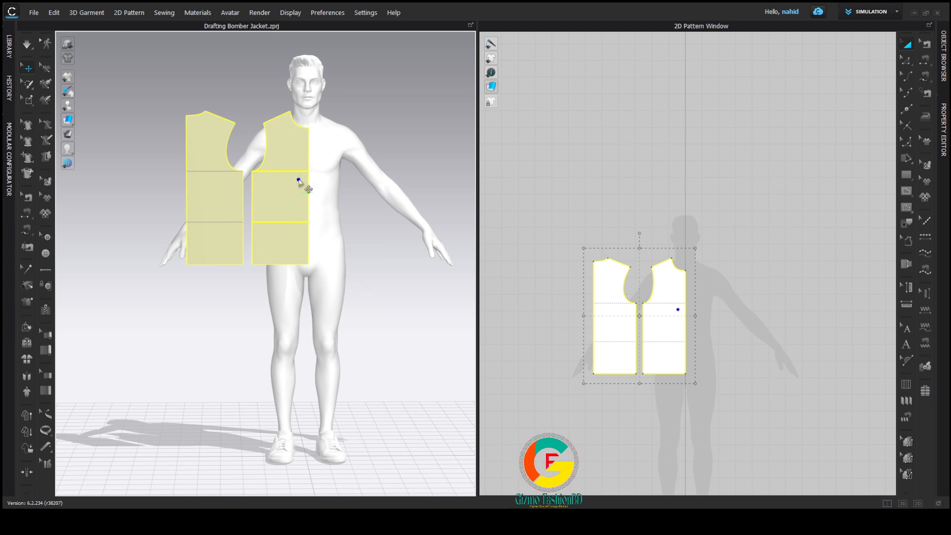
Arrange the front pattern on the avatar's front torso and the back pattern on its back using arrangement points
{"action": "left_click_drag", "start_coordinate": [299, 181], "coordinate": [484, 285]}
{"action": "key", "text": "shift+f"}
{"action": "left_click", "coordinate": [663, 313]}
{"action": "left_click", "coordinate": [281, 189]}
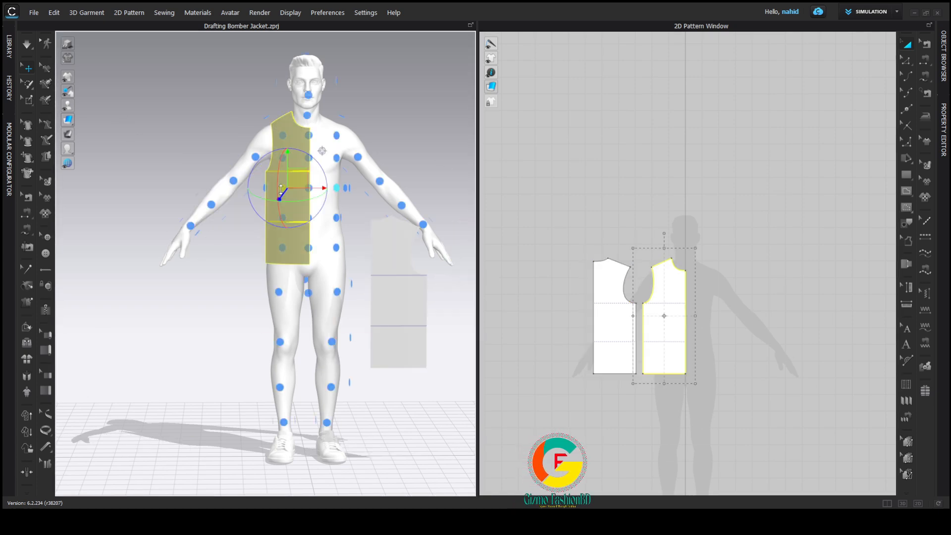
{"action": "right_click_drag", "start_coordinate": [281, 189], "coordinate": [531, 304]}
{"action": "left_click", "coordinate": [211, 280]}
{"action": "left_click", "coordinate": [345, 198]}
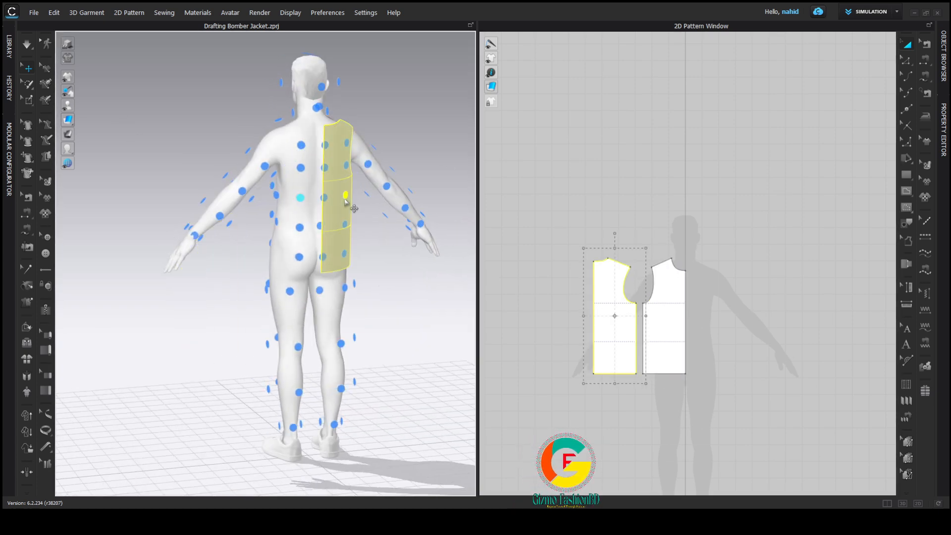
{"action": "mouse_move", "coordinate": [346, 201]}
{"action": "right_mouse_down"}
{"action": "mouse_move", "coordinate": [155, 196]}
{"action": "mouse_move", "coordinate": [216, 223]}
{"action": "mouse_move", "coordinate": [299, 202]}
{"action": "mouse_move", "coordinate": [351, 211]}
{"action": "right_mouse_up"}
{"action": "key", "text": "shift+f"}
{"action": "left_click", "coordinate": [217, 224]}
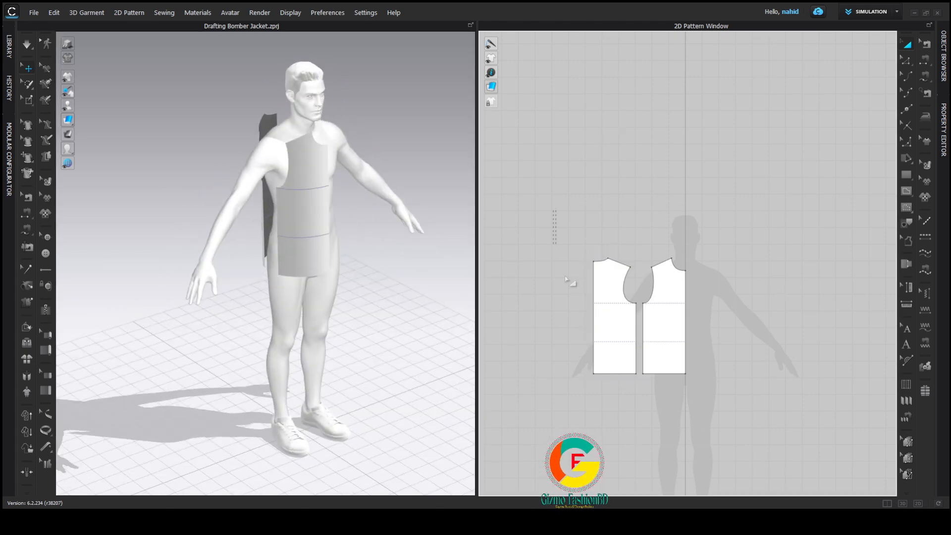
Duplicate both body patterns as symmetric mirrored pieces on the other side of the center front
{"action": "left_click_drag", "start_coordinate": [565, 278], "coordinate": [707, 415]}
{"action": "key", "text": "ctrl+d"}
{"action": "left_click", "coordinate": [736, 314]}
Sew the center front, center back, shoulder and side seams of the body with segment sewing
{"action": "left_click", "coordinate": [922, 63]}
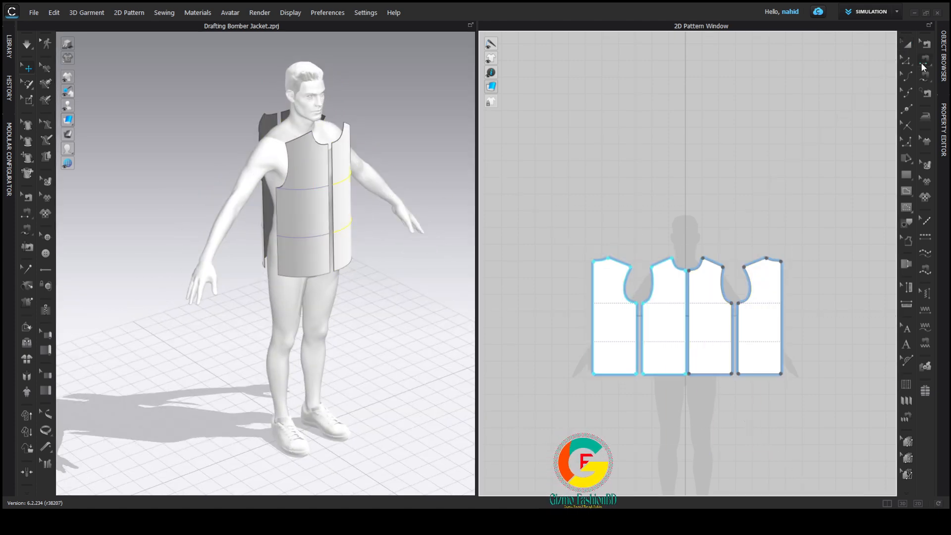
{"action": "scroll", "coordinate": [713, 272], "scroll_direction": "up", "scroll_amount": 3}
{"action": "left_click", "coordinate": [672, 315]}
{"action": "left_click", "coordinate": [666, 315]}
{"action": "left_click", "coordinate": [508, 307]}
{"action": "left_click", "coordinate": [832, 306]}
{"action": "left_click", "coordinate": [793, 253]}
{"action": "left_click", "coordinate": [715, 255]}
{"action": "left_click", "coordinate": [758, 354]}
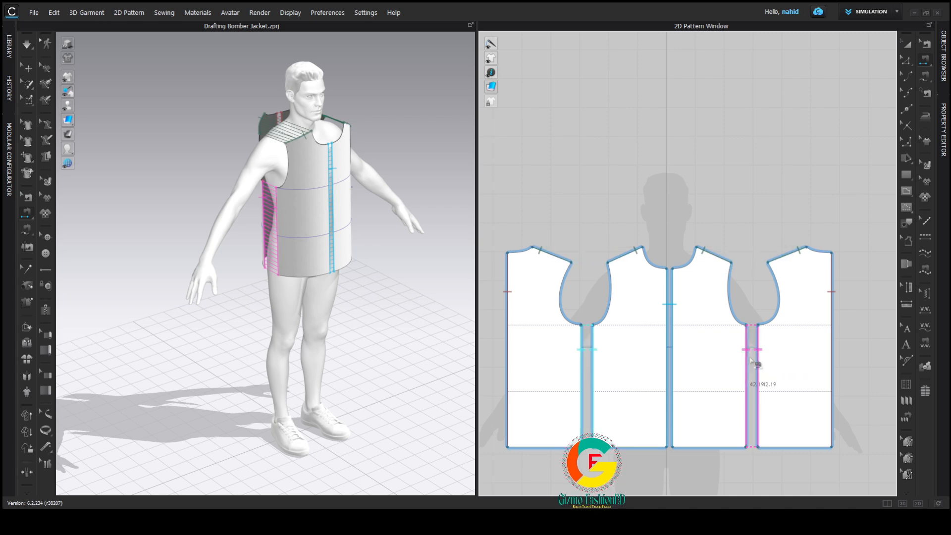
{"action": "left_click", "coordinate": [748, 360]}
Set the additional thickness of all four body patterns to 0 and simulate the garment on the avatar
{"action": "right_click_drag", "start_coordinate": [386, 213], "coordinate": [292, 208]}
{"action": "left_click", "coordinate": [907, 45]}
{"action": "left_click", "coordinate": [943, 130]}
{"action": "scroll", "coordinate": [629, 231], "scroll_direction": "down", "scroll_amount": 4}
{"action": "left_click_drag", "start_coordinate": [510, 211], "coordinate": [686, 349]}
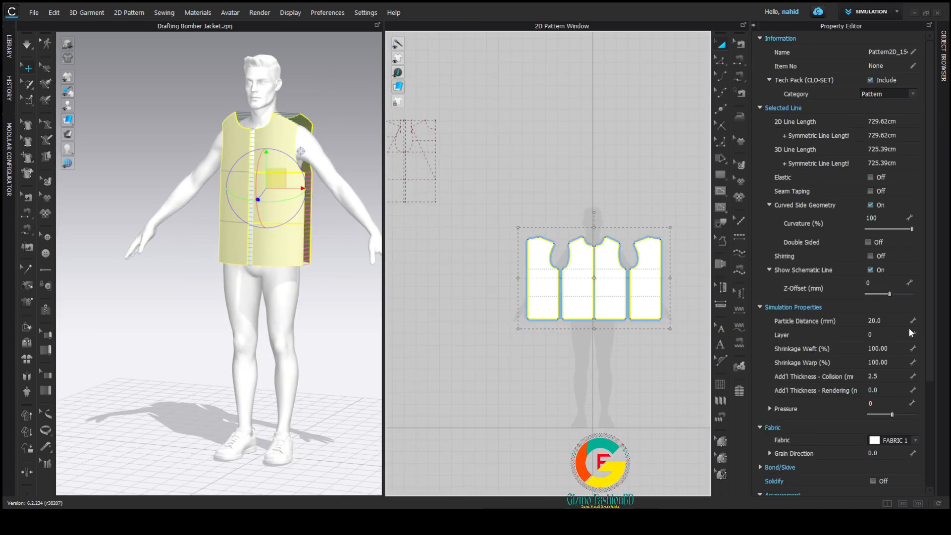
{"action": "left_click_drag", "start_coordinate": [890, 390], "coordinate": [797, 398]}
{"action": "type", "text": "0"}
{"action": "key", "text": "Return"}
{"action": "left_click", "coordinate": [598, 168]}
{"action": "key", "text": "space"}
{"action": "right_click_drag", "start_coordinate": [164, 163], "coordinate": [227, 159]}
Lower the underarm points of the back and front armholes so the side seams measure about 40.9 cm
{"action": "left_click", "coordinate": [906, 60]}
{"action": "left_click", "coordinate": [602, 217]}
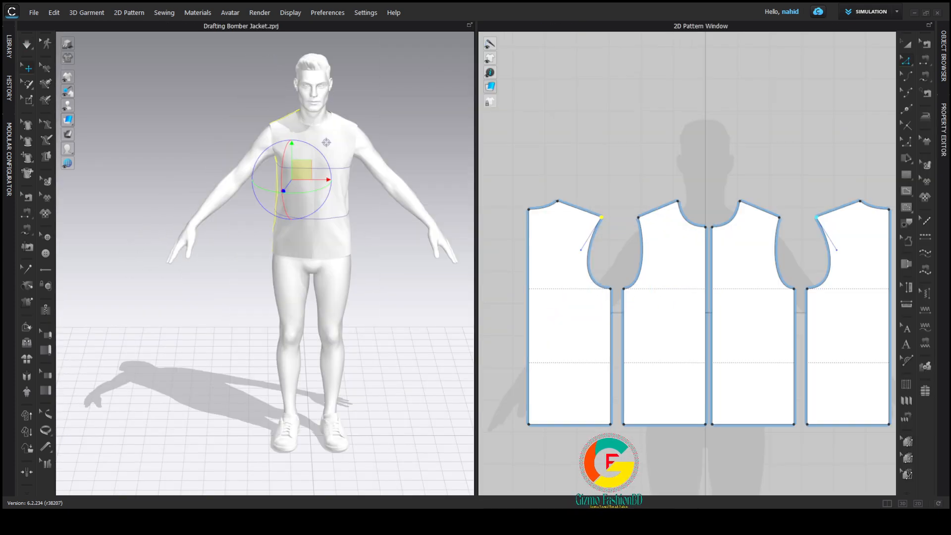
{"action": "left_click_drag", "start_coordinate": [604, 280], "coordinate": [627, 294]}
{"action": "scroll", "coordinate": [628, 294], "scroll_direction": "down", "scroll_amount": 3}
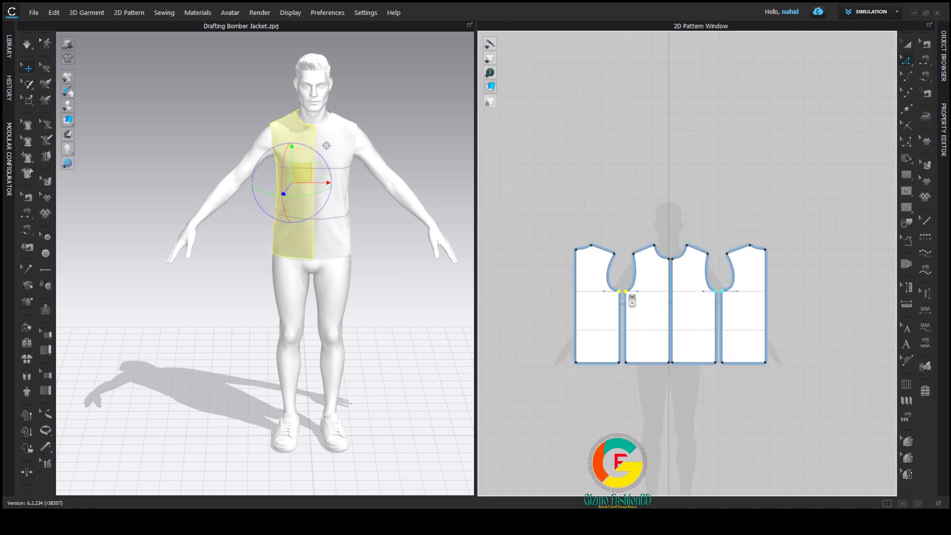
{"action": "scroll", "coordinate": [627, 295], "scroll_direction": "up", "scroll_amount": 7}
{"action": "middle_click_drag", "start_coordinate": [628, 294], "coordinate": [632, 239]}
{"action": "left_click_drag", "start_coordinate": [623, 220], "coordinate": [625, 233]}
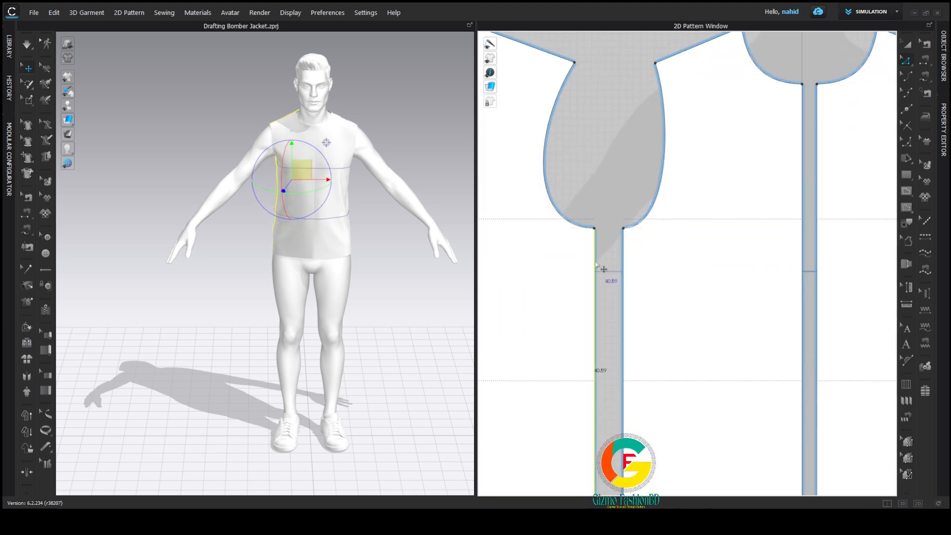
{"action": "left_click_drag", "start_coordinate": [598, 263], "coordinate": [618, 281]}
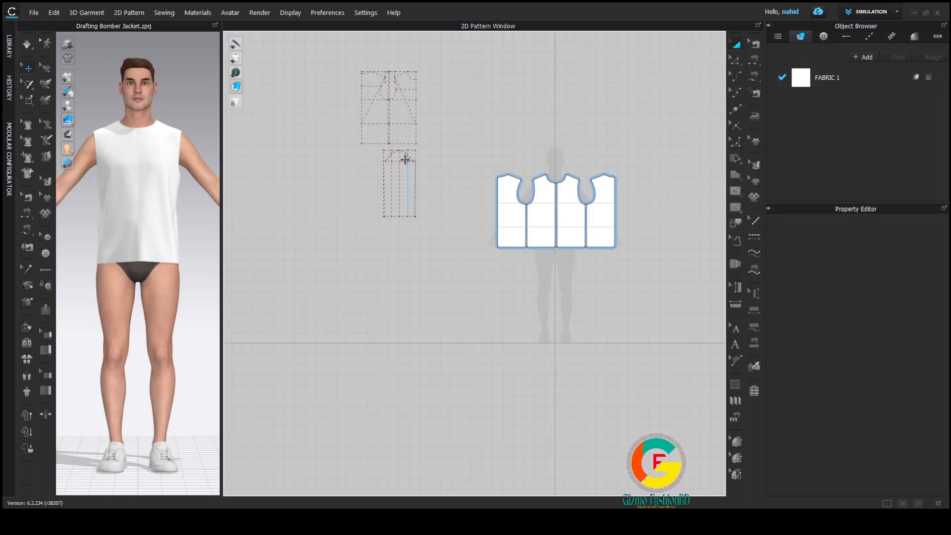
Trace the sleeve draft's cap, side and hem lines into a pattern and place it beside the back pattern
{"action": "scroll", "coordinate": [404, 159], "scroll_direction": "up", "scroll_amount": 5}
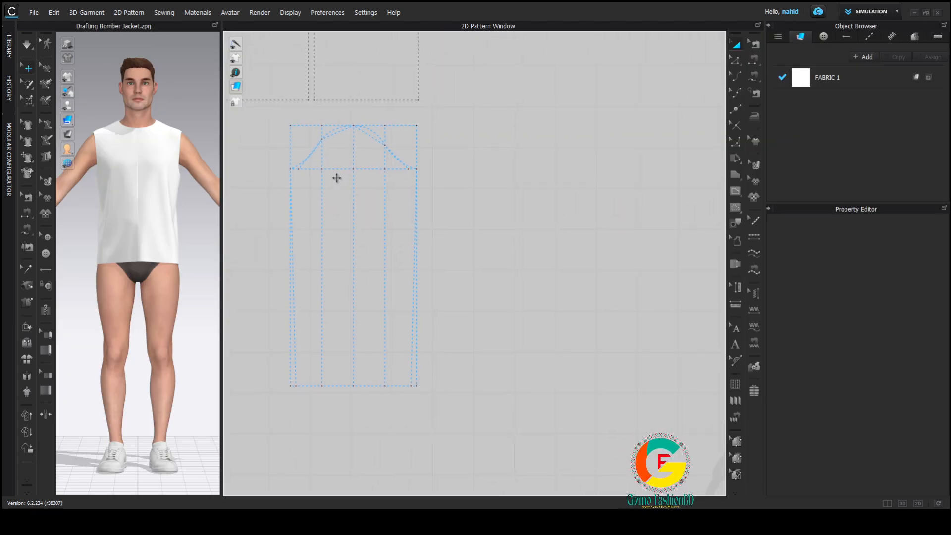
{"action": "left_click", "coordinate": [375, 136]}
{"action": "scroll", "coordinate": [393, 157], "scroll_direction": "up", "scroll_amount": 3}
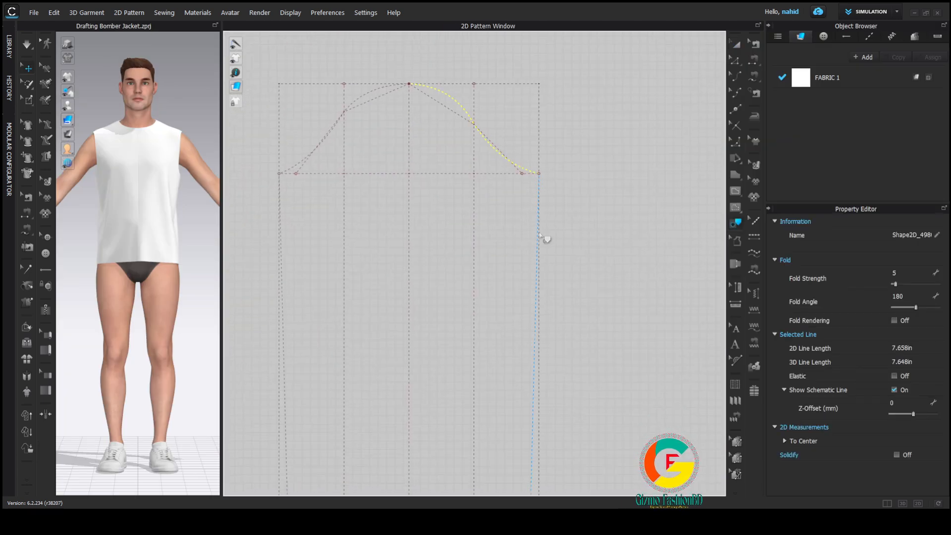
{"action": "scroll", "coordinate": [340, 132], "scroll_direction": "down", "scroll_amount": 3}
{"action": "left_click", "coordinate": [404, 321]}
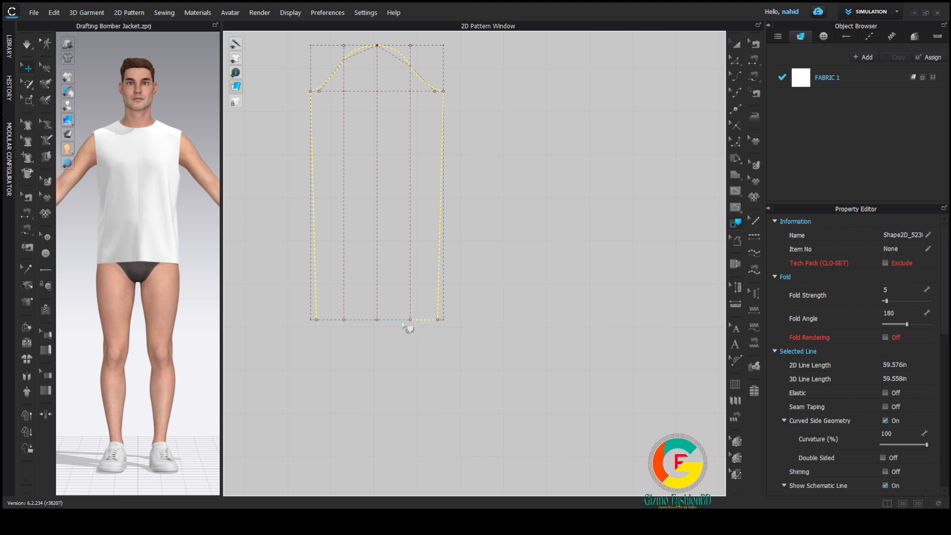
{"action": "scroll", "coordinate": [338, 320], "scroll_direction": "down", "scroll_amount": 6}
{"action": "left_click_drag", "start_coordinate": [333, 206], "coordinate": [387, 223]}
{"action": "scroll", "coordinate": [387, 221], "scroll_direction": "up", "scroll_amount": 6}
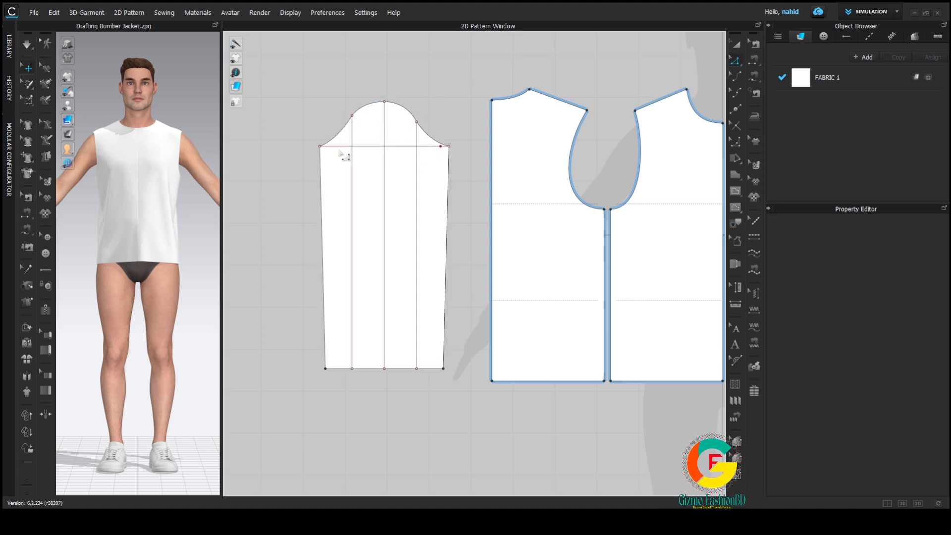
Delete the sleeve's two quarter lines and convert its center and bicep lines to base lines
{"action": "left_click", "coordinate": [420, 129]}
{"action": "left_click", "coordinate": [351, 138]}
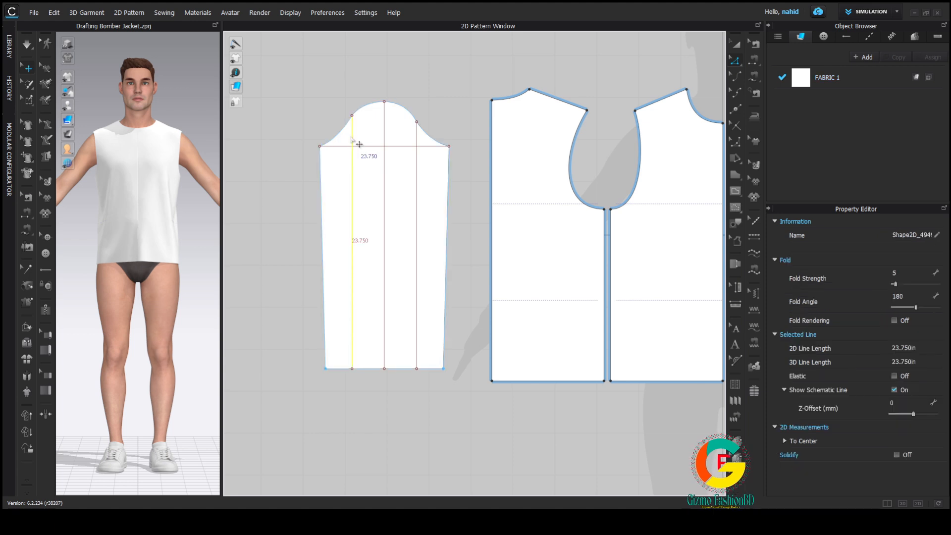
{"action": "key", "text": "Delete"}
{"action": "left_click", "coordinate": [417, 133]}
{"action": "key", "text": "Delete"}
{"action": "left_click", "coordinate": [384, 134]}
{"action": "left_click", "coordinate": [388, 146], "text": "shift"}
{"action": "key", "text": "Delete"}
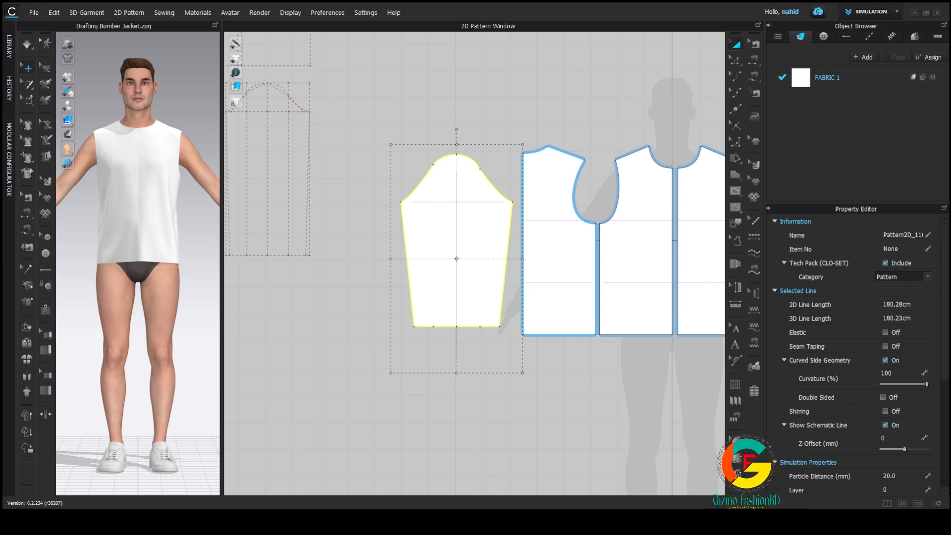
Compare the combined length of the back and front armholes with the total length of the sleeve cap
{"action": "left_click", "coordinate": [562, 125]}
{"action": "middle_click_drag", "start_coordinate": [562, 125], "coordinate": [438, 110]}
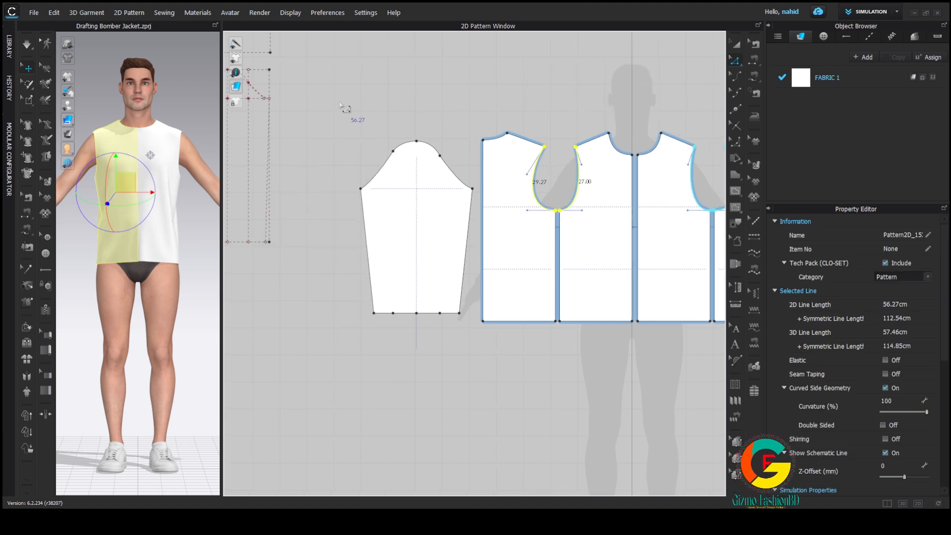
{"action": "left_click", "coordinate": [410, 134]}
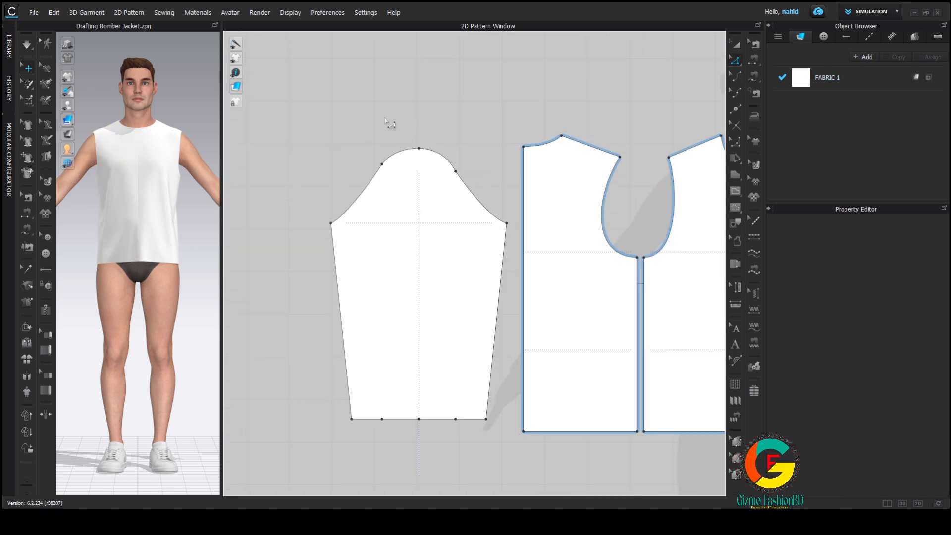
{"action": "left_click", "coordinate": [435, 154]}
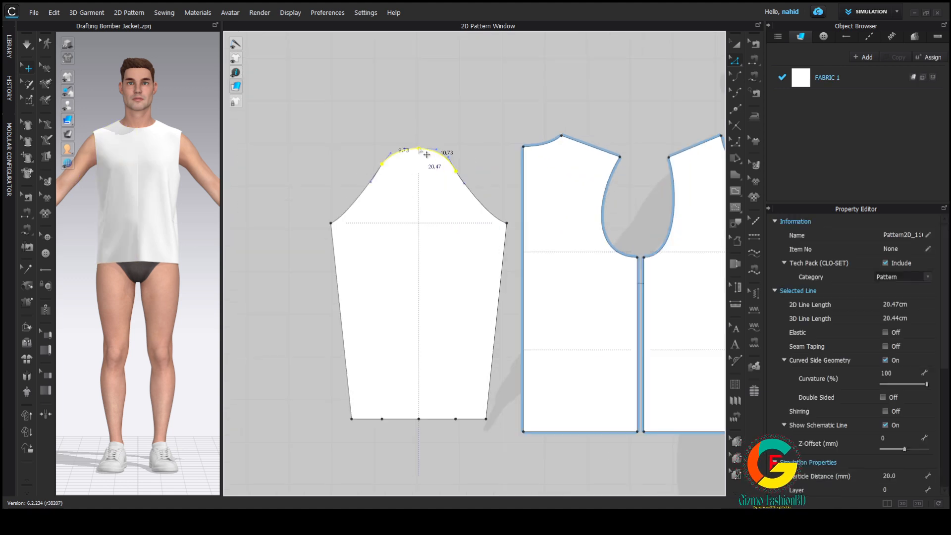
{"action": "middle_click_drag", "start_coordinate": [604, 117], "coordinate": [527, 110]}
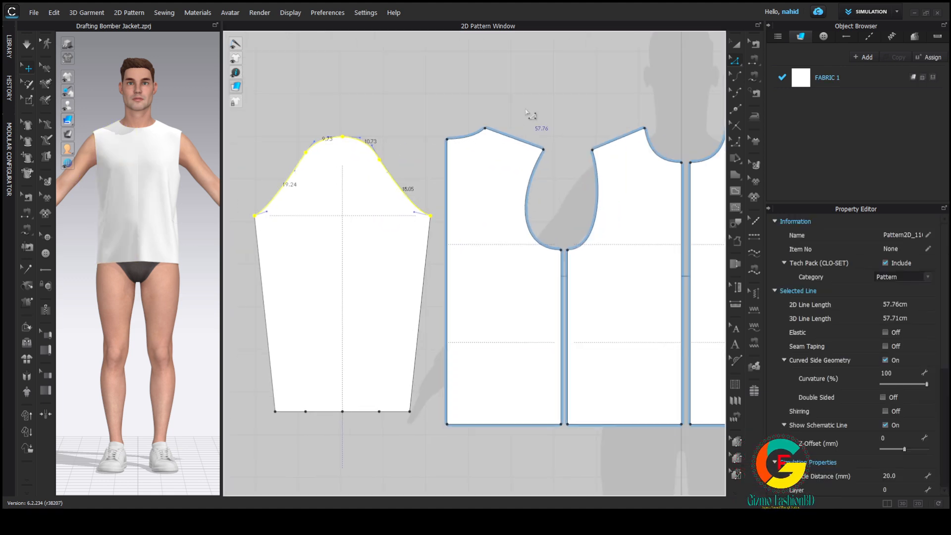
{"action": "left_click_drag", "start_coordinate": [517, 110], "coordinate": [625, 261]}
{"action": "middle_click_drag", "start_coordinate": [297, 95], "coordinate": [434, 95]}
{"action": "left_click_drag", "start_coordinate": [349, 95], "coordinate": [577, 235]}
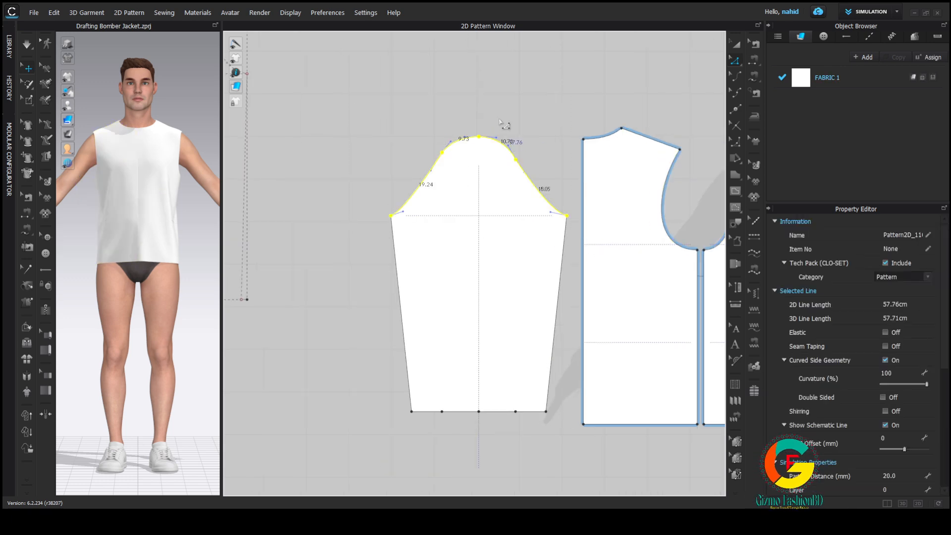
Lower the upper points of the sleeve cap until the whole cap curve measures 57.00 cm
{"action": "scroll", "coordinate": [449, 122], "scroll_direction": "down", "scroll_amount": 3}
{"action": "scroll", "coordinate": [526, 173], "scroll_direction": "up", "scroll_amount": 5}
{"action": "left_click_drag", "start_coordinate": [302, 58], "coordinate": [461, 127]}
{"action": "left_click_drag", "start_coordinate": [422, 88], "coordinate": [426, 91]}
{"action": "left_click", "coordinate": [439, 82]}
{"action": "scroll", "coordinate": [532, 108], "scroll_direction": "down", "scroll_amount": 4}
{"action": "left_click_drag", "start_coordinate": [294, 60], "coordinate": [523, 199]}
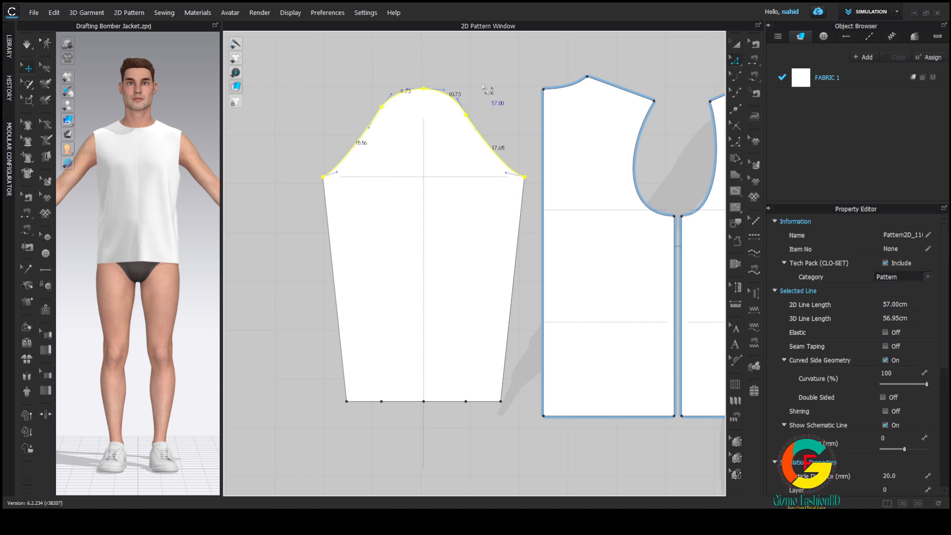
Round out the upper front curve of the sleeve cap with its curve handles to 10.80 cm
{"action": "left_click", "coordinate": [485, 90]}
{"action": "scroll", "coordinate": [481, 88], "scroll_direction": "up", "scroll_amount": 1}
{"action": "scroll", "coordinate": [482, 88], "scroll_direction": "up", "scroll_amount": 4}
{"action": "left_click", "coordinate": [483, 108]}
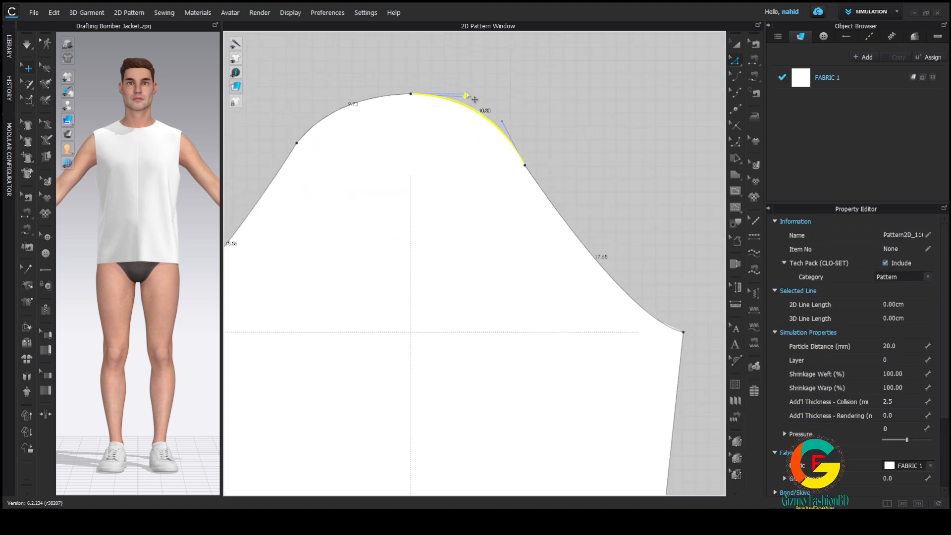
{"action": "left_click", "coordinate": [370, 98]}
{"action": "scroll", "coordinate": [369, 97], "scroll_direction": "down", "scroll_amount": 4}
{"action": "scroll", "coordinate": [474, 138], "scroll_direction": "down", "scroll_amount": 1}
Deepen the lower front curve of the sleeve cap to about 17.80 cm and undo the last tweak
{"action": "left_click", "coordinate": [472, 150]}
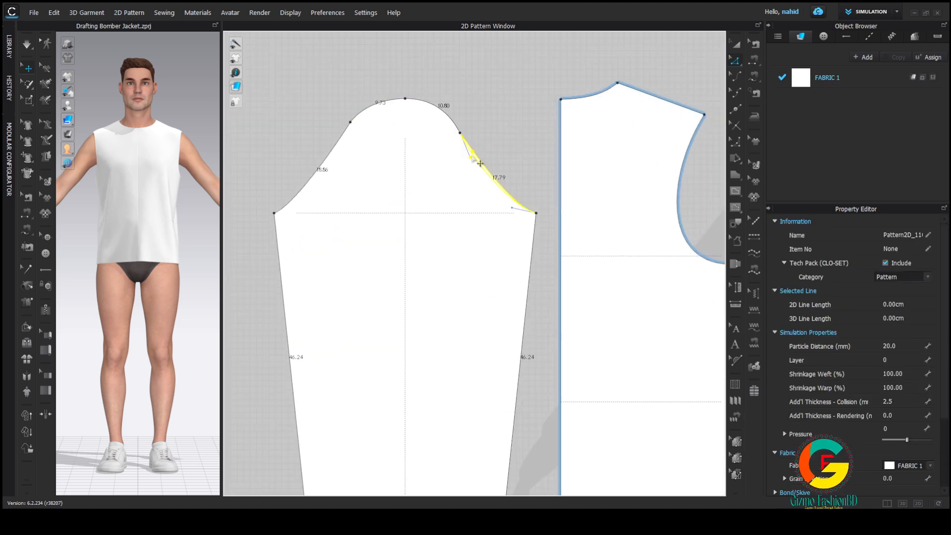
{"action": "scroll", "coordinate": [492, 148], "scroll_direction": "up", "scroll_amount": 3}
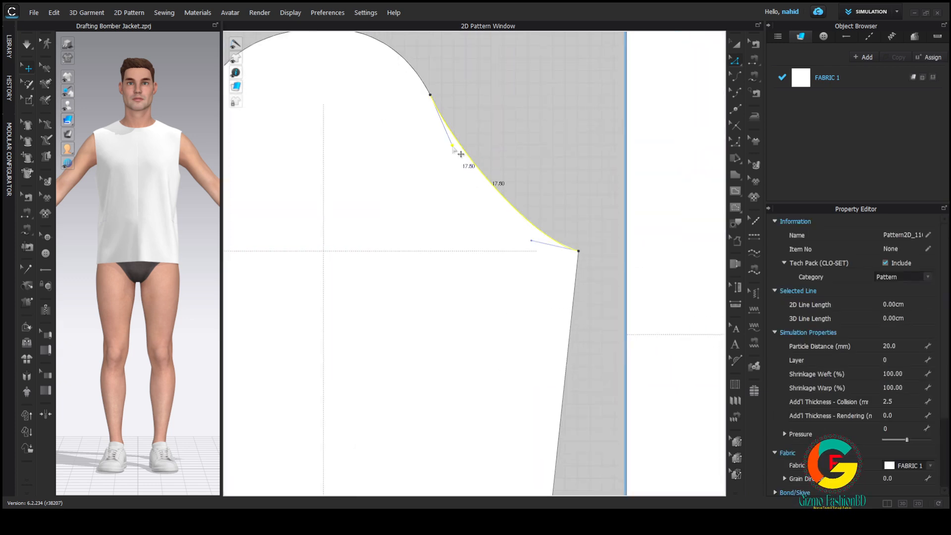
{"action": "left_click_drag", "start_coordinate": [531, 241], "coordinate": [524, 246]}
{"action": "left_click", "coordinate": [465, 187]}
{"action": "key", "text": "ctrl+z"}
{"action": "scroll", "coordinate": [480, 162], "scroll_direction": "down", "scroll_amount": 2}
{"action": "left_click", "coordinate": [521, 127]}
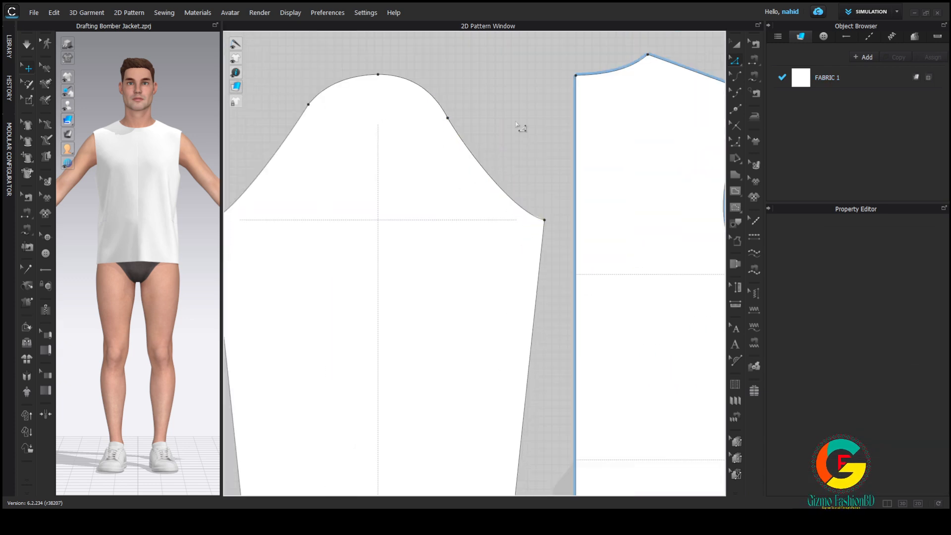
Smooth the lower back curve of the sleeve cap down to the underarm point with its curve handles
{"action": "middle_click_drag", "start_coordinate": [520, 127], "coordinate": [654, 141]}
{"action": "left_click", "coordinate": [420, 155]}
{"action": "left_click", "coordinate": [424, 158]}
{"action": "left_click_drag", "start_coordinate": [377, 229], "coordinate": [376, 229]}
{"action": "left_click", "coordinate": [394, 143]}
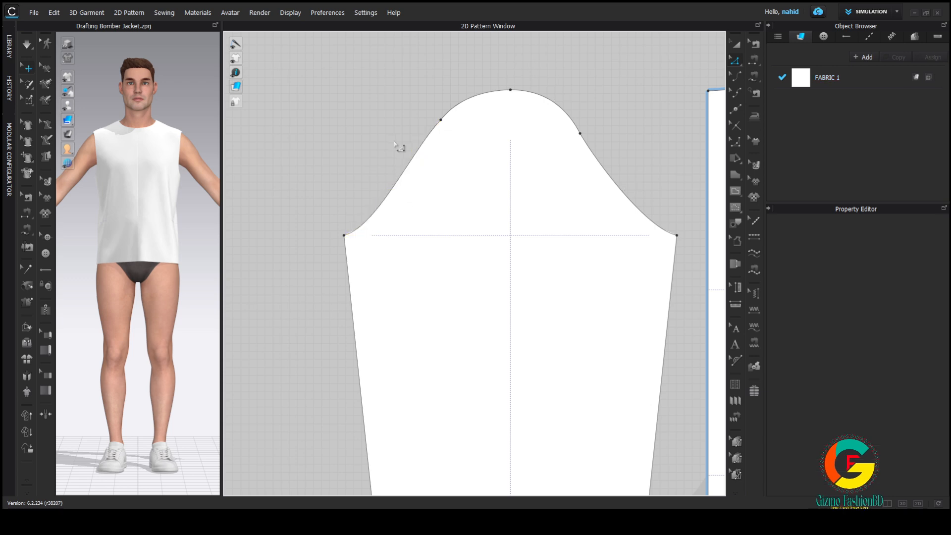
Refine the lower front curve of the sleeve cap so it flows smoothly from the notch point to the underarm
{"action": "middle_click_drag", "start_coordinate": [597, 151], "coordinate": [519, 152]}
{"action": "left_click", "coordinate": [520, 163]}
{"action": "left_click", "coordinate": [519, 163]}
{"action": "scroll", "coordinate": [518, 149], "scroll_direction": "up", "scroll_amount": 2}
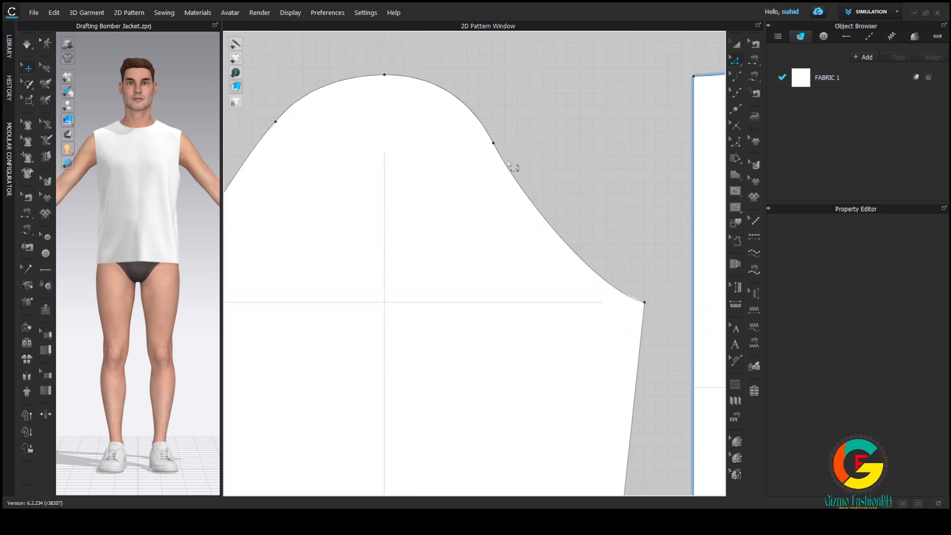
{"action": "left_click", "coordinate": [511, 171]}
{"action": "left_click_drag", "start_coordinate": [525, 195], "coordinate": [524, 185]}
{"action": "scroll", "coordinate": [540, 198], "scroll_direction": "down", "scroll_amount": 2}
{"action": "middle_click_drag", "start_coordinate": [583, 259], "coordinate": [544, 200]}
{"action": "left_click", "coordinate": [527, 138]}
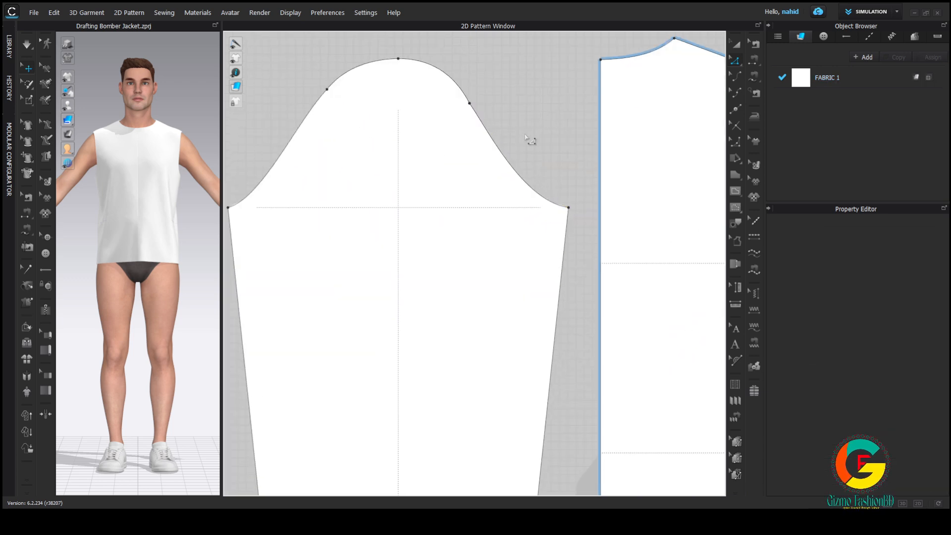
Fine-tune the upper front cap curve handles to smooth the crown of the sleeve
{"action": "scroll", "coordinate": [471, 103], "scroll_direction": "up", "scroll_amount": 2}
{"action": "left_click", "coordinate": [447, 77]}
{"action": "left_click", "coordinate": [437, 58]}
{"action": "left_click", "coordinate": [538, 131]}
{"action": "scroll", "coordinate": [539, 131], "scroll_direction": "down", "scroll_amount": 9}
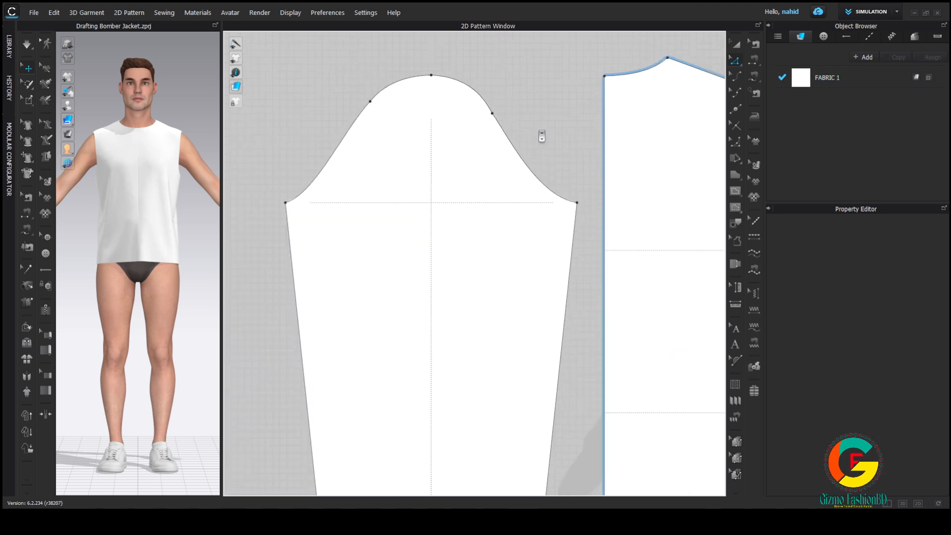
Undo the last two sleeve cap changes and add a point on the front cap curve just beside the crown point
{"action": "middle_click_drag", "start_coordinate": [597, 128], "coordinate": [569, 132]}
{"action": "scroll", "coordinate": [574, 137], "scroll_direction": "down", "scroll_amount": 2}
{"action": "left_click", "coordinate": [437, 192]}
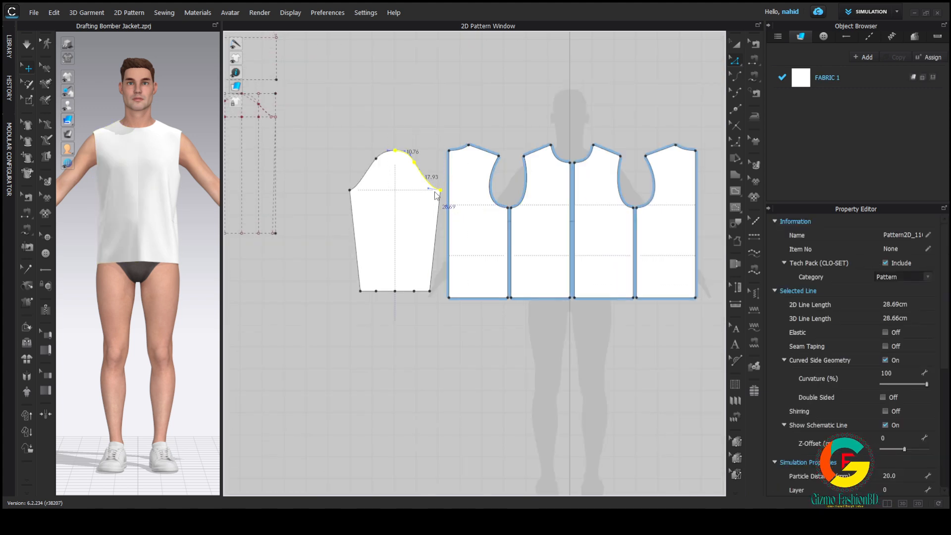
{"action": "key", "text": "ctrl+z"}
{"action": "key", "text": "ctrl+z"}
{"action": "scroll", "coordinate": [403, 155], "scroll_direction": "up", "scroll_amount": 5}
{"action": "left_click", "coordinate": [391, 122]}
{"action": "scroll", "coordinate": [371, 100], "scroll_direction": "down", "scroll_amount": 2}
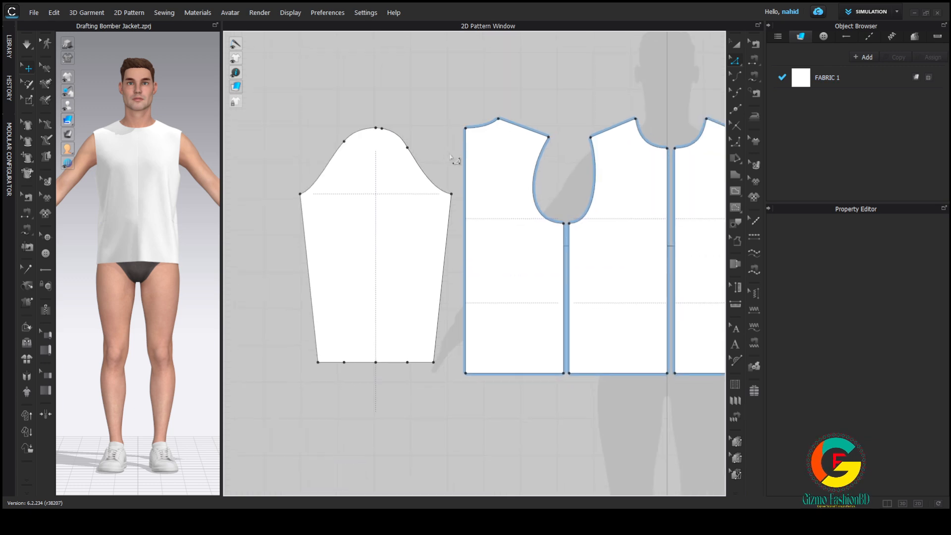
Compare the lengths of the front and back armhole curves with the matching sleeve cap curves, including the short crown segment
{"action": "left_click_drag", "start_coordinate": [543, 105], "coordinate": [566, 229]}
{"action": "middle_click_drag", "start_coordinate": [528, 58], "coordinate": [679, 88]}
{"action": "left_click_drag", "start_coordinate": [394, 95], "coordinate": [529, 229]}
{"action": "left_click_drag", "start_coordinate": [406, 114], "coordinate": [533, 234]}
{"action": "middle_click_drag", "start_coordinate": [553, 222], "coordinate": [484, 190]}
{"action": "left_click", "coordinate": [507, 106]}
{"action": "middle_click_drag", "start_coordinate": [559, 101], "coordinate": [514, 87]}
{"action": "left_click_drag", "start_coordinate": [560, 81], "coordinate": [609, 229]}
{"action": "middle_click_drag", "start_coordinate": [595, 156], "coordinate": [648, 170]}
{"action": "left_click_drag", "start_coordinate": [358, 98], "coordinate": [470, 205]}
{"action": "scroll", "coordinate": [468, 132], "scroll_direction": "up", "scroll_amount": 10}
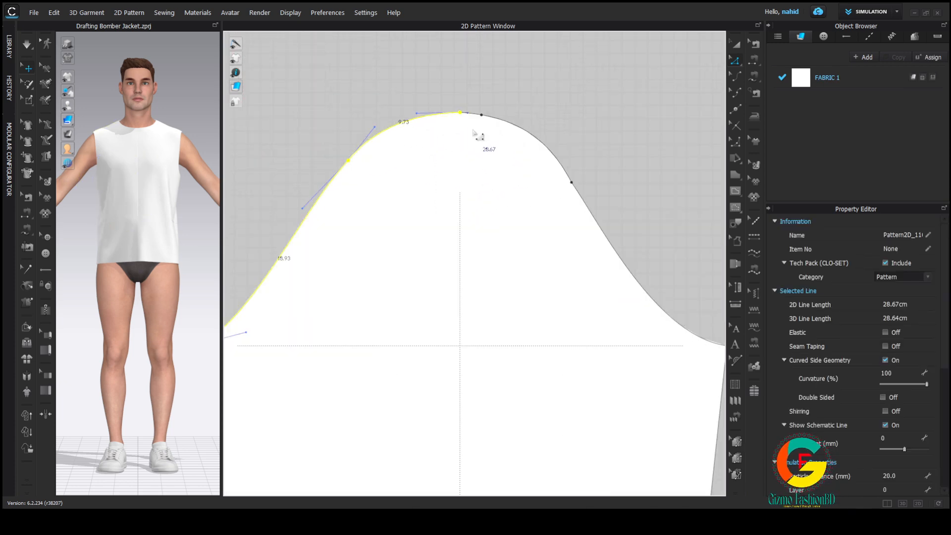
{"action": "left_click", "coordinate": [471, 114], "text": "shift"}
{"action": "scroll", "coordinate": [453, 136], "scroll_direction": "down", "scroll_amount": 10}
{"action": "middle_click_drag", "start_coordinate": [454, 149], "coordinate": [489, 147]}
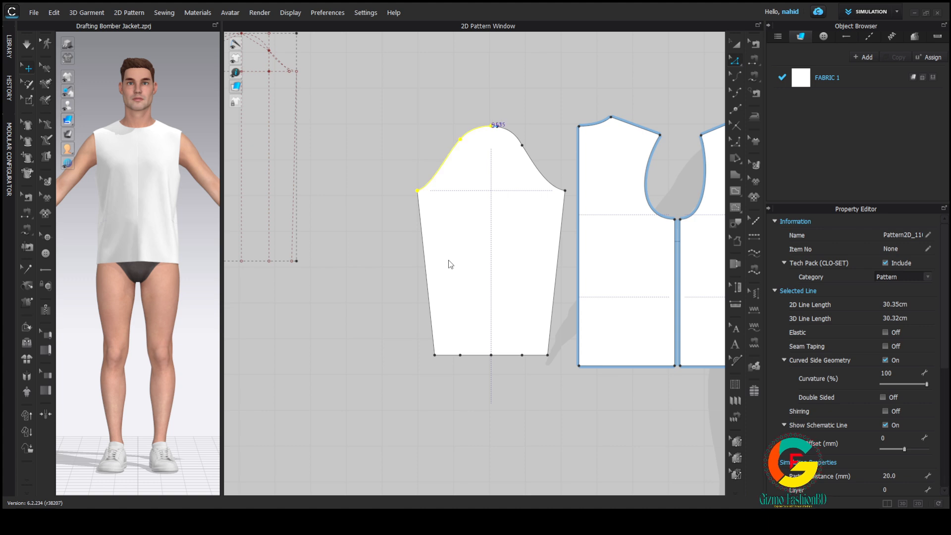
Delete the original point at the centre of the sleeve cap's crown
{"action": "left_click", "coordinate": [493, 126]}
{"action": "scroll", "coordinate": [488, 143], "scroll_direction": "up", "scroll_amount": 10}
{"action": "key", "text": "Delete"}
{"action": "scroll", "coordinate": [432, 194], "scroll_direction": "down", "scroll_amount": 7}
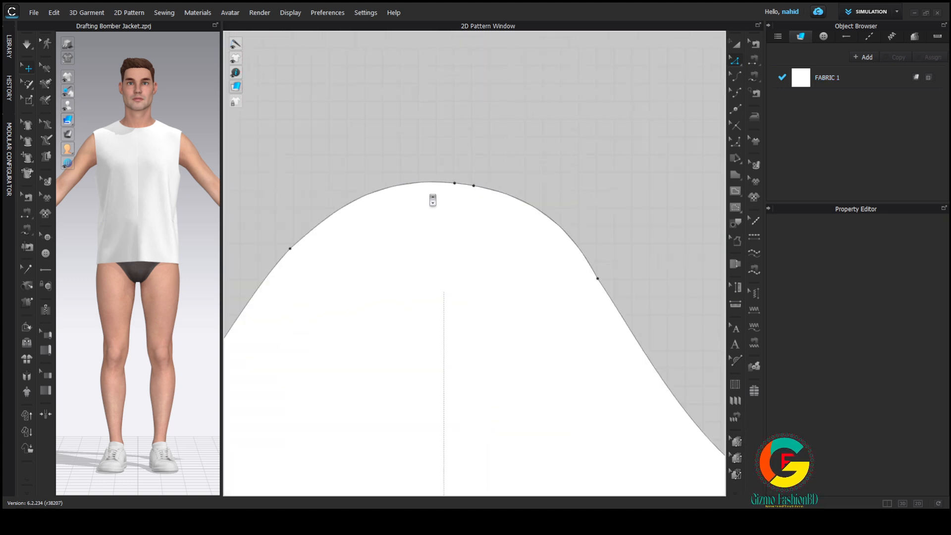
Split the short segment in front of the sleeve crown at its midpoint and mark the new point with a notch
{"action": "scroll", "coordinate": [455, 194], "scroll_direction": "up", "scroll_amount": 7}
{"action": "right_click", "coordinate": [453, 173]}
{"action": "left_click", "coordinate": [483, 256]}
{"action": "left_click", "coordinate": [417, 274]}
{"action": "left_click", "coordinate": [455, 331]}
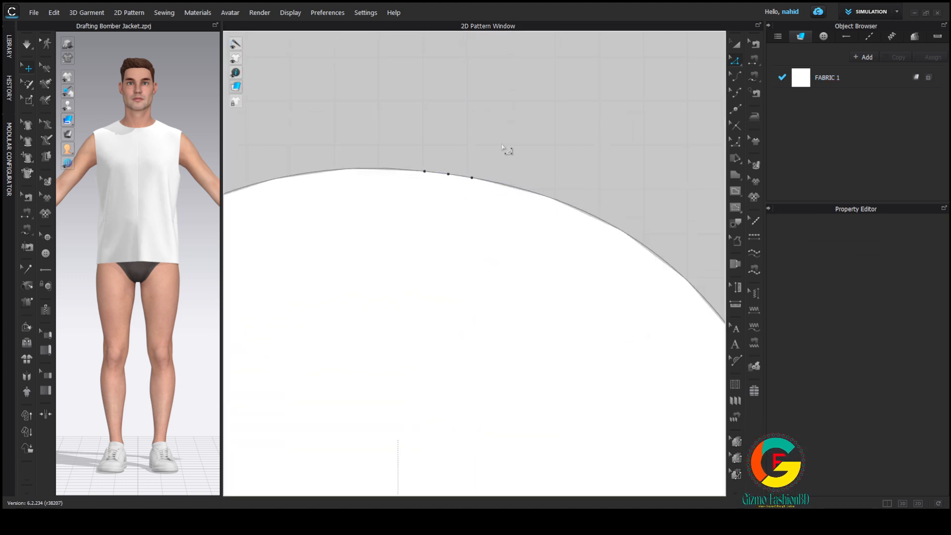
{"action": "scroll", "coordinate": [499, 148], "scroll_direction": "down", "scroll_amount": 3}
{"action": "scroll", "coordinate": [499, 148], "scroll_direction": "up", "scroll_amount": 3}
{"action": "right_click", "coordinate": [450, 174]}
{"action": "left_click", "coordinate": [472, 207]}
{"action": "scroll", "coordinate": [490, 148], "scroll_direction": "down", "scroll_amount": 8}
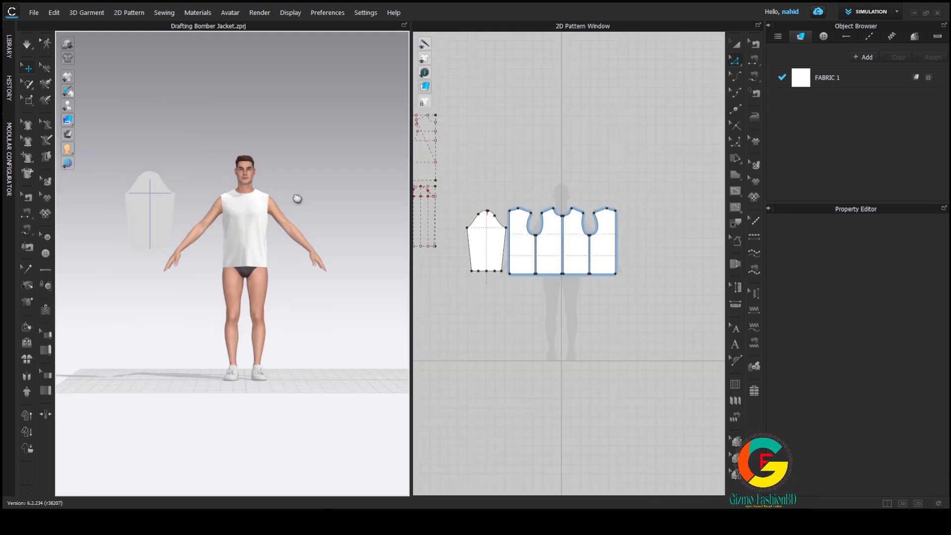
Show the avatar's arrangement points, wrap the sleeve around the avatar's right arm and shift it toward the shoulder
{"action": "key", "text": "shift+f"}
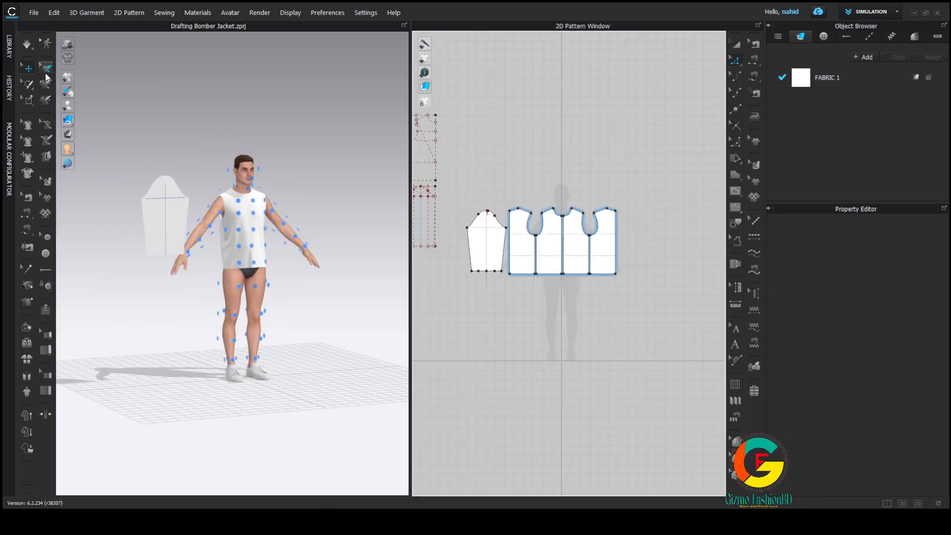
{"action": "left_click", "coordinate": [166, 218]}
{"action": "right_click_drag", "start_coordinate": [166, 218], "coordinate": [194, 270]}
{"action": "left_click", "coordinate": [221, 229]}
{"action": "right_click_drag", "start_coordinate": [229, 229], "coordinate": [216, 220]}
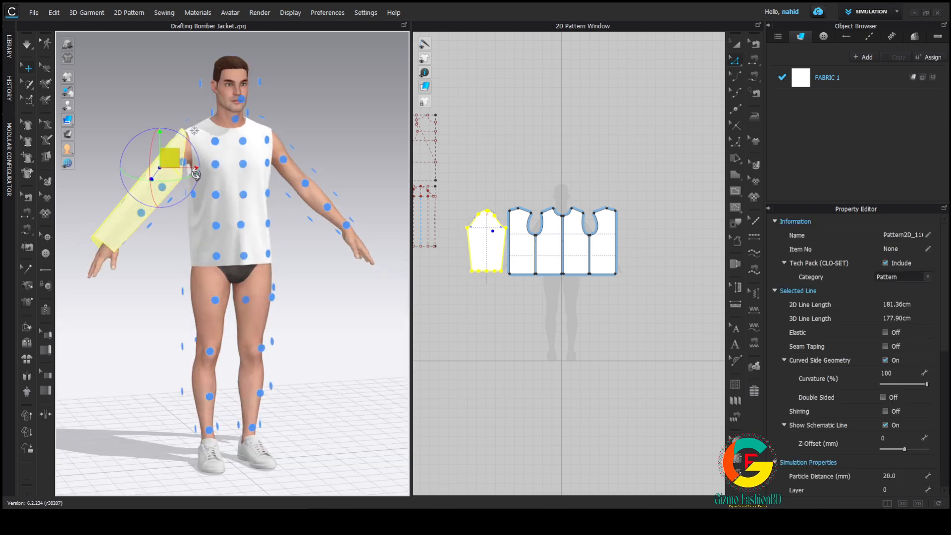
{"action": "mouse_move", "coordinate": [209, 188]}
{"action": "right_mouse_down"}
{"action": "mouse_move", "coordinate": [255, 191]}
{"action": "mouse_move", "coordinate": [197, 177]}
{"action": "right_mouse_up"}
{"action": "left_click_drag", "start_coordinate": [197, 177], "coordinate": [191, 177]}
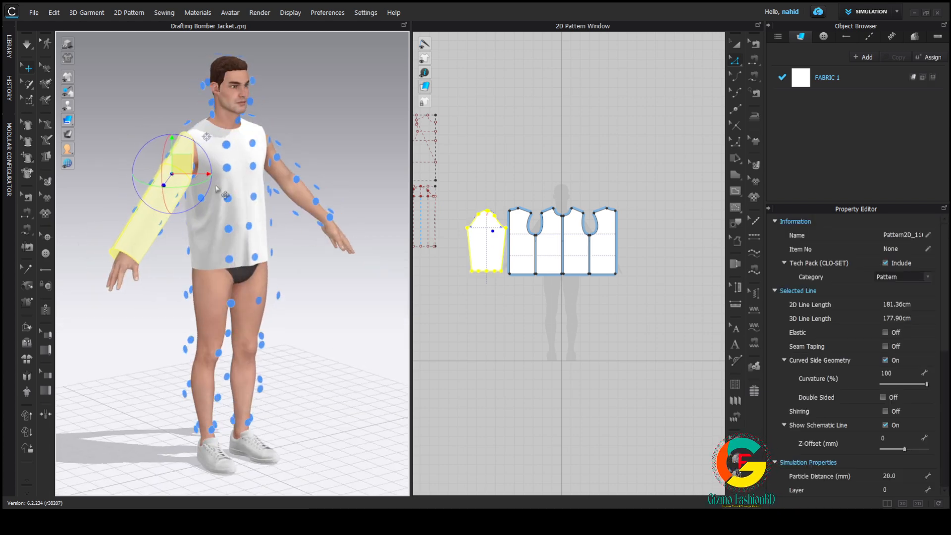
{"action": "right_click_drag", "start_coordinate": [222, 192], "coordinate": [186, 184]}
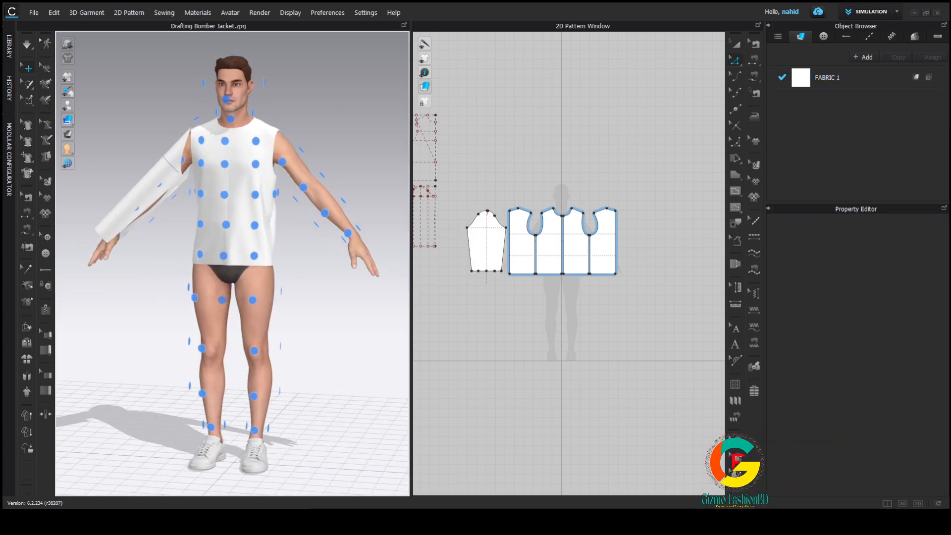
Hide the arrangement points and check how the wrapped sleeve sits against the armhole
{"action": "key", "text": "shift+f"}
{"action": "left_click", "coordinate": [175, 160]}
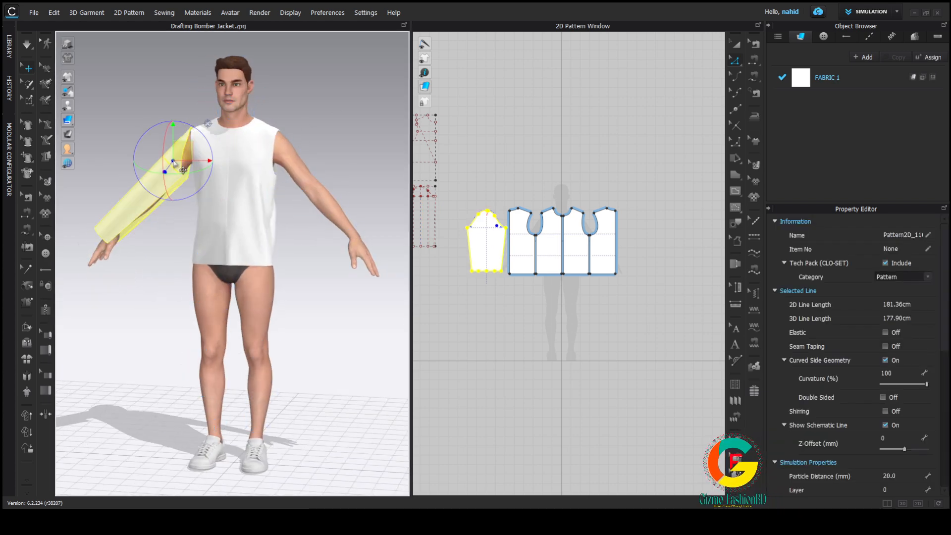
{"action": "left_click", "coordinate": [202, 152]}
{"action": "left_click", "coordinate": [298, 103]}
{"action": "right_click_drag", "start_coordinate": [144, 182], "coordinate": [175, 183]}
Duplicate the sleeve as a mirrored, symmetric pattern and place it on the opposite side of the body patterns
{"action": "key", "text": "a"}
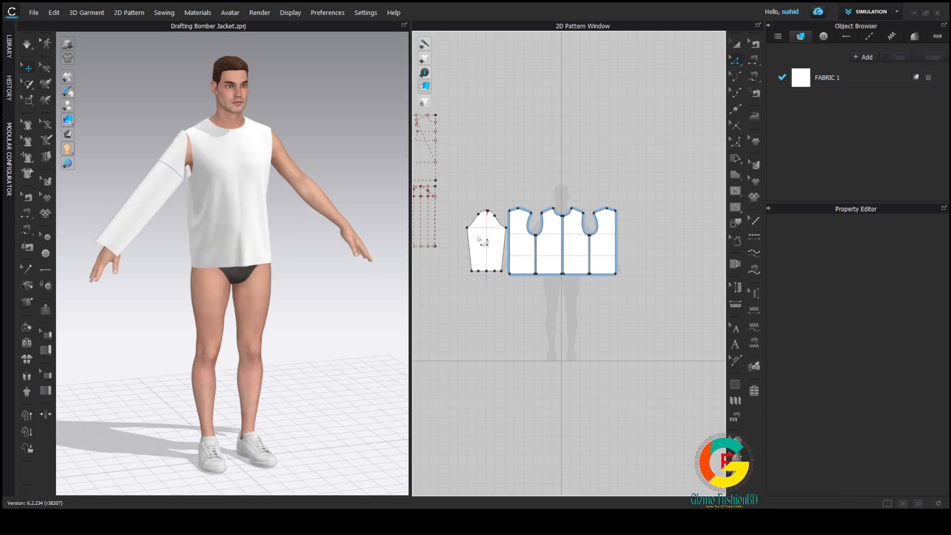
{"action": "left_click", "coordinate": [479, 236]}
{"action": "key", "text": "ctrl+d"}
{"action": "left_click", "coordinate": [642, 243]}
Move the mirrored sleeve onto the avatar's left arm in 3D and align it with the armhole
{"action": "scroll", "coordinate": [367, 244], "scroll_direction": "down", "scroll_amount": 3}
{"action": "scroll", "coordinate": [348, 245], "scroll_direction": "down", "scroll_amount": 2}
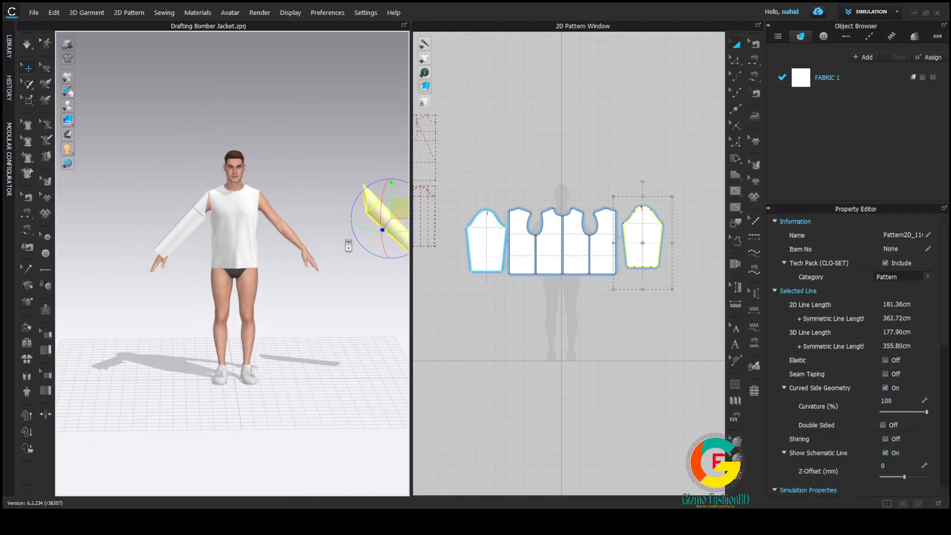
{"action": "scroll", "coordinate": [388, 218], "scroll_direction": "down", "scroll_amount": 2}
{"action": "left_click_drag", "start_coordinate": [384, 229], "coordinate": [313, 228]}
{"action": "right_click_drag", "start_coordinate": [313, 233], "coordinate": [262, 255]}
{"action": "scroll", "coordinate": [226, 263], "scroll_direction": "up", "scroll_amount": 3}
{"action": "right_click_drag", "start_coordinate": [183, 238], "coordinate": [207, 220]}
{"action": "left_click_drag", "start_coordinate": [207, 222], "coordinate": [196, 209]}
{"action": "right_click_drag", "start_coordinate": [196, 208], "coordinate": [220, 198]}
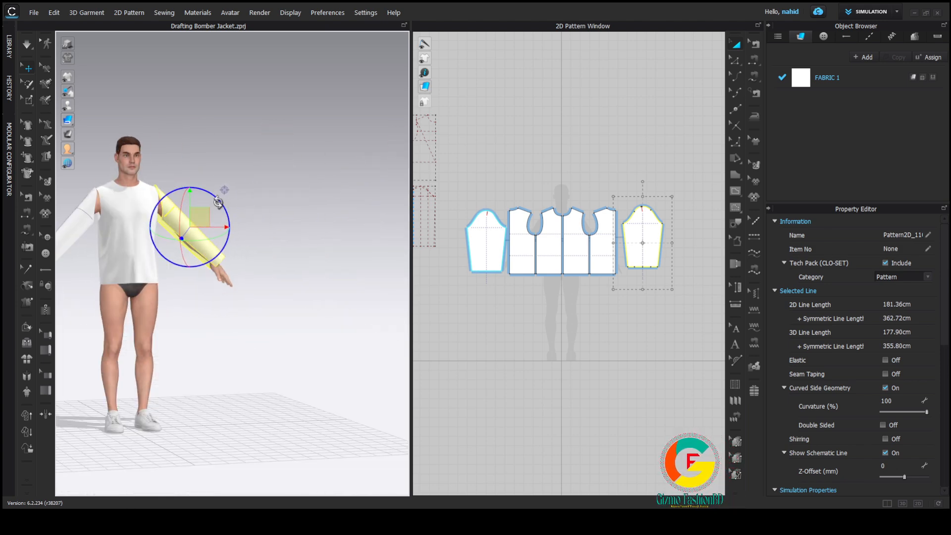
{"action": "middle_click_drag", "start_coordinate": [220, 198], "coordinate": [308, 200]}
Free-sew the lower 12 cm of the front and back armholes to the lower front and back sleeve cap curves
{"action": "left_click", "coordinate": [529, 183]}
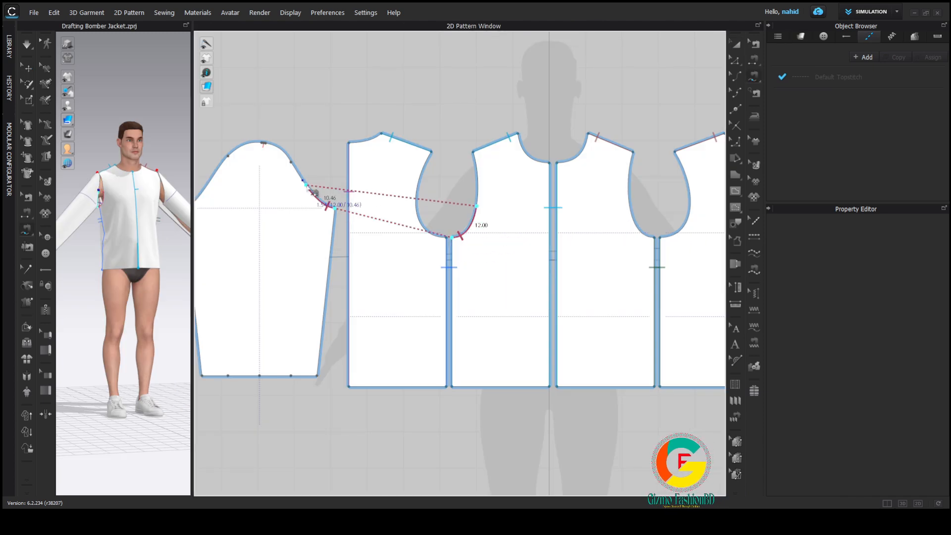
{"action": "left_click", "coordinate": [304, 182]}
{"action": "middle_click_drag", "start_coordinate": [303, 184], "coordinate": [432, 158]}
{"action": "left_click", "coordinate": [314, 183]}
{"action": "left_click", "coordinate": [342, 151]}
{"action": "left_click", "coordinate": [575, 212]}
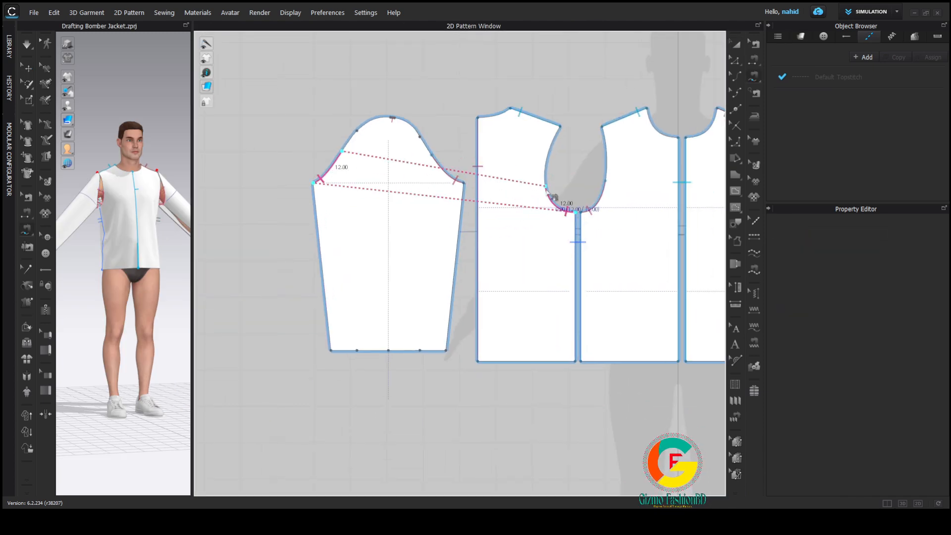
{"action": "left_click", "coordinate": [547, 192]}
Sew the upper back armhole and the upper 15 cm of the front armhole to the sleeve cap, meeting at the crown notch
{"action": "scroll", "coordinate": [384, 128], "scroll_direction": "up", "scroll_amount": 5}
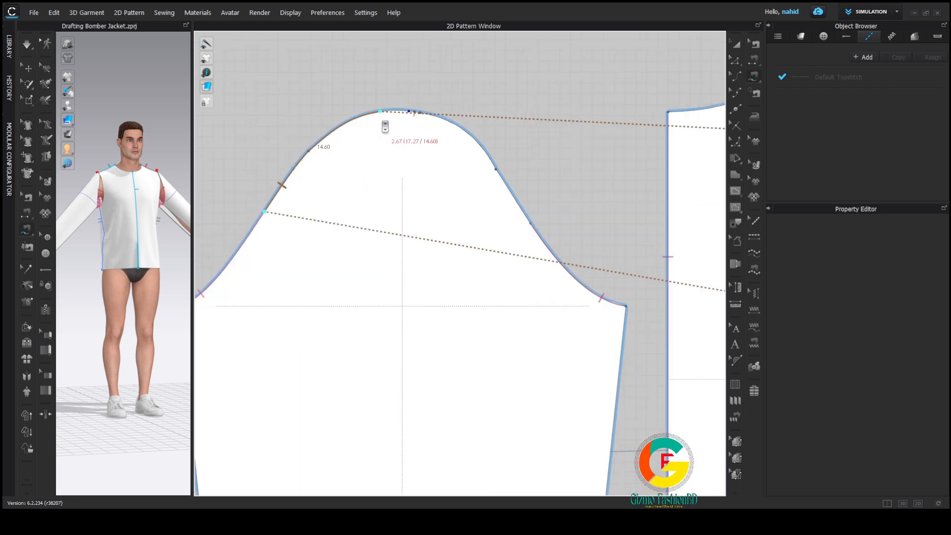
{"action": "scroll", "coordinate": [525, 149], "scroll_direction": "down", "scroll_amount": 7}
{"action": "left_click", "coordinate": [521, 132]}
{"action": "scroll", "coordinate": [406, 139], "scroll_direction": "up", "scroll_amount": 5}
{"action": "left_click", "coordinate": [397, 168]}
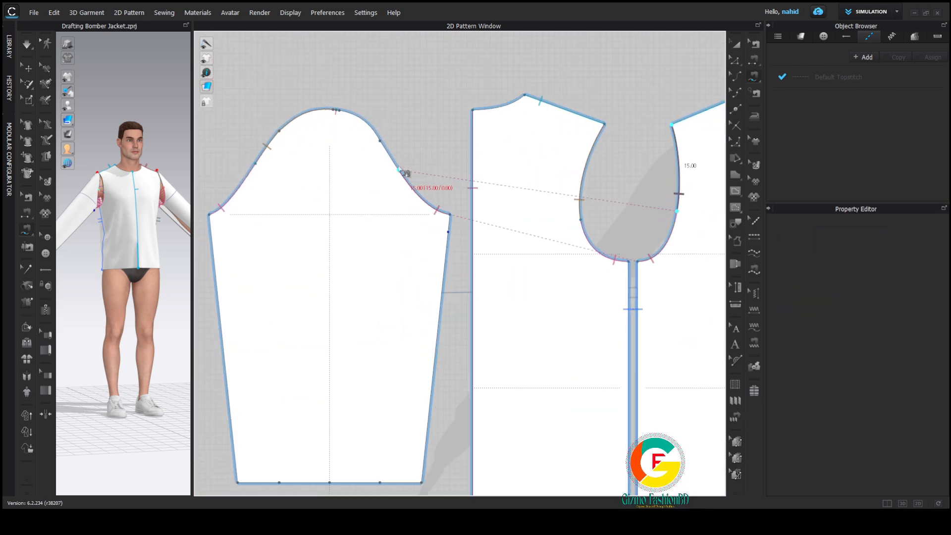
{"action": "scroll", "coordinate": [338, 112], "scroll_direction": "up", "scroll_amount": 8}
{"action": "left_click", "coordinate": [338, 112]}
{"action": "scroll", "coordinate": [388, 99], "scroll_direction": "down", "scroll_amount": 12}
Sew the sleeve's two long side edges together and simulate the garment
{"action": "left_click", "coordinate": [435, 159]}
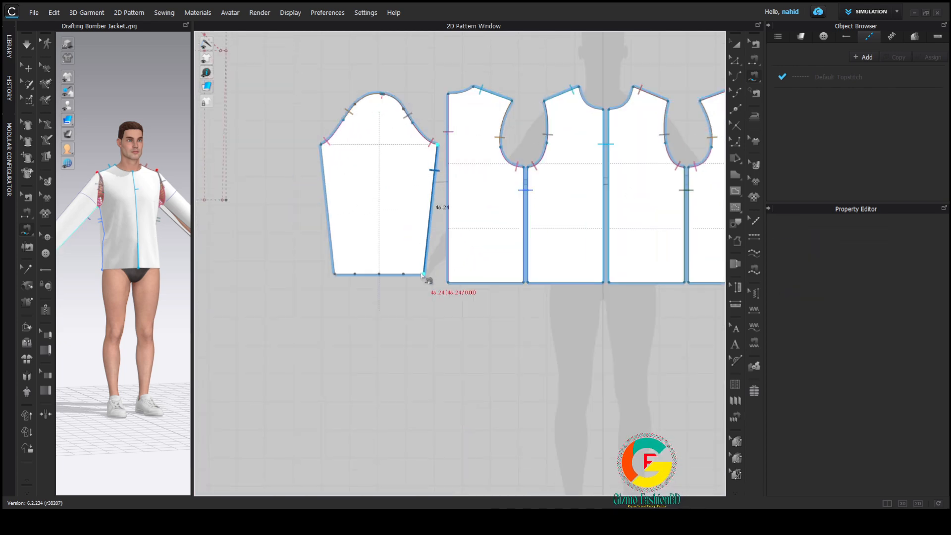
{"action": "left_click", "coordinate": [334, 275]}
{"action": "scroll", "coordinate": [158, 238], "scroll_direction": "down", "scroll_amount": 4}
{"action": "key", "text": "space"}
{"action": "scroll", "coordinate": [159, 238], "scroll_direction": "up", "scroll_amount": 3}
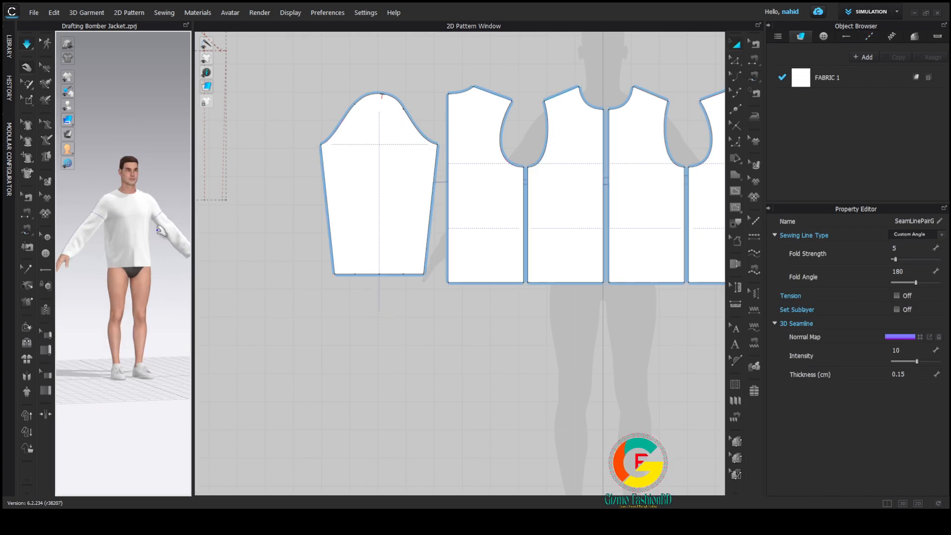
Enlarge the 3D view and examine the fit and seams of the simulated sleeves, alongside the 2D patterns
{"action": "left_click_drag", "start_coordinate": [192, 240], "coordinate": [478, 238]}
{"action": "scroll", "coordinate": [291, 233], "scroll_direction": "up", "scroll_amount": 5}
{"action": "right_click_drag", "start_coordinate": [291, 233], "coordinate": [307, 237]}
{"action": "scroll", "coordinate": [378, 238], "scroll_direction": "down", "scroll_amount": 5}
{"action": "key", "text": "m"}
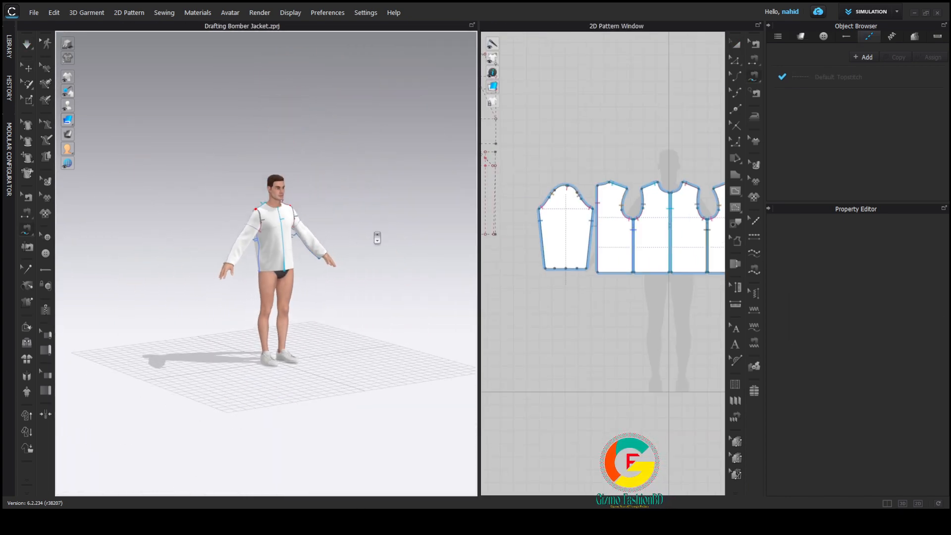
{"action": "middle_click_drag", "start_coordinate": [378, 238], "coordinate": [332, 239]}
{"action": "middle_click_drag", "start_coordinate": [535, 222], "coordinate": [529, 187]}
{"action": "left_click_drag", "start_coordinate": [479, 212], "coordinate": [334, 213]}
{"action": "scroll", "coordinate": [400, 219], "scroll_direction": "down", "scroll_amount": 3}
Set the additional rendering thickness of both sleeves to 1.0 mm
{"action": "key", "text": "a"}
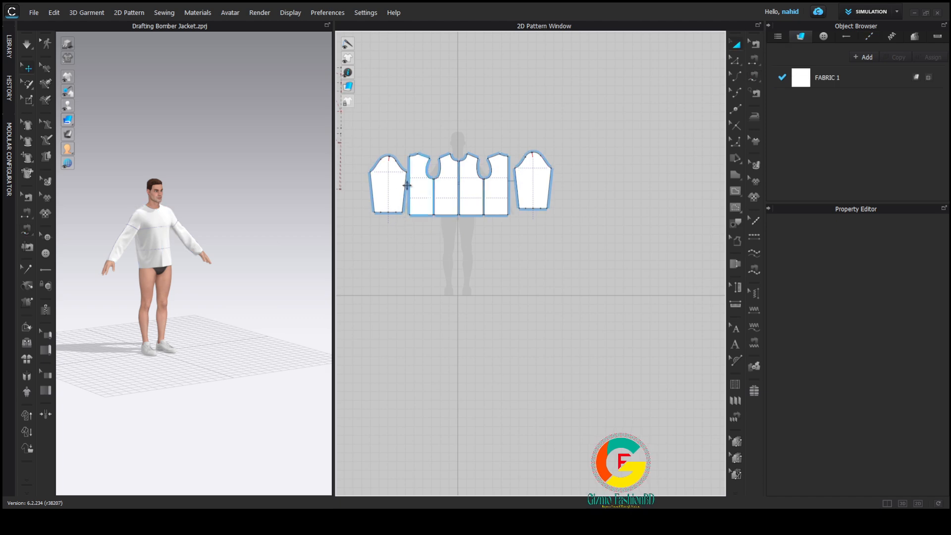
{"action": "left_click", "coordinate": [392, 190]}
{"action": "left_click", "coordinate": [533, 186], "text": "shift"}
{"action": "scroll", "coordinate": [786, 363], "scroll_direction": "down", "scroll_amount": 10}
{"action": "scroll", "coordinate": [852, 352], "scroll_direction": "up", "scroll_amount": 3}
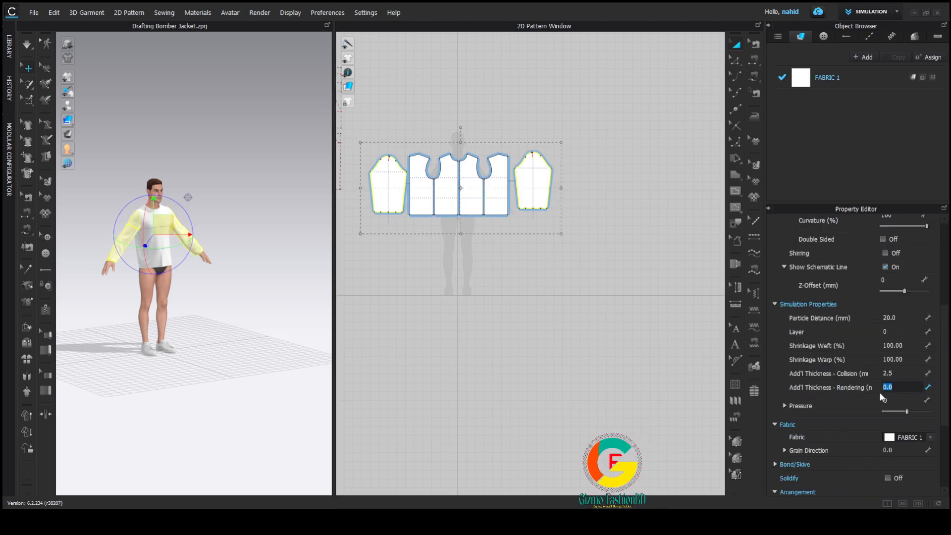
{"action": "left_click", "coordinate": [670, 201]}
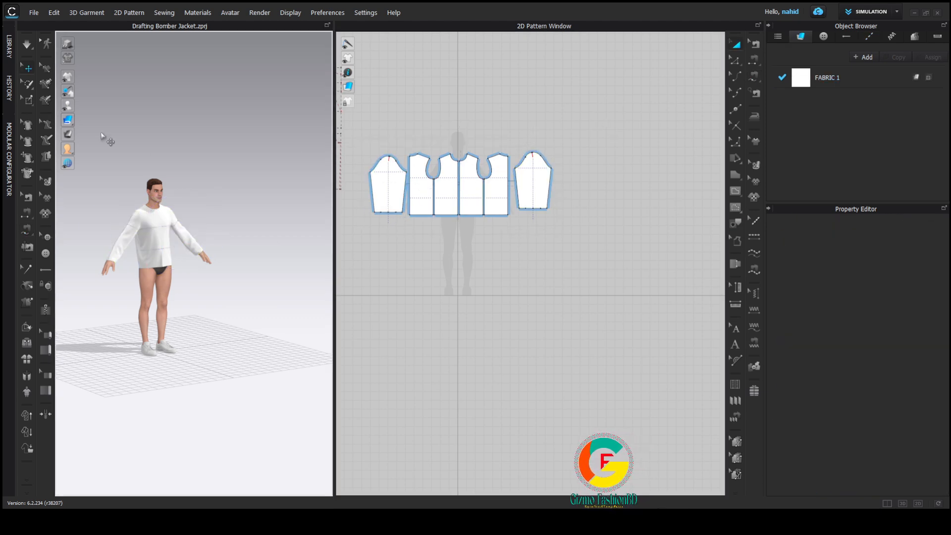
Change the 3D garment's surface display style and tug the sleeve fabric during simulation to settle it around the armhole
{"action": "left_click", "coordinate": [138, 122]}
{"action": "scroll", "coordinate": [218, 216], "scroll_direction": "up", "scroll_amount": 5}
{"action": "right_click_drag", "start_coordinate": [218, 215], "coordinate": [282, 215]}
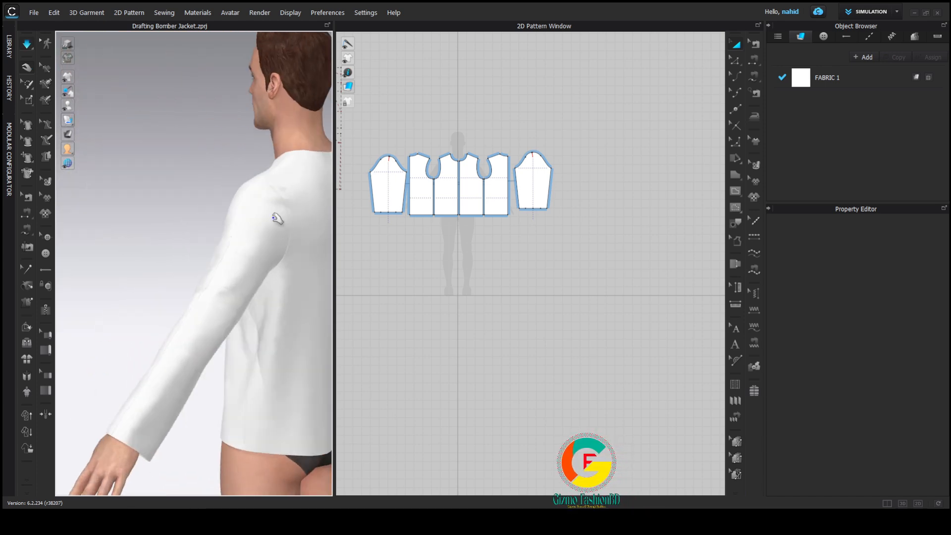
{"action": "left_click", "coordinate": [252, 296]}
{"action": "left_click_drag", "start_coordinate": [252, 295], "coordinate": [288, 303]}
{"action": "right_click_drag", "start_coordinate": [213, 299], "coordinate": [269, 292]}
{"action": "scroll", "coordinate": [269, 292], "scroll_direction": "down", "scroll_amount": 4}
{"action": "right_click_drag", "start_coordinate": [193, 188], "coordinate": [227, 176]}
{"action": "left_click", "coordinate": [227, 175]}
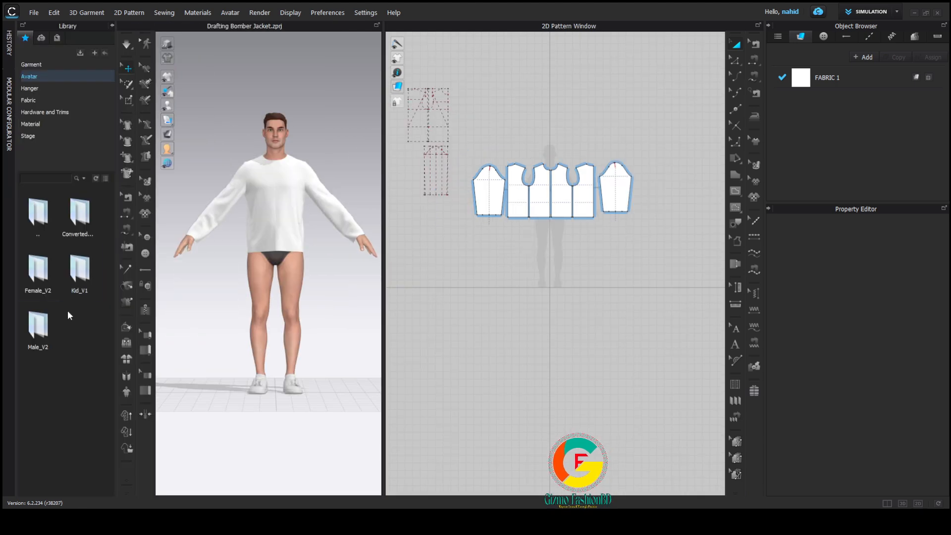
Apply arms-lowered poses from the Male_V2 avatar library and check the sleeve drape from the front and side
{"action": "double_click", "coordinate": [47, 320]}
{"action": "double_click", "coordinate": [87, 310]}
{"action": "double_click", "coordinate": [38, 270]}
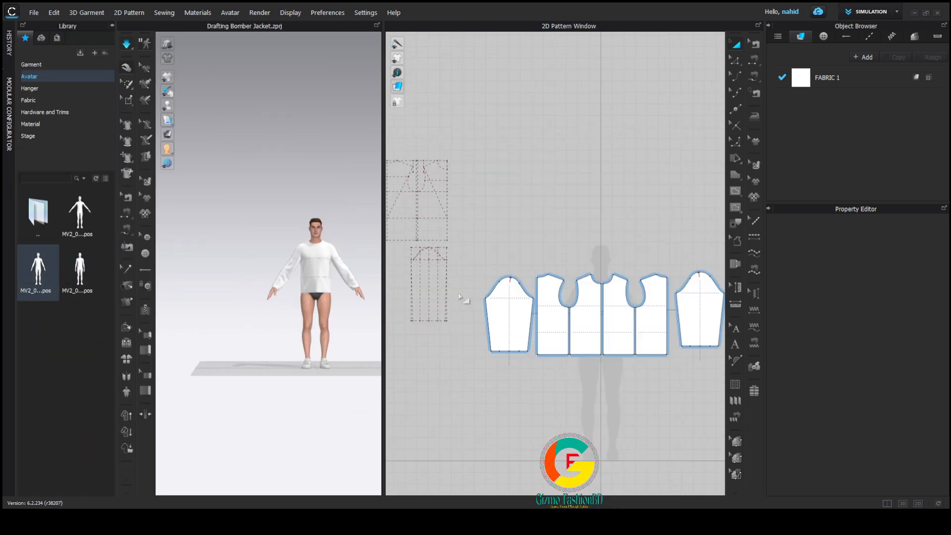
{"action": "double_click", "coordinate": [99, 268]}
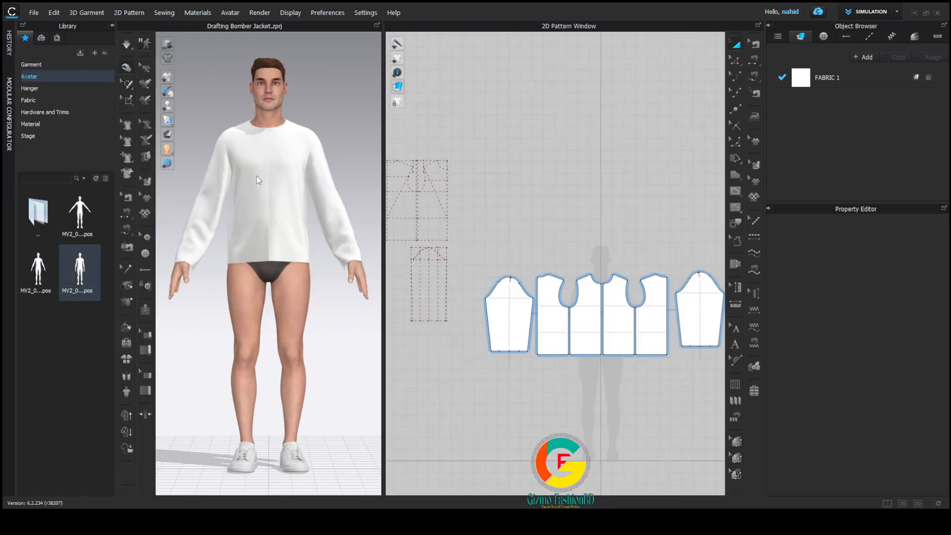
{"action": "scroll", "coordinate": [276, 272], "scroll_direction": "up", "scroll_amount": 3}
{"action": "right_click_drag", "start_coordinate": [276, 272], "coordinate": [303, 272]}
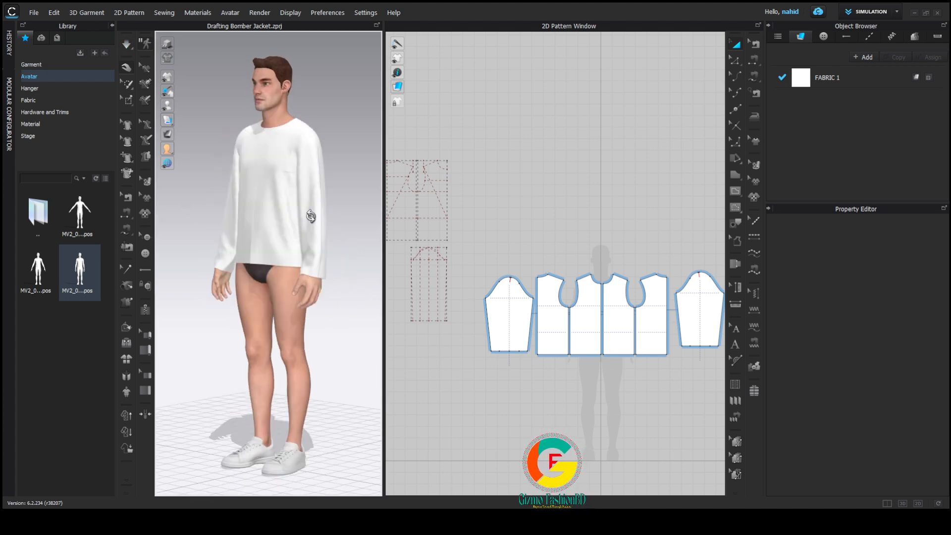
Delete the extra points along the sleeve hem and shorten the sleeve slightly by raising its hem edge
{"action": "scroll", "coordinate": [523, 355], "scroll_direction": "up", "scroll_amount": 3}
{"action": "scroll", "coordinate": [522, 353], "scroll_direction": "up", "scroll_amount": 3}
{"action": "left_click", "coordinate": [736, 61]}
{"action": "left_click_drag", "start_coordinate": [537, 355], "coordinate": [446, 285]}
{"action": "key", "text": "Delete"}
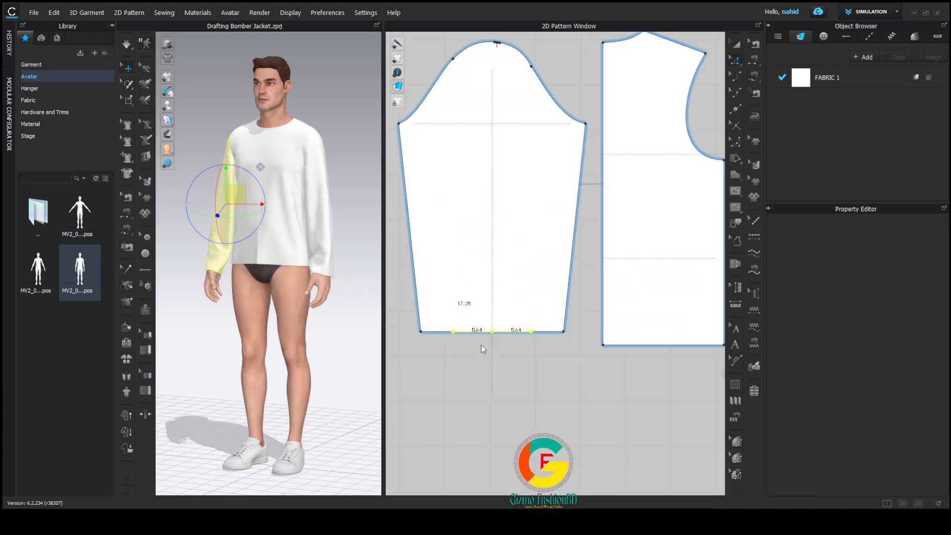
{"action": "left_click", "coordinate": [489, 332]}
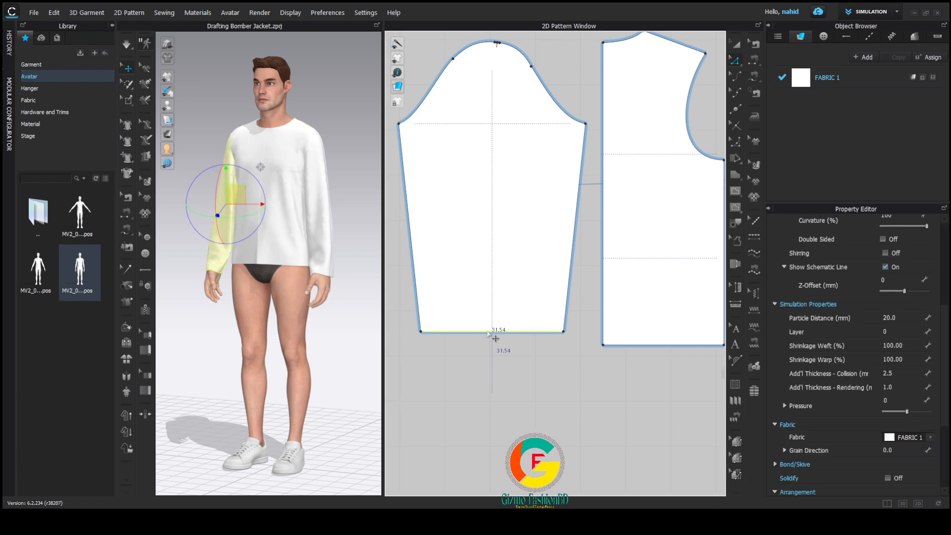
{"action": "left_click_drag", "start_coordinate": [489, 332], "coordinate": [493, 323]}
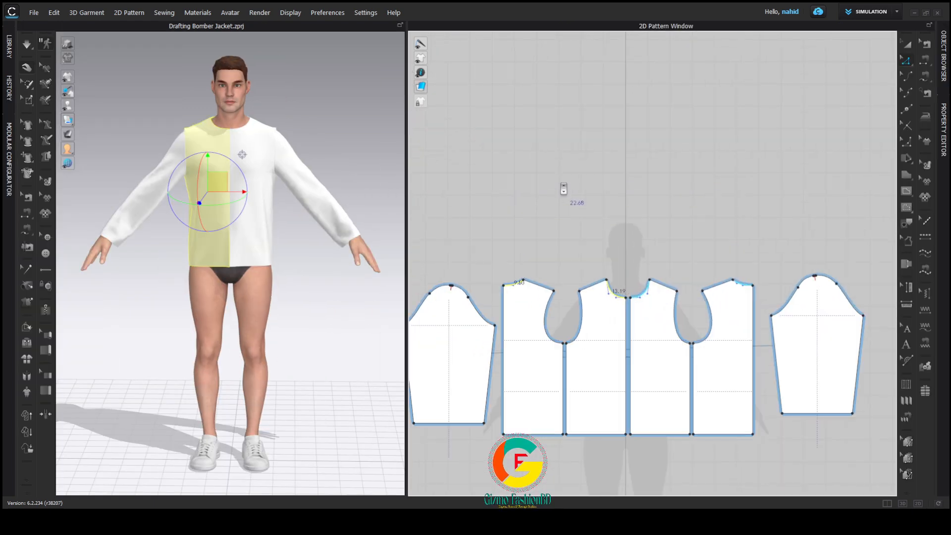
Create a rectangular collar pattern 22.68 cm long above the front neckline
{"action": "left_click", "coordinate": [561, 185]}
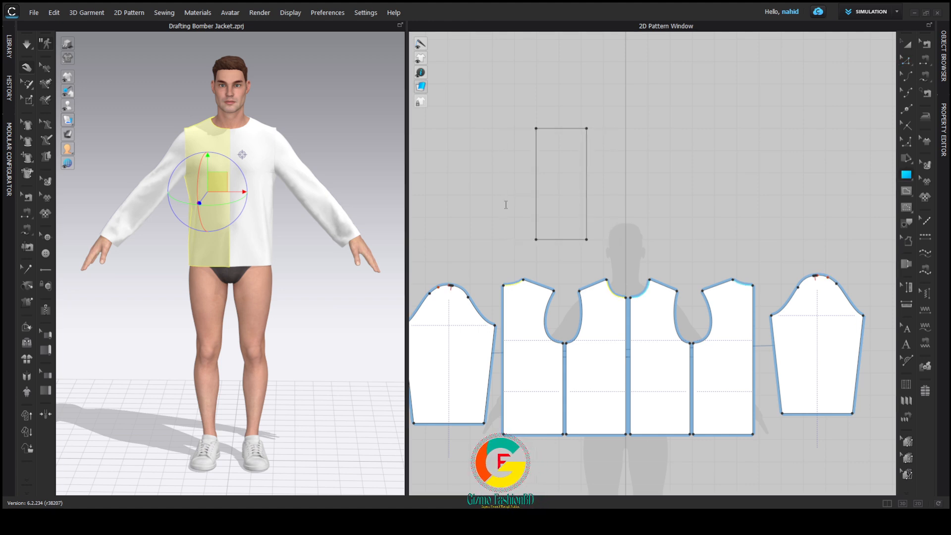
{"action": "key", "text": "Return"}
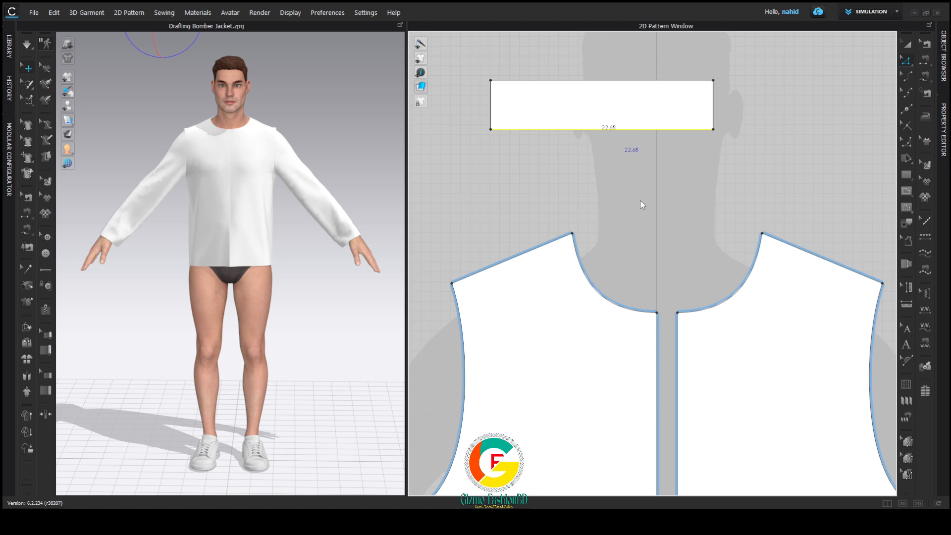
Add a point on the collar's lower edge about 17 cm from the centre-back end and raise its lower front corner
{"action": "left_click", "coordinate": [640, 200]}
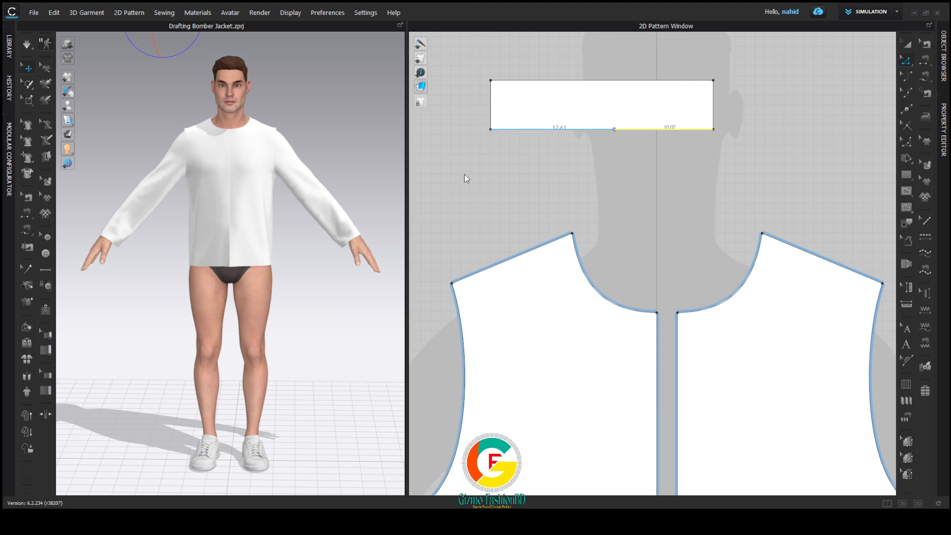
{"action": "left_click", "coordinate": [465, 174]}
{"action": "left_click", "coordinate": [469, 318]}
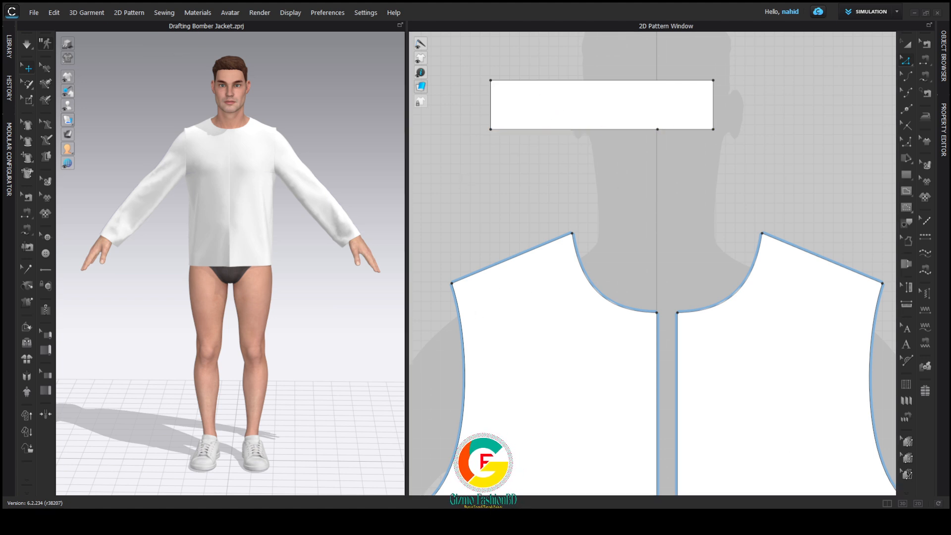
{"action": "left_click_drag", "start_coordinate": [713, 129], "coordinate": [673, 130]}
{"action": "right_click", "coordinate": [722, 127]}
{"action": "key", "text": "Return"}
Curve the collar's lower edge smoothly between the added point and the raised front corner
{"action": "scroll", "coordinate": [715, 116], "scroll_direction": "up", "scroll_amount": 3}
{"action": "key", "text": "c"}
{"action": "scroll", "coordinate": [679, 139], "scroll_direction": "up", "scroll_amount": 5}
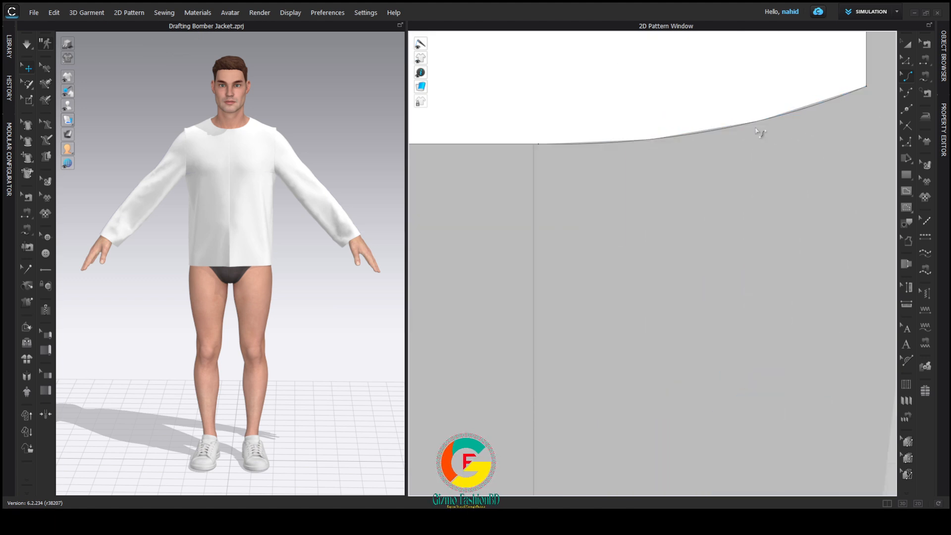
{"action": "scroll", "coordinate": [714, 153], "scroll_direction": "down", "scroll_amount": 8}
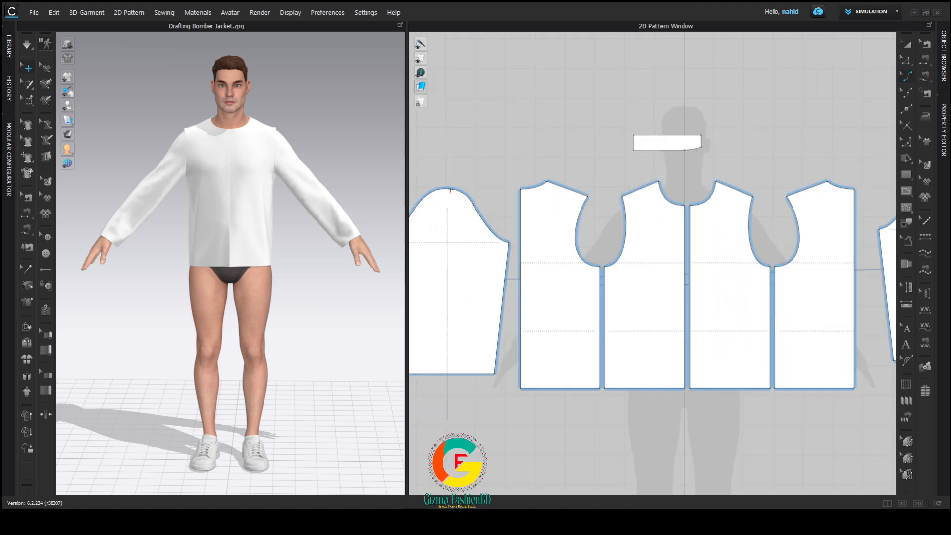
Duplicate the collar piece as a linked symmetric copy placed beside the original
{"action": "key", "text": "a"}
{"action": "left_click", "coordinate": [652, 140]}
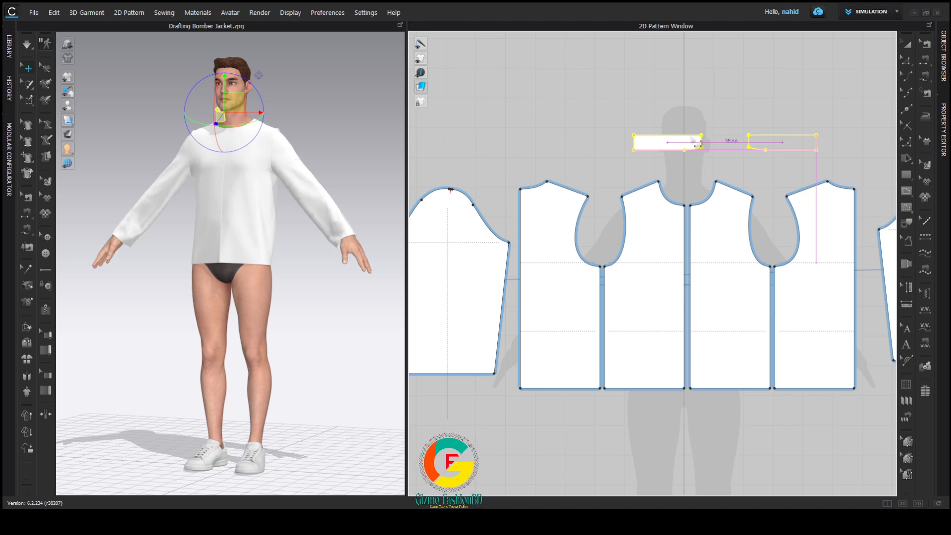
{"action": "left_click", "coordinate": [692, 137]}
Arrange the two collar pieces in a curve around the avatar's neck and check their placement against the garment
{"action": "left_click_drag", "start_coordinate": [285, 110], "coordinate": [255, 111]}
{"action": "right_click_drag", "start_coordinate": [257, 121], "coordinate": [323, 157]}
{"action": "left_click", "coordinate": [251, 130]}
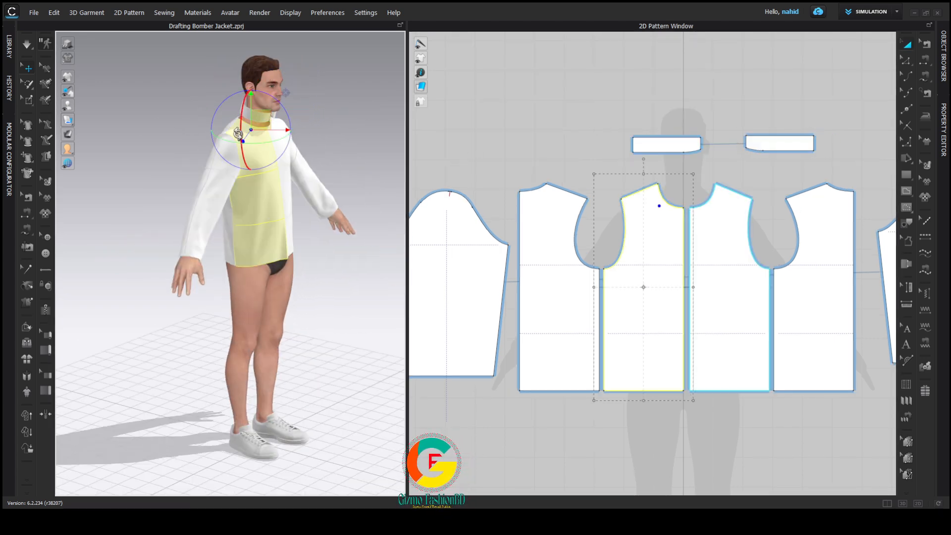
{"action": "right_click_drag", "start_coordinate": [238, 133], "coordinate": [258, 136]}
{"action": "left_click", "coordinate": [225, 122]}
{"action": "middle_click_drag", "start_coordinate": [572, 135], "coordinate": [549, 124]}
{"action": "left_click", "coordinate": [549, 124]}
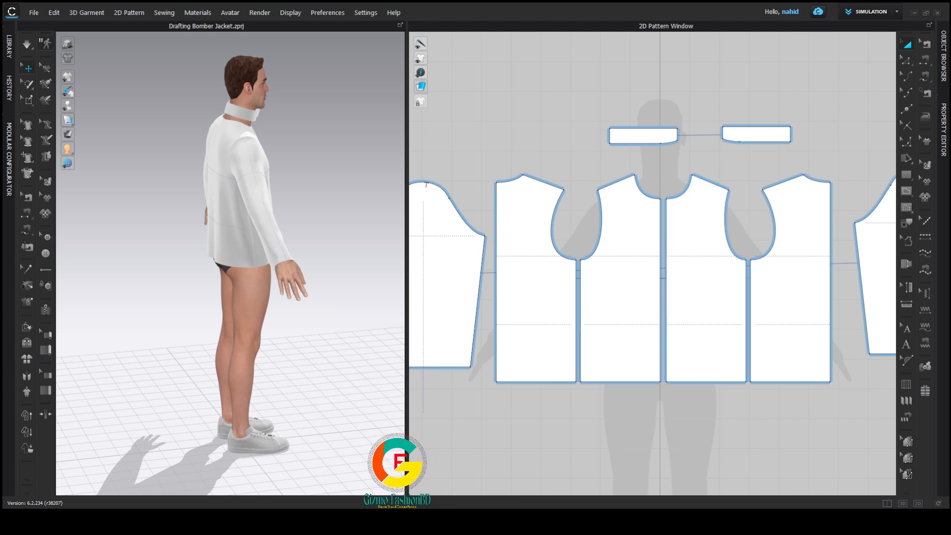
Set the additional rendering thickness of both collar pieces to 1.5 mm
{"action": "left_click", "coordinate": [944, 130]}
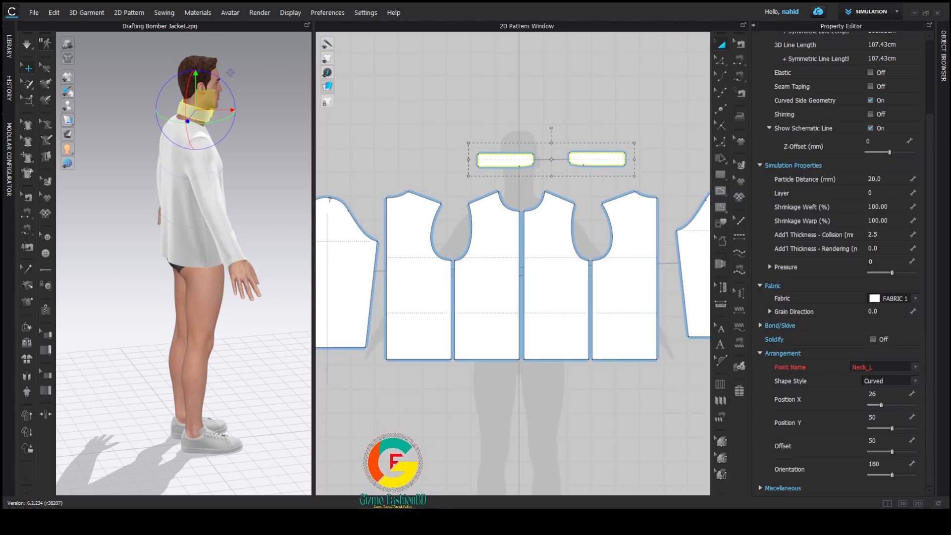
{"action": "left_click_drag", "start_coordinate": [881, 248], "coordinate": [837, 259]}
{"action": "type", "text": "1"}
{"action": "key", "text": "Return"}
{"action": "left_click", "coordinate": [605, 110]}
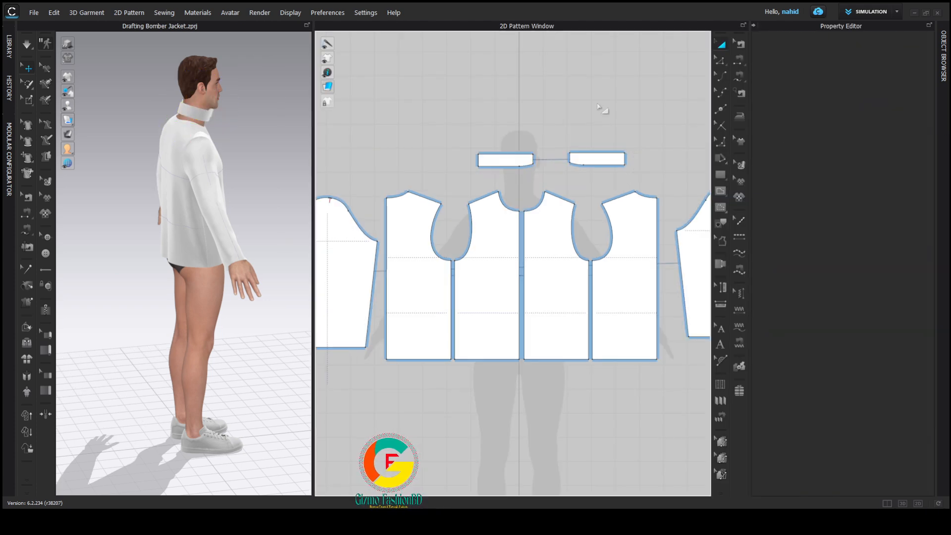
Sew the collar's lower edge to the back and front necklines and join the two collar pieces at their centre-back edges
{"action": "middle_click_drag", "start_coordinate": [470, 154], "coordinate": [516, 132]}
{"action": "scroll", "coordinate": [540, 176], "scroll_direction": "up", "scroll_amount": 1}
{"action": "left_click", "coordinate": [754, 26]}
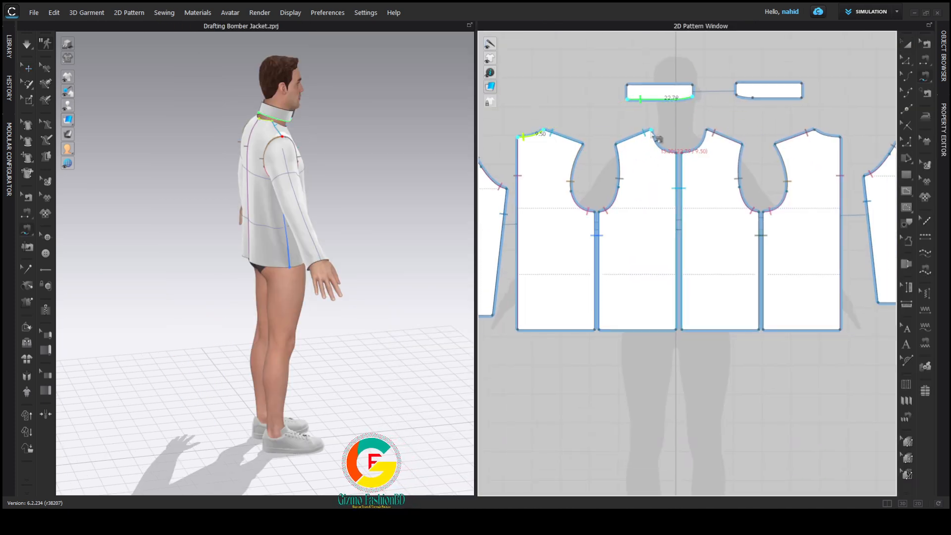
{"action": "scroll", "coordinate": [678, 156], "scroll_direction": "up", "scroll_amount": 6}
{"action": "key", "text": "Return"}
{"action": "scroll", "coordinate": [680, 158], "scroll_direction": "down", "scroll_amount": 7}
{"action": "left_click", "coordinate": [630, 99]}
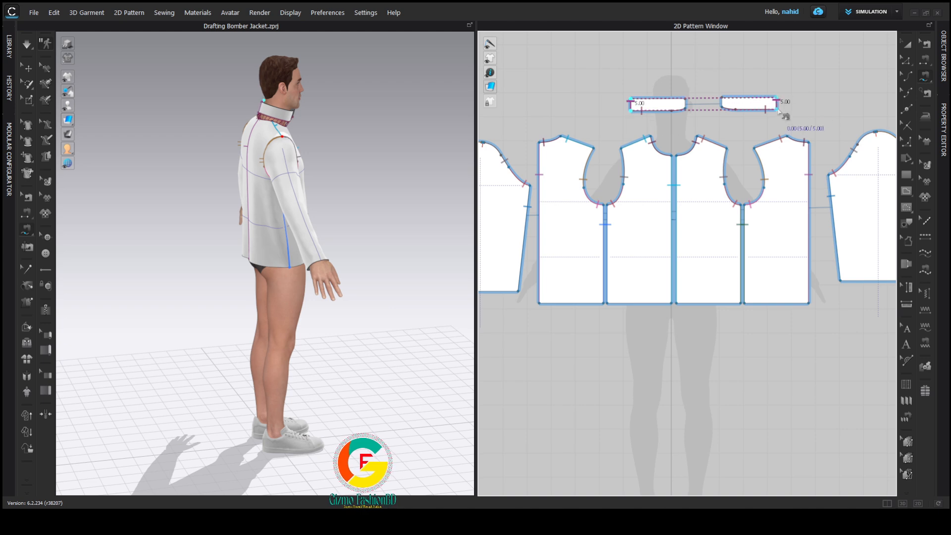
{"action": "left_click", "coordinate": [777, 107]}
Enable bonding with the Fusible (Common) preset on both collar pieces
{"action": "key", "text": "a"}
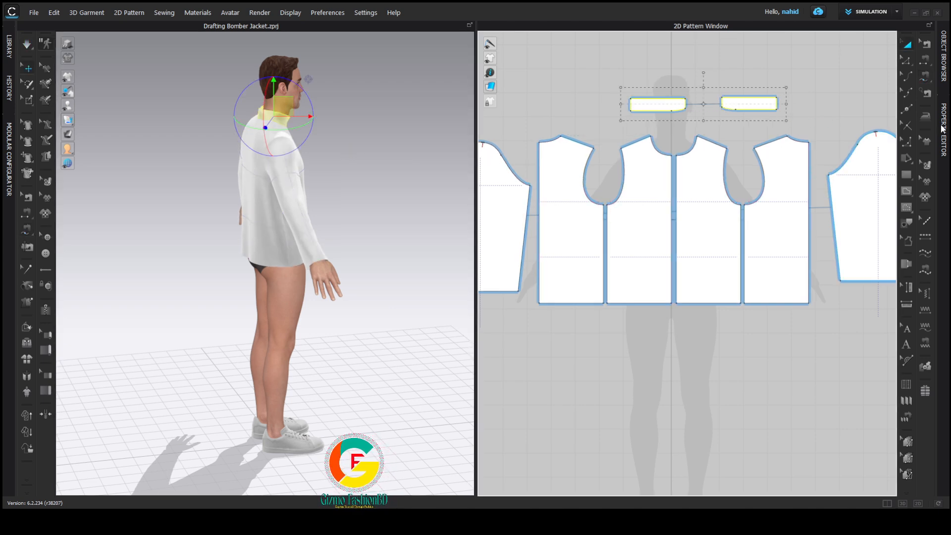
{"action": "left_click", "coordinate": [941, 129]}
{"action": "left_click", "coordinate": [760, 325]}
{"action": "left_click", "coordinate": [873, 340]}
{"action": "left_click", "coordinate": [477, 76]}
Simulate the garment to settle the bonded collar on the neckline and check it from the back
{"action": "key", "text": "space"}
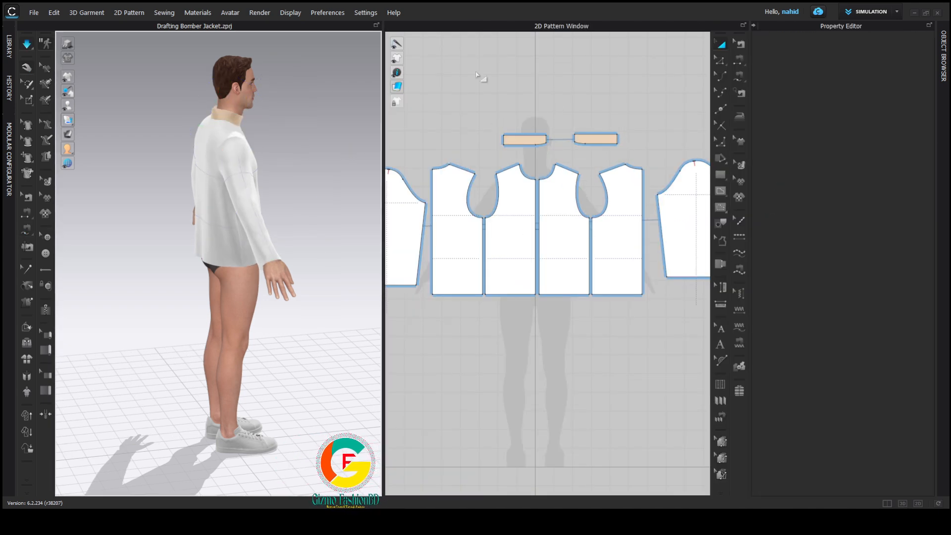
{"action": "right_click_drag", "start_coordinate": [168, 137], "coordinate": [235, 131]}
{"action": "scroll", "coordinate": [236, 141], "scroll_direction": "up", "scroll_amount": 5}
{"action": "left_click", "coordinate": [235, 144]}
{"action": "key", "text": "space"}
{"action": "scroll", "coordinate": [491, 131], "scroll_direction": "up", "scroll_amount": 2}
Join the collar halves along their centre-back edge into one symmetric pattern and centre it above the front neckline
{"action": "key", "text": "z"}
{"action": "left_click", "coordinate": [506, 143]}
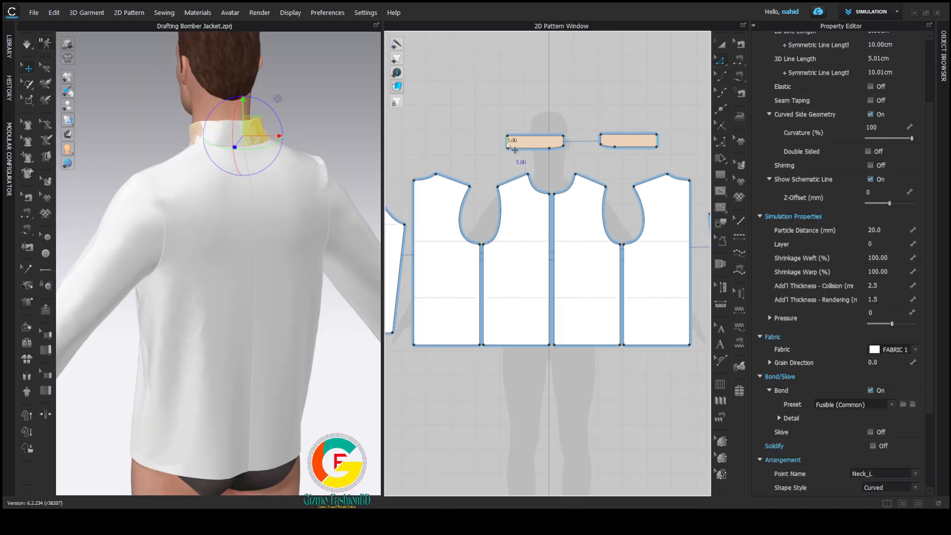
{"action": "right_click", "coordinate": [506, 143]}
{"action": "left_click", "coordinate": [539, 273]}
{"action": "left_click_drag", "start_coordinate": [529, 144], "coordinate": [569, 160]}
{"action": "left_click", "coordinate": [575, 117]}
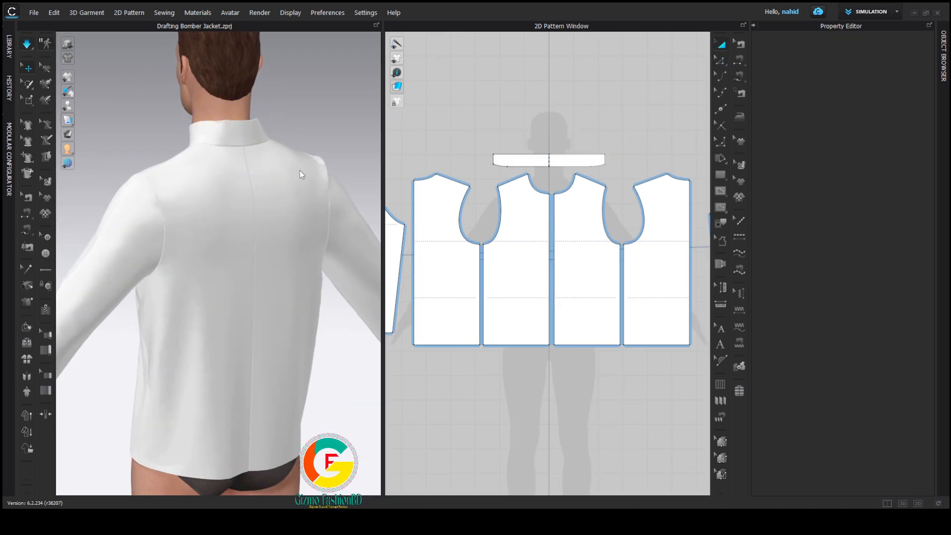
Simulate the joined collar, then enable bonding on it again
{"action": "key", "text": "space"}
{"action": "left_click_drag", "start_coordinate": [258, 127], "coordinate": [267, 108]}
{"action": "left_click", "coordinate": [270, 109]}
{"action": "left_click", "coordinate": [238, 133]}
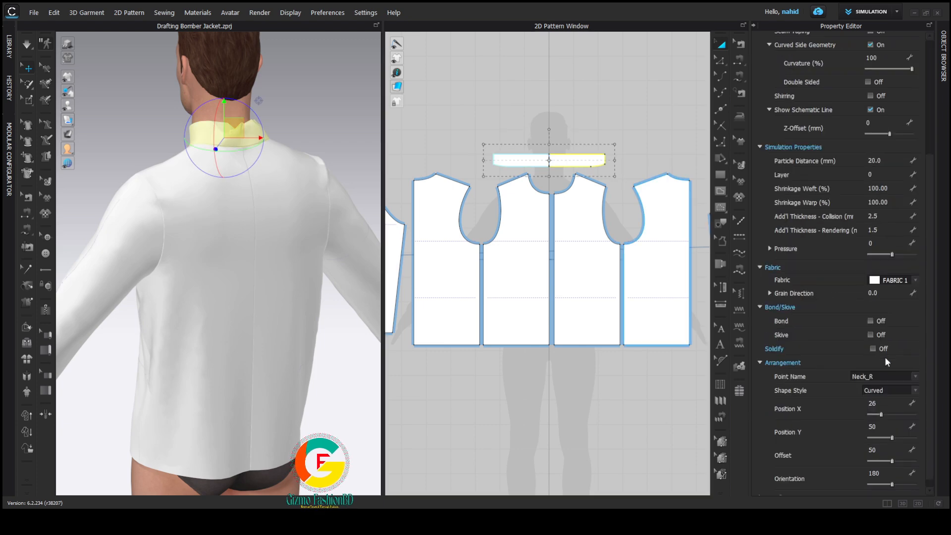
{"action": "left_click", "coordinate": [871, 390]}
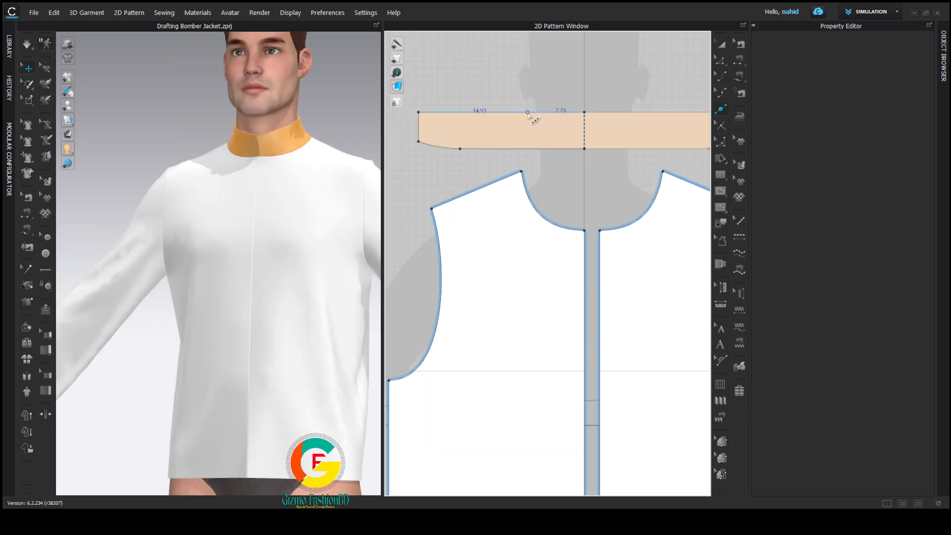
Add a point on the collar's upper edge about 7.5 cm from the centre line and delete the upper front corner
{"action": "left_click", "coordinate": [531, 113]}
{"action": "key", "text": "z"}
{"action": "left_click", "coordinate": [419, 113]}
{"action": "key", "text": "Delete"}
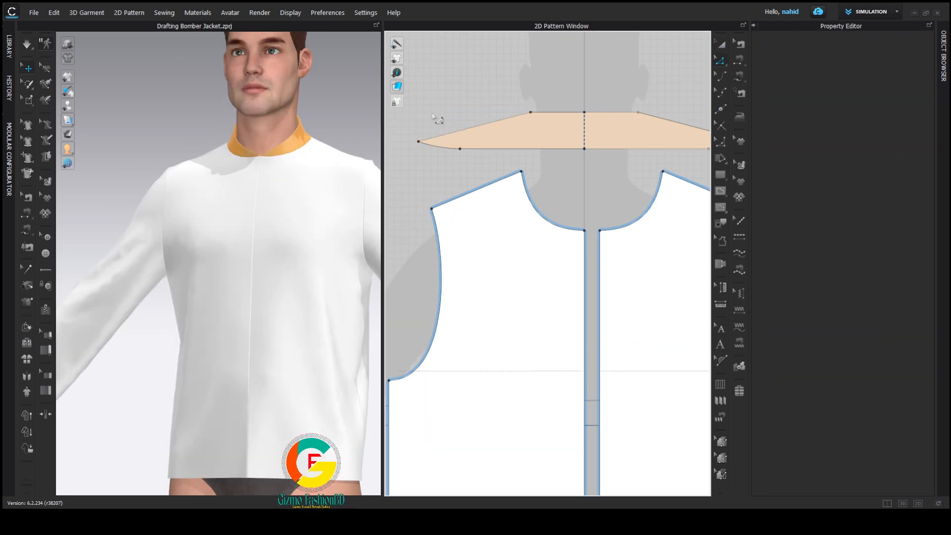
Bend the collar's sloped upper edge into a curve and smooth its transition into the straight back section
{"action": "key", "text": "c"}
{"action": "scroll", "coordinate": [472, 127], "scroll_direction": "down", "scroll_amount": 4}
{"action": "scroll", "coordinate": [471, 127], "scroll_direction": "up", "scroll_amount": 7}
{"action": "left_click_drag", "start_coordinate": [478, 128], "coordinate": [477, 124]}
{"action": "left_click", "coordinate": [560, 105]}
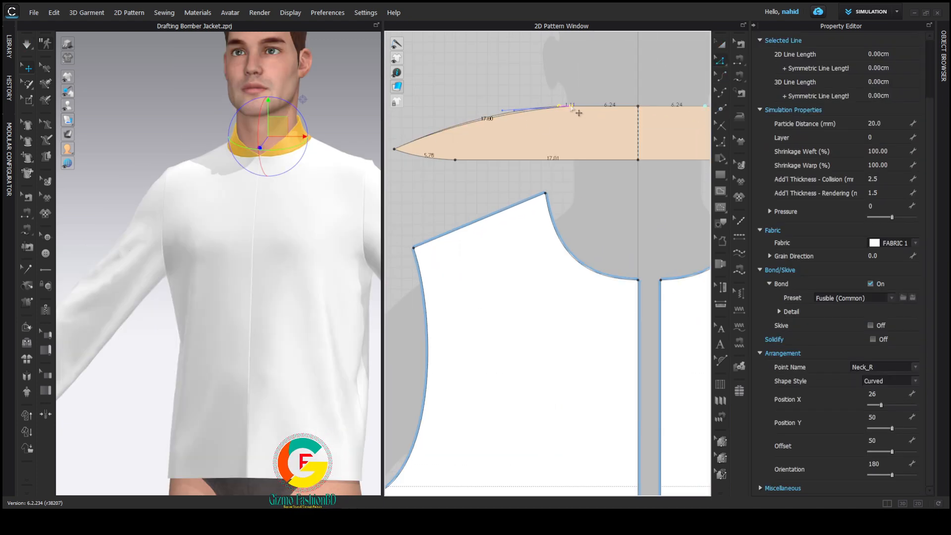
{"action": "scroll", "coordinate": [565, 107], "scroll_direction": "up", "scroll_amount": 3}
{"action": "scroll", "coordinate": [577, 119], "scroll_direction": "down", "scroll_amount": 3}
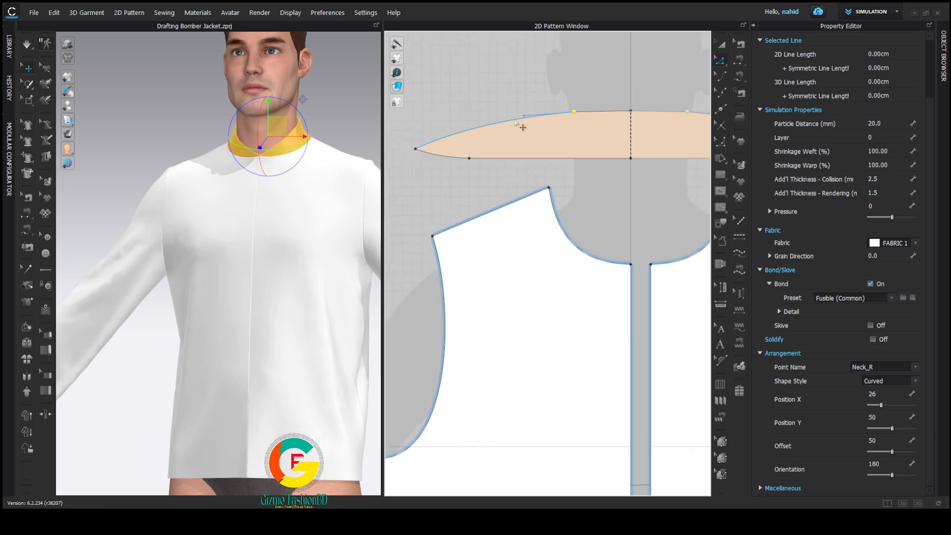
Simulate the reshaped collar and check it from the front
{"action": "left_click", "coordinate": [331, 113]}
{"action": "right_click_drag", "start_coordinate": [232, 167], "coordinate": [258, 175]}
{"action": "key", "text": "2"}
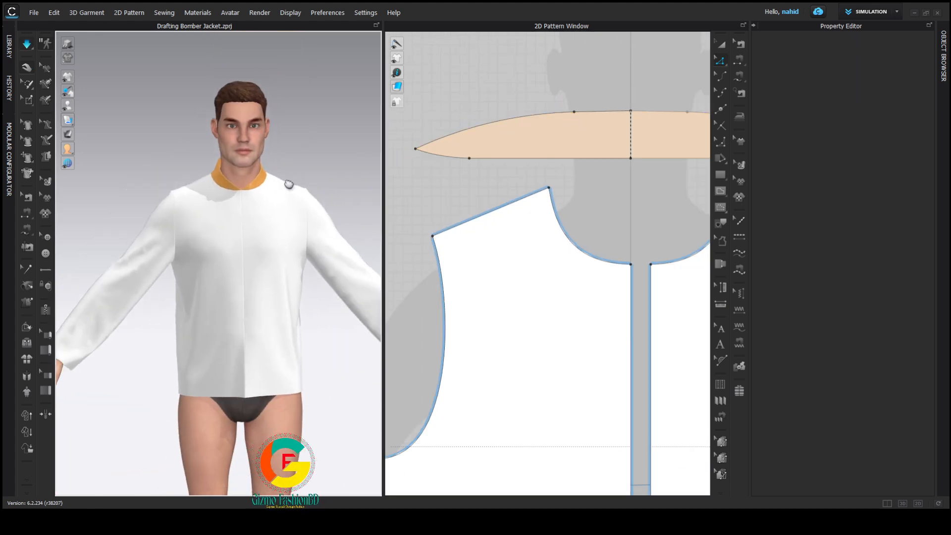
Offset the back and front hem edges inward by 7 cm as a continuous internal line
{"action": "scroll", "coordinate": [545, 231], "scroll_direction": "down", "scroll_amount": 5}
{"action": "left_click", "coordinate": [509, 232]}
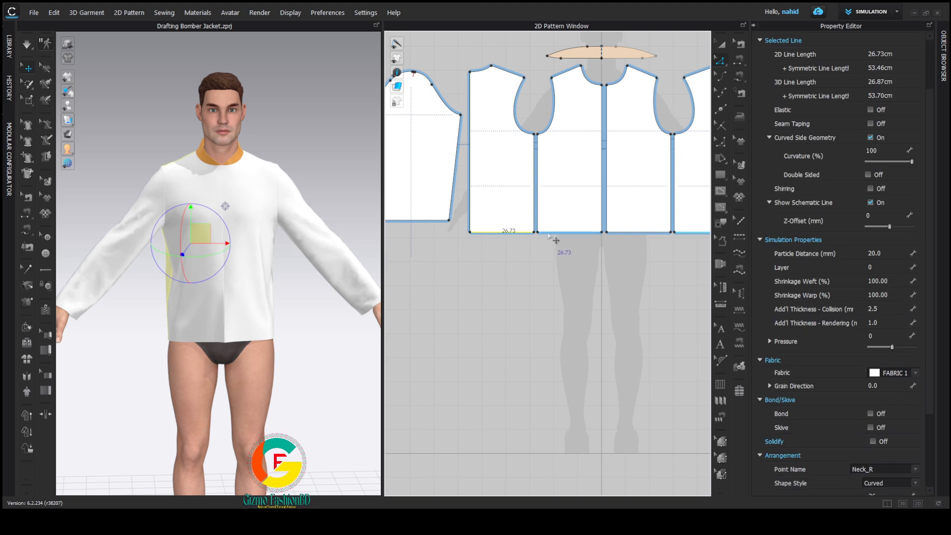
{"action": "left_click", "coordinate": [593, 306]}
{"action": "key", "text": "Return"}
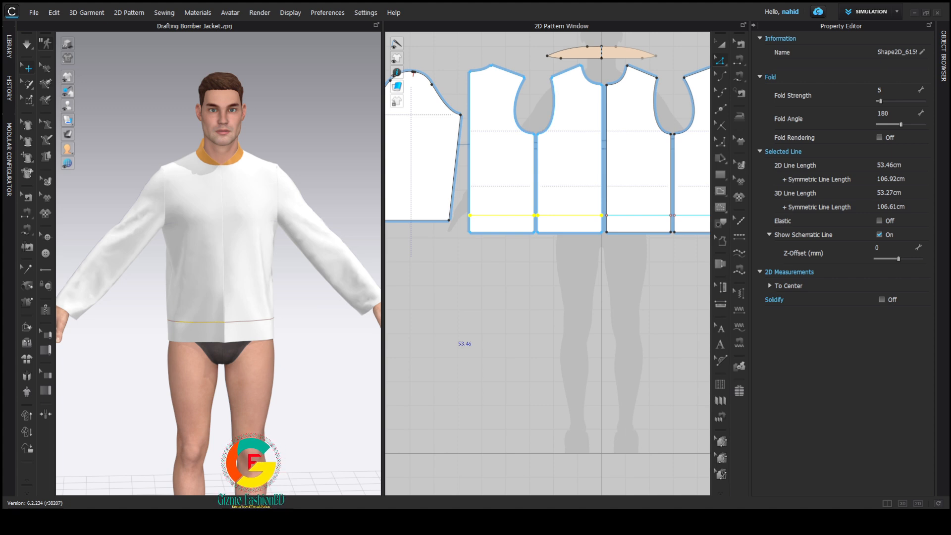
Shorten the internal hem line before the centre front and draw a 7 cm vertical internal line from its end to the hem
{"action": "scroll", "coordinate": [602, 228], "scroll_direction": "up", "scroll_amount": 5}
{"action": "left_click", "coordinate": [597, 190]}
{"action": "left_click_drag", "start_coordinate": [596, 190], "coordinate": [571, 196]}
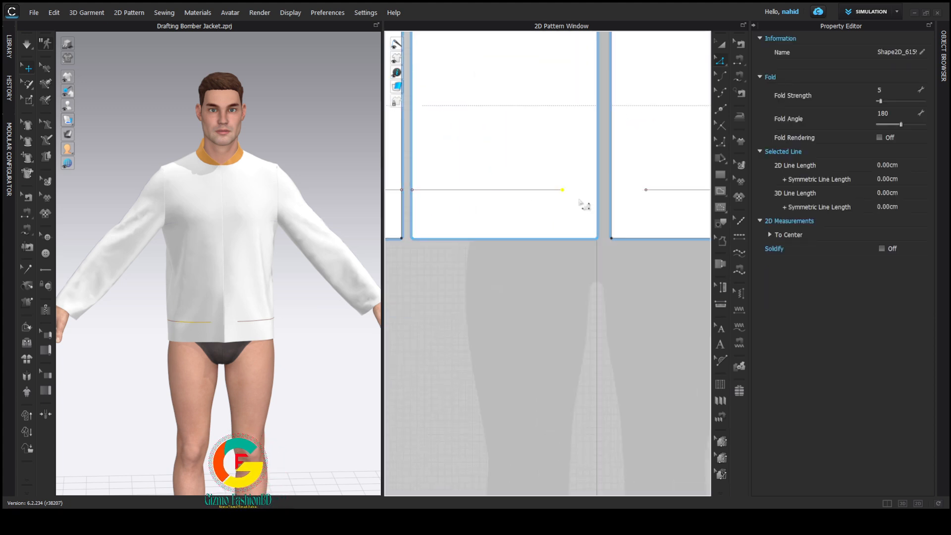
{"action": "left_click", "coordinate": [563, 238]}
{"action": "key", "text": "a"}
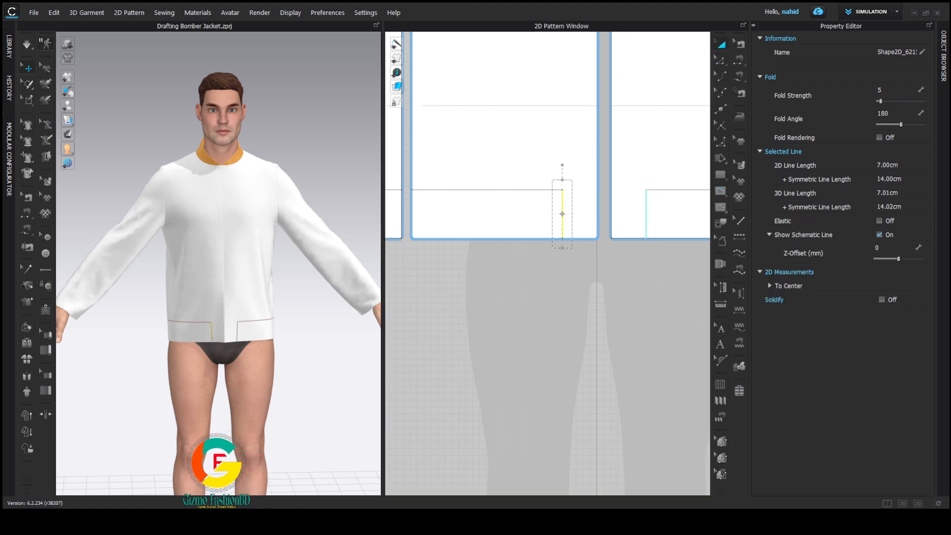
Cut and sew the front and back panels along the internal lines and move the separated waistband pieces below the body
{"action": "scroll", "coordinate": [628, 236], "scroll_direction": "down", "scroll_amount": 3}
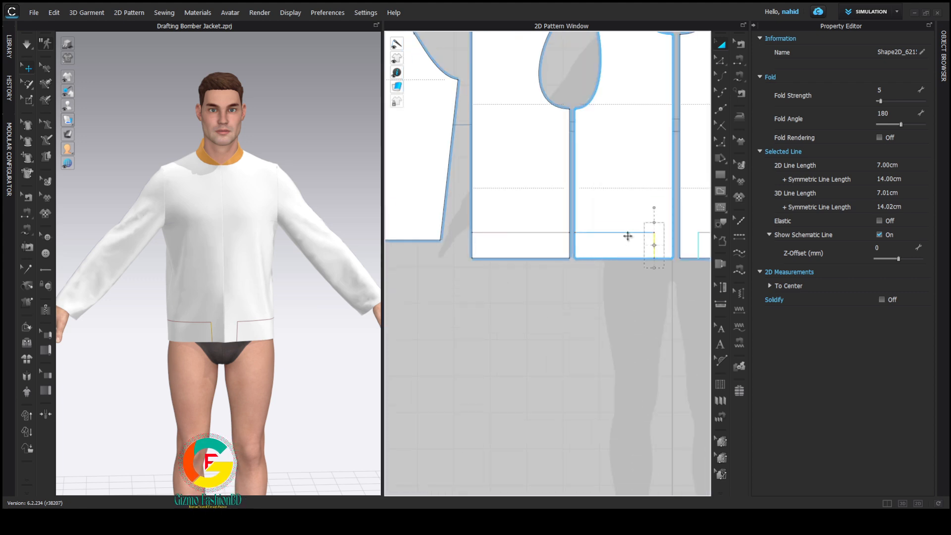
{"action": "scroll", "coordinate": [564, 240], "scroll_direction": "down", "scroll_amount": 5}
{"action": "left_click", "coordinate": [575, 244]}
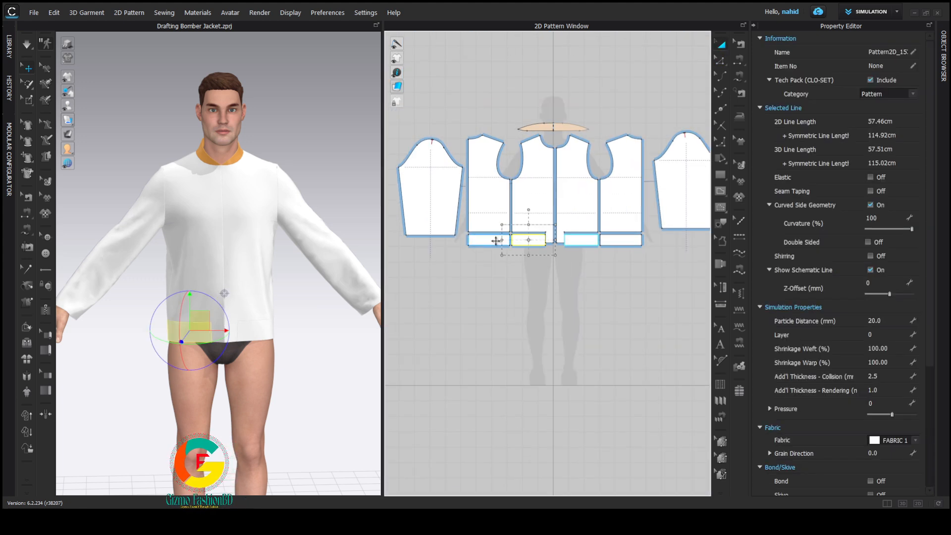
{"action": "left_click_drag", "start_coordinate": [575, 243], "coordinate": [574, 266], "text": "shift"}
{"action": "scroll", "coordinate": [574, 254], "scroll_direction": "up", "scroll_amount": 6}
{"action": "left_click", "coordinate": [584, 222]}
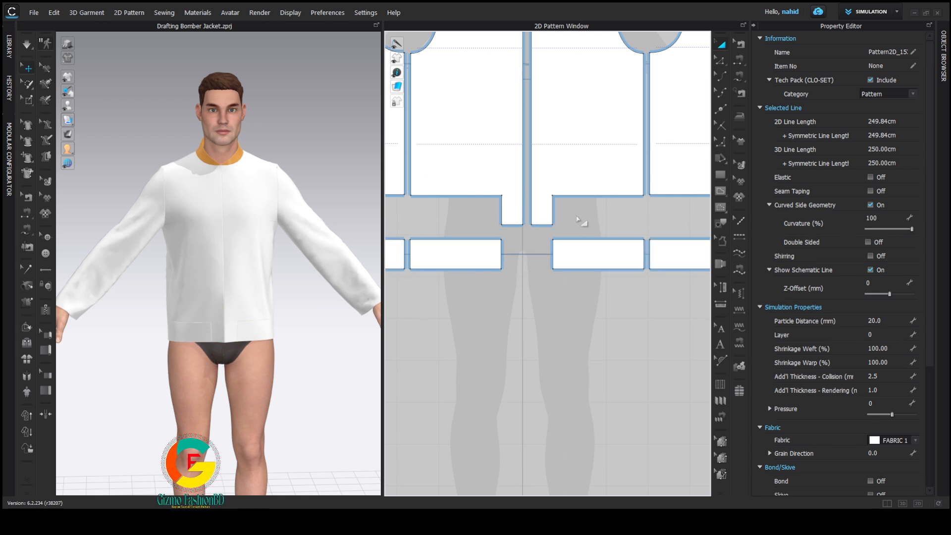
Shorten the front and back waistband pieces at their side edges and simulate the tightened hem
{"action": "scroll", "coordinate": [575, 242], "scroll_direction": "down", "scroll_amount": 5}
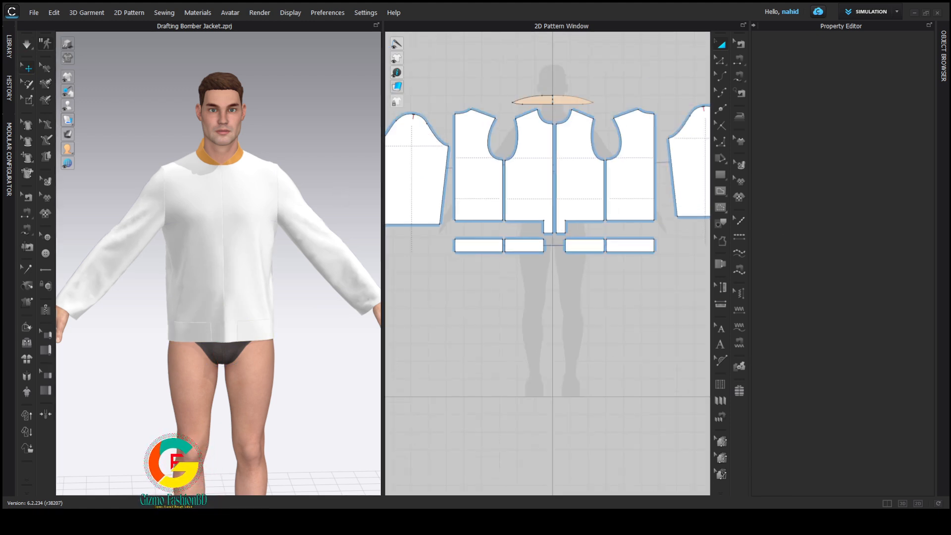
{"action": "scroll", "coordinate": [503, 246], "scroll_direction": "up", "scroll_amount": 6}
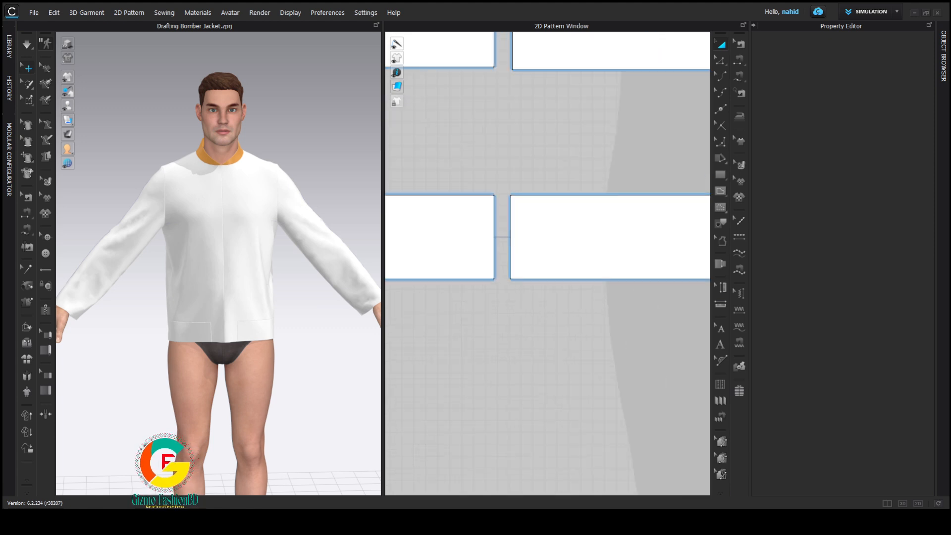
{"action": "key", "text": "z"}
{"action": "left_click_drag", "start_coordinate": [511, 230], "coordinate": [479, 227]}
{"action": "scroll", "coordinate": [479, 229], "scroll_direction": "down", "scroll_amount": 6}
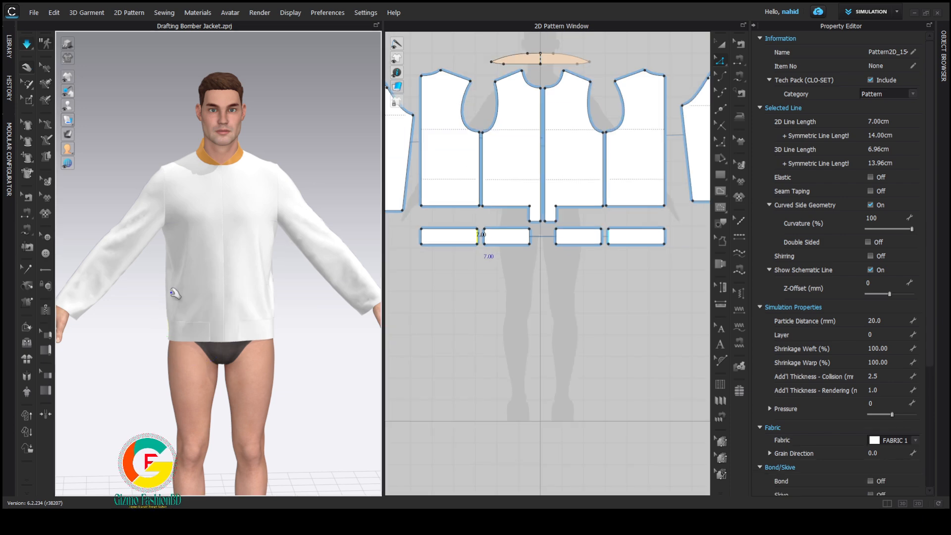
{"action": "right_click_drag", "start_coordinate": [178, 277], "coordinate": [191, 319]}
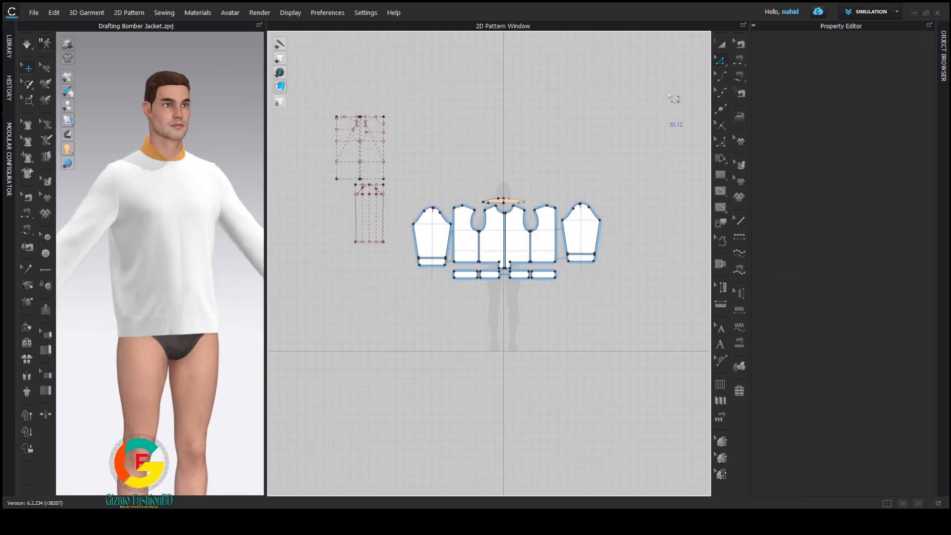
Separate the 7 cm cuffs from the sleeve hems and reshape them into narrower rectangles by moving in both side edges
{"action": "left_click", "coordinate": [440, 262]}
{"action": "scroll", "coordinate": [421, 263], "scroll_direction": "up", "scroll_amount": 8}
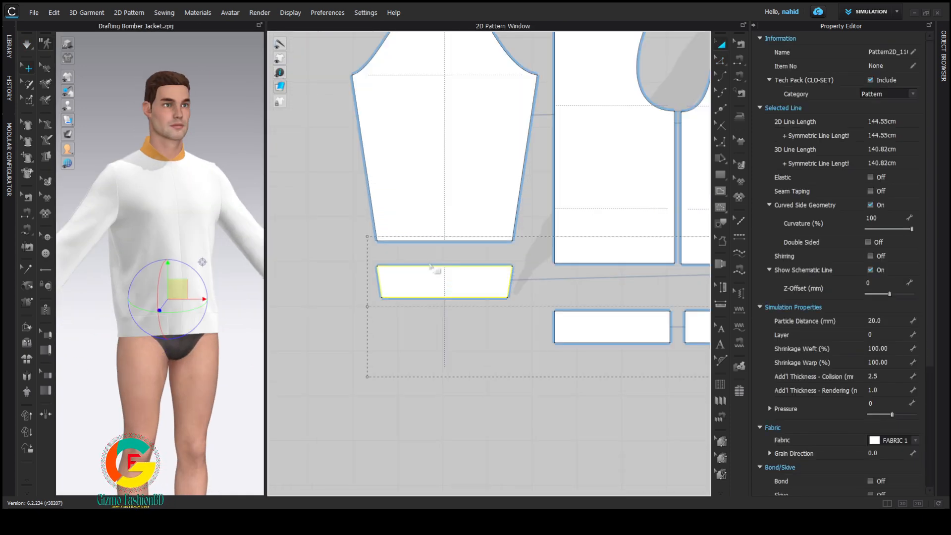
{"action": "left_click", "coordinate": [363, 204]}
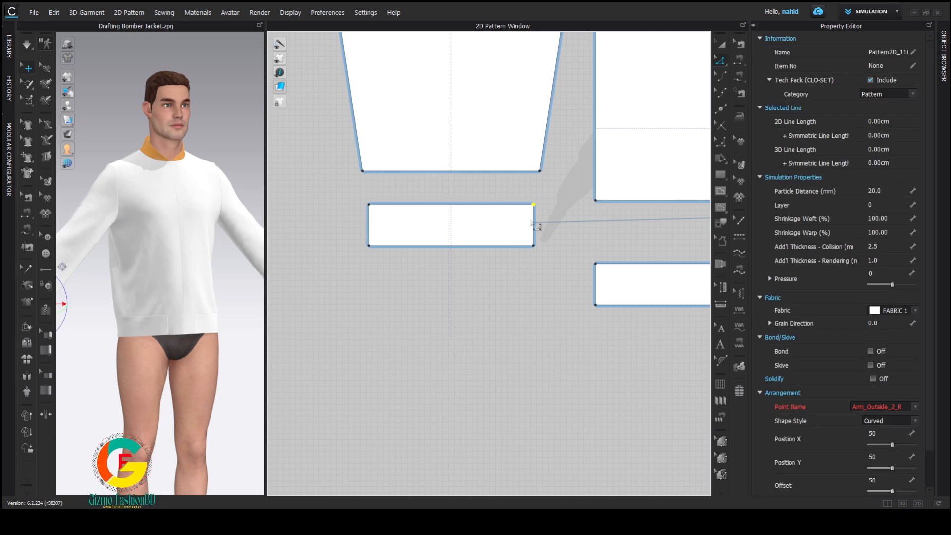
{"action": "left_click", "coordinate": [369, 223]}
{"action": "scroll", "coordinate": [379, 228], "scroll_direction": "down", "scroll_amount": 5}
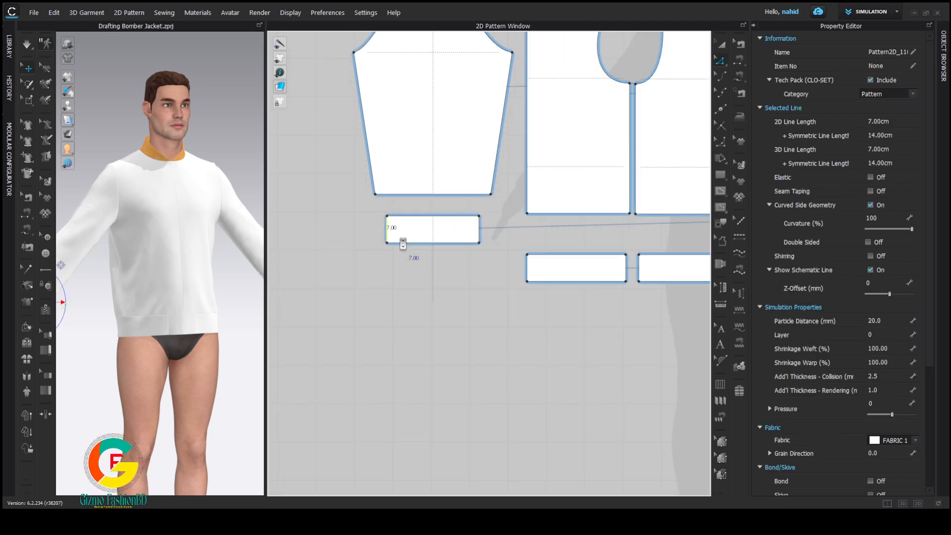
Simulate the narrowed cuffs, then merge the front and back waistband pieces and unfold them into one full-length strip
{"action": "scroll", "coordinate": [106, 274], "scroll_direction": "down", "scroll_amount": 3}
{"action": "scroll", "coordinate": [106, 274], "scroll_direction": "up", "scroll_amount": 4}
{"action": "left_click", "coordinate": [151, 277]}
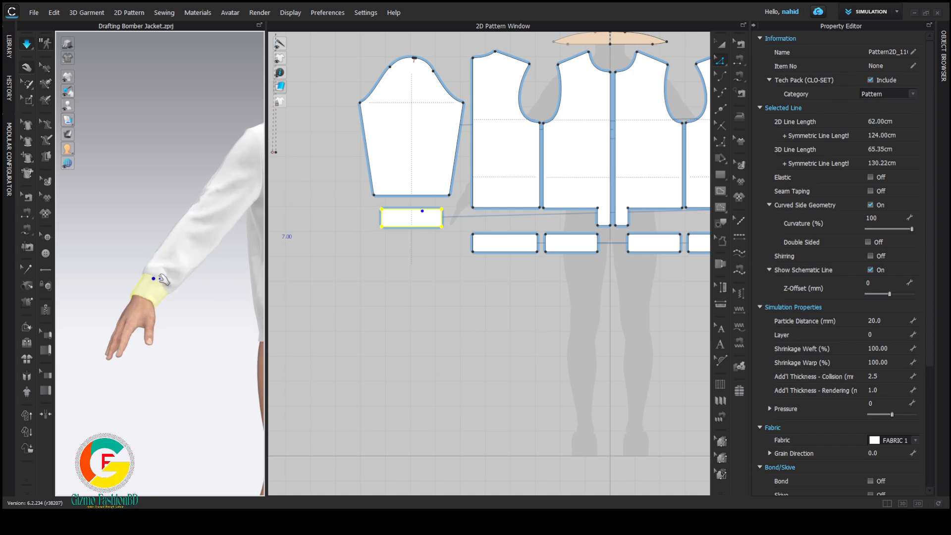
{"action": "scroll", "coordinate": [151, 277], "scroll_direction": "down", "scroll_amount": 4}
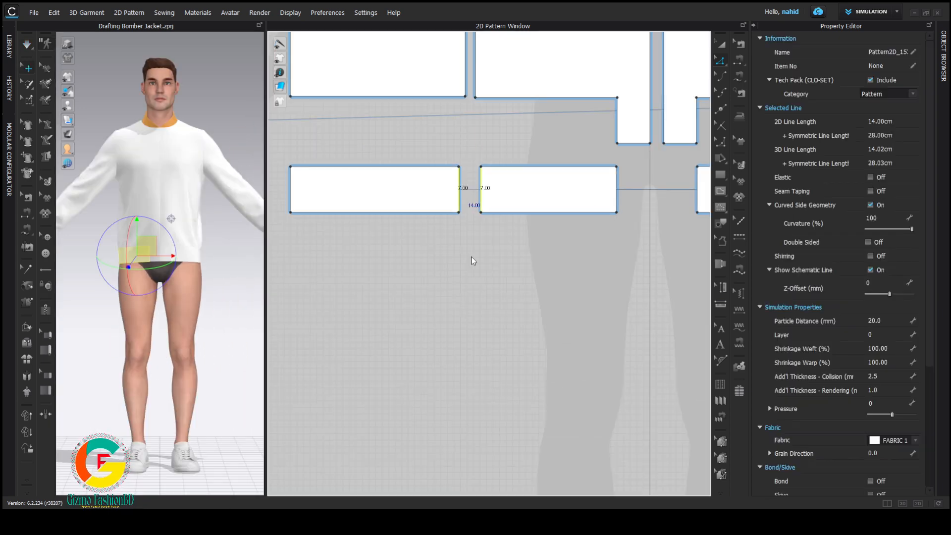
{"action": "scroll", "coordinate": [472, 257], "scroll_direction": "down", "scroll_amount": 5}
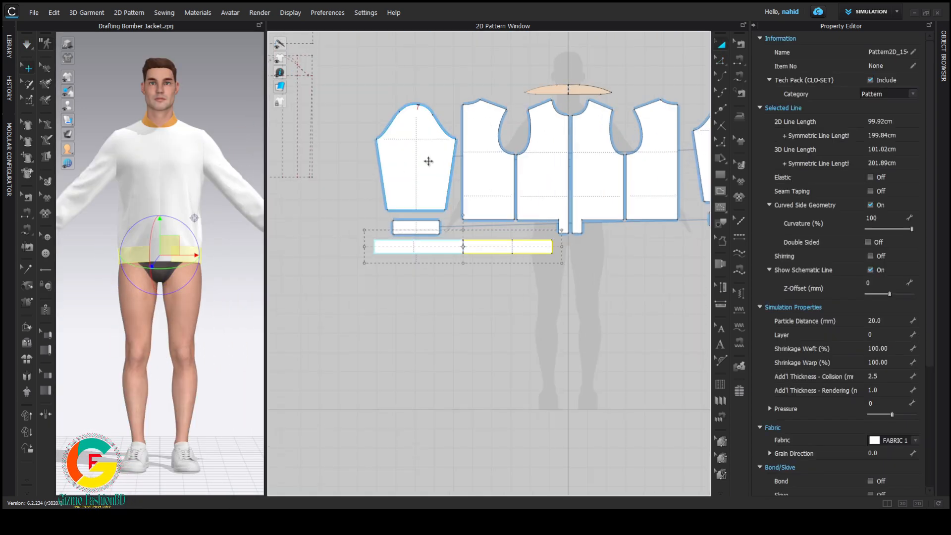
{"action": "scroll", "coordinate": [575, 214], "scroll_direction": "down", "scroll_amount": 3}
Move the dashed sleeve draft block above the body draft block, clear of the jacket pieces
{"action": "left_click", "coordinate": [418, 155]}
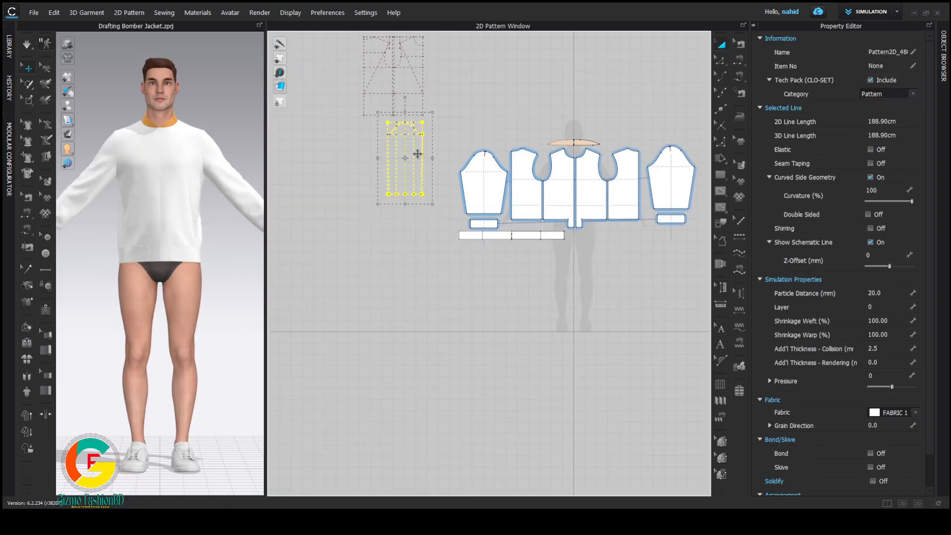
{"action": "scroll", "coordinate": [418, 155], "scroll_direction": "down", "scroll_amount": 4}
{"action": "left_click_drag", "start_coordinate": [418, 155], "coordinate": [413, 86]}
Move the sleeve and cuff away from the back panel and unfold the back into one full piece
{"action": "scroll", "coordinate": [433, 174], "scroll_direction": "up", "scroll_amount": 6}
{"action": "middle_click_drag", "start_coordinate": [460, 181], "coordinate": [401, 167]}
{"action": "left_click", "coordinate": [436, 166]}
{"action": "left_click", "coordinate": [437, 210], "text": "shift"}
{"action": "left_click_drag", "start_coordinate": [444, 145], "coordinate": [331, 149]}
{"action": "key", "text": "z"}
{"action": "left_click", "coordinate": [478, 172]}
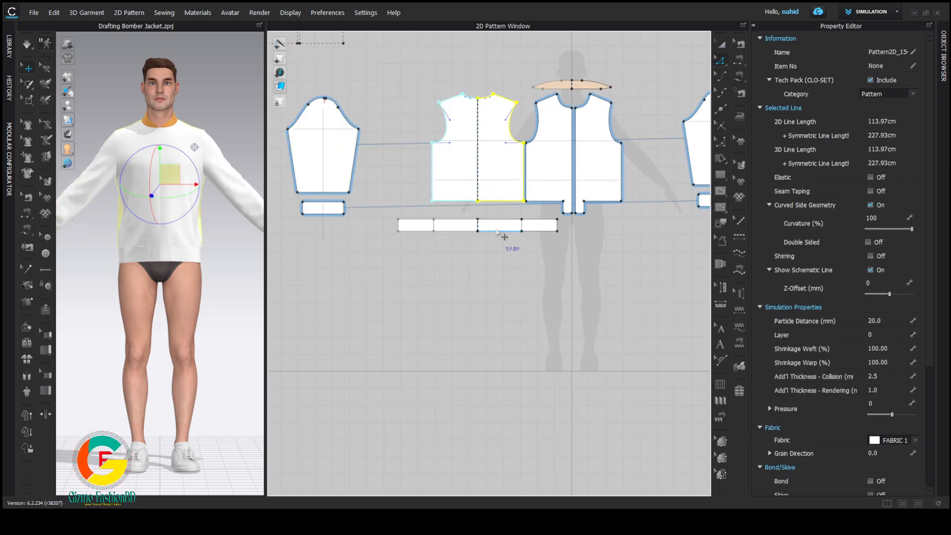
Place the full waistband strip directly below the hem of the back panel
{"action": "scroll", "coordinate": [496, 228], "scroll_direction": "up", "scroll_amount": 3}
{"action": "key", "text": "a"}
{"action": "left_click_drag", "start_coordinate": [500, 228], "coordinate": [489, 212]}
{"action": "scroll", "coordinate": [510, 231], "scroll_direction": "down", "scroll_amount": 5}
{"action": "middle_click_drag", "start_coordinate": [509, 232], "coordinate": [479, 231]}
Reposition the sleeve and cuff on the front-panel side closer to the front body pieces
{"action": "scroll", "coordinate": [541, 194], "scroll_direction": "up", "scroll_amount": 3}
{"action": "left_click_drag", "start_coordinate": [585, 91], "coordinate": [698, 247]}
{"action": "left_click_drag", "start_coordinate": [681, 171], "coordinate": [635, 176]}
{"action": "key", "text": "ctrl+z"}
{"action": "left_click_drag", "start_coordinate": [596, 80], "coordinate": [700, 266]}
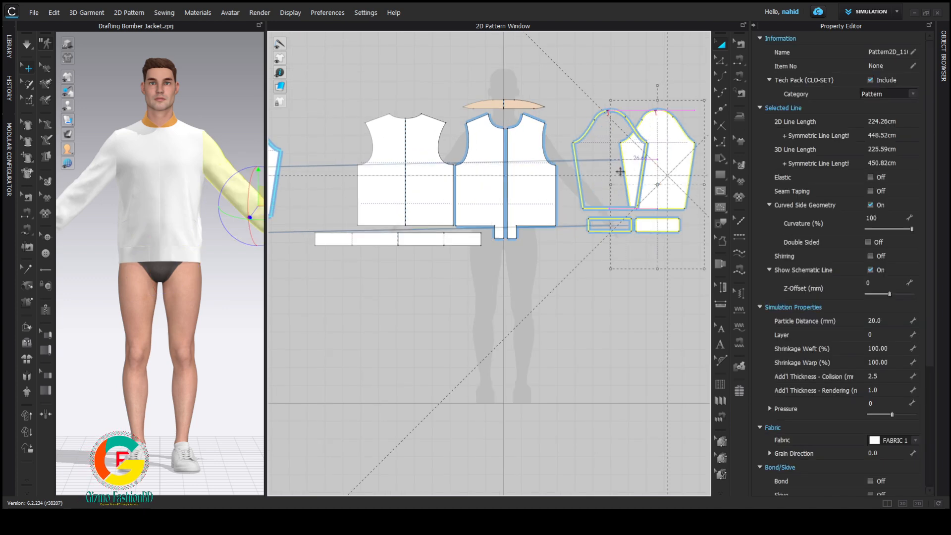
Move the other sleeve and cuff closer to the back panel and shift the sleeve groups slightly upward
{"action": "scroll", "coordinate": [595, 188], "scroll_direction": "down", "scroll_amount": 3}
{"action": "left_click_drag", "start_coordinate": [364, 151], "coordinate": [425, 239]}
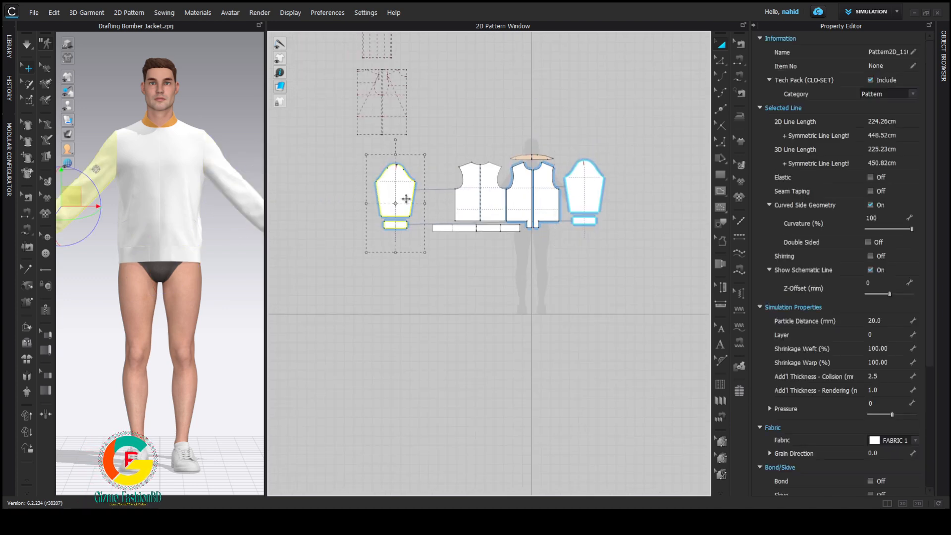
{"action": "left_click_drag", "start_coordinate": [405, 199], "coordinate": [442, 199]}
{"action": "left_click", "coordinate": [584, 192], "text": "shift"}
{"action": "left_click", "coordinate": [584, 221], "text": "shift"}
{"action": "scroll", "coordinate": [528, 163], "scroll_direction": "down", "scroll_amount": 1}
{"action": "scroll", "coordinate": [510, 163], "scroll_direction": "up", "scroll_amount": 2}
{"action": "left_click_drag", "start_coordinate": [497, 209], "coordinate": [496, 195]}
{"action": "key", "text": "ctrl+z"}
{"action": "left_click", "coordinate": [603, 198]}
{"action": "left_click", "coordinate": [435, 203], "text": "shift"}
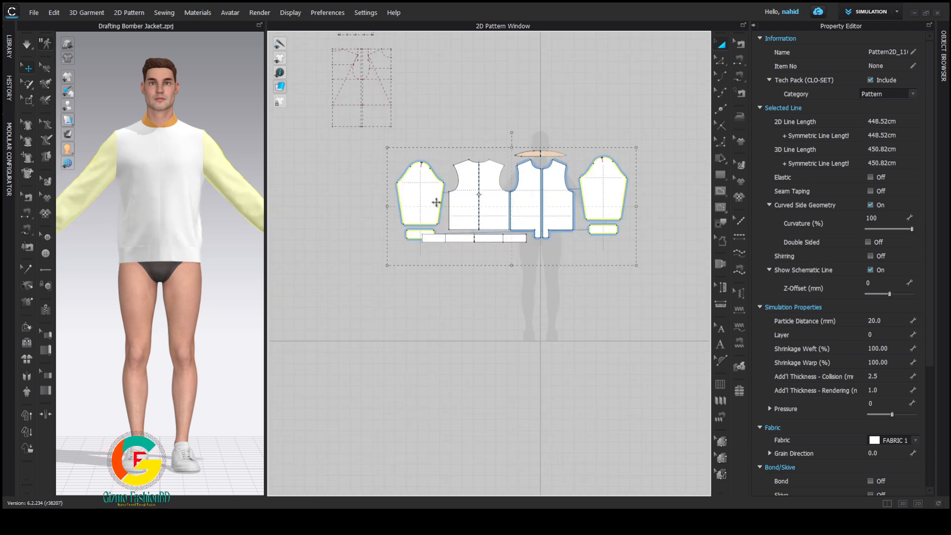
{"action": "left_click_drag", "start_coordinate": [434, 204], "coordinate": [431, 193]}
Nudge the back panel beside the front panels and simulate the rearranged jacket
{"action": "left_click", "coordinate": [464, 268]}
{"action": "scroll", "coordinate": [495, 210], "scroll_direction": "down", "scroll_amount": 3}
{"action": "scroll", "coordinate": [495, 205], "scroll_direction": "up", "scroll_amount": 5}
{"action": "left_click_drag", "start_coordinate": [495, 201], "coordinate": [492, 199]}
{"action": "left_click", "coordinate": [516, 285]}
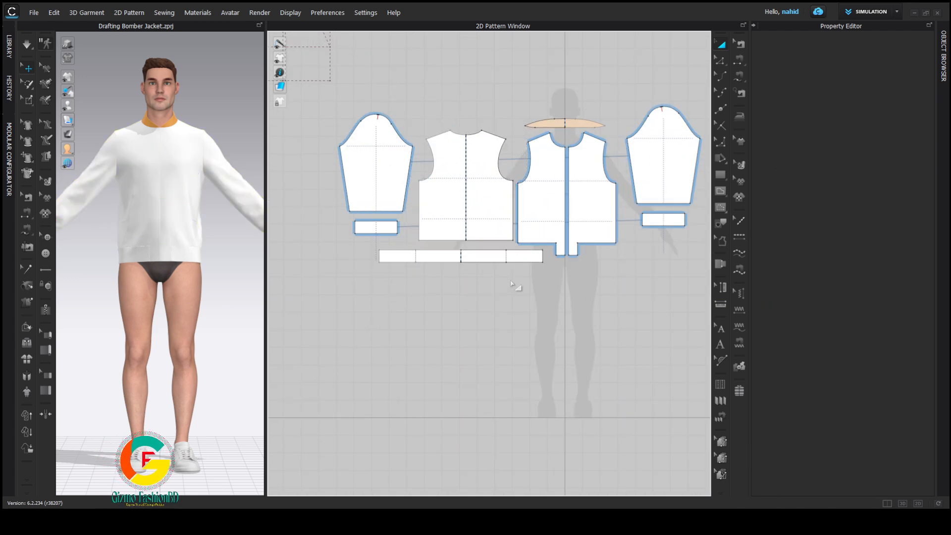
{"action": "scroll", "coordinate": [518, 216], "scroll_direction": "up", "scroll_amount": 6}
{"action": "scroll", "coordinate": [518, 218], "scroll_direction": "down", "scroll_amount": 7}
{"action": "key", "text": "space"}
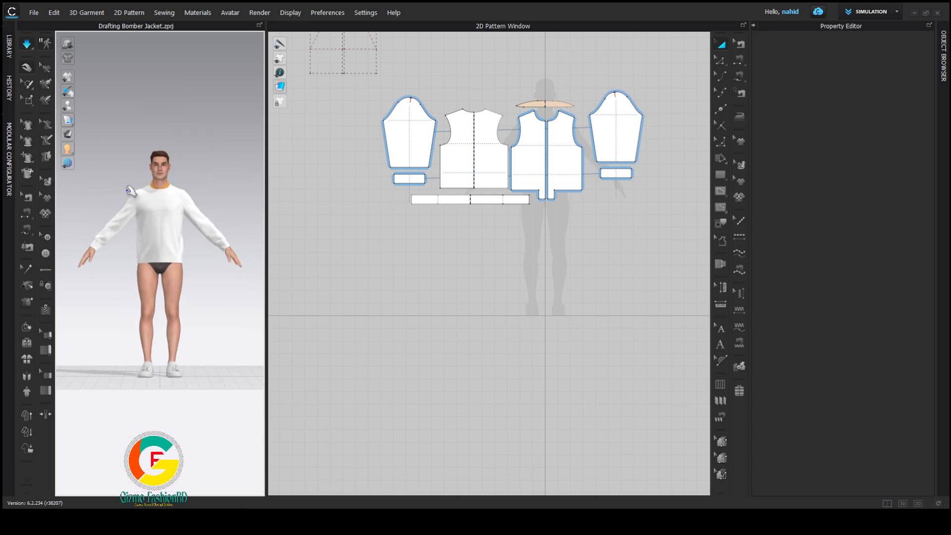
Draw an internal rectangle about 8.9 by 10.5 cm on the upper sleeve for a pocket and adjust its height position
{"action": "left_click", "coordinate": [9, 46]}
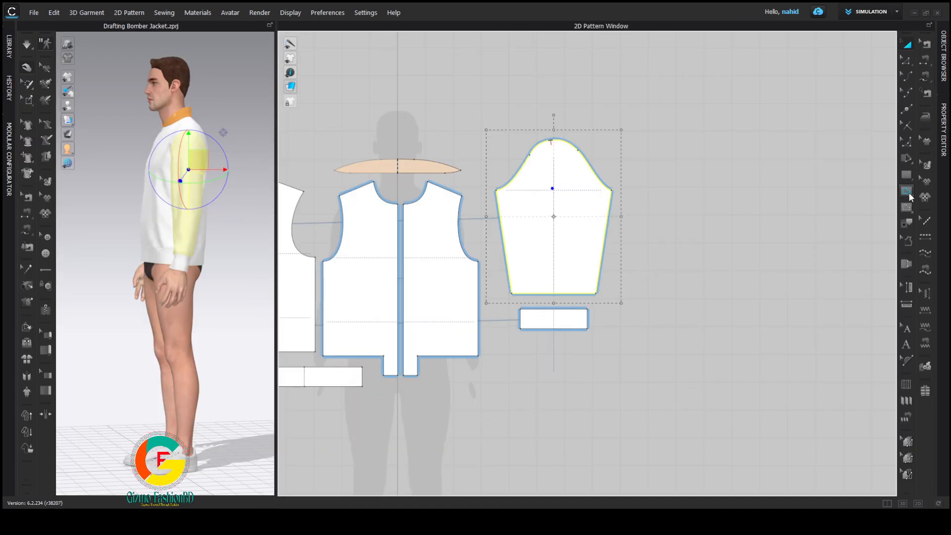
{"action": "left_click", "coordinate": [907, 191]}
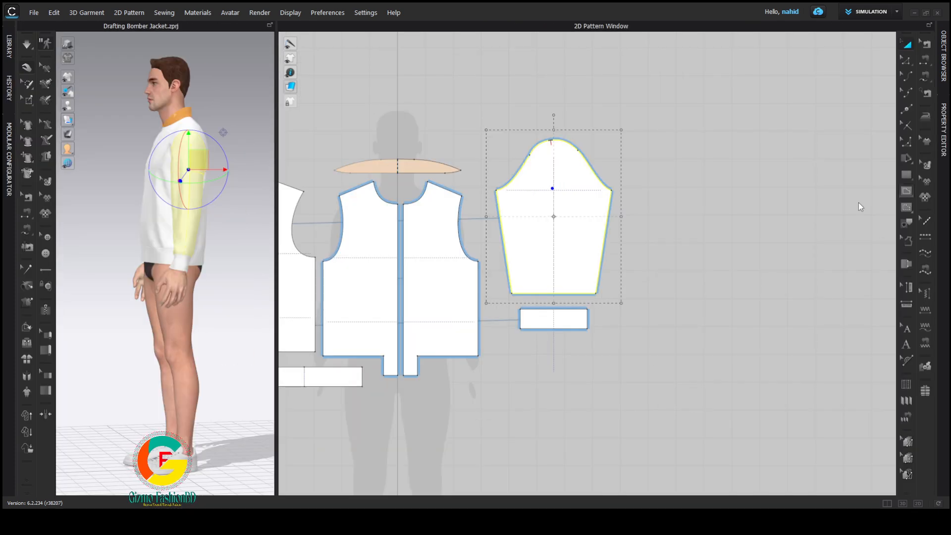
{"action": "left_click", "coordinate": [235, 112]}
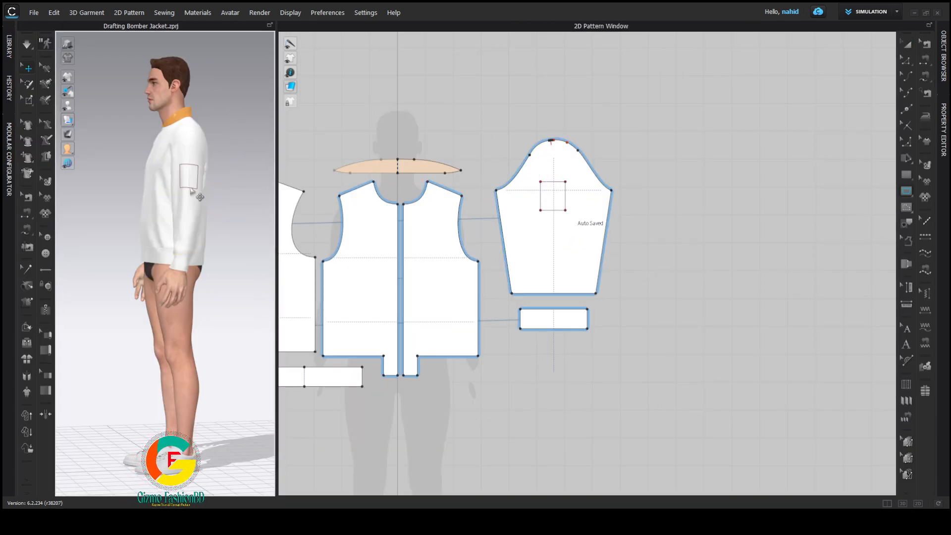
{"action": "scroll", "coordinate": [233, 116], "scroll_direction": "up", "scroll_amount": 3}
{"action": "scroll", "coordinate": [549, 171], "scroll_direction": "up", "scroll_amount": 5}
{"action": "key", "text": "a"}
{"action": "left_click_drag", "start_coordinate": [574, 259], "coordinate": [574, 239]}
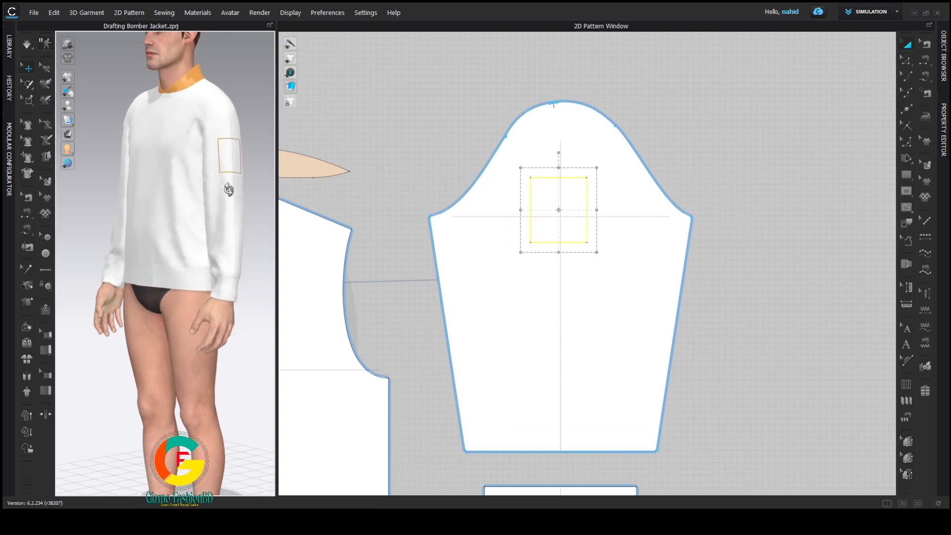
{"action": "key", "text": "z"}
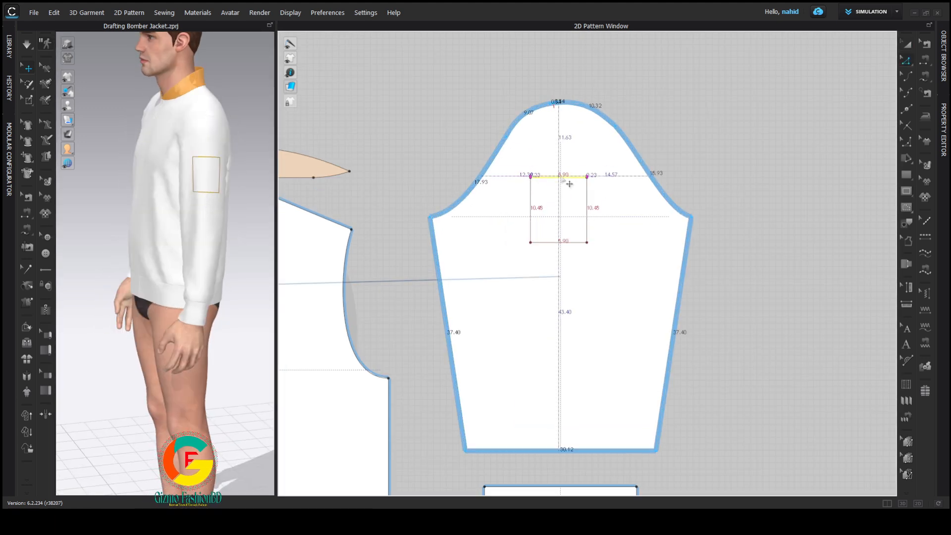
Copy the sleeve rectangle as a separate pocket piece and place a narrow 10 cm long internal rectangle near its long edge
{"action": "right_click_drag", "start_coordinate": [221, 182], "coordinate": [255, 174]}
{"action": "scroll", "coordinate": [554, 174], "scroll_direction": "down", "scroll_amount": 3}
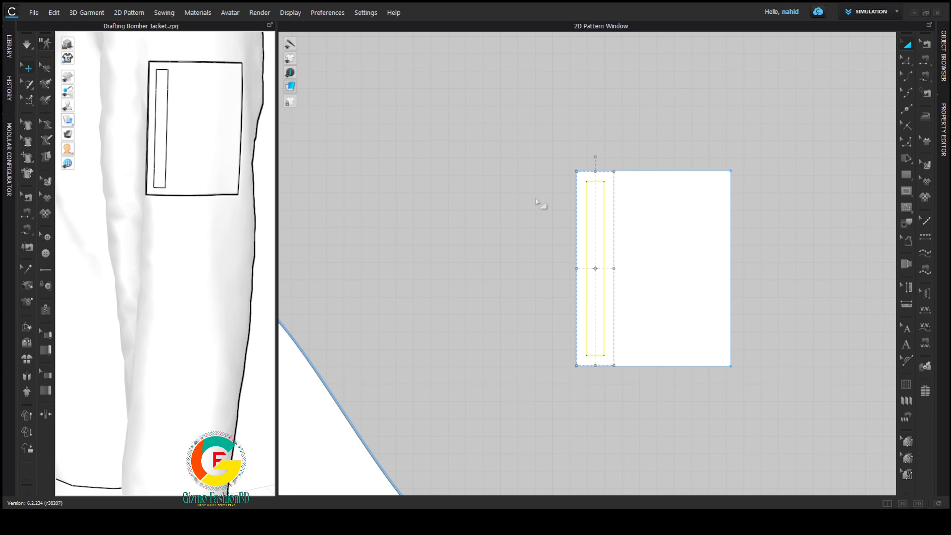
{"action": "scroll", "coordinate": [609, 259], "scroll_direction": "up", "scroll_amount": 3}
{"action": "scroll", "coordinate": [610, 281], "scroll_direction": "up", "scroll_amount": 2}
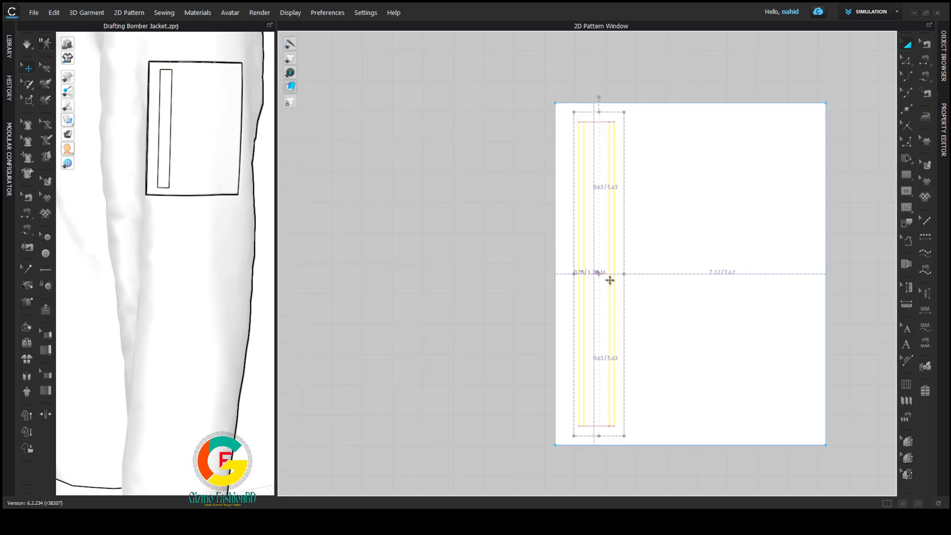
{"action": "left_click_drag", "start_coordinate": [614, 280], "coordinate": [610, 280]}
{"action": "left_click", "coordinate": [500, 260]}
Examine the pocket and its narrow inner rectangle on the sleeve from the front and side
{"action": "scroll", "coordinate": [166, 197], "scroll_direction": "up", "scroll_amount": 2}
{"action": "scroll", "coordinate": [165, 198], "scroll_direction": "down", "scroll_amount": 5}
{"action": "middle_click_drag", "start_coordinate": [181, 212], "coordinate": [205, 260]}
{"action": "right_click_drag", "start_coordinate": [193, 266], "coordinate": [229, 278]}
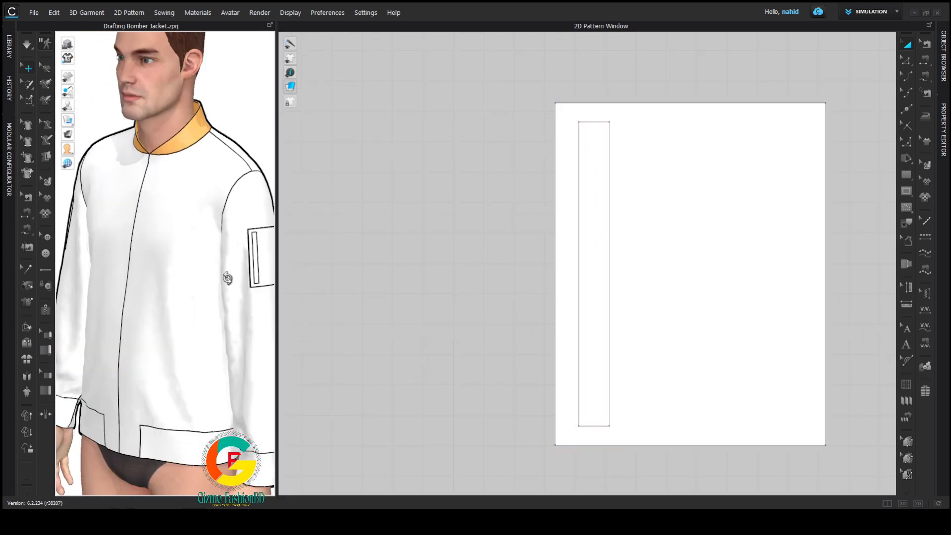
{"action": "scroll", "coordinate": [228, 94], "scroll_direction": "down", "scroll_amount": 4}
{"action": "right_click_drag", "start_coordinate": [187, 213], "coordinate": [149, 216]}
{"action": "scroll", "coordinate": [172, 274], "scroll_direction": "up", "scroll_amount": 3}
{"action": "scroll", "coordinate": [171, 274], "scroll_direction": "up", "scroll_amount": 4}
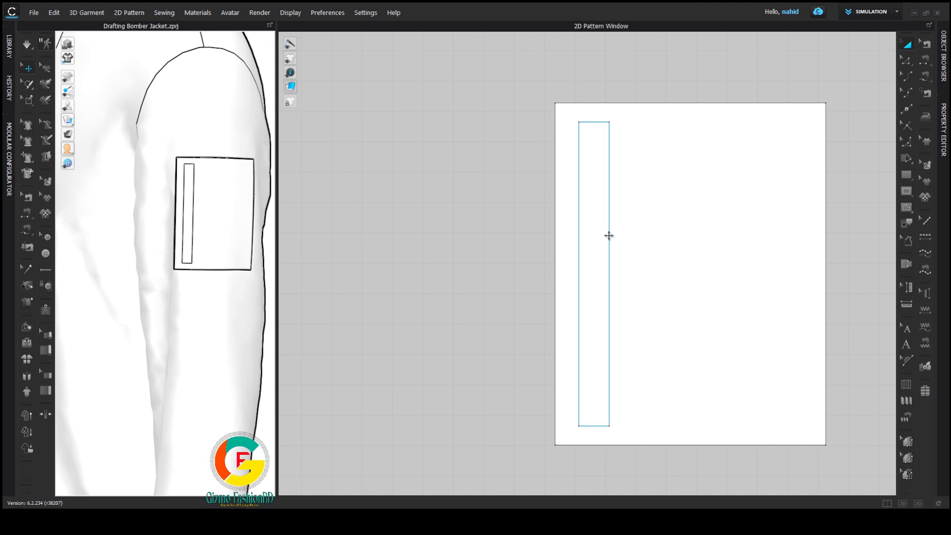
Try to move the inner long edge of the pocket's narrow rectangle
{"action": "key", "text": "z"}
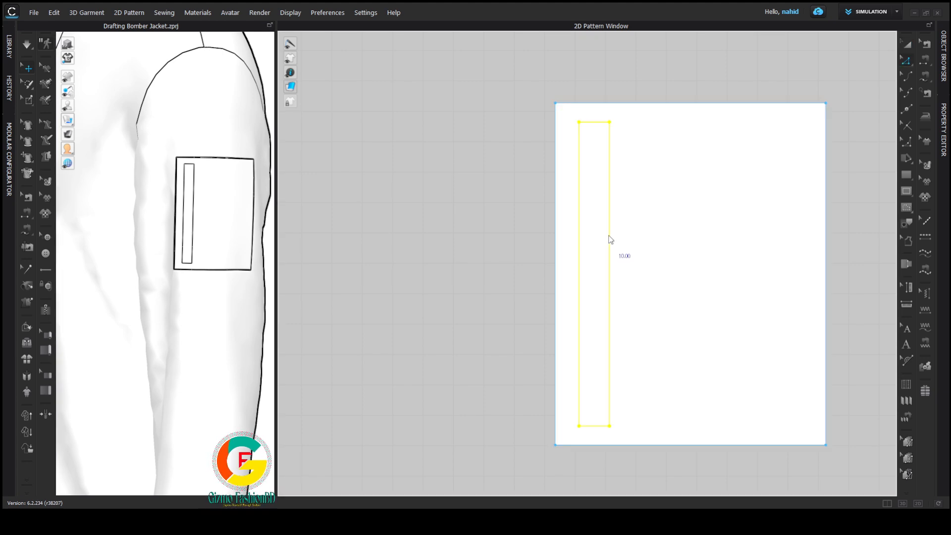
{"action": "left_click", "coordinate": [520, 227]}
{"action": "mouse_move", "coordinate": [610, 237]}
{"action": "left_mouse_down"}
{"action": "mouse_move", "coordinate": [595, 238]}
{"action": "mouse_move", "coordinate": [618, 238]}
{"action": "left_mouse_up"}
{"action": "scroll", "coordinate": [597, 239], "scroll_direction": "up", "scroll_amount": 2}
{"action": "left_click", "coordinate": [442, 252]}
{"action": "scroll", "coordinate": [564, 226], "scroll_direction": "down", "scroll_amount": 3}
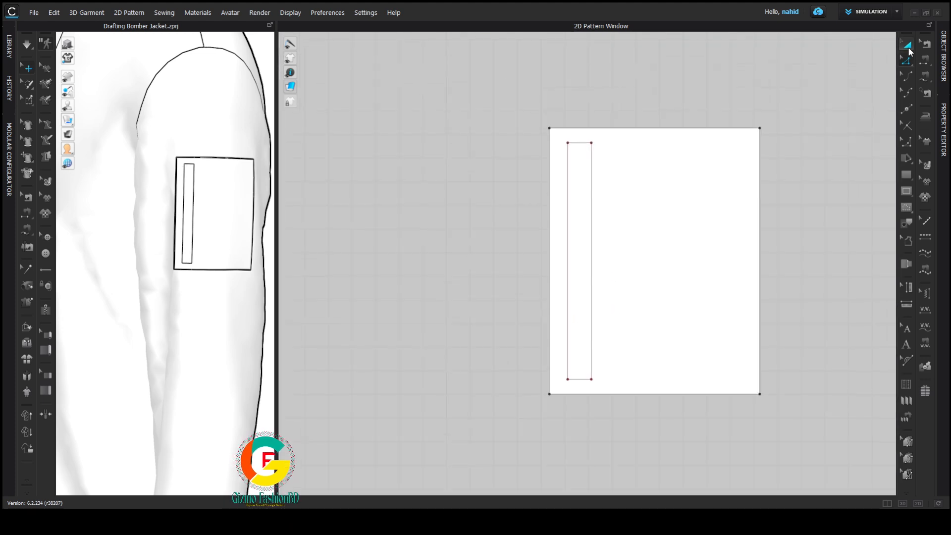
Cut the narrow rectangle out of the pocket piece and delete the separated strip to leave an open slot
{"action": "right_click", "coordinate": [590, 237]}
{"action": "left_click", "coordinate": [616, 363]}
{"action": "left_click", "coordinate": [583, 215]}
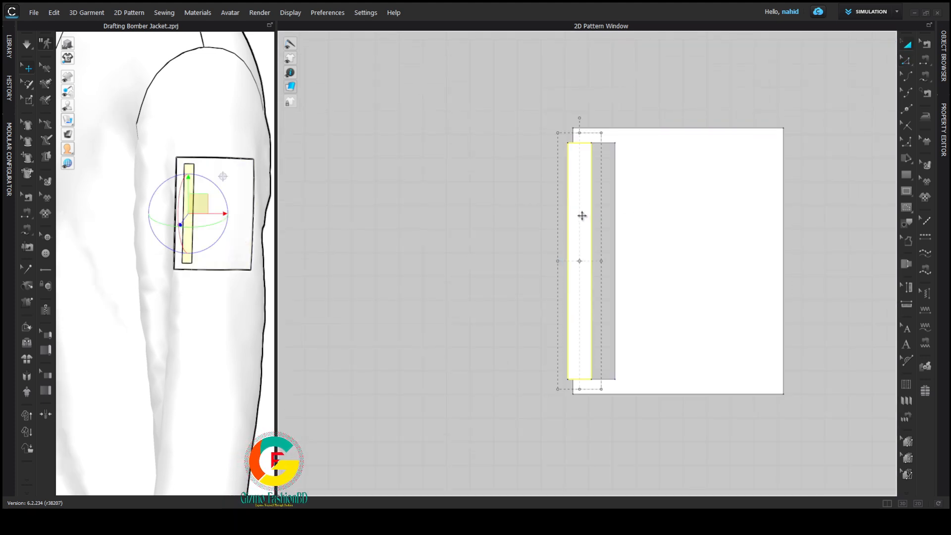
{"action": "key", "text": "Delete"}
Create a zipper between the two long edges of the pocket slot and simulate it on the sleeve
{"action": "left_click", "coordinate": [44, 315]}
{"action": "left_click", "coordinate": [615, 143]}
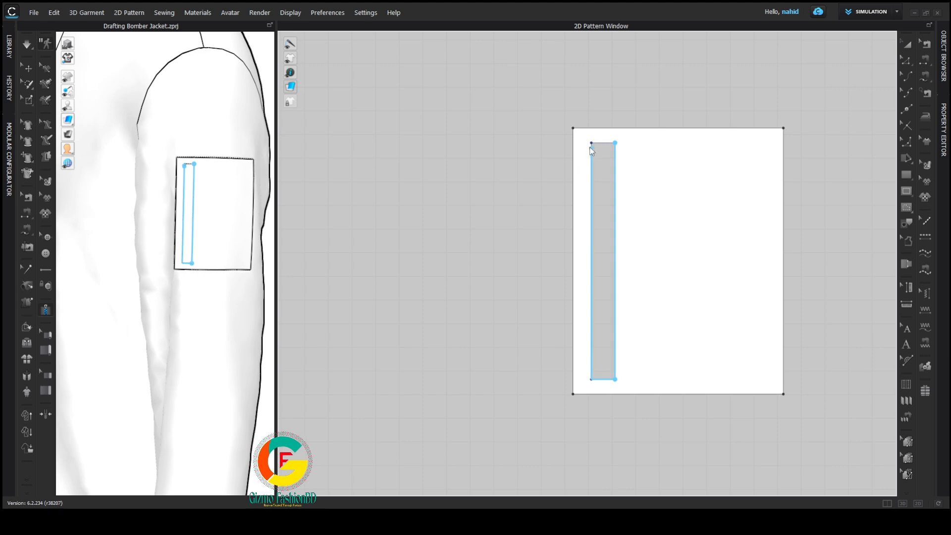
{"action": "double_click", "coordinate": [591, 379]}
{"action": "key", "text": "space"}
{"action": "scroll", "coordinate": [191, 198], "scroll_direction": "up", "scroll_amount": 2}
{"action": "right_click_drag", "start_coordinate": [193, 198], "coordinate": [257, 191]}
{"action": "scroll", "coordinate": [222, 194], "scroll_direction": "down", "scroll_amount": 2}
{"action": "key", "text": "space"}
Draw an internal rectangle about 5.2 by 10 cm on the pocket beside the zipper slot
{"action": "key", "text": "g"}
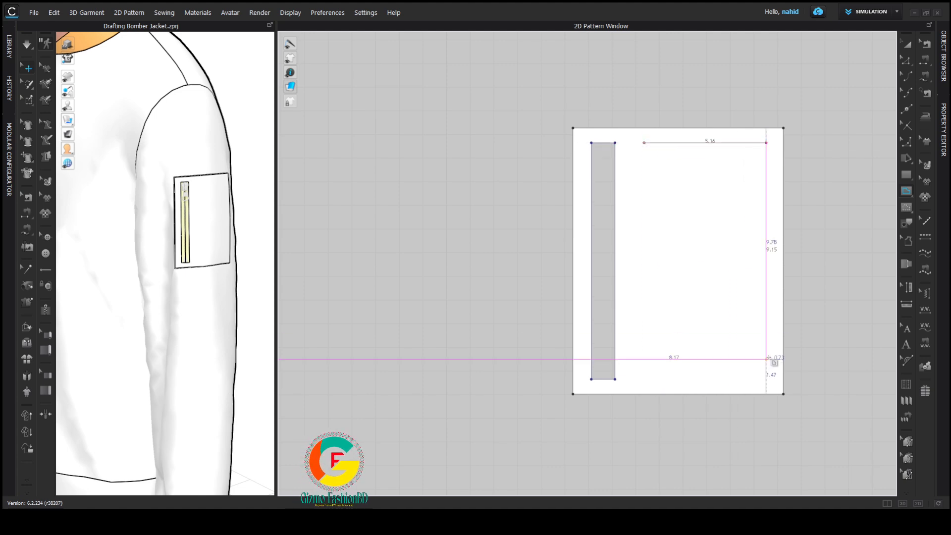
{"action": "left_click", "coordinate": [766, 380]}
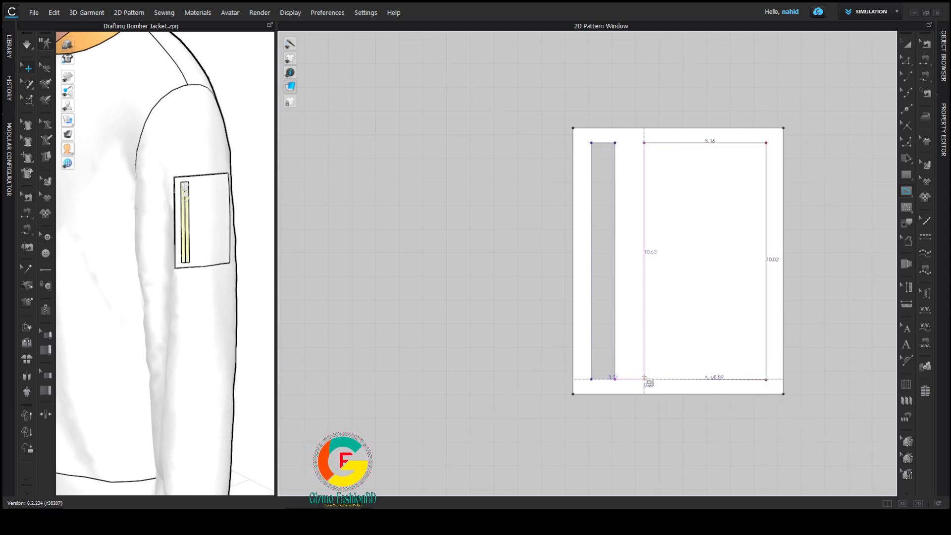
{"action": "left_click", "coordinate": [644, 143]}
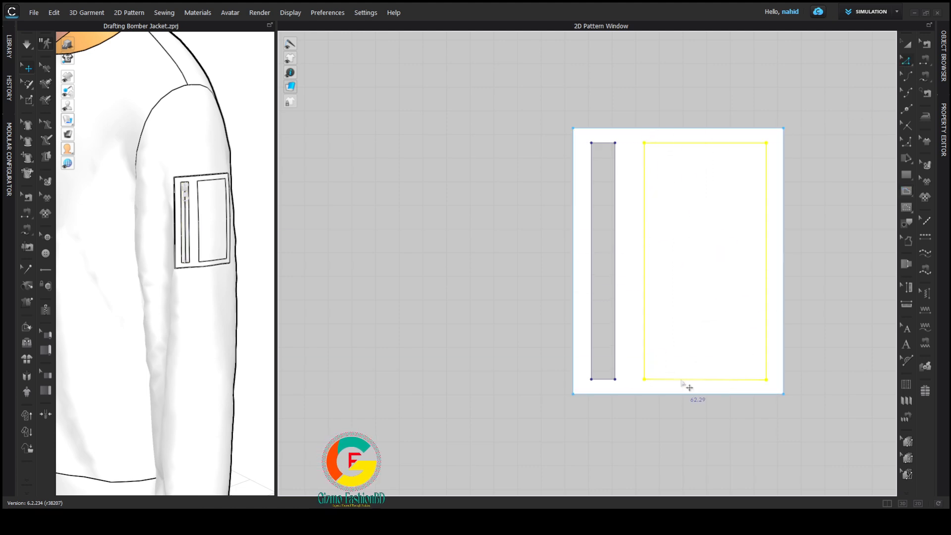
{"action": "scroll", "coordinate": [626, 194], "scroll_direction": "down", "scroll_amount": 3}
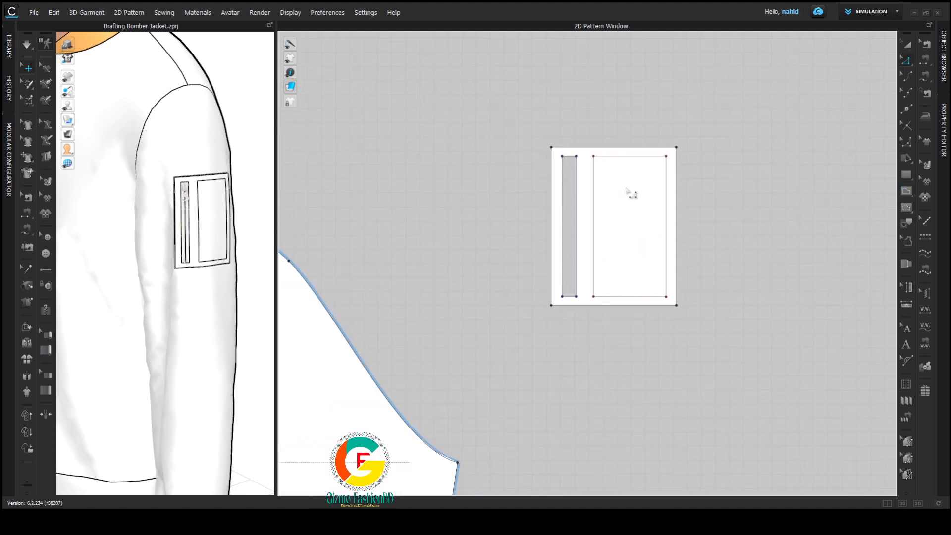
Widen the pocket's internal rectangle by moving its long edge closer to the zipper slot
{"action": "right_click_drag", "start_coordinate": [221, 211], "coordinate": [213, 216]}
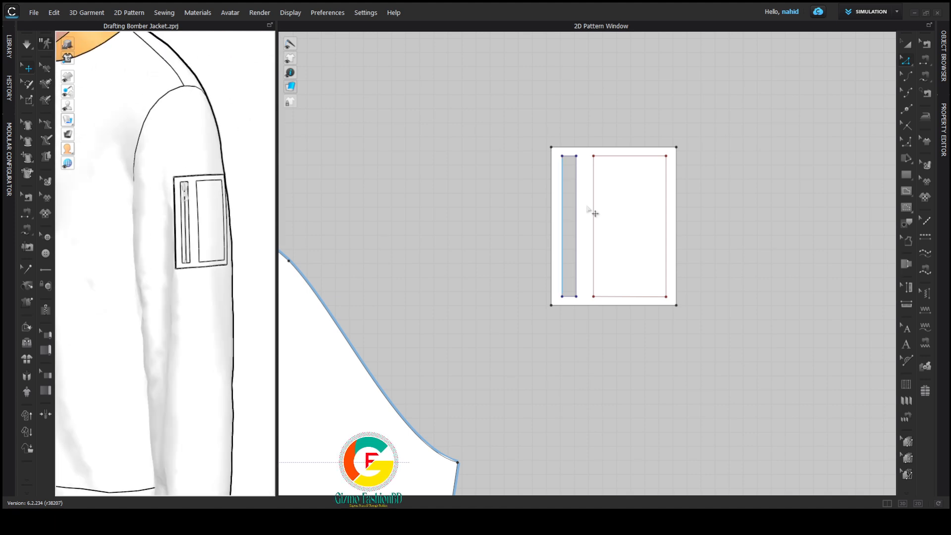
{"action": "scroll", "coordinate": [592, 207], "scroll_direction": "up", "scroll_amount": 3}
{"action": "left_click_drag", "start_coordinate": [584, 207], "coordinate": [576, 205]}
{"action": "scroll", "coordinate": [579, 194], "scroll_direction": "down", "scroll_amount": 4}
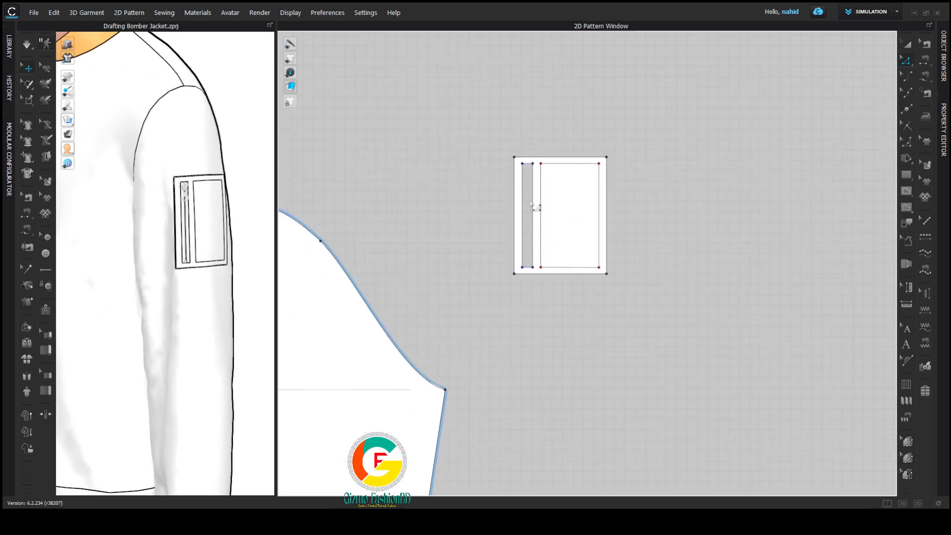
Add an offset internal line inside the rectangle, parallel to its long edge beside the zipper
{"action": "scroll", "coordinate": [545, 203], "scroll_direction": "up", "scroll_amount": 3}
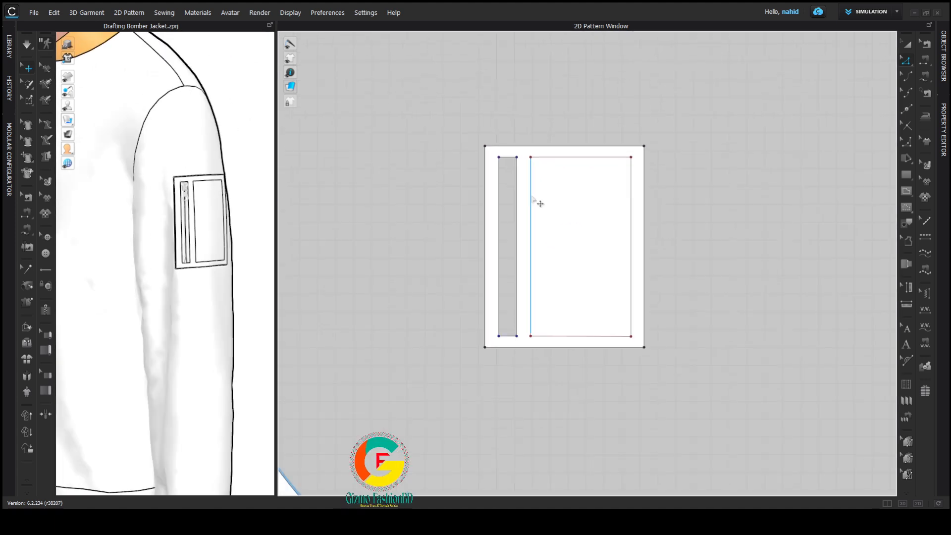
{"action": "left_click", "coordinate": [567, 293]}
{"action": "left_click", "coordinate": [488, 211]}
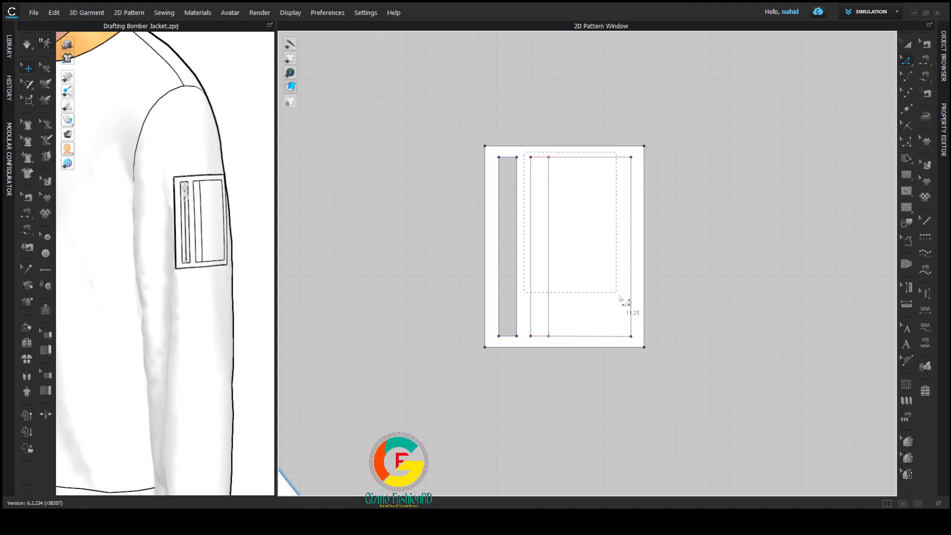
Copy the internal rectangle with its offset line as a separate pattern piece and place it beside the pocket
{"action": "left_click_drag", "start_coordinate": [620, 297], "coordinate": [641, 348]}
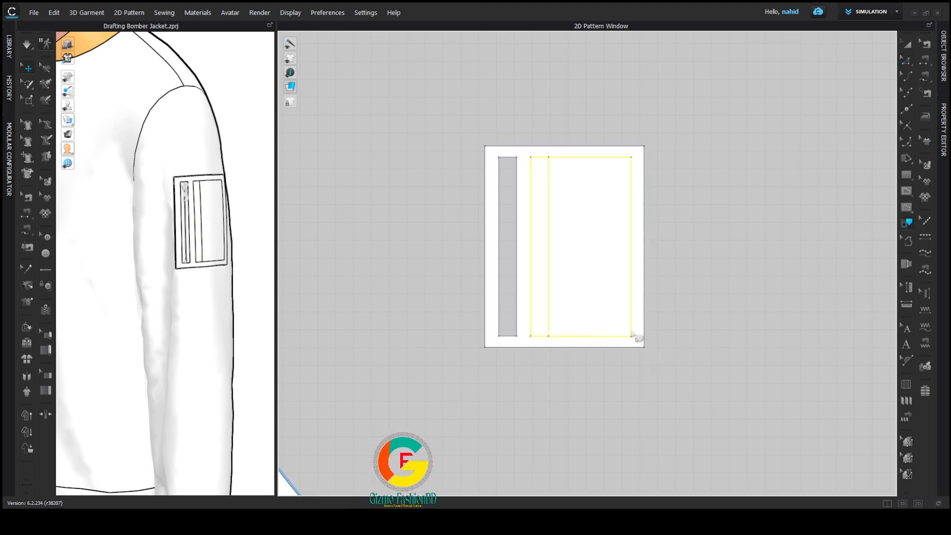
{"action": "key", "text": "ctrl+c"}
{"action": "key", "text": "ctrl+v"}
{"action": "left_click", "coordinate": [718, 251]}
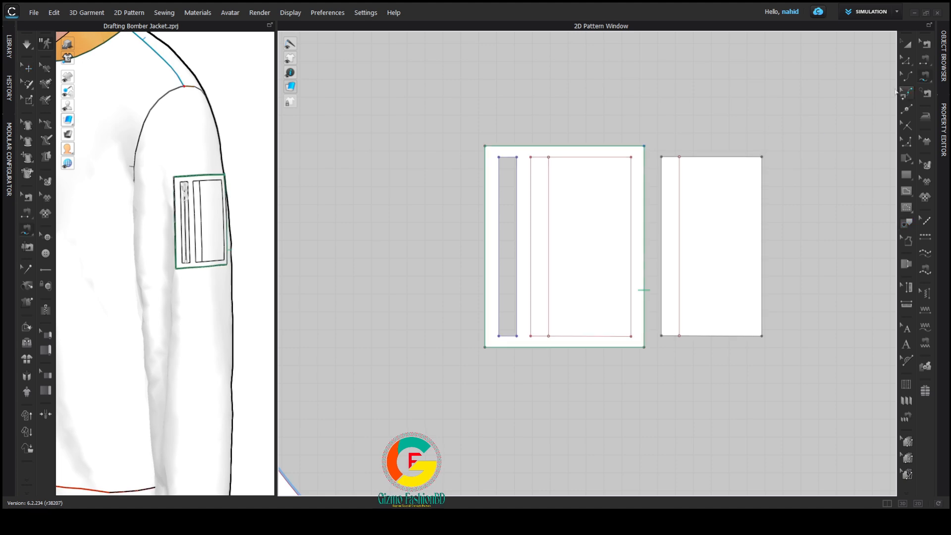
Sew the separate piece to the pocket's internal rectangle around three sides, leaving the long edge beside the zipper open, and settle it onto the pocket
{"action": "key", "text": "Escape"}
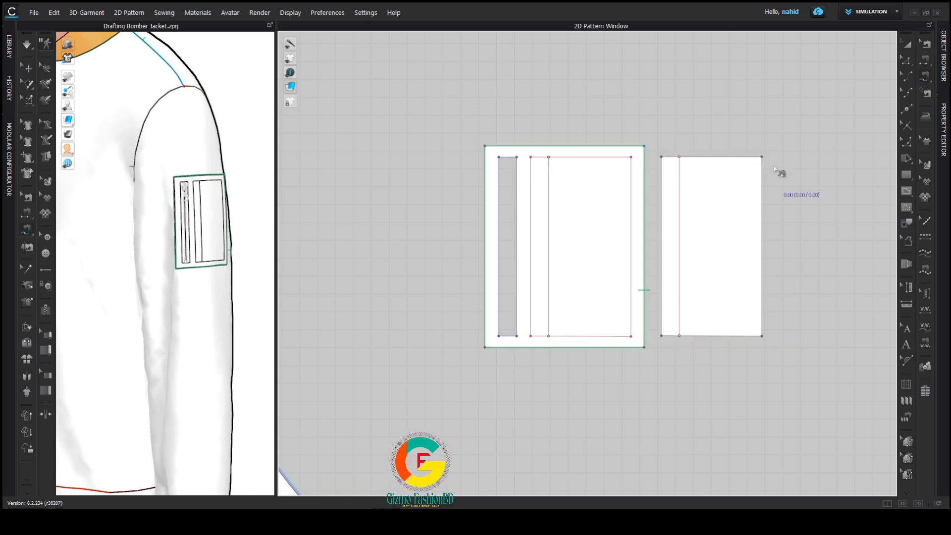
{"action": "left_click", "coordinate": [667, 337]}
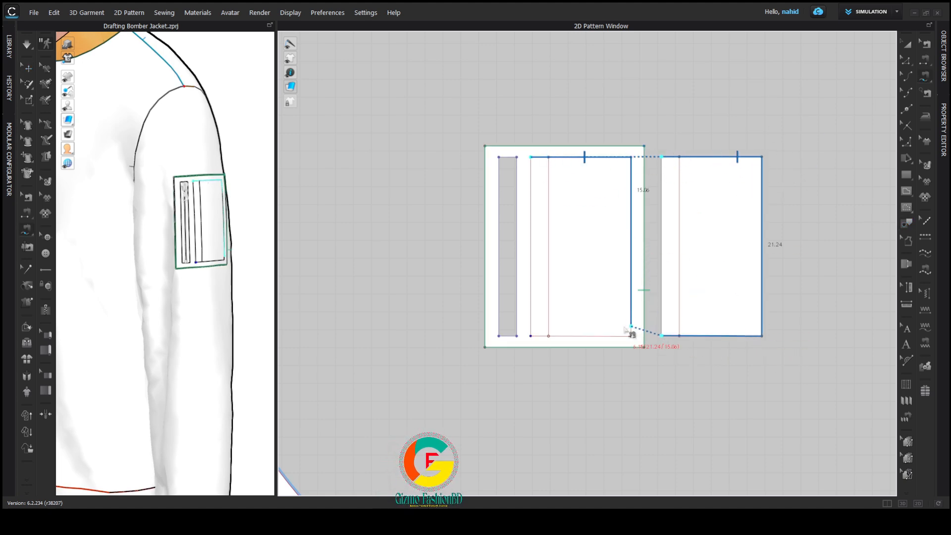
{"action": "left_click", "coordinate": [532, 336]}
{"action": "scroll", "coordinate": [215, 179], "scroll_direction": "down", "scroll_amount": 8}
{"action": "key", "text": "q"}
{"action": "left_click", "coordinate": [234, 213]}
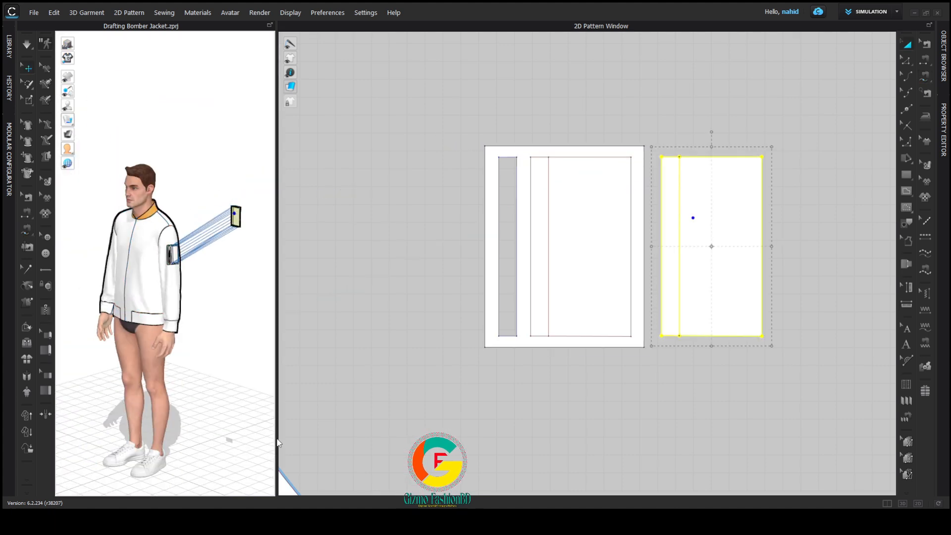
{"action": "scroll", "coordinate": [217, 309], "scroll_direction": "up", "scroll_amount": 10}
{"action": "left_click", "coordinate": [668, 108]}
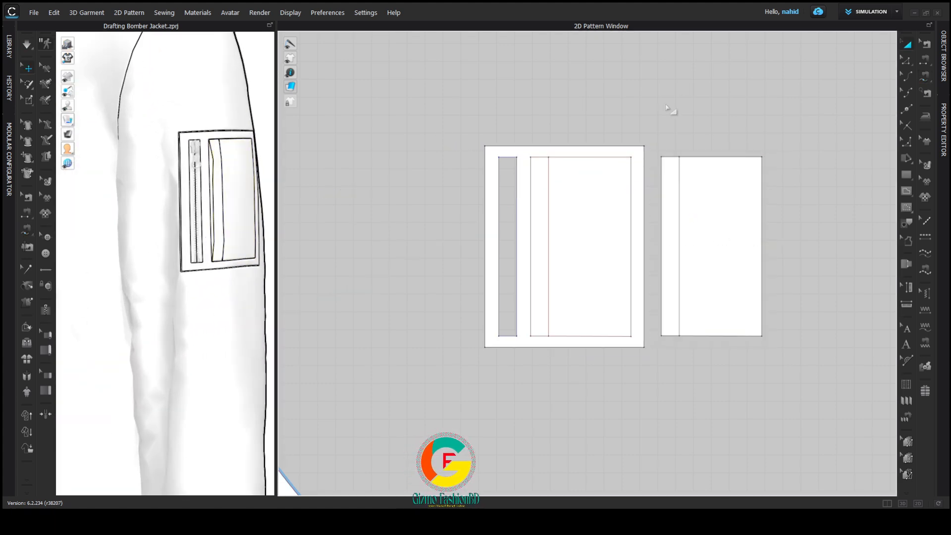
Add a zipper between the internal rectangle's open long edge and the separate piece's internal line, and simulate it onto the sleeve pocket
{"action": "right_click_drag", "start_coordinate": [700, 147], "coordinate": [703, 130]}
{"action": "left_click", "coordinate": [46, 310]}
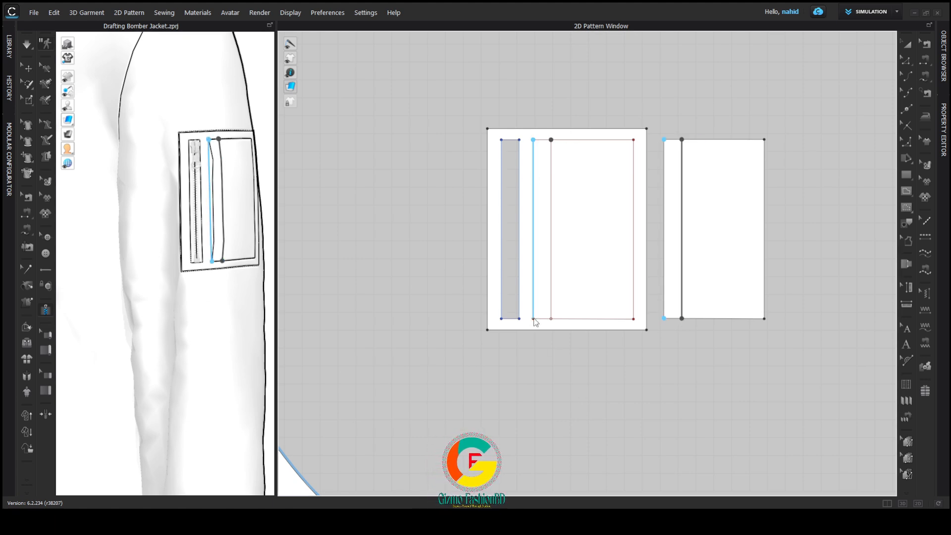
{"action": "double_click", "coordinate": [682, 319]}
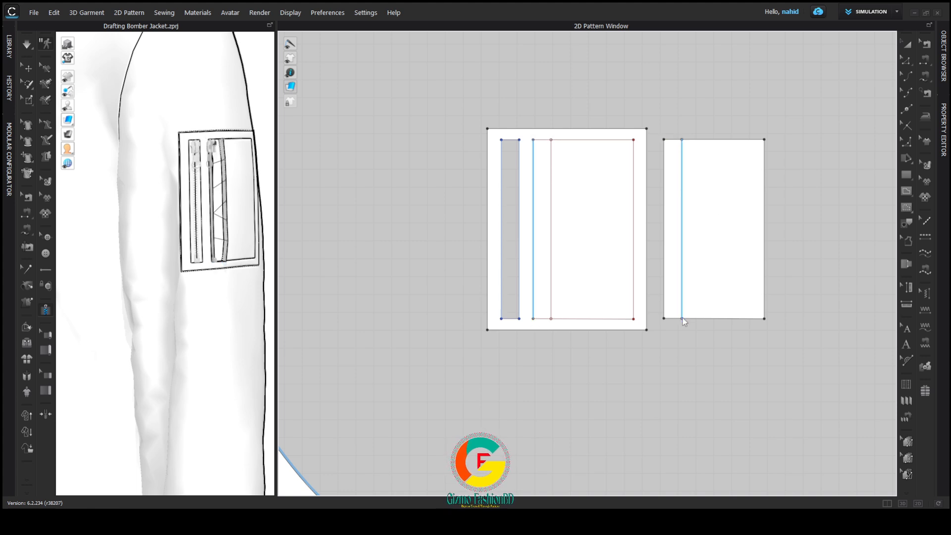
{"action": "key", "text": "space"}
{"action": "middle_click_drag", "start_coordinate": [166, 290], "coordinate": [169, 225]}
{"action": "key", "text": "space"}
{"action": "scroll", "coordinate": [156, 164], "scroll_direction": "down", "scroll_amount": 4}
{"action": "key", "text": "q"}
{"action": "left_click", "coordinate": [157, 155]}
{"action": "scroll", "coordinate": [170, 224], "scroll_direction": "up", "scroll_amount": 5}
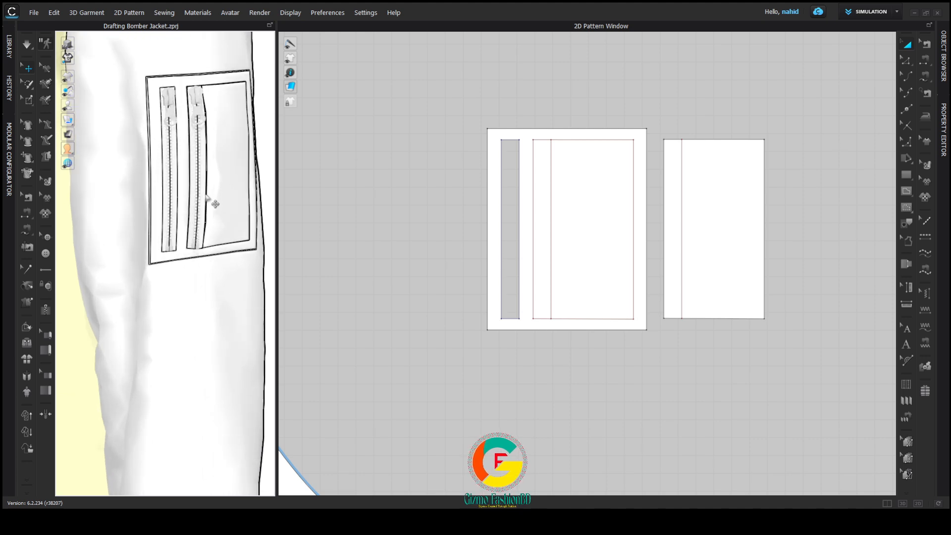
Pin the separate piece's long edge beside its internal line and simulate the garment
{"action": "left_click", "coordinate": [213, 186]}
{"action": "key", "text": "space"}
{"action": "left_click", "coordinate": [685, 83]}
{"action": "left_click", "coordinate": [28, 100]}
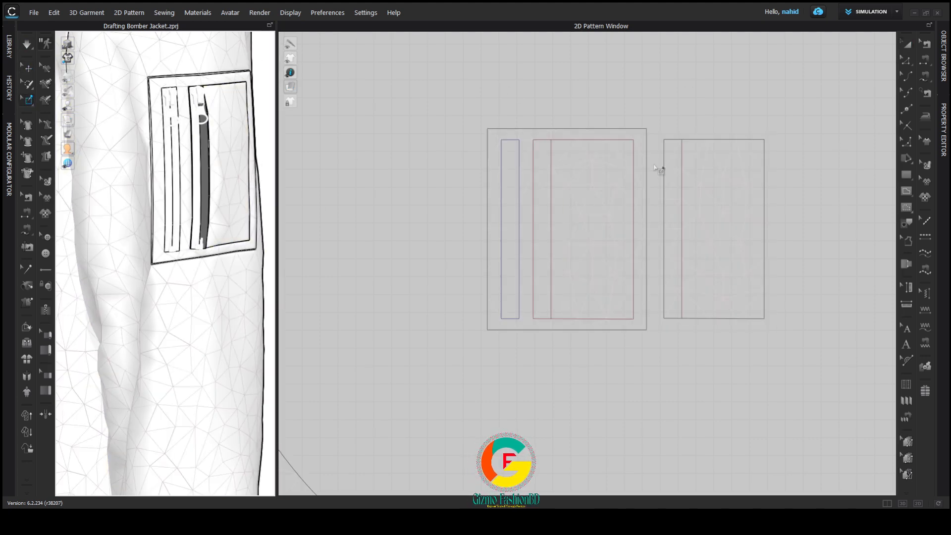
{"action": "left_click_drag", "start_coordinate": [654, 133], "coordinate": [669, 328]}
{"action": "key", "text": "space"}
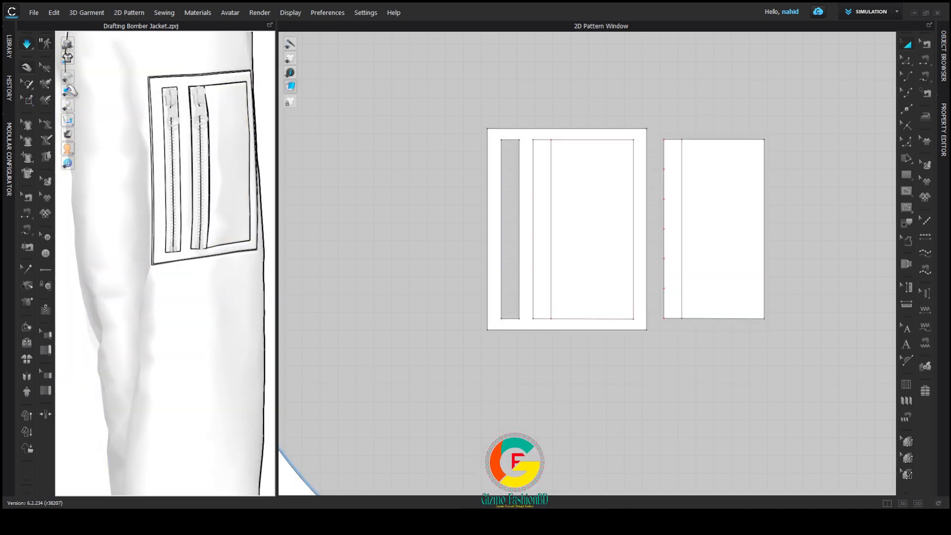
Pull the pocket piece's zipper-side edge outward on the sleeve in short simulation runs
{"action": "key", "text": "space"}
{"action": "right_click_drag", "start_coordinate": [209, 176], "coordinate": [235, 177]}
{"action": "left_click_drag", "start_coordinate": [215, 161], "coordinate": [241, 163]}
{"action": "key", "text": "space"}
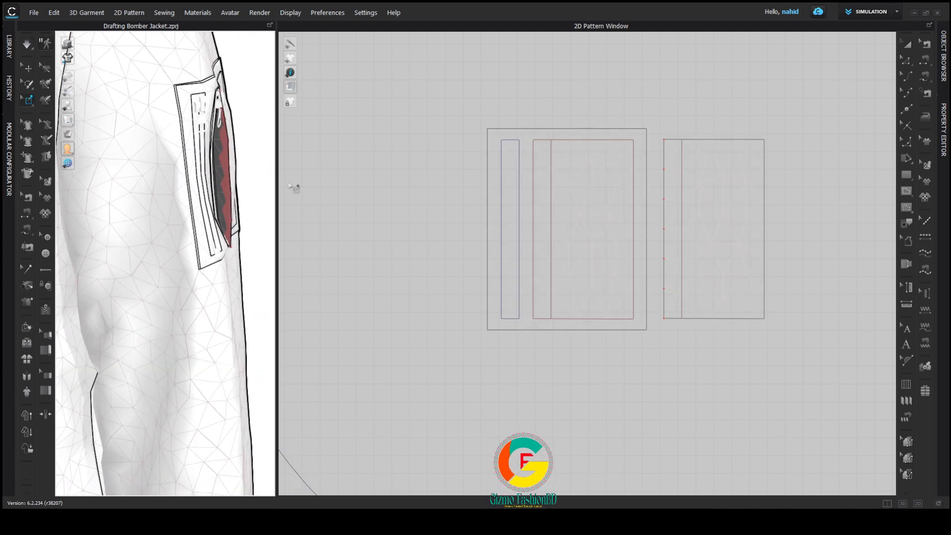
{"action": "key", "text": "space"}
{"action": "right_click_drag", "start_coordinate": [242, 164], "coordinate": [207, 159]}
{"action": "left_click_drag", "start_coordinate": [213, 96], "coordinate": [231, 87]}
{"action": "key", "text": "space"}
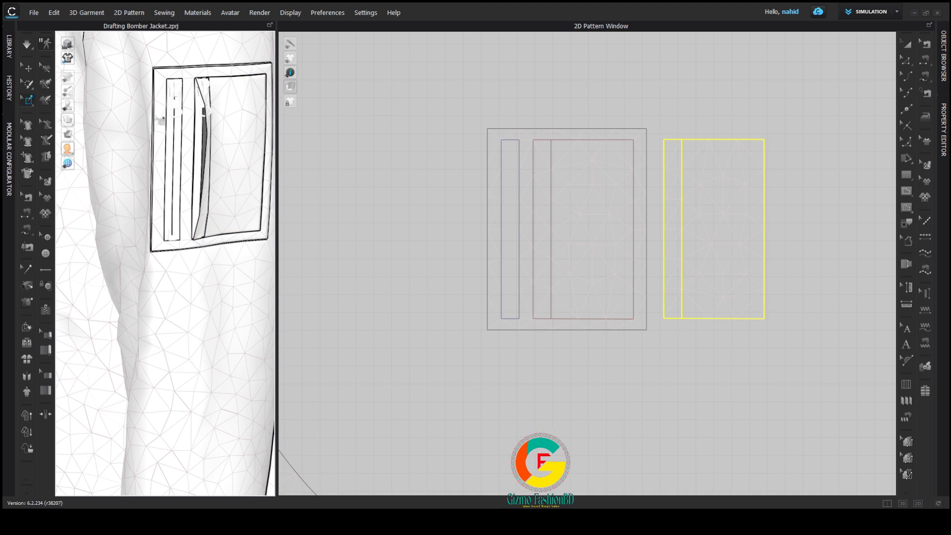
Simulate again while pulling the middle of the pocket opening away from the zipper to shape the folded flap
{"action": "left_click", "coordinate": [214, 94]}
{"action": "key", "text": "q"}
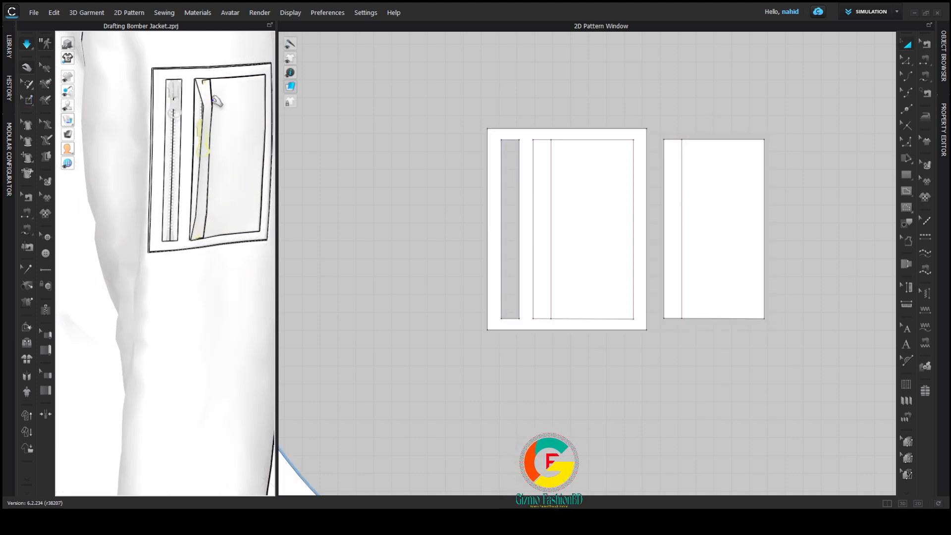
{"action": "left_click", "coordinate": [212, 141]}
{"action": "left_click_drag", "start_coordinate": [210, 142], "coordinate": [243, 133]}
{"action": "key", "text": "space"}
{"action": "left_click", "coordinate": [670, 118]}
Set the additional rendering thickness of both pocket pieces to 1 mm
{"action": "scroll", "coordinate": [204, 186], "scroll_direction": "down", "scroll_amount": 4}
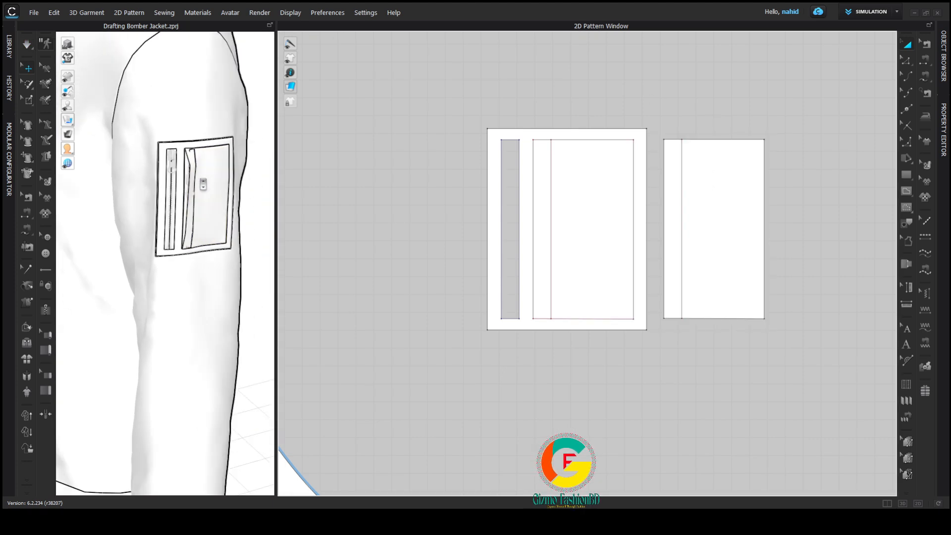
{"action": "right_click_drag", "start_coordinate": [204, 186], "coordinate": [232, 187]}
{"action": "left_click", "coordinate": [714, 198]}
{"action": "left_click", "coordinate": [945, 144]}
{"action": "left_click", "coordinate": [493, 258], "text": "shift"}
{"action": "left_click", "coordinate": [871, 362]}
{"action": "type", "text": "1"}
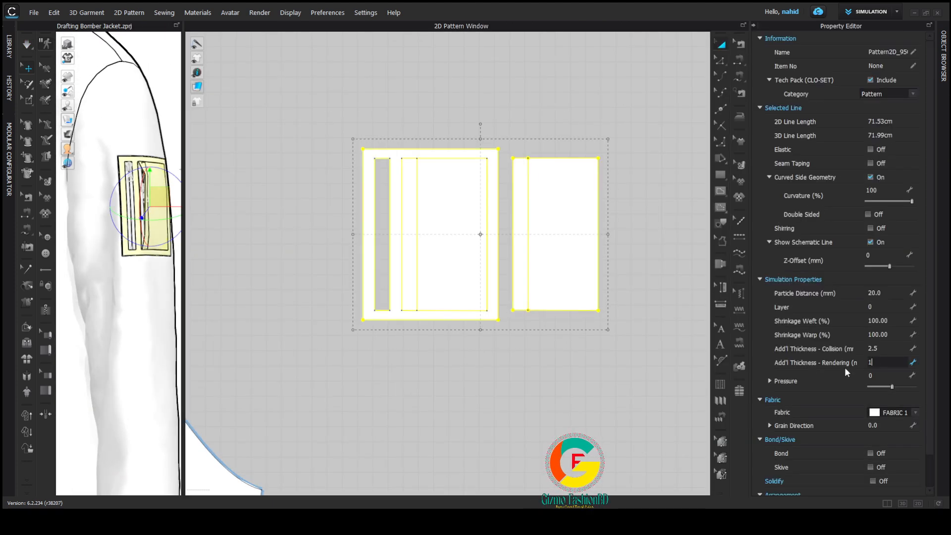
{"action": "key", "text": "Return"}
{"action": "left_click", "coordinate": [649, 324]}
Change the outer pocket zipper's puller to the slim straight bar and its slider to the fourth shape offered
{"action": "scroll", "coordinate": [117, 223], "scroll_direction": "down", "scroll_amount": 4}
{"action": "scroll", "coordinate": [117, 242], "scroll_direction": "up", "scroll_amount": 1}
{"action": "left_click", "coordinate": [117, 242]}
{"action": "scroll", "coordinate": [117, 246], "scroll_direction": "up", "scroll_amount": 5}
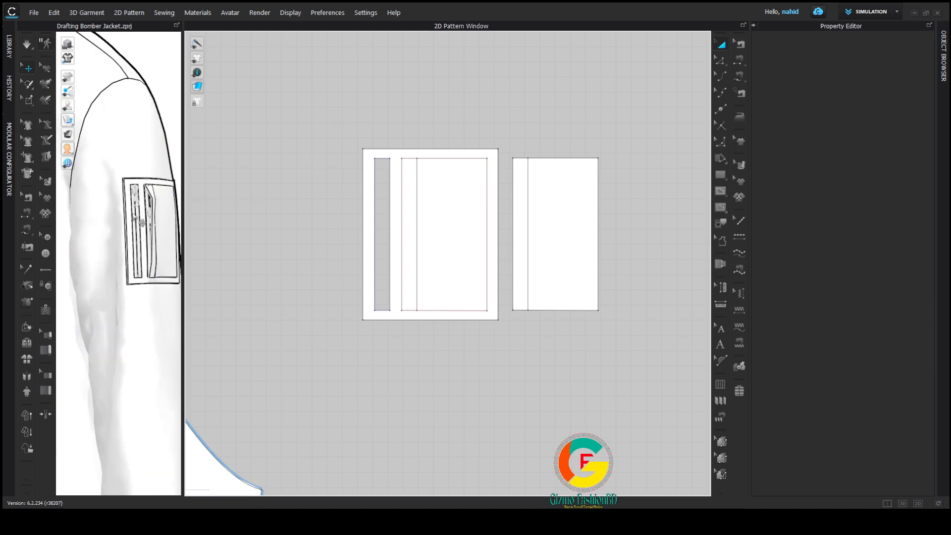
{"action": "left_click", "coordinate": [121, 175]}
{"action": "left_click", "coordinate": [127, 182]}
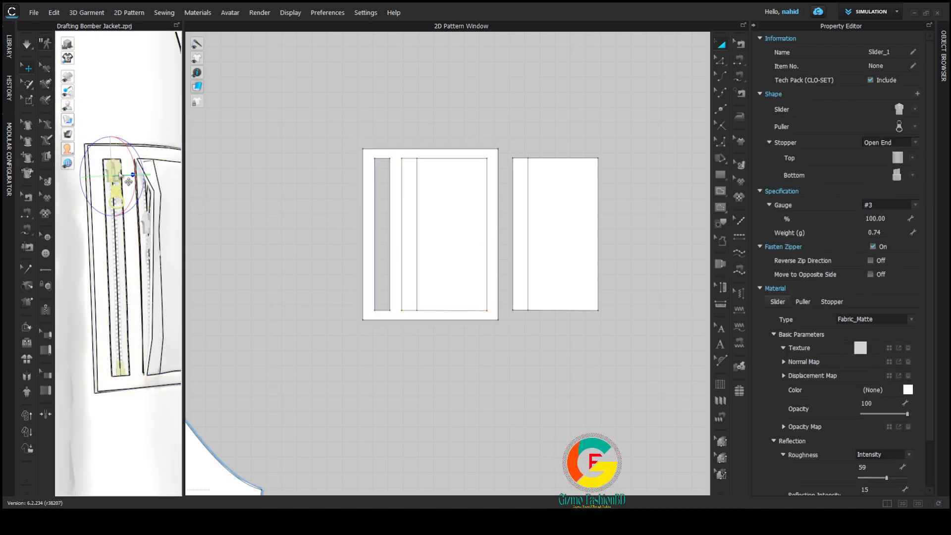
{"action": "left_click", "coordinate": [915, 127]}
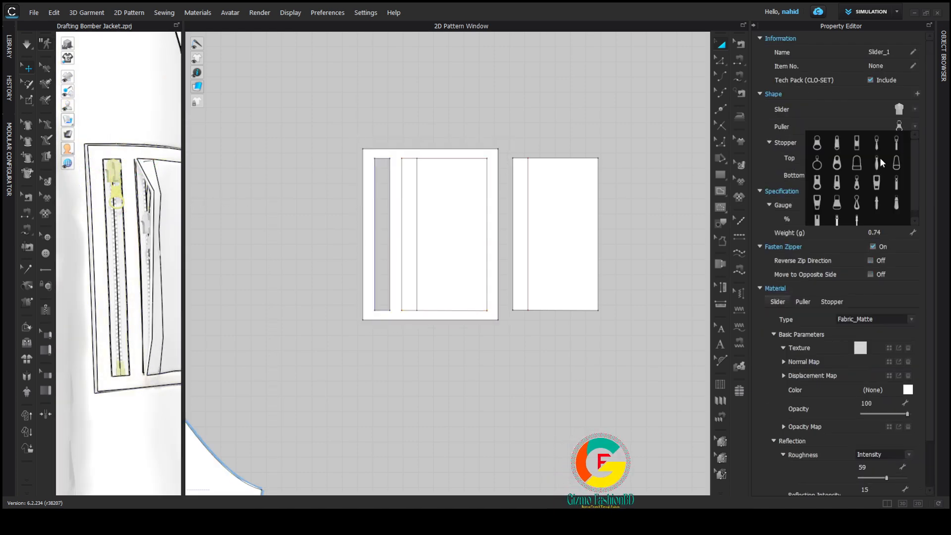
{"action": "left_click", "coordinate": [897, 144]}
{"action": "left_click", "coordinate": [913, 109]}
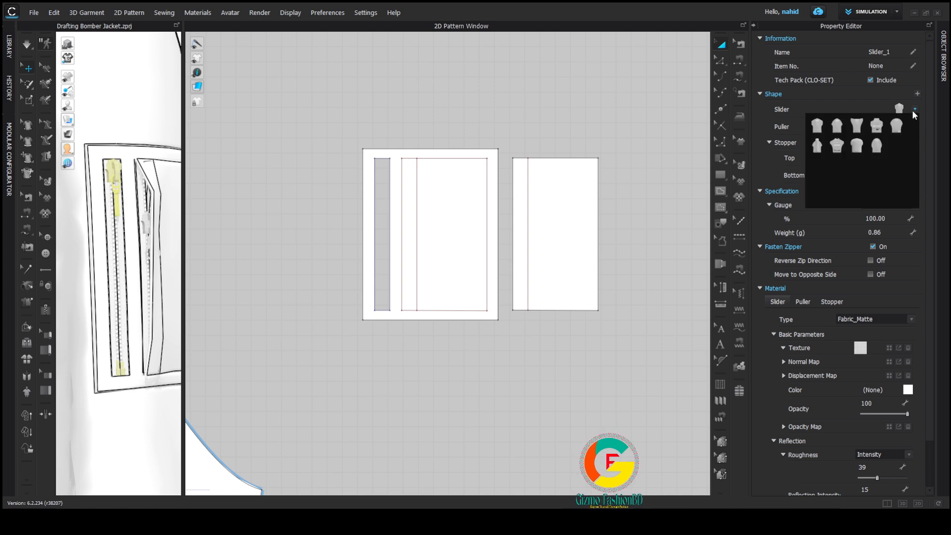
{"action": "left_click", "coordinate": [837, 146]}
{"action": "left_click", "coordinate": [912, 109]}
{"action": "left_click", "coordinate": [875, 125]}
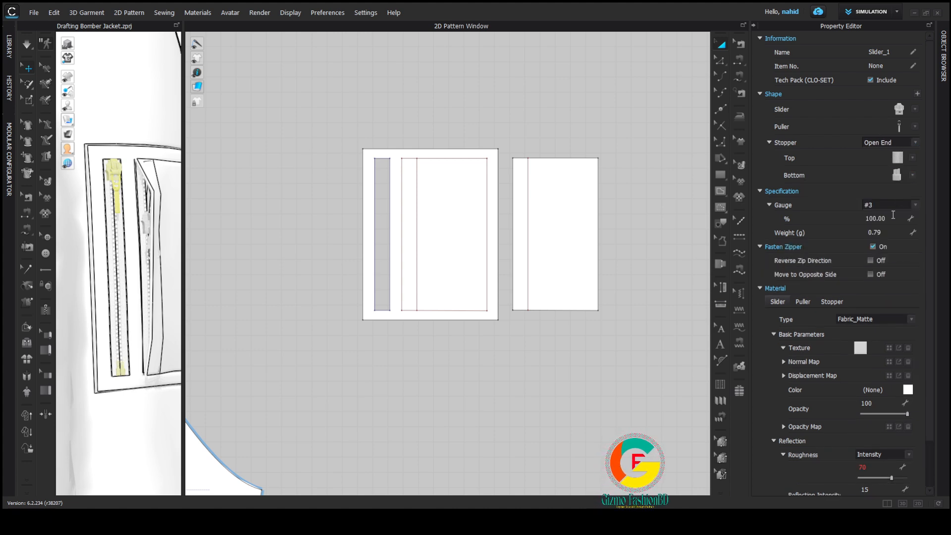
{"action": "left_click", "coordinate": [641, 338]}
Set the outer zipper slider's material to Metal with the Anti Nickel Silver preset, and show the garment with its textured surface
{"action": "left_click", "coordinate": [28, 68]}
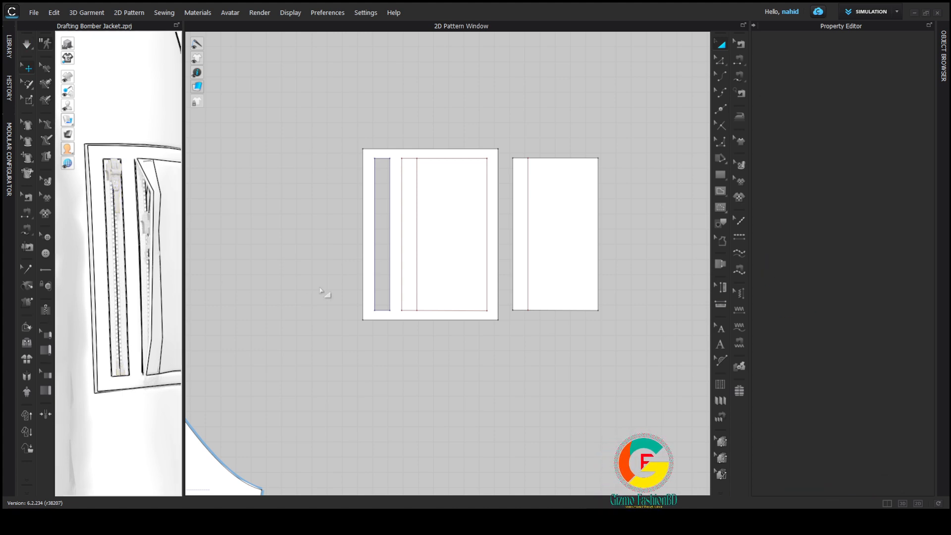
{"action": "right_click_drag", "start_coordinate": [146, 238], "coordinate": [106, 221]}
{"action": "left_click", "coordinate": [116, 173]}
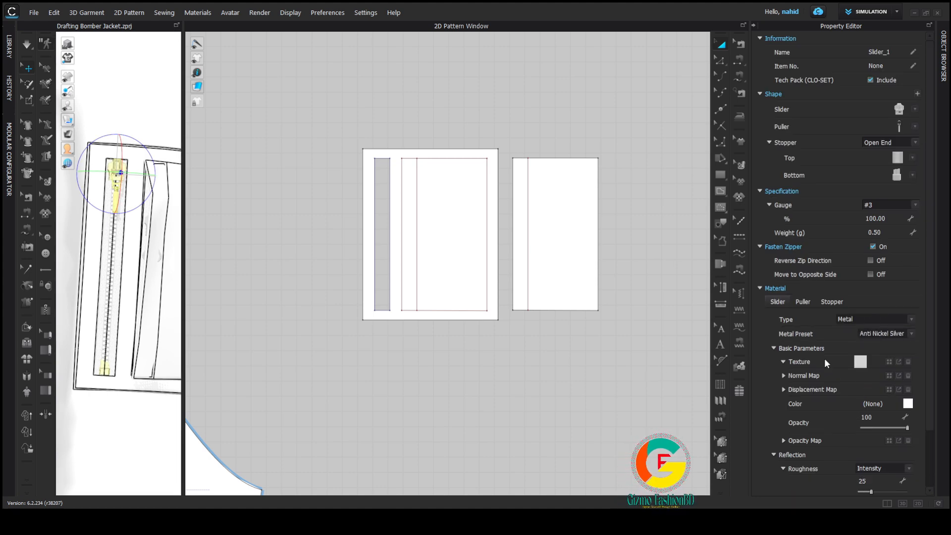
{"action": "left_click", "coordinate": [565, 374]}
{"action": "left_click", "coordinate": [67, 58]}
{"action": "scroll", "coordinate": [119, 168], "scroll_direction": "up", "scroll_amount": 3}
{"action": "scroll", "coordinate": [119, 169], "scroll_direction": "down", "scroll_amount": 2}
{"action": "mouse_move", "coordinate": [119, 169]}
{"action": "right_mouse_down"}
{"action": "mouse_move", "coordinate": [67, 181]}
{"action": "mouse_move", "coordinate": [118, 191]}
{"action": "right_mouse_up"}
Give the second pocket zipper a new slider shape and the slim straight bar puller, and choose another material type for its slider
{"action": "left_click", "coordinate": [148, 219]}
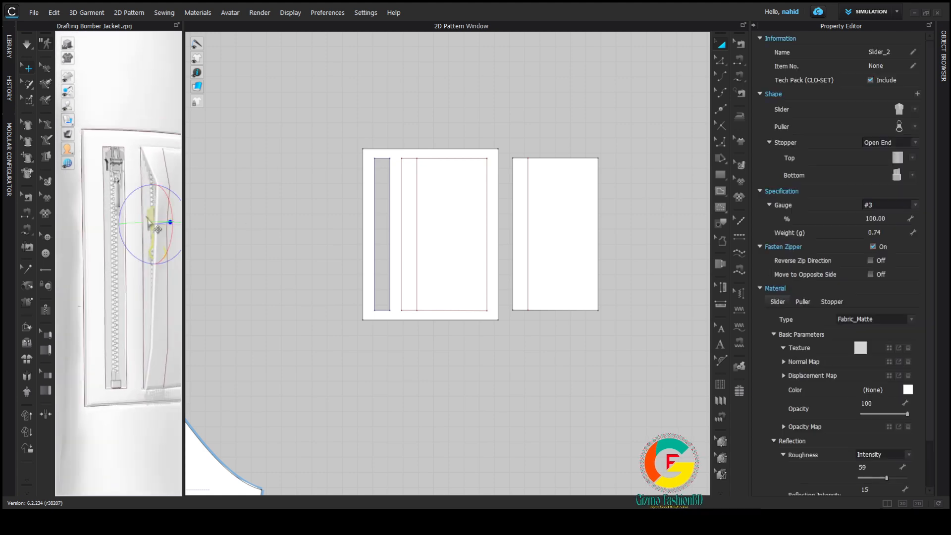
{"action": "left_click", "coordinate": [916, 109]}
{"action": "left_click", "coordinate": [837, 146]}
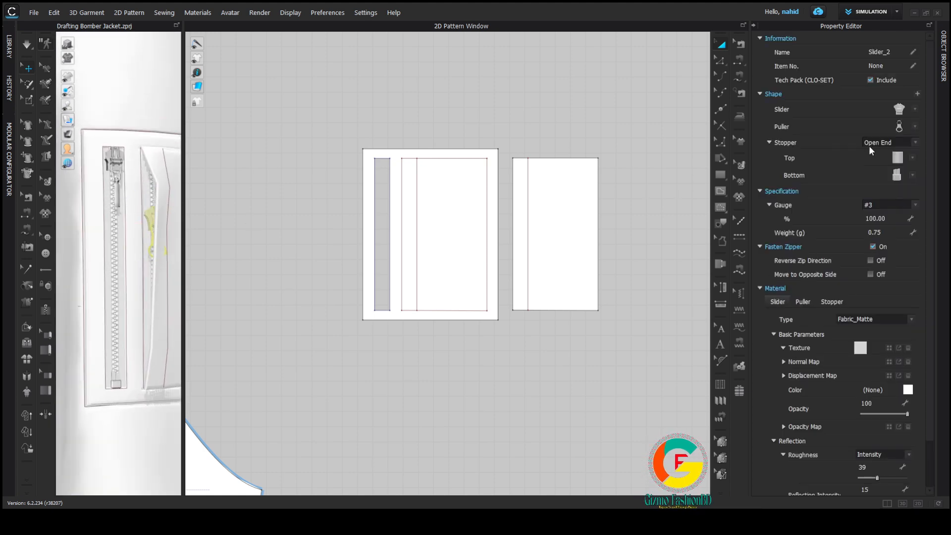
{"action": "left_click", "coordinate": [915, 126]}
{"action": "left_click", "coordinate": [908, 143]}
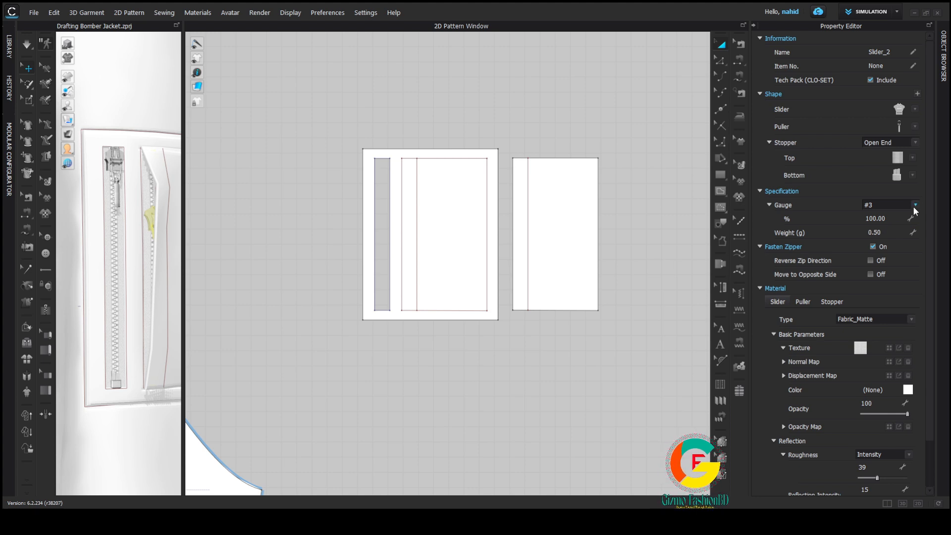
{"action": "scroll", "coordinate": [885, 278], "scroll_direction": "down", "scroll_amount": 2}
{"action": "left_click", "coordinate": [874, 268]}
{"action": "left_click", "coordinate": [858, 325]}
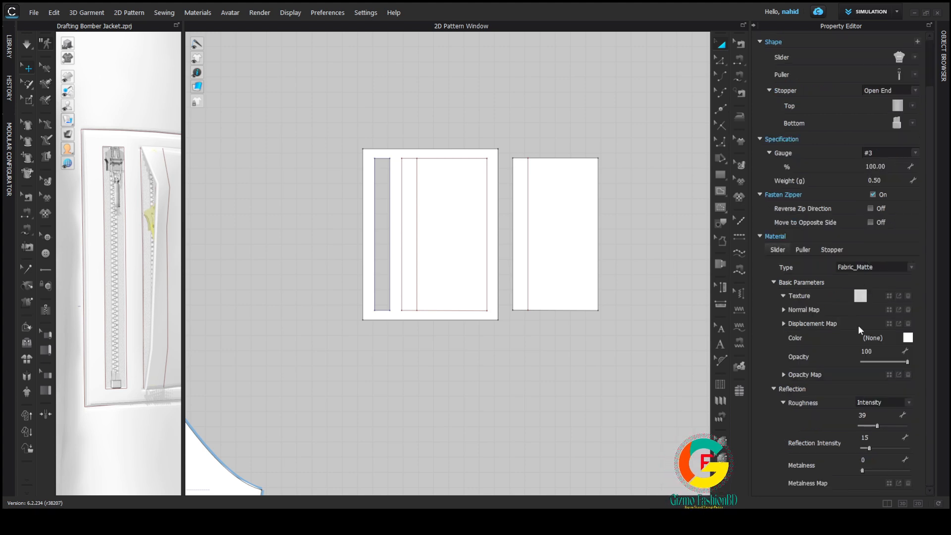
{"action": "left_click", "coordinate": [684, 208]}
Simulate briefly while nudging the pocket flap beside the second zipper
{"action": "scroll", "coordinate": [142, 260], "scroll_direction": "down", "scroll_amount": 3}
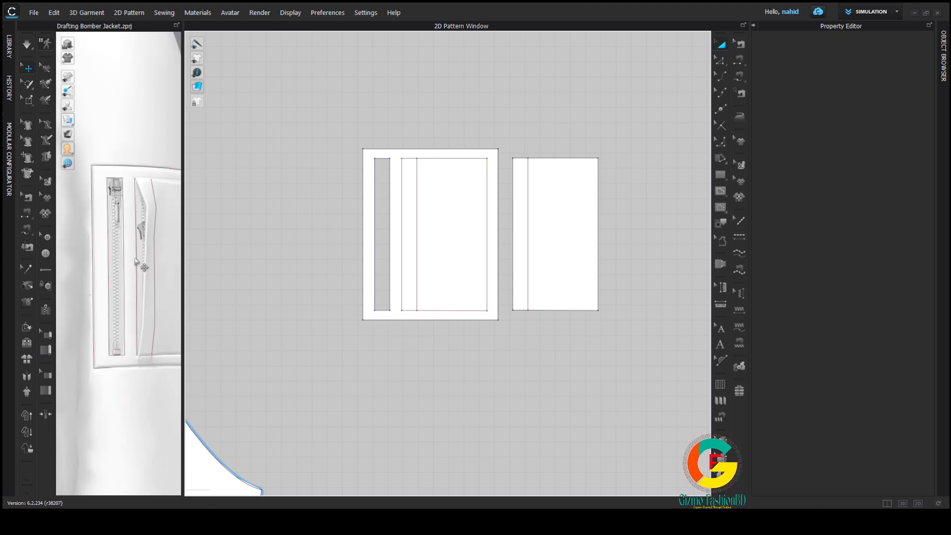
{"action": "key", "text": "space"}
{"action": "mouse_move", "coordinate": [143, 261]}
{"action": "left_mouse_down"}
{"action": "mouse_move", "coordinate": [156, 240]}
{"action": "mouse_move", "coordinate": [175, 266]}
{"action": "mouse_move", "coordinate": [148, 260]}
{"action": "left_mouse_up"}
{"action": "key", "text": "space"}
Move both pocket pieces together to a free spot beside the sleeve pattern
{"action": "scroll", "coordinate": [136, 261], "scroll_direction": "down", "scroll_amount": 10}
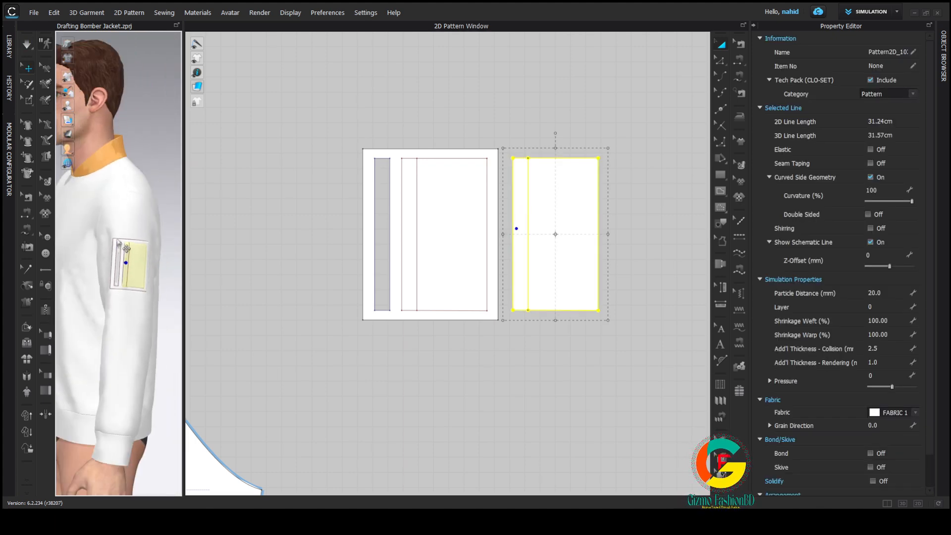
{"action": "right_click_drag", "start_coordinate": [122, 208], "coordinate": [147, 193]}
{"action": "scroll", "coordinate": [484, 227], "scroll_direction": "down", "scroll_amount": 10}
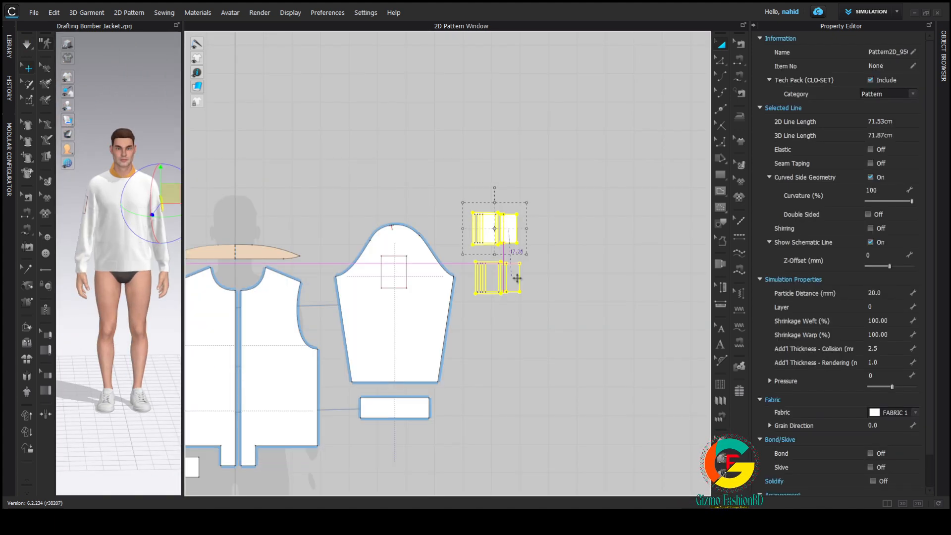
{"action": "left_click_drag", "start_coordinate": [517, 278], "coordinate": [517, 278]}
{"action": "scroll", "coordinate": [518, 278], "scroll_direction": "down", "scroll_amount": 2}
{"action": "middle_click_drag", "start_coordinate": [518, 279], "coordinate": [633, 194]}
Draw a narrow upright internal rectangle 0.5 in wide on the lower front body, mirrored on the opposite front
{"action": "scroll", "coordinate": [112, 257], "scroll_direction": "up", "scroll_amount": 5}
{"action": "left_click", "coordinate": [128, 230]}
{"action": "right_click_drag", "start_coordinate": [174, 194], "coordinate": [163, 192]}
{"action": "scroll", "coordinate": [429, 270], "scroll_direction": "up", "scroll_amount": 5}
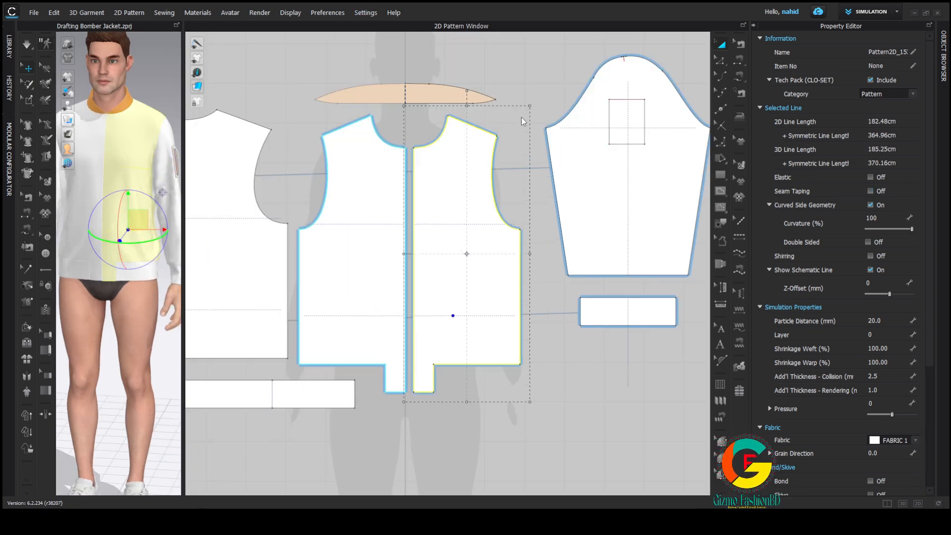
{"action": "left_click", "coordinate": [460, 228]}
{"action": "left_click", "coordinate": [723, 192]}
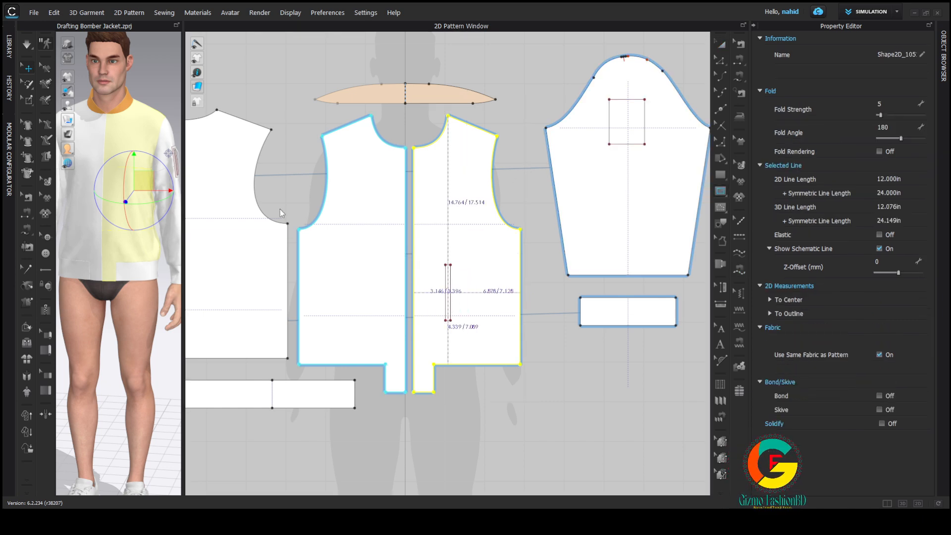
{"action": "right_click_drag", "start_coordinate": [138, 232], "coordinate": [138, 231]}
Tilt the narrow front rectangle so its lower end slants toward the side seam, and position it between the center front and side seam
{"action": "left_click", "coordinate": [720, 48]}
{"action": "scroll", "coordinate": [456, 253], "scroll_direction": "up", "scroll_amount": 1}
{"action": "middle_click_drag", "start_coordinate": [456, 253], "coordinate": [455, 194]}
{"action": "left_click_drag", "start_coordinate": [447, 212], "coordinate": [477, 232]}
{"action": "left_click_drag", "start_coordinate": [476, 205], "coordinate": [452, 212]}
{"action": "left_click_drag", "start_coordinate": [474, 248], "coordinate": [459, 248]}
{"action": "left_click_drag", "start_coordinate": [459, 205], "coordinate": [471, 205]}
{"action": "right_click_drag", "start_coordinate": [130, 230], "coordinate": [101, 232]}
{"action": "left_click_drag", "start_coordinate": [458, 249], "coordinate": [472, 249]}
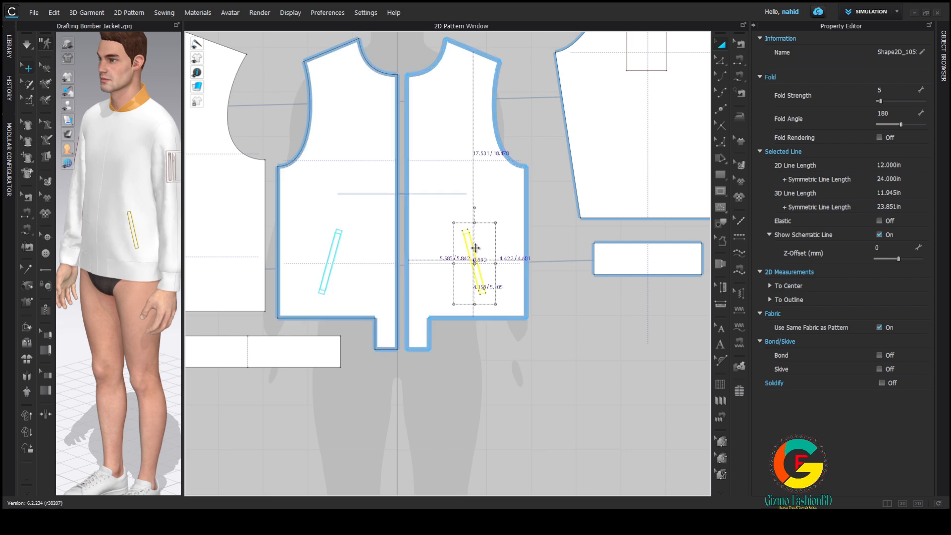
{"action": "scroll", "coordinate": [139, 226], "scroll_direction": "up", "scroll_amount": 3}
{"action": "scroll", "coordinate": [139, 226], "scroll_direction": "up", "scroll_amount": 3}
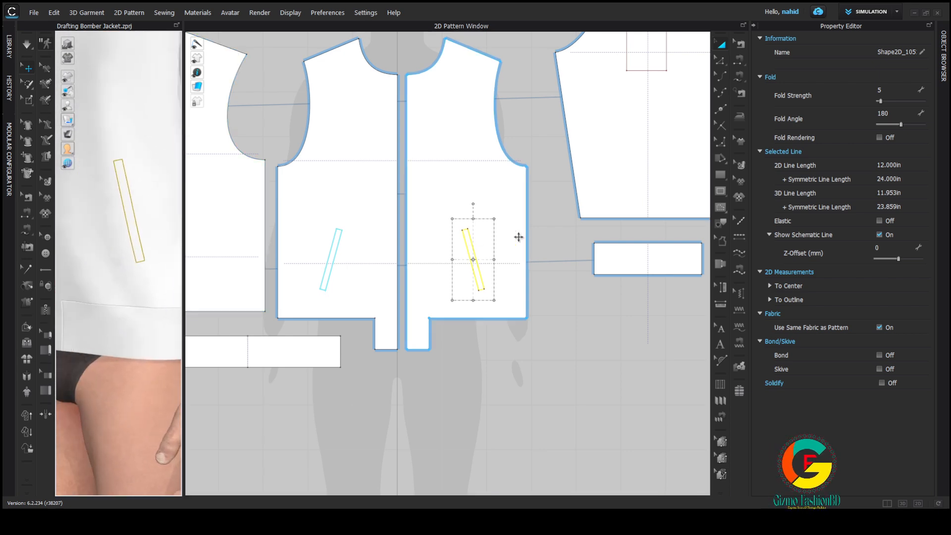
Set both short edges of the slanted front rectangle to 1 in
{"action": "left_click", "coordinate": [547, 241]}
{"action": "scroll", "coordinate": [474, 243], "scroll_direction": "up", "scroll_amount": 6}
{"action": "left_click", "coordinate": [721, 61]}
{"action": "left_click", "coordinate": [443, 191]}
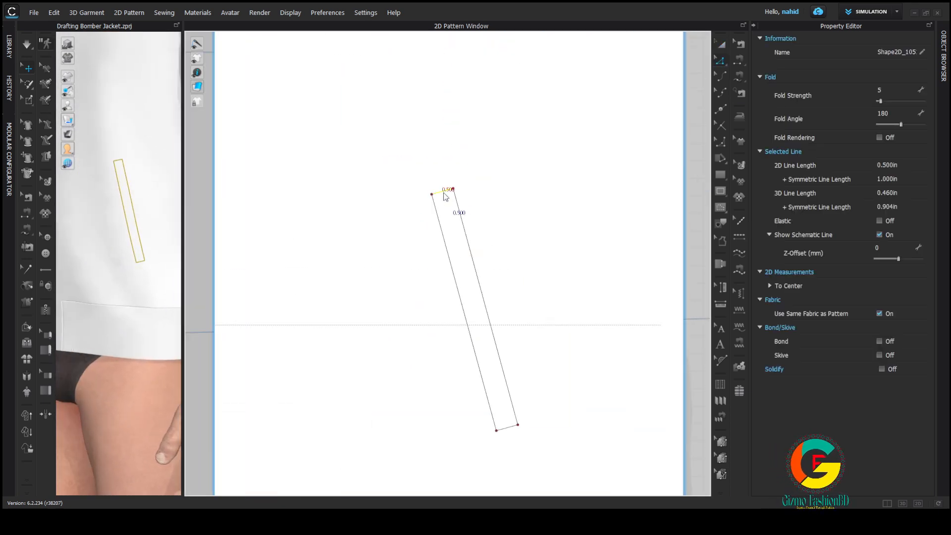
{"action": "type", "text": "1"}
{"action": "left_click", "coordinate": [369, 236]}
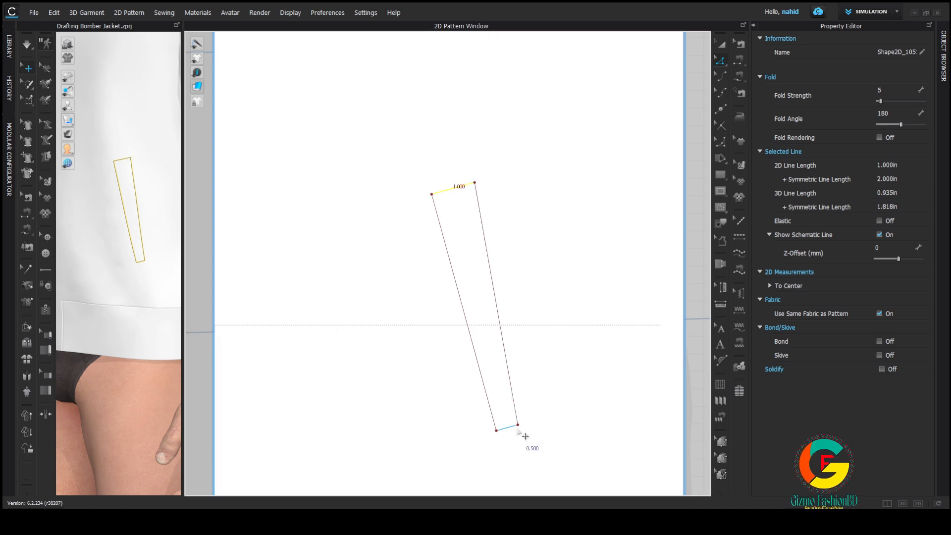
{"action": "right_click", "coordinate": [511, 426]}
{"action": "left_click", "coordinate": [563, 301]}
{"action": "scroll", "coordinate": [472, 230], "scroll_direction": "down", "scroll_amount": 2}
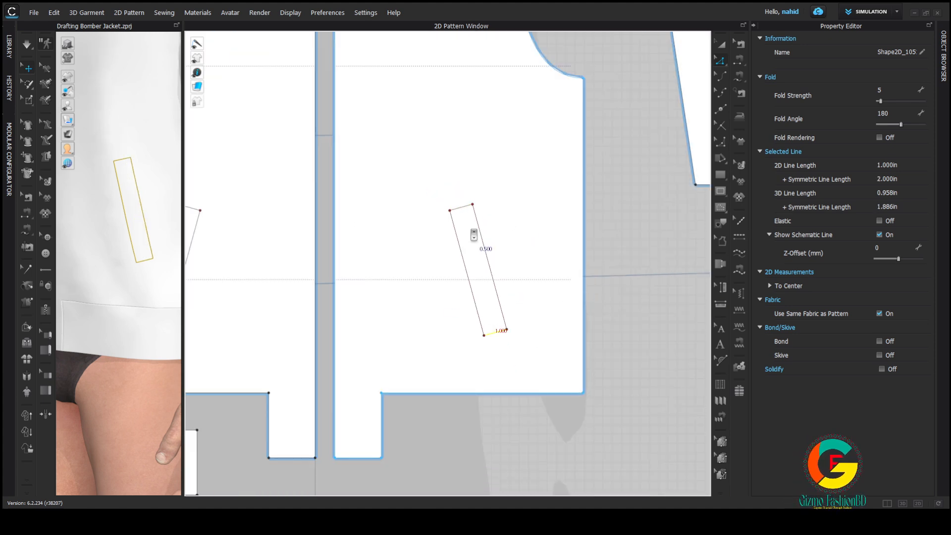
Try adding a lengthwise internal line through the middle of the slanted front rectangle, and remove it
{"action": "left_click", "coordinate": [485, 241]}
{"action": "right_click", "coordinate": [460, 259]}
{"action": "left_click", "coordinate": [507, 343]}
{"action": "left_click", "coordinate": [508, 269]}
{"action": "scroll", "coordinate": [479, 287], "scroll_direction": "down", "scroll_amount": 5}
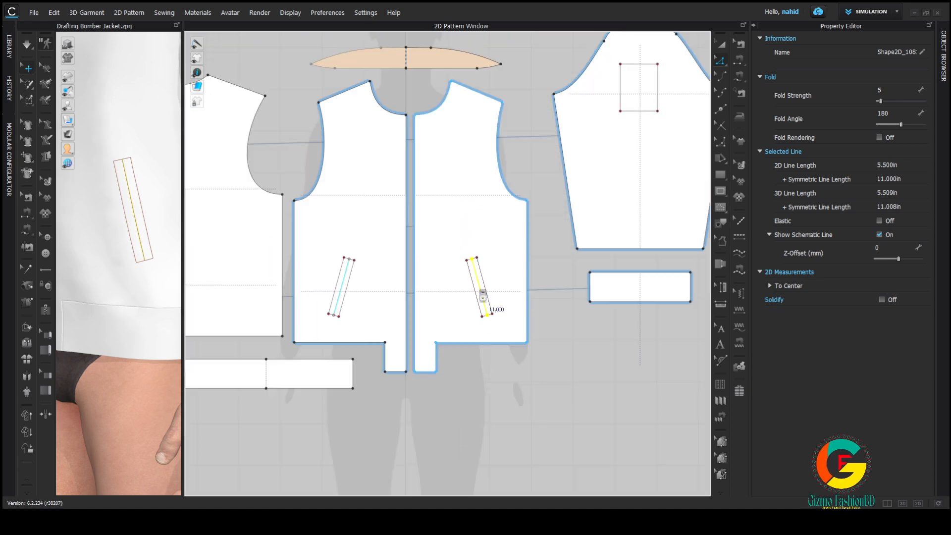
{"action": "scroll", "coordinate": [477, 250], "scroll_direction": "up", "scroll_amount": 4}
{"action": "middle_click_drag", "start_coordinate": [470, 238], "coordinate": [460, 206]}
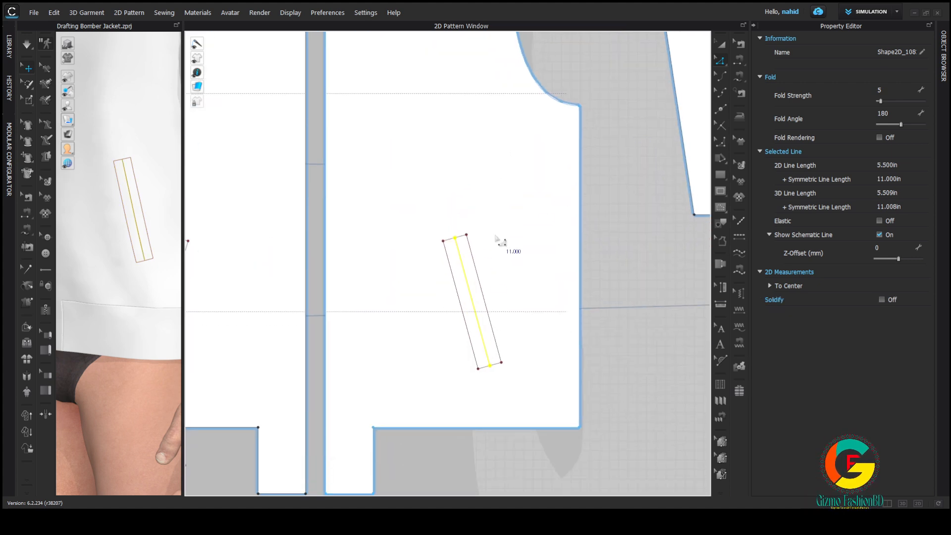
{"action": "key", "text": "Delete"}
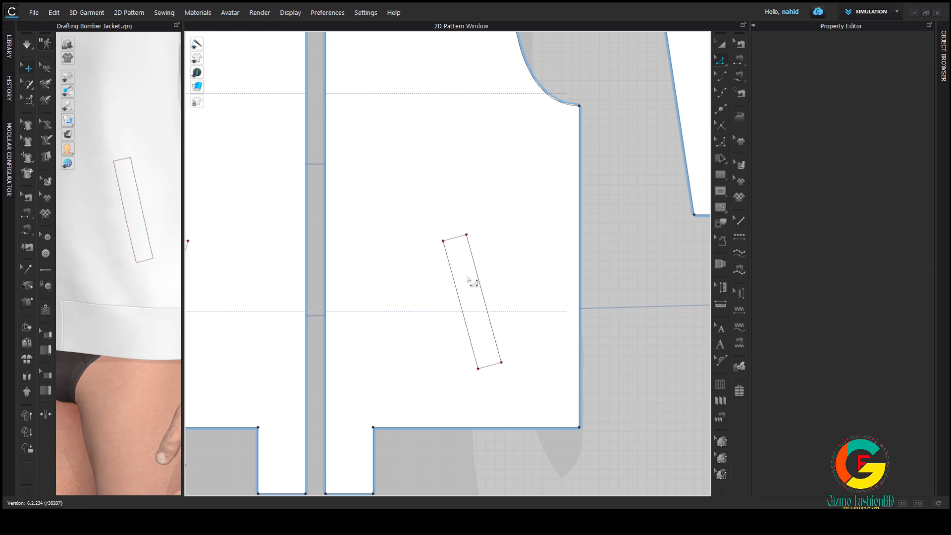
Offset both long edges of the slanted front rectangle inward as internal lines
{"action": "left_click", "coordinate": [476, 273]}
{"action": "left_click", "coordinate": [456, 286], "text": "shift"}
{"action": "right_click", "coordinate": [456, 286]}
{"action": "left_click", "coordinate": [503, 370]}
{"action": "left_click", "coordinate": [549, 188]}
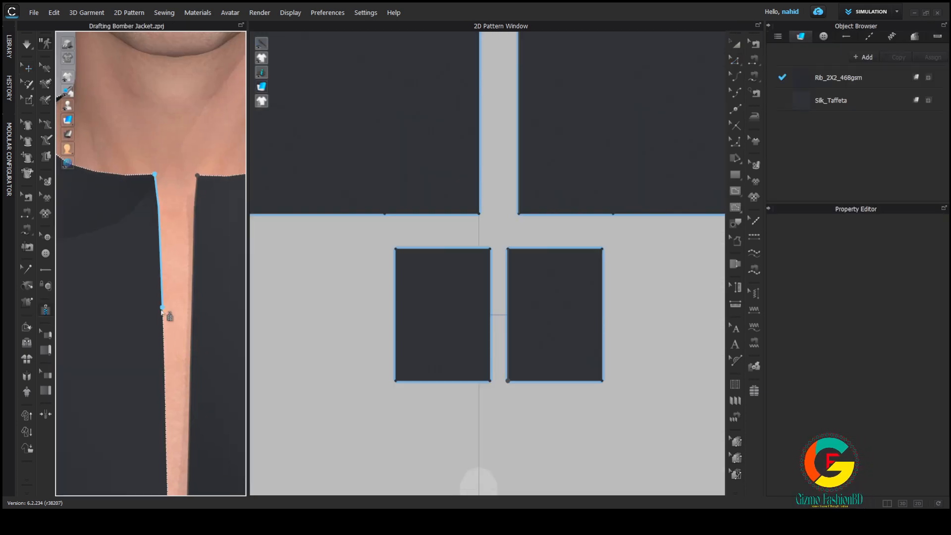
Add a zipper along both center front edges, running from the neckline down to the waistband's lower edge
{"action": "scroll", "coordinate": [164, 314], "scroll_direction": "down", "scroll_amount": 2}
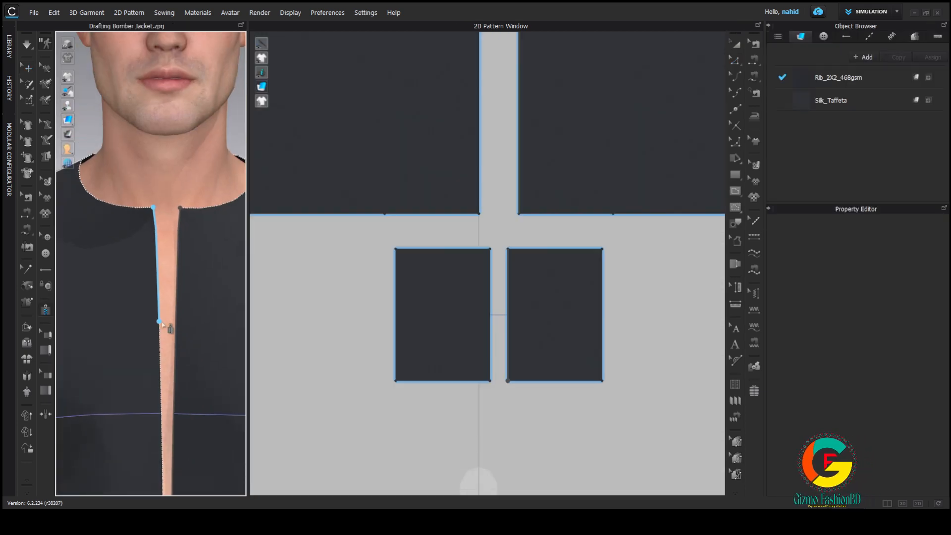
{"action": "scroll", "coordinate": [164, 325], "scroll_direction": "up", "scroll_amount": 8}
{"action": "middle_click_drag", "start_coordinate": [166, 282], "coordinate": [163, 94]}
{"action": "middle_click_drag", "start_coordinate": [163, 308], "coordinate": [158, 233]}
{"action": "scroll", "coordinate": [159, 282], "scroll_direction": "up", "scroll_amount": 5}
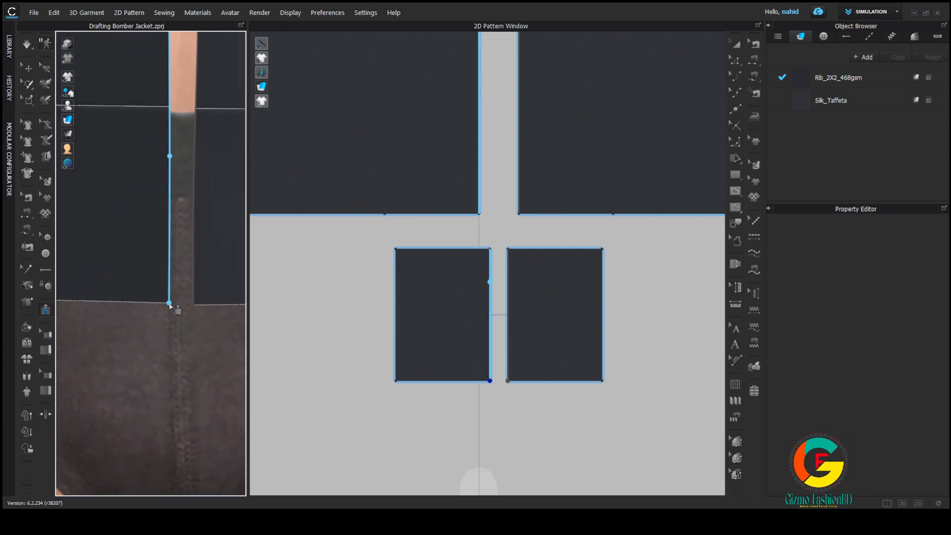
{"action": "double_click", "coordinate": [169, 303]}
{"action": "scroll", "coordinate": [186, 268], "scroll_direction": "down", "scroll_amount": 3}
{"action": "scroll", "coordinate": [163, 227], "scroll_direction": "up", "scroll_amount": 10}
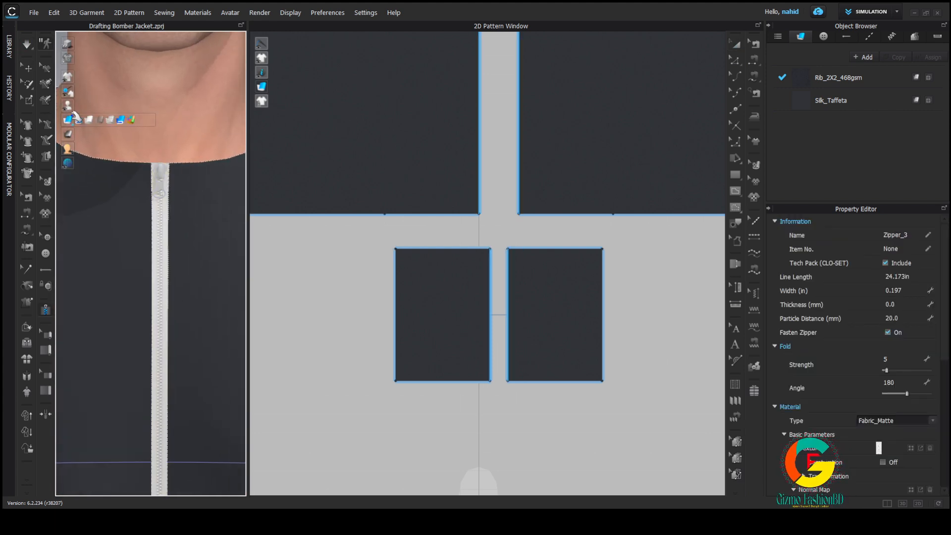
Choose a new slider shape and a long looped puller for the center front zipper
{"action": "left_click", "coordinate": [169, 139]}
{"action": "scroll", "coordinate": [904, 272], "scroll_direction": "down", "scroll_amount": 6}
{"action": "scroll", "coordinate": [904, 272], "scroll_direction": "up", "scroll_amount": 6}
{"action": "left_click", "coordinate": [930, 292]}
{"action": "left_click", "coordinate": [911, 311]}
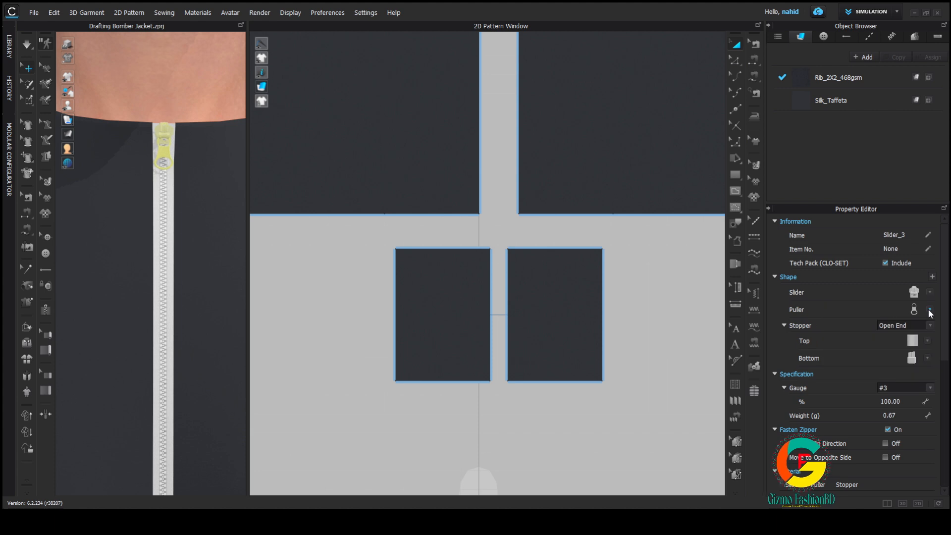
{"action": "left_click", "coordinate": [930, 310]}
{"action": "left_click", "coordinate": [911, 376]}
Set the zipper slider's material to Metal with the Anti Nickel Silver preset
{"action": "scroll", "coordinate": [902, 294], "scroll_direction": "down", "scroll_amount": 5}
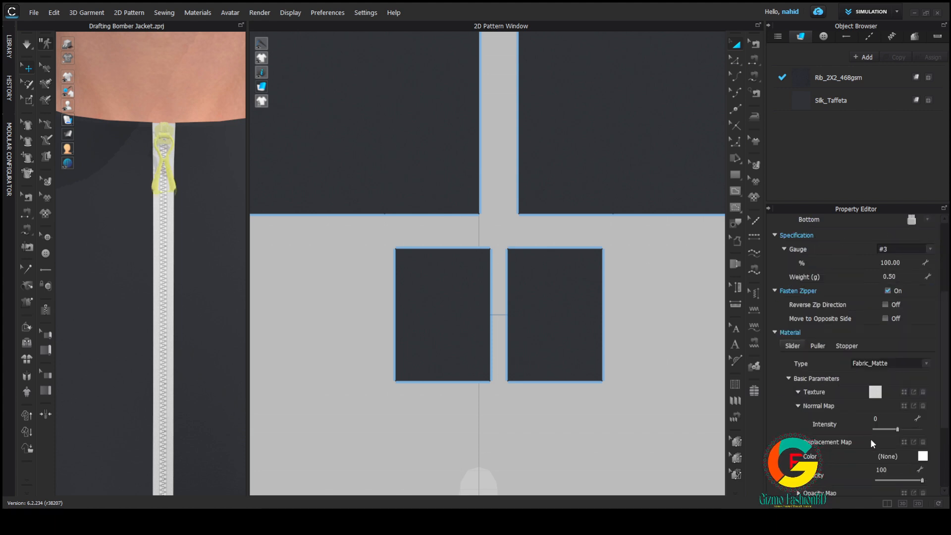
{"action": "scroll", "coordinate": [871, 441], "scroll_direction": "down", "scroll_amount": 5}
{"action": "left_click", "coordinate": [613, 213]}
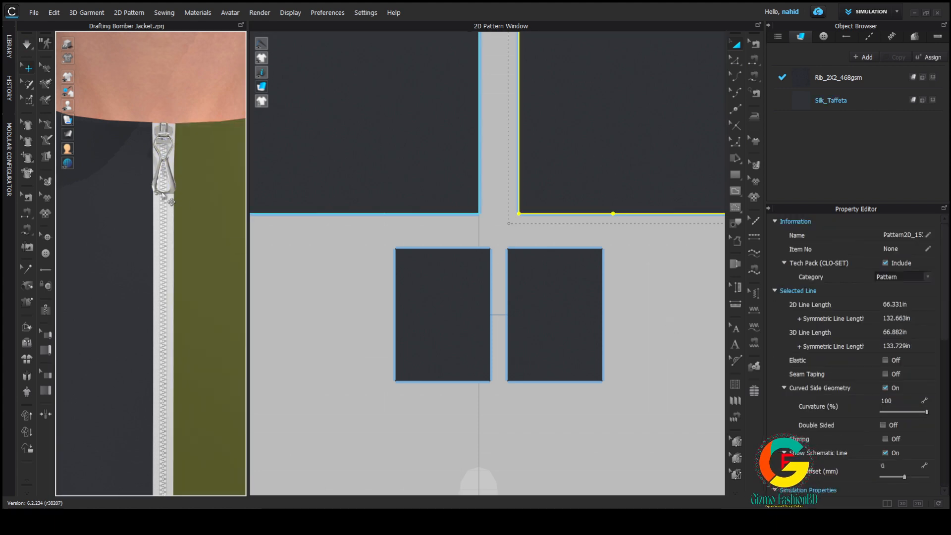
Rotate the center front zipper's puller to lie along the zipper, undoing the last rotation
{"action": "right_click_drag", "start_coordinate": [164, 196], "coordinate": [178, 168]}
{"action": "left_click", "coordinate": [176, 171]}
{"action": "left_click", "coordinate": [187, 137]}
{"action": "left_click", "coordinate": [180, 184]}
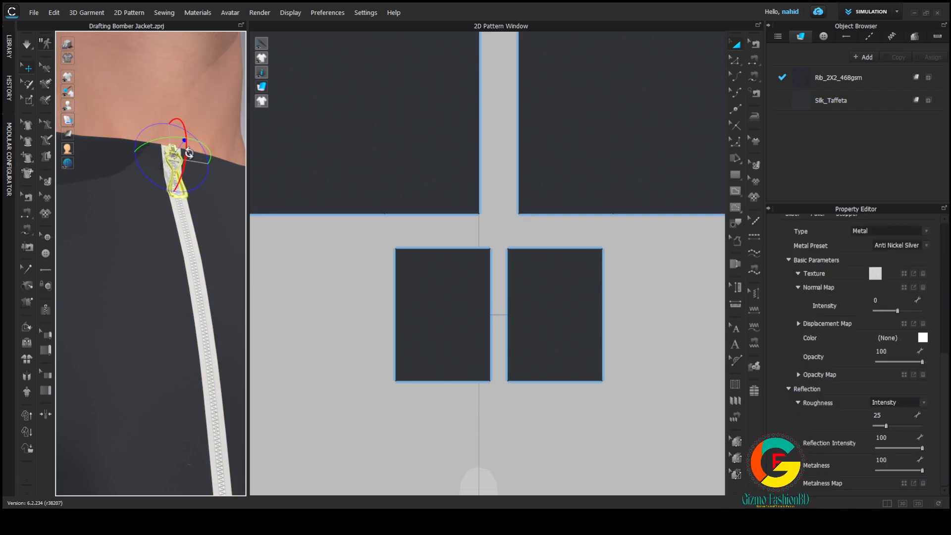
{"action": "right_click_drag", "start_coordinate": [183, 154], "coordinate": [141, 179]}
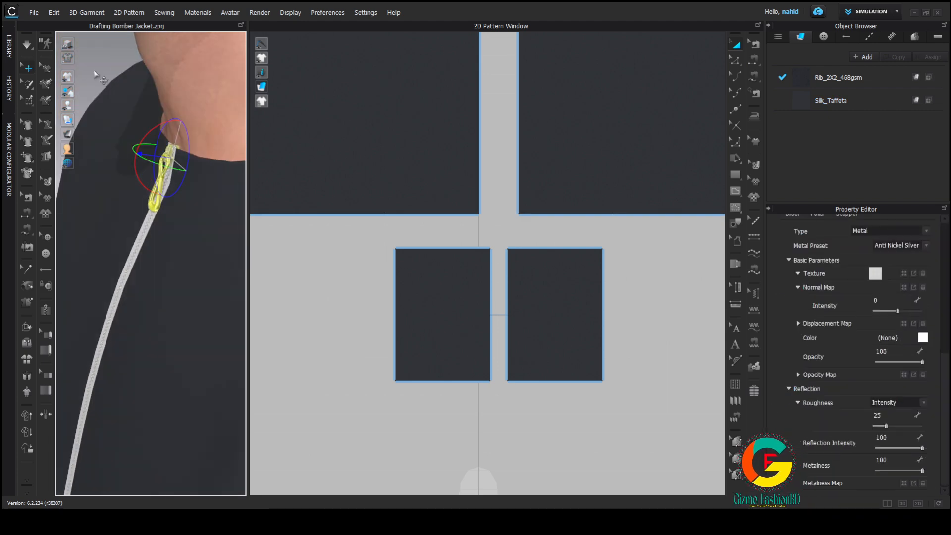
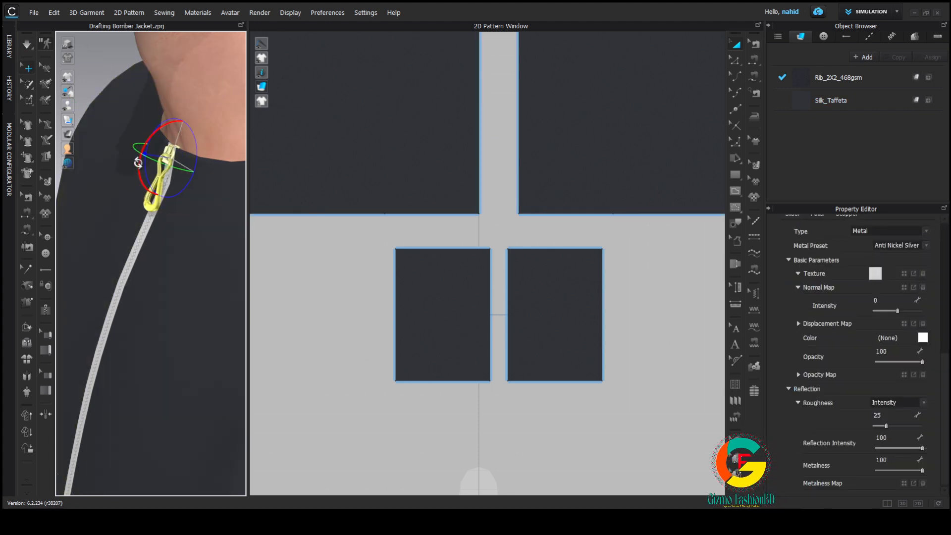
{"action": "right_click_drag", "start_coordinate": [109, 218], "coordinate": [172, 228]}
{"action": "key", "text": "ctrl+z"}
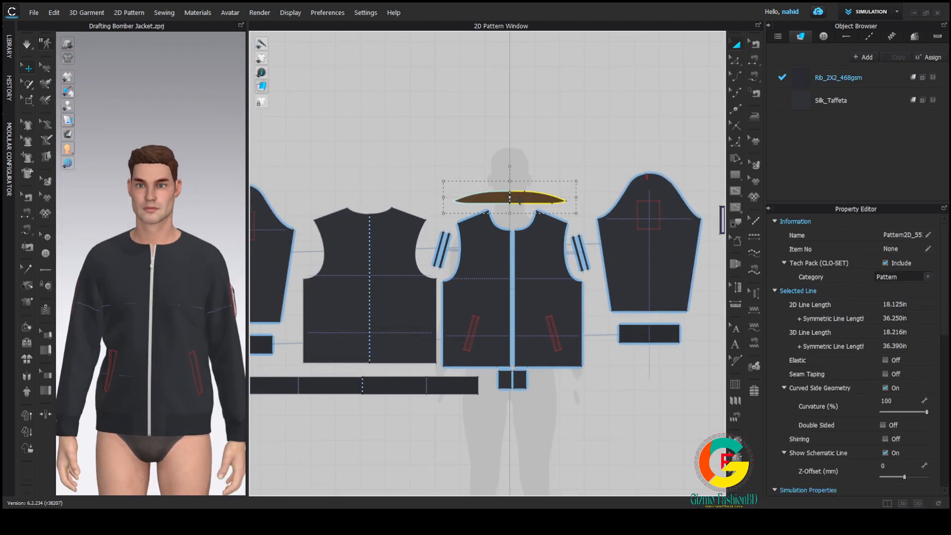
Simulate the garment while pulling the cloth around the slanted pocket opening to settle the welts, and stop the simulation
{"action": "scroll", "coordinate": [167, 227], "scroll_direction": "up", "scroll_amount": 10}
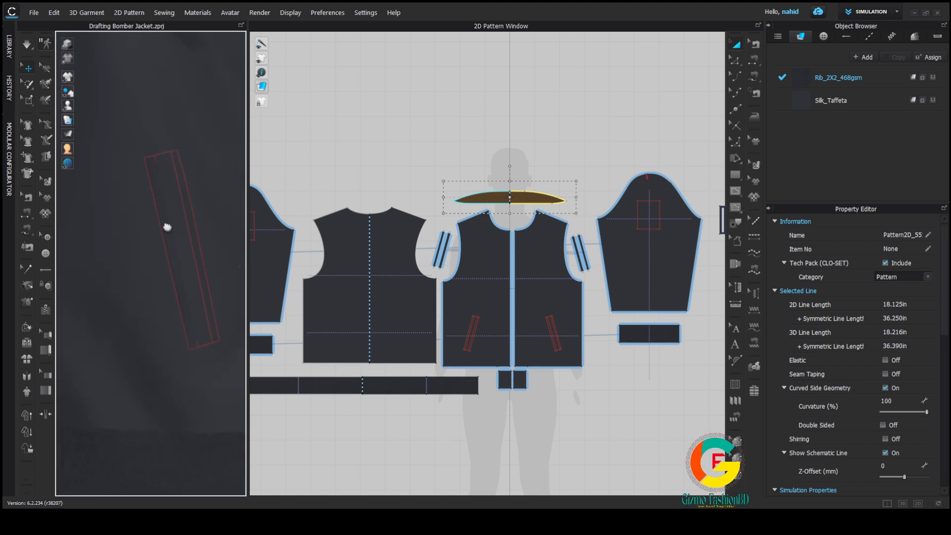
{"action": "left_click", "coordinate": [166, 214]}
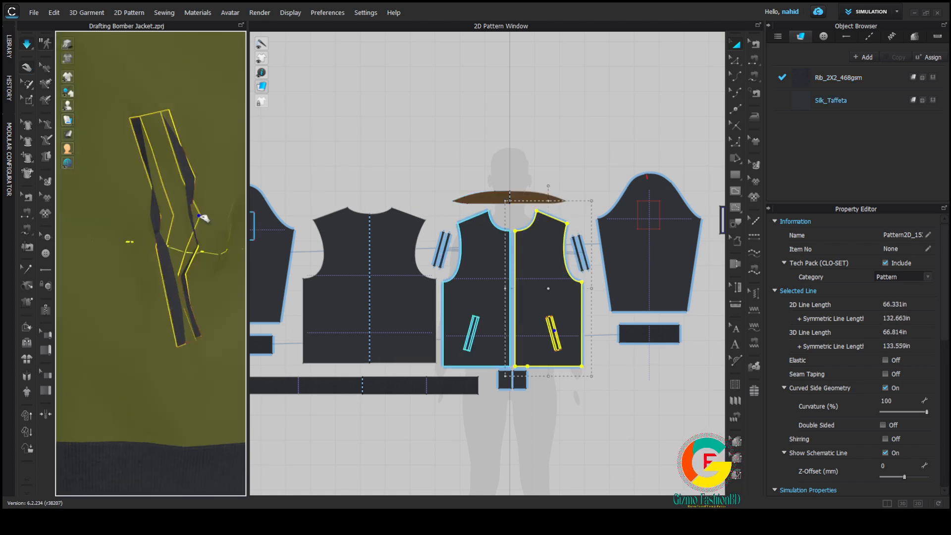
{"action": "right_click_drag", "start_coordinate": [229, 239], "coordinate": [208, 218]}
{"action": "key", "text": "space"}
Add a zipper between the facing long edges of the slanted pocket's two welt strips
{"action": "scroll", "coordinate": [594, 254], "scroll_direction": "up", "scroll_amount": 7}
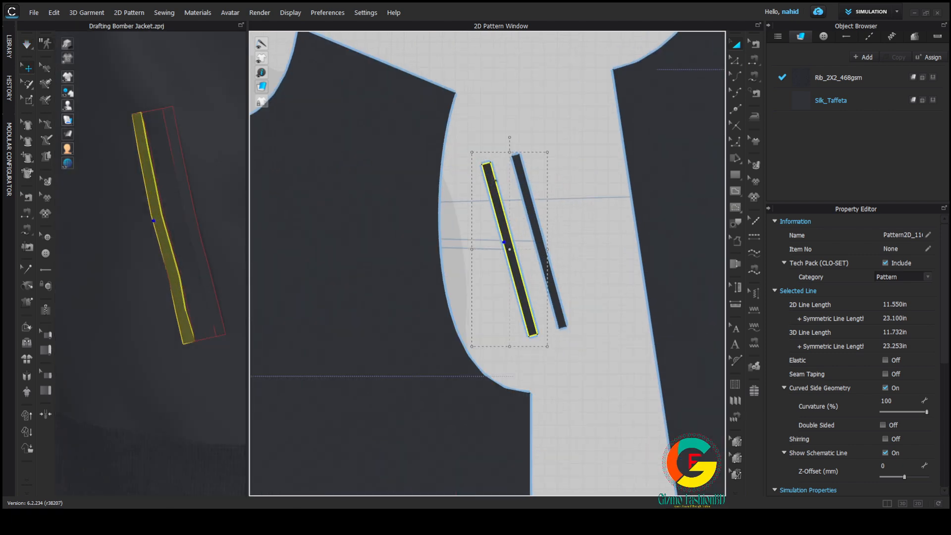
{"action": "left_click", "coordinate": [46, 310]}
{"action": "scroll", "coordinate": [507, 242], "scroll_direction": "up", "scroll_amount": 3}
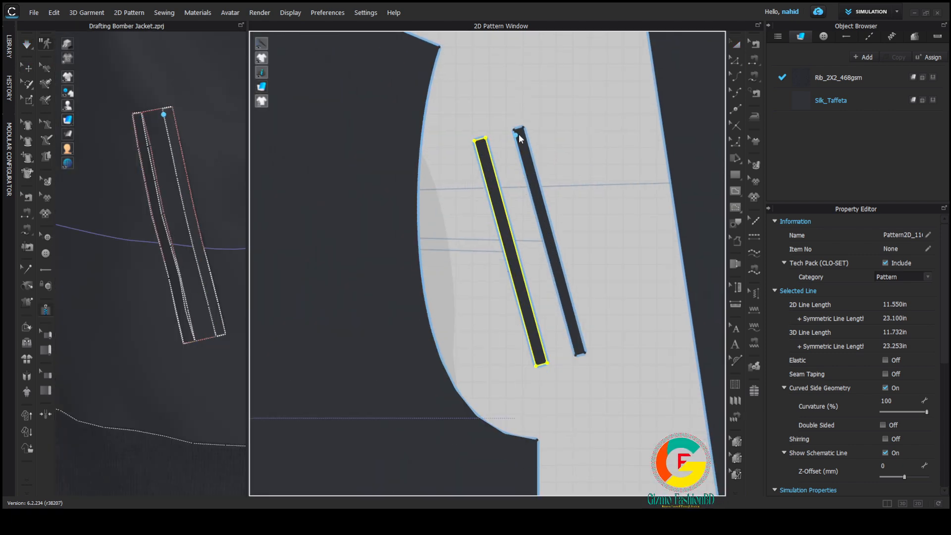
{"action": "double_click", "coordinate": [547, 362]}
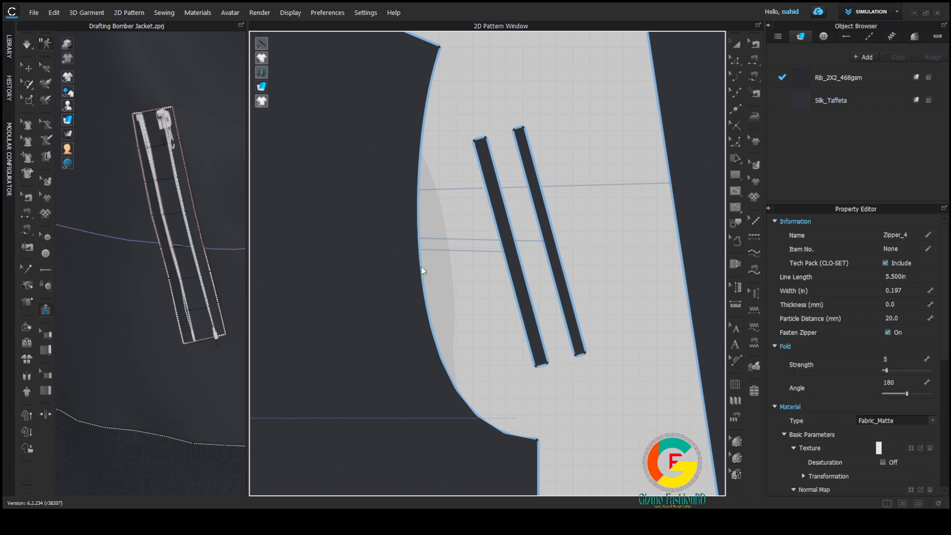
Simulate the garment and pull the slanted pocket's zipper into place between its welts
{"action": "scroll", "coordinate": [198, 263], "scroll_direction": "down", "scroll_amount": 2}
{"action": "scroll", "coordinate": [393, 268], "scroll_direction": "down", "scroll_amount": 2}
{"action": "middle_click_drag", "start_coordinate": [317, 208], "coordinate": [421, 79]}
{"action": "scroll", "coordinate": [421, 79], "scroll_direction": "up", "scroll_amount": 2}
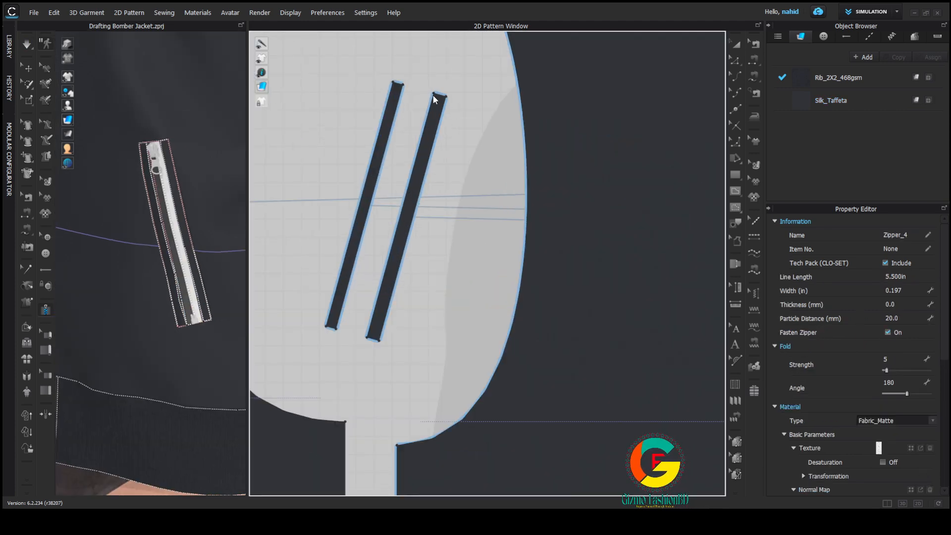
{"action": "scroll", "coordinate": [364, 170], "scroll_direction": "down", "scroll_amount": 5}
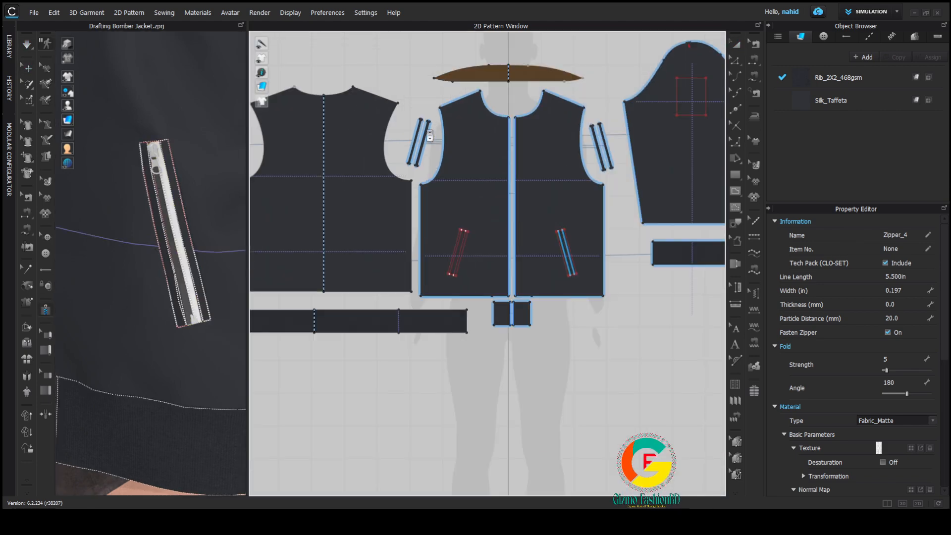
{"action": "scroll", "coordinate": [430, 138], "scroll_direction": "up", "scroll_amount": 3}
{"action": "left_click", "coordinate": [741, 49]}
{"action": "scroll", "coordinate": [159, 266], "scroll_direction": "up", "scroll_amount": 2}
{"action": "key", "text": "space"}
{"action": "left_click_drag", "start_coordinate": [165, 161], "coordinate": [183, 149]}
{"action": "scroll", "coordinate": [307, 208], "scroll_direction": "down", "scroll_amount": 4}
{"action": "scroll", "coordinate": [521, 270], "scroll_direction": "up", "scroll_amount": 4}
Delete the zipper from the slanted front pocket
{"action": "middle_click_drag", "start_coordinate": [520, 270], "coordinate": [476, 208]}
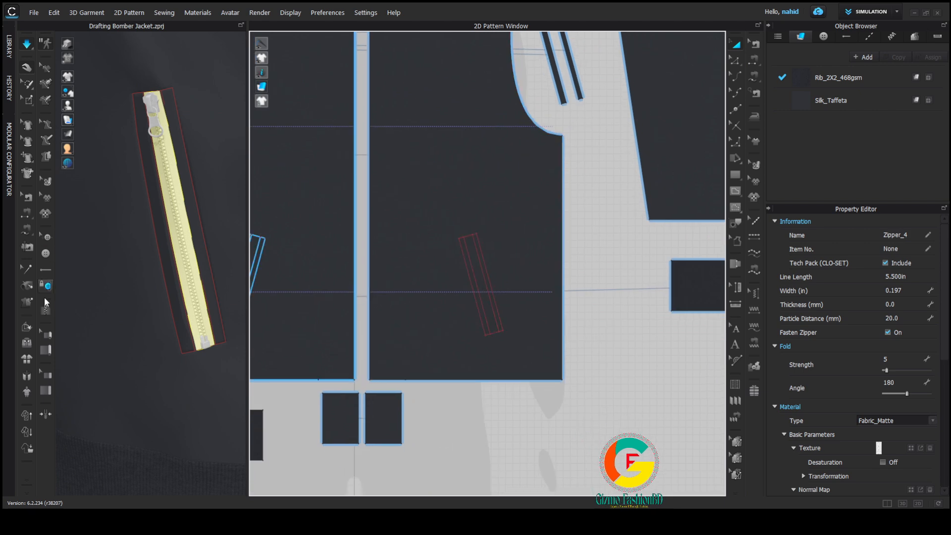
{"action": "left_click", "coordinate": [46, 309]}
{"action": "scroll", "coordinate": [540, 256], "scroll_direction": "down", "scroll_amount": 2}
{"action": "scroll", "coordinate": [510, 273], "scroll_direction": "up", "scroll_amount": 6}
{"action": "left_click", "coordinate": [28, 67]}
{"action": "left_click", "coordinate": [153, 127]}
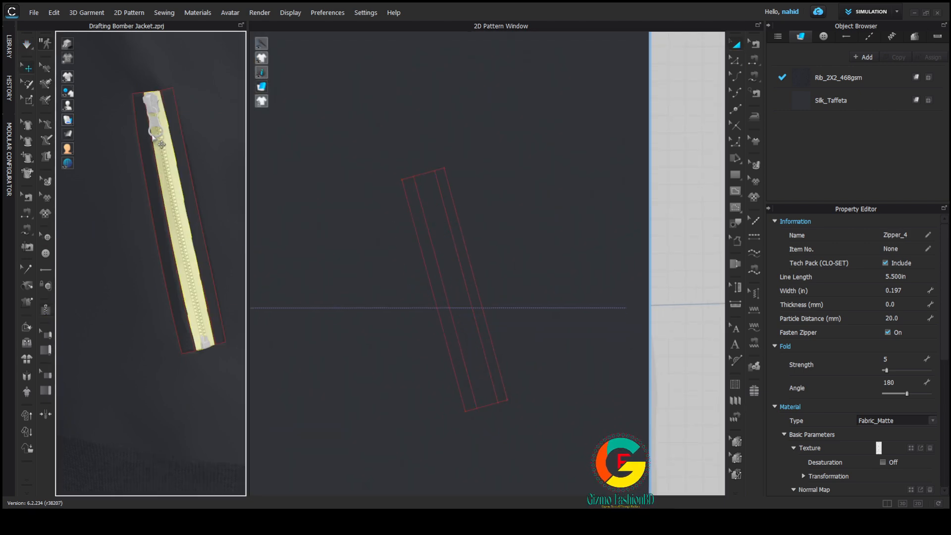
{"action": "key", "text": "Delete"}
Recreate the slanted pocket's zipper, starting on the welt strip nearer the armhole and joining it to the other strip
{"action": "scroll", "coordinate": [468, 209], "scroll_direction": "down", "scroll_amount": 4}
{"action": "scroll", "coordinate": [420, 166], "scroll_direction": "up", "scroll_amount": 4}
{"action": "middle_click_drag", "start_coordinate": [419, 166], "coordinate": [401, 207]}
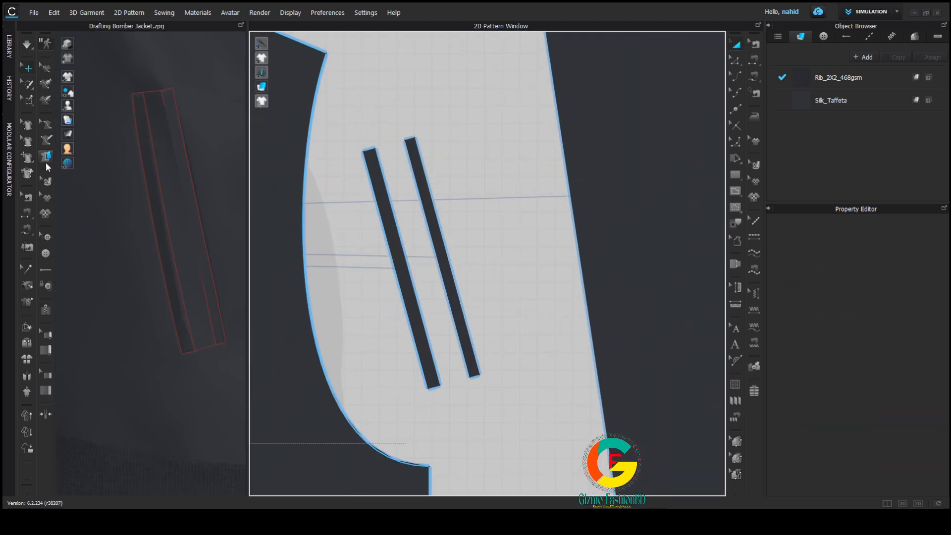
{"action": "left_click", "coordinate": [45, 310]}
{"action": "left_click", "coordinate": [375, 149]}
{"action": "scroll", "coordinate": [444, 387], "scroll_direction": "up", "scroll_amount": 6}
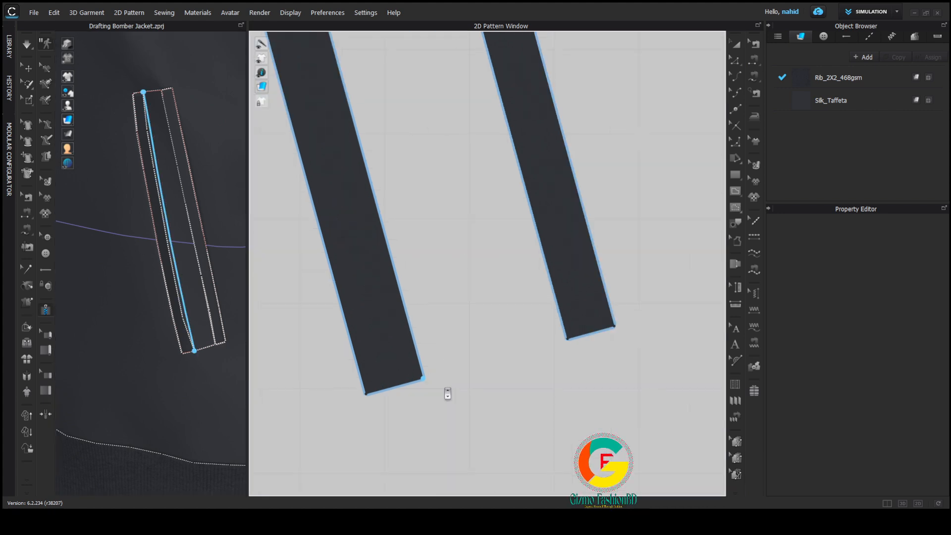
{"action": "double_click", "coordinate": [422, 376]}
{"action": "scroll", "coordinate": [514, 239], "scroll_direction": "down", "scroll_amount": 7}
{"action": "middle_click_drag", "start_coordinate": [513, 240], "coordinate": [515, 324]}
{"action": "double_click", "coordinate": [528, 344]}
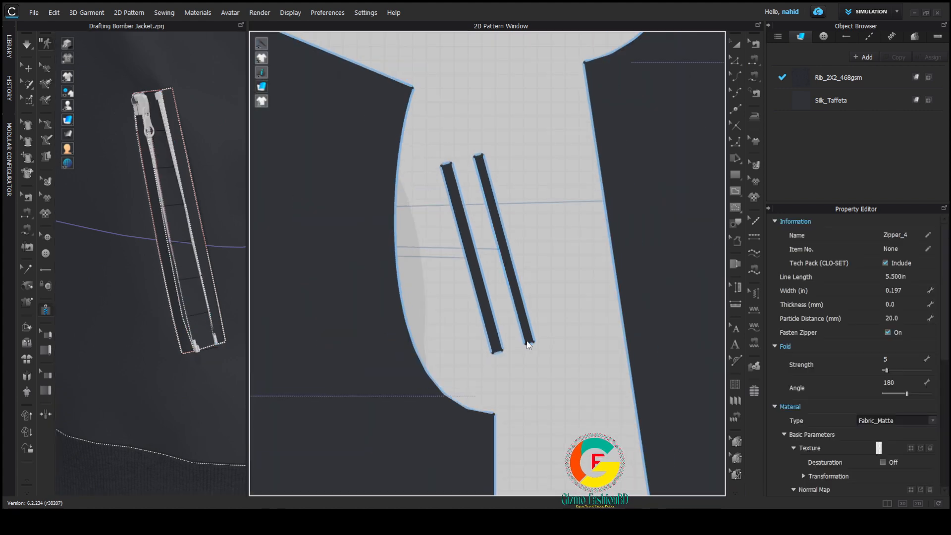
{"action": "left_click", "coordinate": [30, 73]}
Delete both welt strips beside the opposite armhole
{"action": "scroll", "coordinate": [170, 183], "scroll_direction": "down", "scroll_amount": 5}
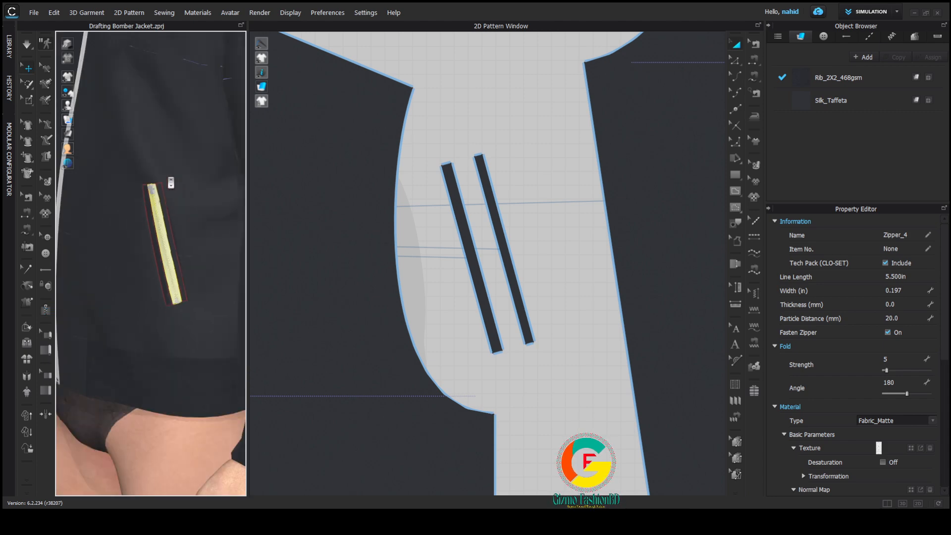
{"action": "scroll", "coordinate": [346, 198], "scroll_direction": "down", "scroll_amount": 3}
{"action": "middle_click_drag", "start_coordinate": [297, 203], "coordinate": [550, 140]}
{"action": "left_click", "coordinate": [47, 311]}
{"action": "scroll", "coordinate": [463, 150], "scroll_direction": "up", "scroll_amount": 4}
{"action": "left_click", "coordinate": [736, 44]}
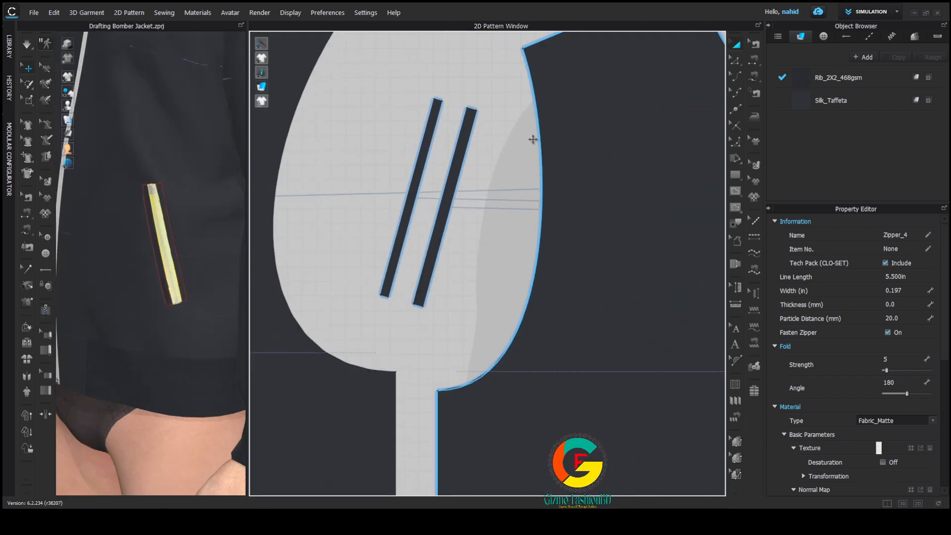
{"action": "left_click", "coordinate": [444, 206]}
{"action": "left_click", "coordinate": [411, 198], "text": "shift"}
{"action": "key", "text": "Delete"}
Make a symmetric copy of the two remaining welt strips and place it beside the opposite armhole
{"action": "scroll", "coordinate": [444, 208], "scroll_direction": "down", "scroll_amount": 5}
{"action": "middle_click_drag", "start_coordinate": [693, 186], "coordinate": [488, 194]}
{"action": "left_click_drag", "start_coordinate": [499, 171], "coordinate": [570, 285]}
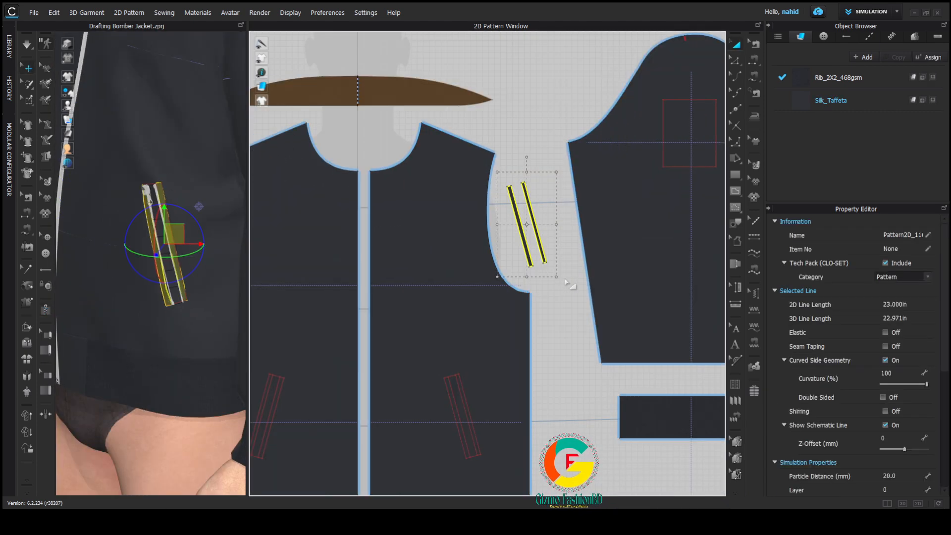
{"action": "middle_click_drag", "start_coordinate": [569, 284], "coordinate": [610, 274]}
{"action": "scroll", "coordinate": [610, 273], "scroll_direction": "down", "scroll_amount": 3}
{"action": "key", "text": "ctrl+d"}
{"action": "left_click", "coordinate": [358, 233]}
Add a zipper between the facing long edges of the copied welt strips on the opposite front pocket
{"action": "scroll", "coordinate": [134, 232], "scroll_direction": "down", "scroll_amount": 5}
{"action": "right_click_drag", "start_coordinate": [124, 238], "coordinate": [217, 248]}
{"action": "scroll", "coordinate": [217, 247], "scroll_direction": "up", "scroll_amount": 5}
{"action": "middle_click_drag", "start_coordinate": [217, 248], "coordinate": [289, 252]}
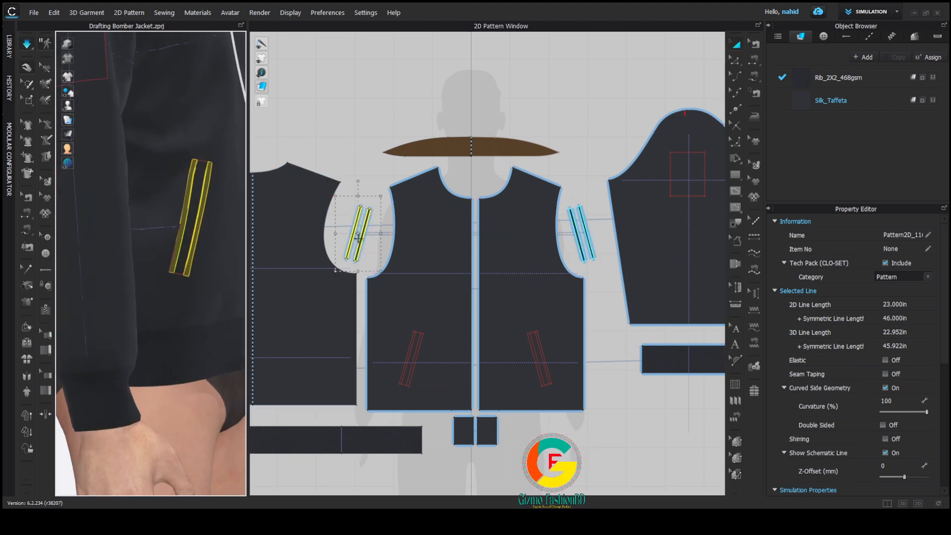
{"action": "scroll", "coordinate": [358, 237], "scroll_direction": "up", "scroll_amount": 7}
{"action": "left_click", "coordinate": [46, 309]}
{"action": "left_click", "coordinate": [398, 124]}
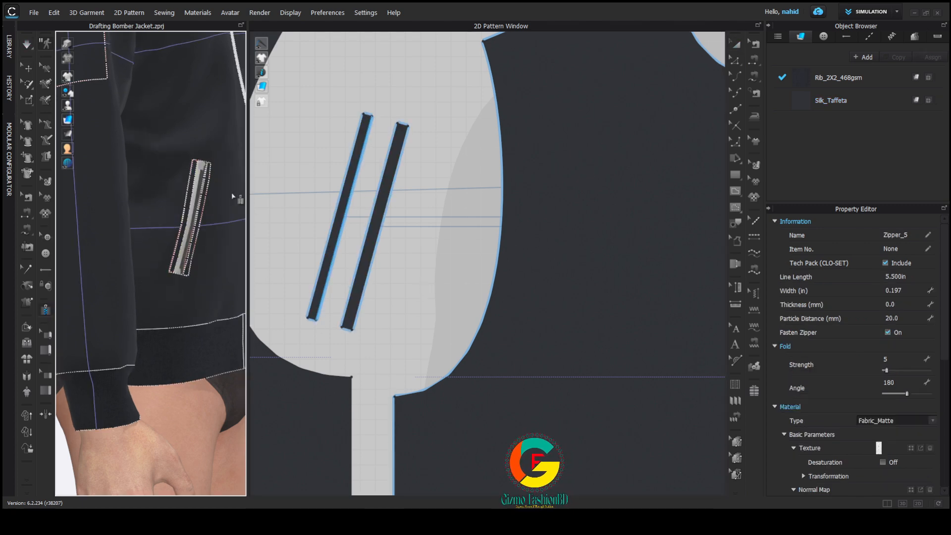
{"action": "key", "text": "q"}
Rotate the puller of the opposite pocket's new zipper to lie along the pocket opening
{"action": "scroll", "coordinate": [196, 165], "scroll_direction": "up", "scroll_amount": 5}
{"action": "middle_click_drag", "start_coordinate": [213, 174], "coordinate": [132, 222]}
{"action": "left_click", "coordinate": [133, 207]}
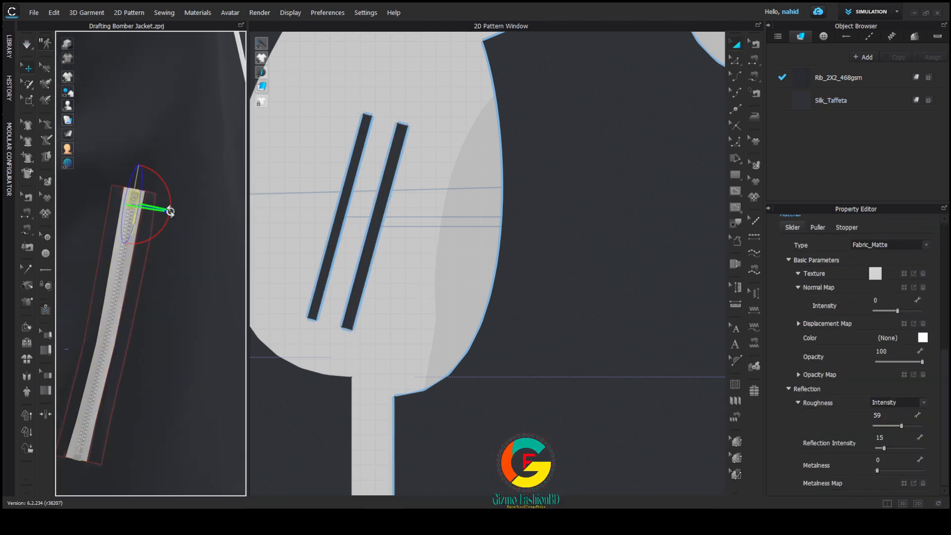
{"action": "right_click_drag", "start_coordinate": [217, 204], "coordinate": [92, 254]}
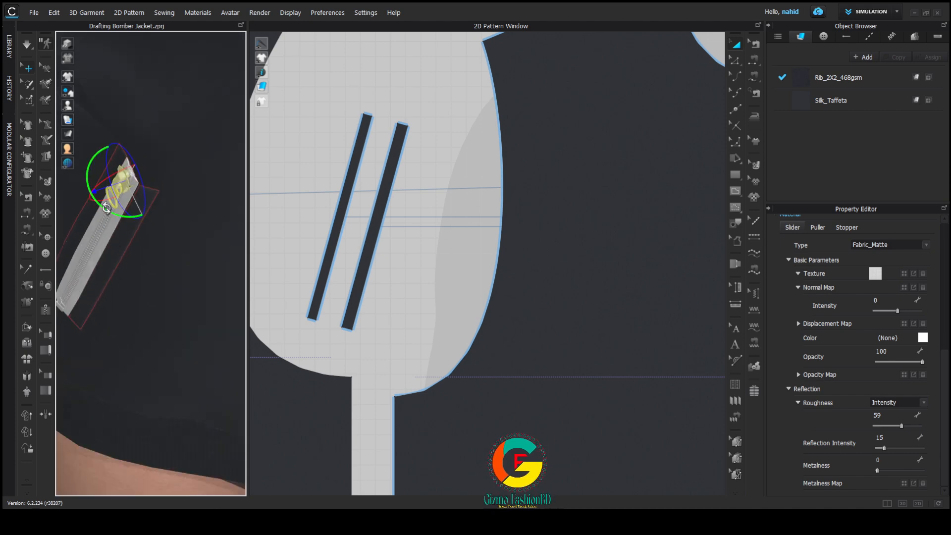
{"action": "right_click_drag", "start_coordinate": [106, 208], "coordinate": [153, 183]}
Inspect the zippers of both slanted pockets on the front of the jacket
{"action": "scroll", "coordinate": [153, 183], "scroll_direction": "down", "scroll_amount": 5}
{"action": "scroll", "coordinate": [294, 190], "scroll_direction": "down", "scroll_amount": 5}
{"action": "scroll", "coordinate": [134, 116], "scroll_direction": "down", "scroll_amount": 2}
{"action": "middle_click_drag", "start_coordinate": [80, 111], "coordinate": [140, 114]}
{"action": "left_click", "coordinate": [225, 52]}
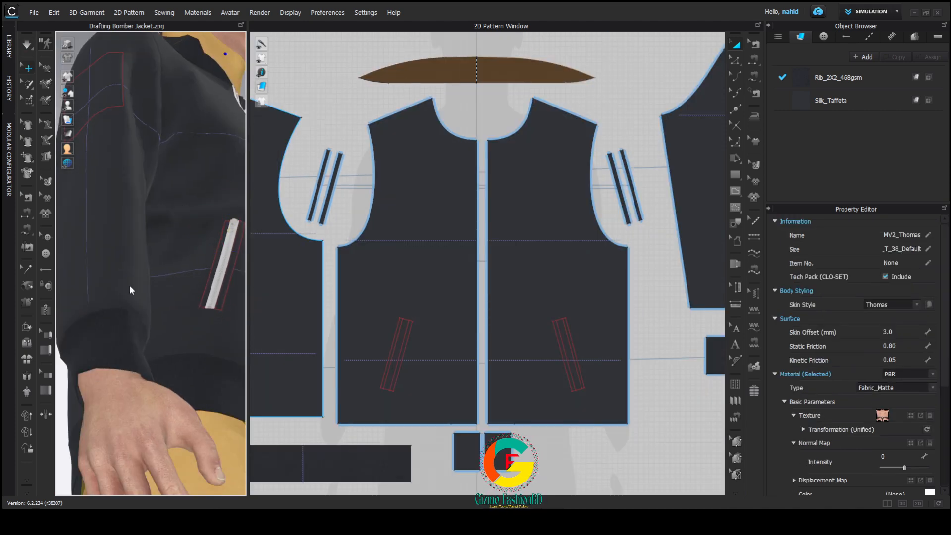
{"action": "left_click", "coordinate": [151, 91]}
{"action": "scroll", "coordinate": [119, 87], "scroll_direction": "down", "scroll_amount": 3}
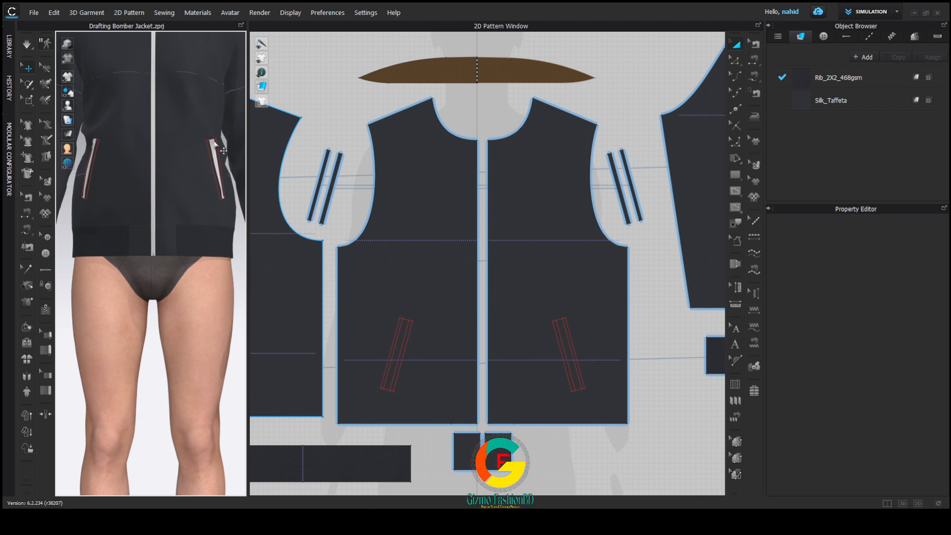
Change the slider material of the wearer's-right slanted pocket zipper and give it a different slider shape and a teardrop loop puller
{"action": "left_click", "coordinate": [92, 145]}
{"action": "left_click", "coordinate": [214, 144]}
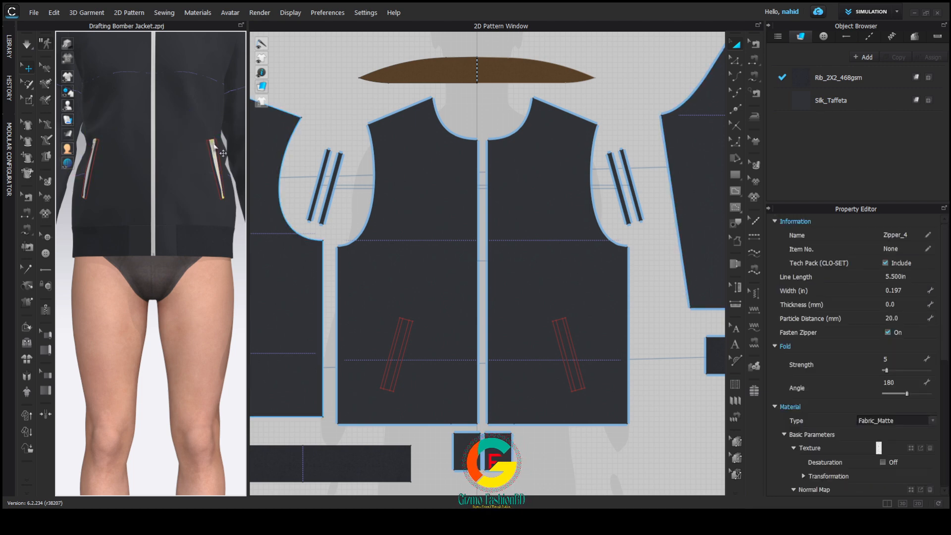
{"action": "scroll", "coordinate": [214, 149], "scroll_direction": "up", "scroll_amount": 7}
{"action": "middle_click_drag", "start_coordinate": [184, 127], "coordinate": [137, 208]}
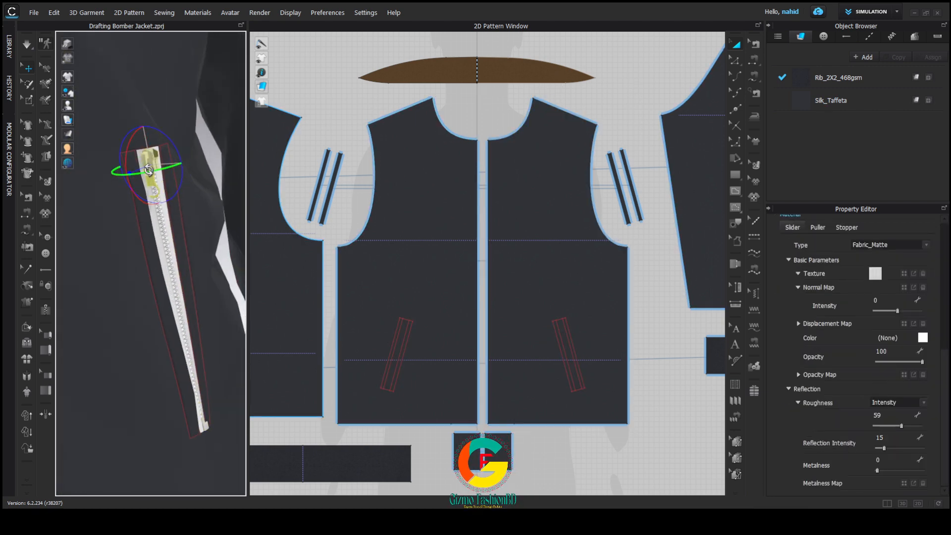
{"action": "right_click_drag", "start_coordinate": [148, 170], "coordinate": [159, 208]}
{"action": "scroll", "coordinate": [129, 220], "scroll_direction": "up", "scroll_amount": 3}
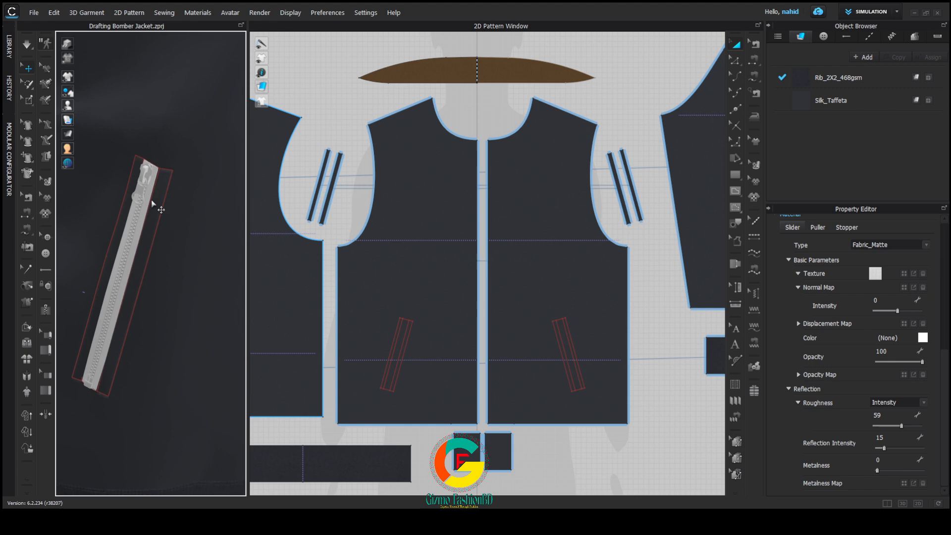
{"action": "left_click", "coordinate": [925, 245]}
{"action": "left_click", "coordinate": [906, 276]}
{"action": "scroll", "coordinate": [894, 262], "scroll_direction": "up", "scroll_amount": 5}
{"action": "left_click", "coordinate": [930, 292]}
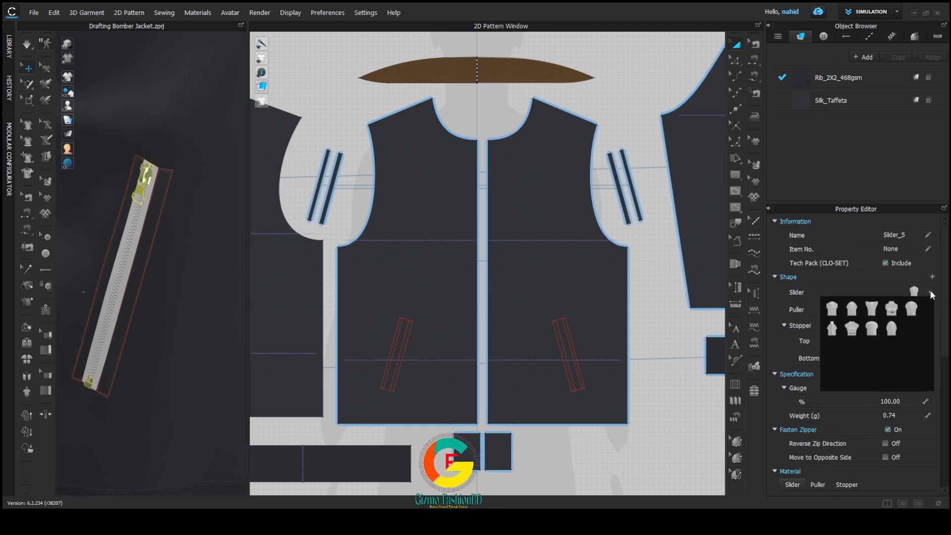
{"action": "left_click", "coordinate": [893, 311]}
{"action": "left_click", "coordinate": [930, 309]}
{"action": "left_click", "coordinate": [852, 369]}
{"action": "scroll", "coordinate": [188, 334], "scroll_direction": "down", "scroll_amount": 5}
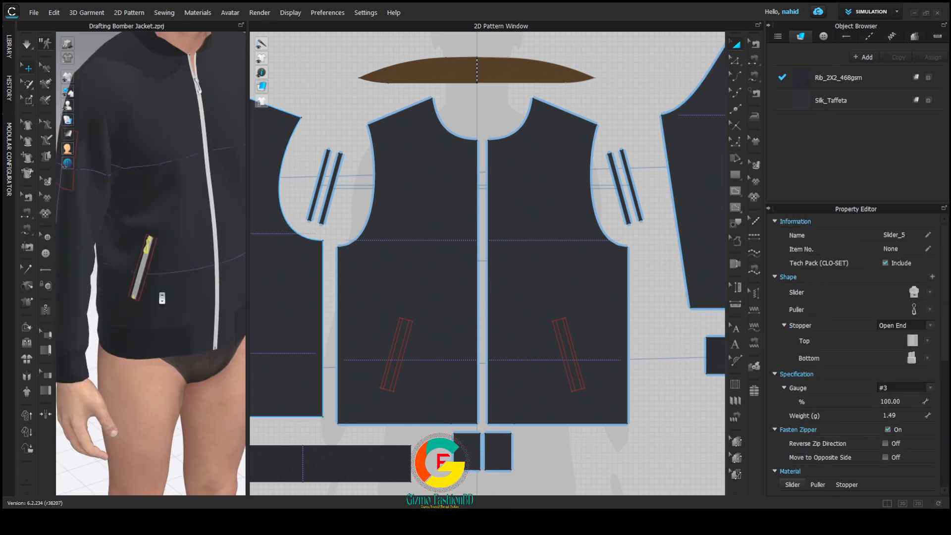
Give the wearer's-left slanted pocket zipper the same slider shape and teardrop loop puller
{"action": "right_click_drag", "start_coordinate": [160, 297], "coordinate": [118, 295]}
{"action": "scroll", "coordinate": [187, 257], "scroll_direction": "up", "scroll_amount": 2}
{"action": "middle_click_drag", "start_coordinate": [187, 257], "coordinate": [152, 258]}
{"action": "scroll", "coordinate": [154, 258], "scroll_direction": "up", "scroll_amount": 3}
{"action": "left_click", "coordinate": [154, 254]}
{"action": "left_click", "coordinate": [930, 292]}
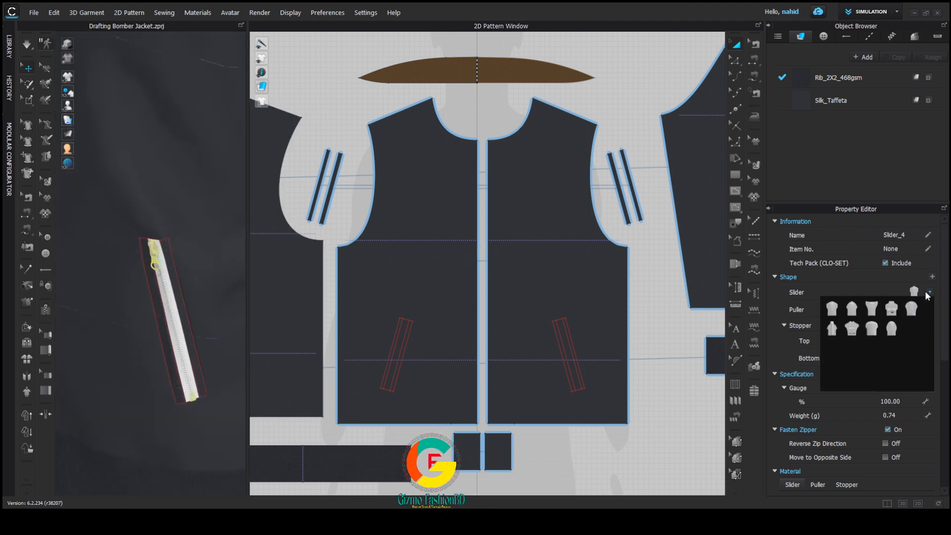
{"action": "left_click", "coordinate": [893, 311]}
{"action": "left_click", "coordinate": [930, 310]}
{"action": "left_click", "coordinate": [852, 369]}
Set the wearer's-left pocket zipper slider's material type to Metal with the Anti Nickel Silver preset
{"action": "scroll", "coordinate": [895, 383], "scroll_direction": "down", "scroll_amount": 5}
{"action": "left_click", "coordinate": [892, 294]}
{"action": "left_click", "coordinate": [875, 326]}
{"action": "left_click", "coordinate": [910, 310]}
{"action": "left_click", "coordinate": [898, 342]}
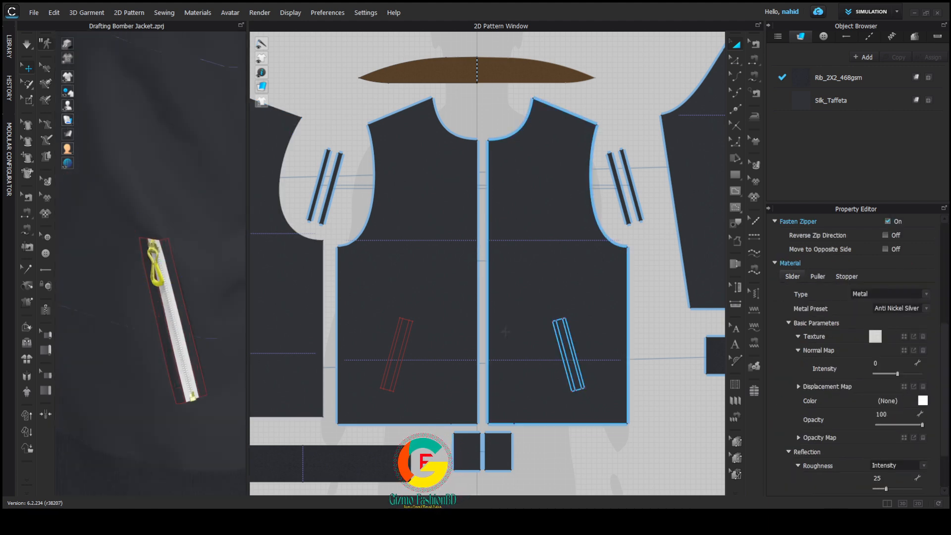
{"action": "scroll", "coordinate": [140, 302], "scroll_direction": "down", "scroll_amount": 5}
{"action": "right_click_drag", "start_coordinate": [140, 304], "coordinate": [179, 297]}
{"action": "scroll", "coordinate": [178, 297], "scroll_direction": "down", "scroll_amount": 2}
{"action": "scroll", "coordinate": [429, 194], "scroll_direction": "down", "scroll_amount": 3}
{"action": "scroll", "coordinate": [430, 196], "scroll_direction": "down", "scroll_amount": 3}
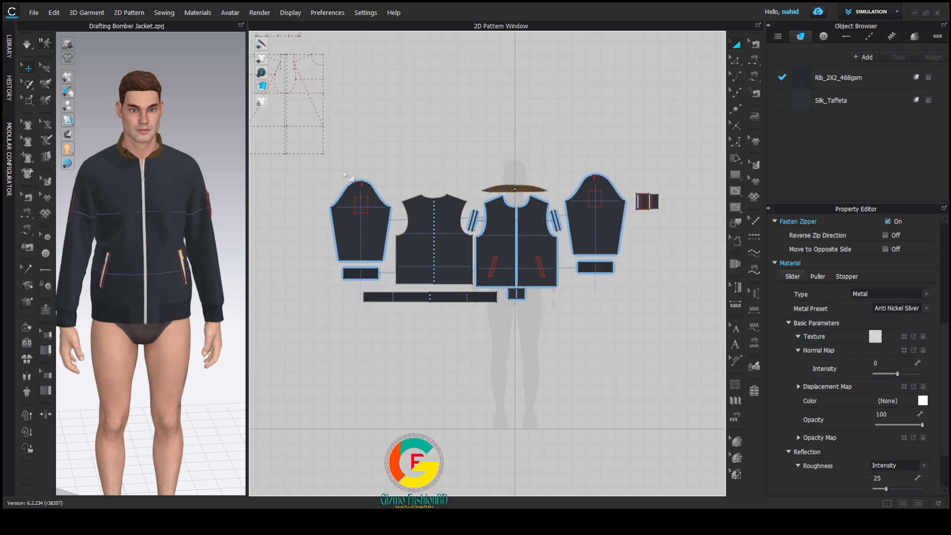
{"action": "key", "text": "ctrl+a"}
{"action": "left_click", "coordinate": [301, 170]}
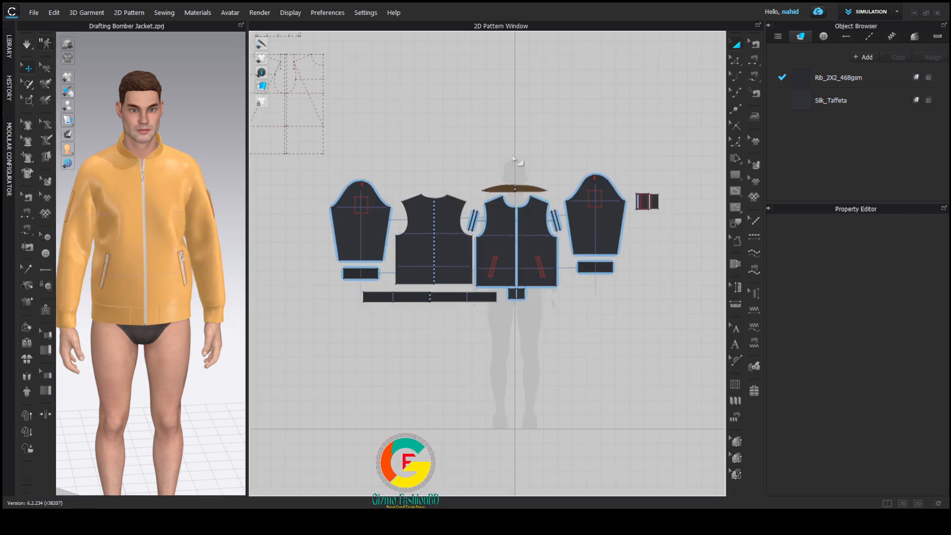
{"action": "scroll", "coordinate": [517, 162], "scroll_direction": "up", "scroll_amount": 2}
{"action": "scroll", "coordinate": [518, 162], "scroll_direction": "down", "scroll_amount": 1}
{"action": "left_click_drag", "start_coordinate": [266, 169], "coordinate": [708, 373]}
{"action": "left_click", "coordinate": [471, 332]}
{"action": "scroll", "coordinate": [471, 332], "scroll_direction": "down", "scroll_amount": 2}
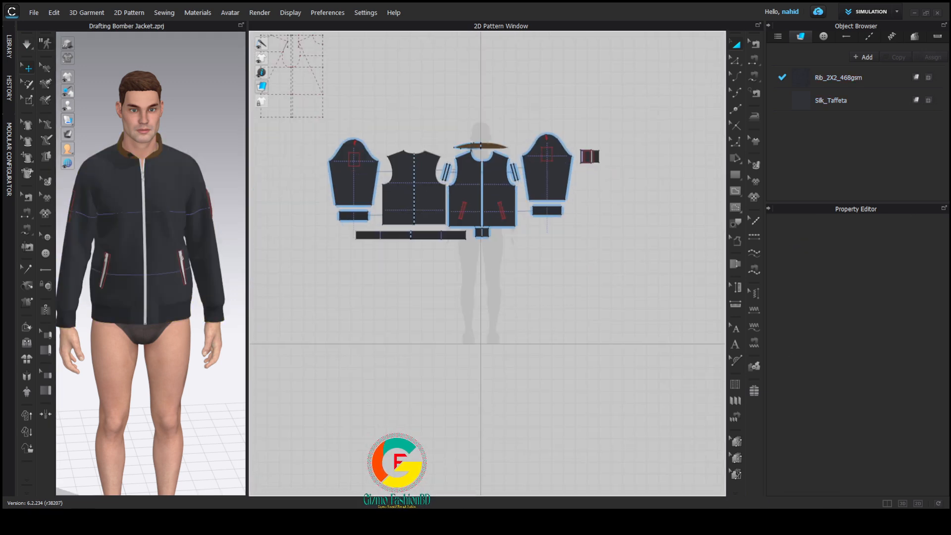
{"action": "left_click", "coordinate": [481, 146]}
{"action": "scroll", "coordinate": [852, 397], "scroll_direction": "down", "scroll_amount": 8}
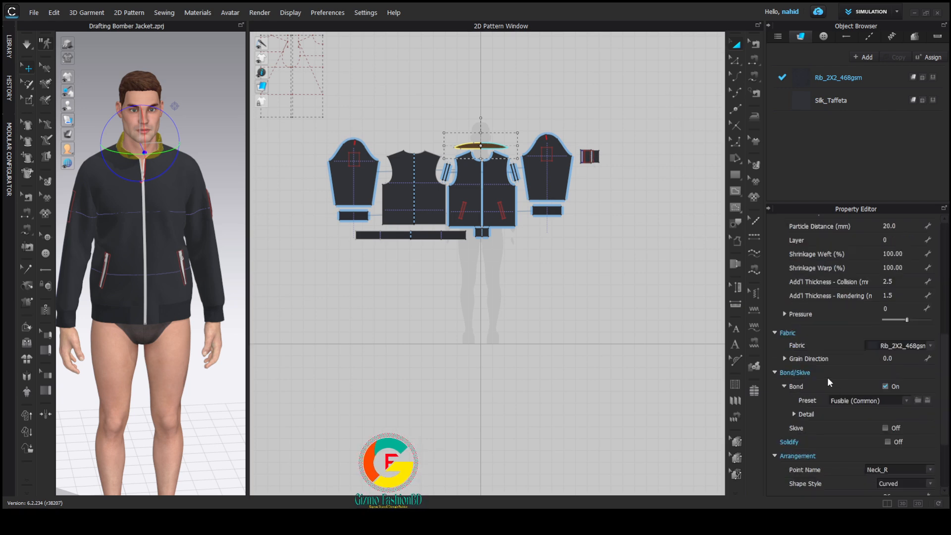
{"action": "left_click", "coordinate": [603, 241]}
Close the center front zipper by moving its slider up to the collar seam, and briefly run the simulation
{"action": "scroll", "coordinate": [171, 253], "scroll_direction": "up", "scroll_amount": 8}
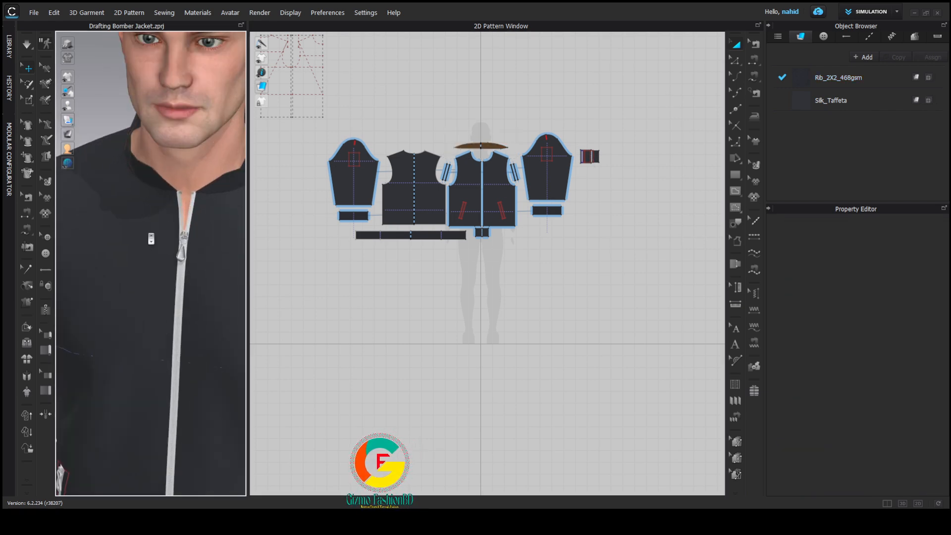
{"action": "middle_click_drag", "start_coordinate": [94, 294], "coordinate": [157, 296]}
{"action": "scroll", "coordinate": [155, 293], "scroll_direction": "up", "scroll_amount": 7}
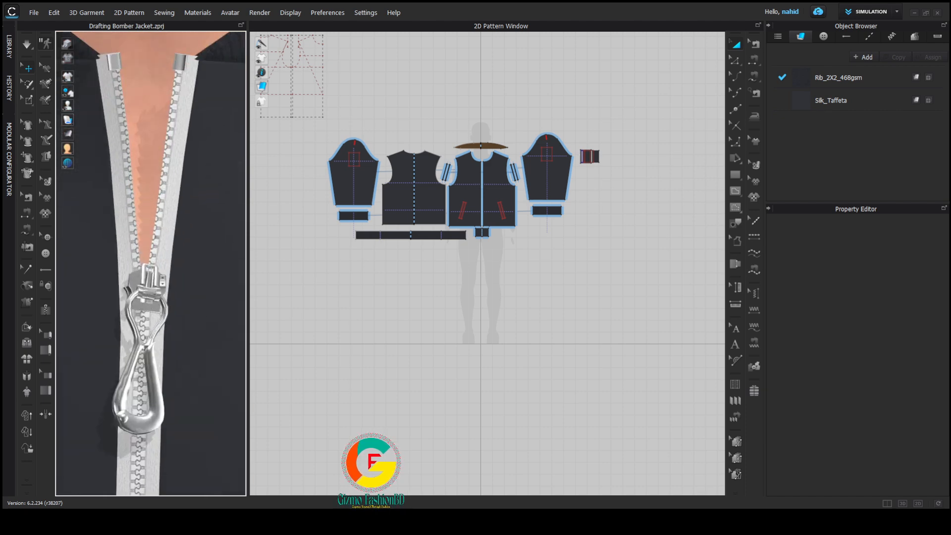
{"action": "scroll", "coordinate": [149, 281], "scroll_direction": "down", "scroll_amount": 4}
{"action": "left_click", "coordinate": [148, 281]}
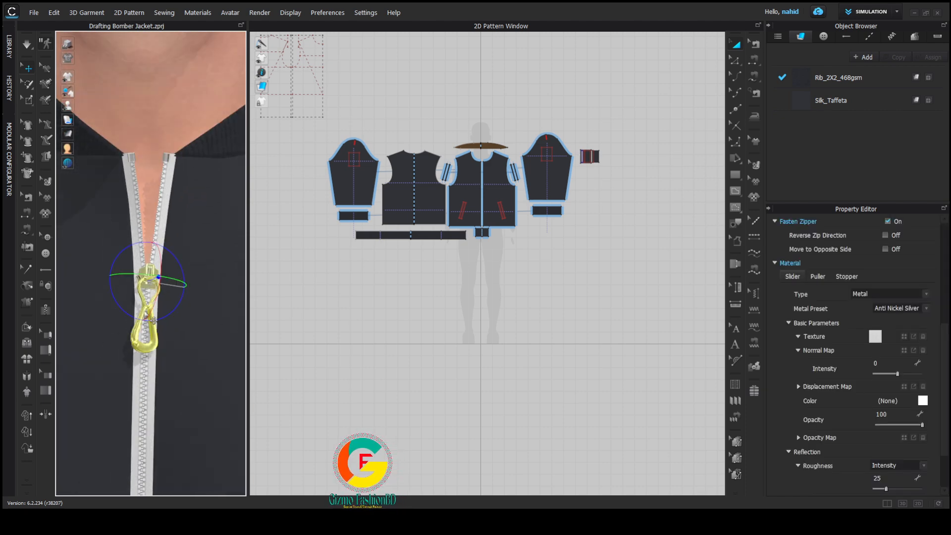
{"action": "left_click_drag", "start_coordinate": [153, 320], "coordinate": [171, 201]}
{"action": "key", "text": "space"}
{"action": "key", "text": "space"}
{"action": "scroll", "coordinate": [174, 229], "scroll_direction": "down", "scroll_amount": 3}
Set the collar pattern's particle distance to 10 mm and simulate the garment, checking the collar around the neck
{"action": "scroll", "coordinate": [471, 144], "scroll_direction": "up", "scroll_amount": 8}
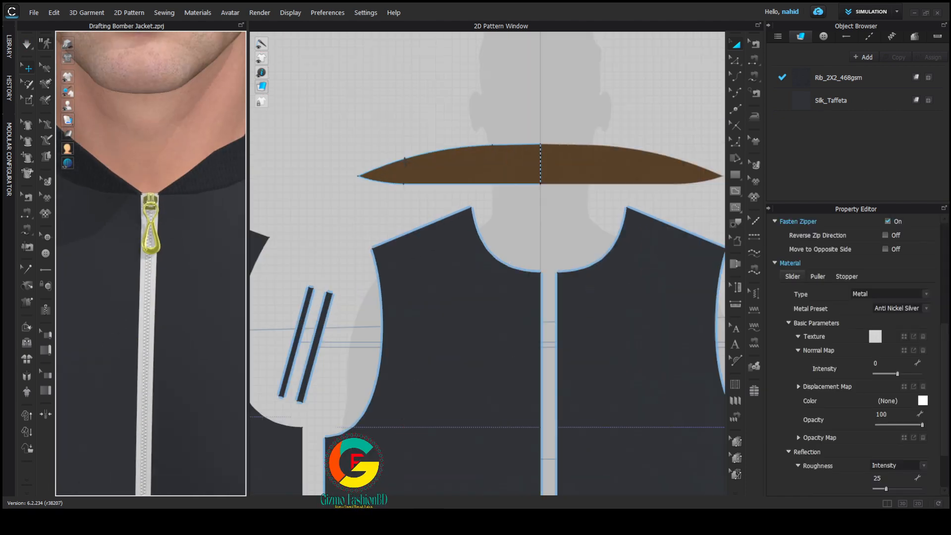
{"action": "scroll", "coordinate": [406, 162], "scroll_direction": "up", "scroll_amount": 3}
{"action": "left_click", "coordinate": [488, 180]}
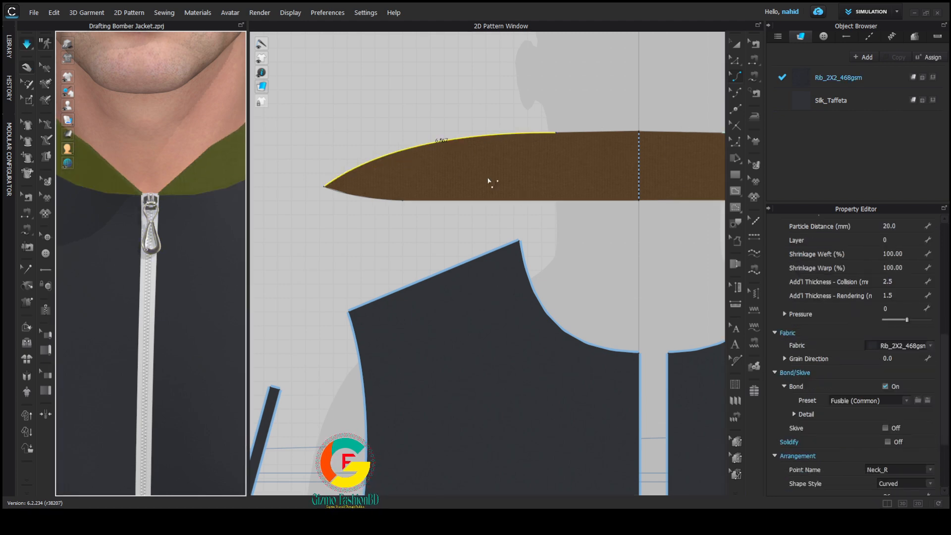
{"action": "scroll", "coordinate": [475, 198], "scroll_direction": "down", "scroll_amount": 3}
{"action": "left_click", "coordinate": [909, 225]}
{"action": "type", "text": "5"}
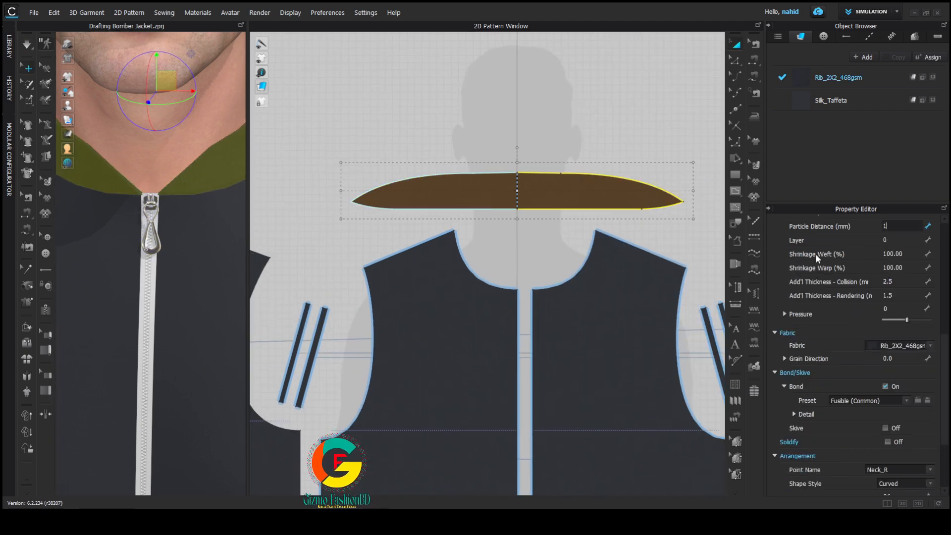
{"action": "key", "text": "Return"}
{"action": "left_click", "coordinate": [549, 118]}
{"action": "key", "text": "space"}
{"action": "scroll", "coordinate": [191, 187], "scroll_direction": "down", "scroll_amount": 3}
{"action": "right_click_drag", "start_coordinate": [192, 187], "coordinate": [129, 195]}
{"action": "right_click_drag", "start_coordinate": [232, 192], "coordinate": [37, 186]}
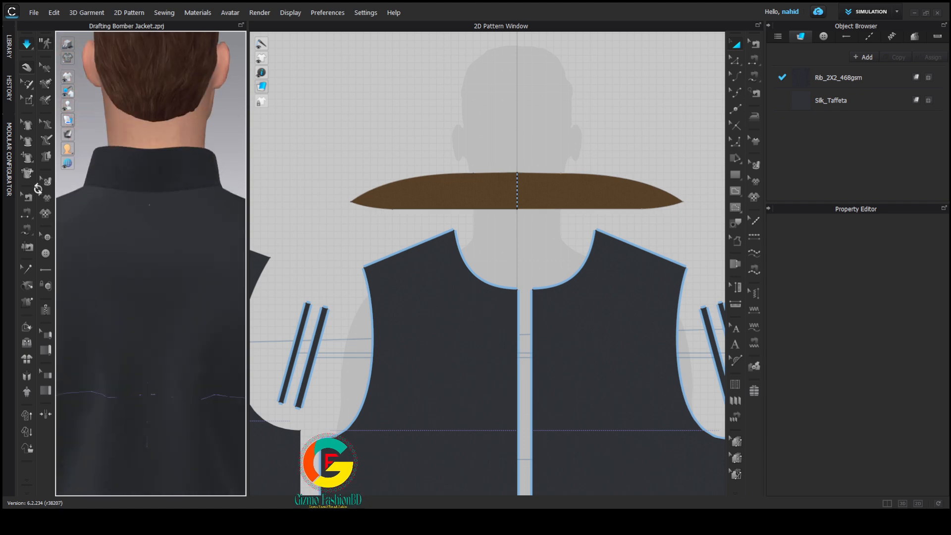
{"action": "key", "text": "space"}
Render a close-up preview of the sleeve utility pocket and its zippers, and close the render view
{"action": "left_click", "coordinate": [141, 151]}
{"action": "scroll", "coordinate": [147, 159], "scroll_direction": "down", "scroll_amount": 5}
{"action": "right_click_drag", "start_coordinate": [113, 138], "coordinate": [165, 216]}
{"action": "scroll", "coordinate": [165, 217], "scroll_direction": "up", "scroll_amount": 3}
{"action": "scroll", "coordinate": [165, 216], "scroll_direction": "up", "scroll_amount": 5}
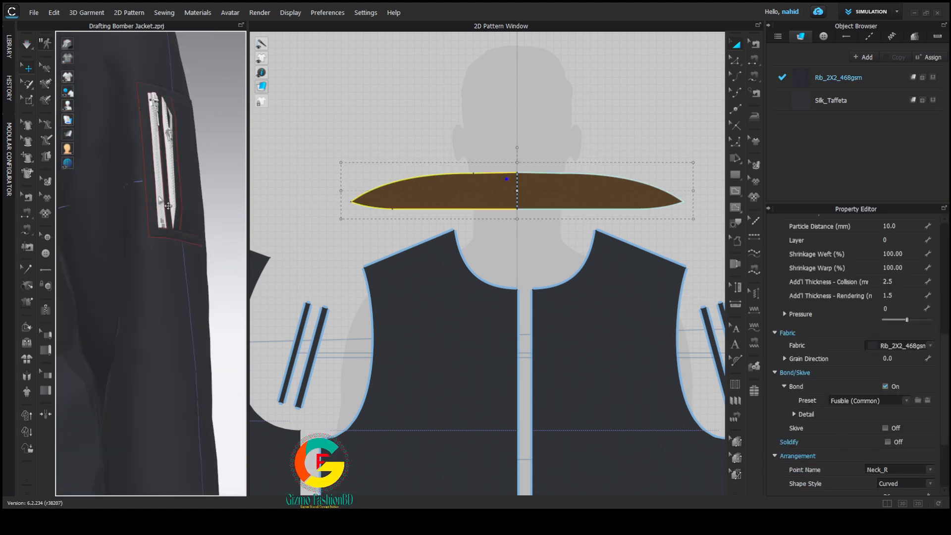
{"action": "left_click", "coordinate": [260, 14]}
{"action": "left_click", "coordinate": [268, 26]}
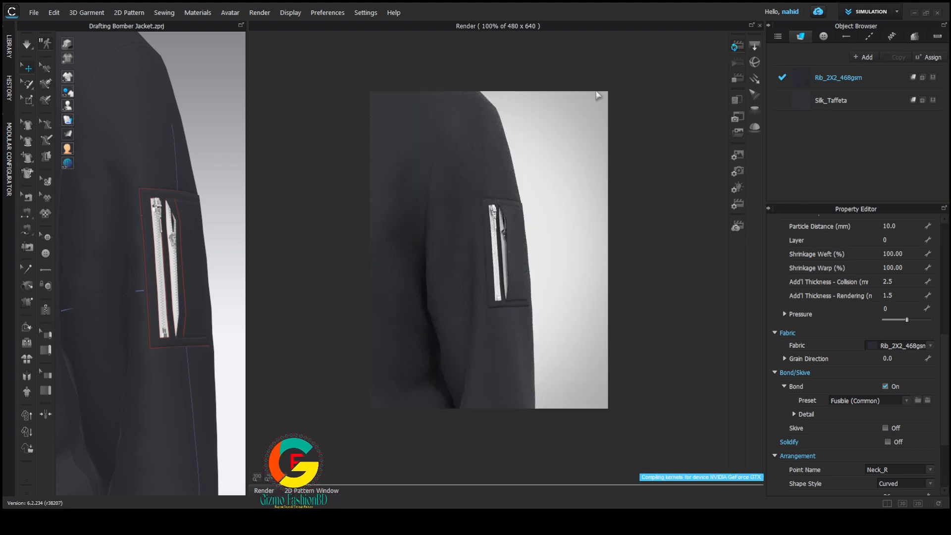
{"action": "scroll", "coordinate": [167, 218], "scroll_direction": "up", "scroll_amount": 3}
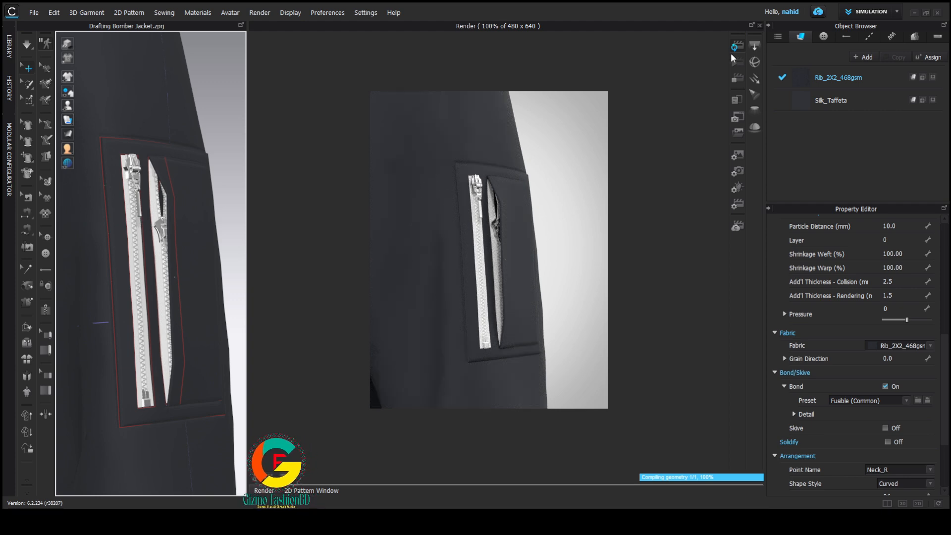
{"action": "left_click", "coordinate": [737, 78]}
{"action": "left_click", "coordinate": [760, 25]}
Recolor the tapes of both zippers on the sleeve utility pocket dark grey to suit the jacket fabric
{"action": "scroll", "coordinate": [123, 195], "scroll_direction": "up", "scroll_amount": 2}
{"action": "left_click", "coordinate": [124, 196]}
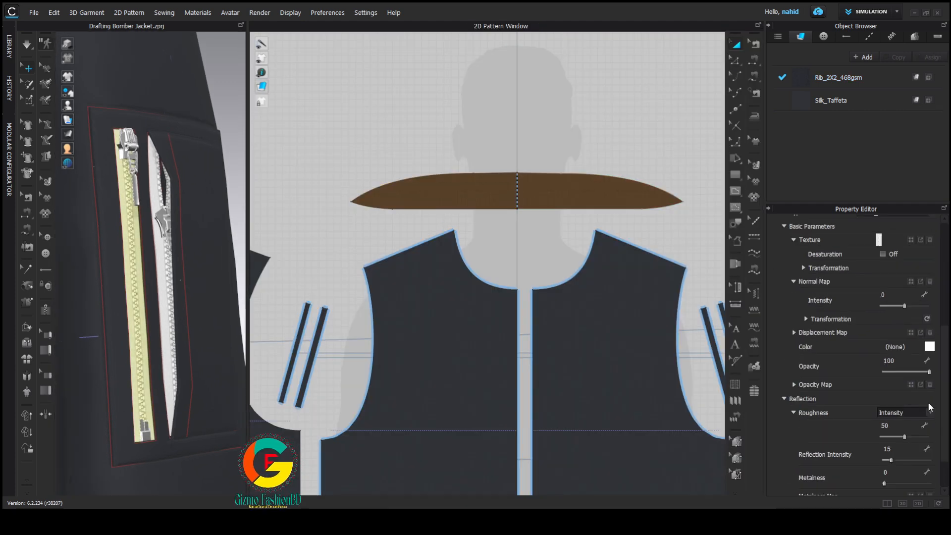
{"action": "left_click", "coordinate": [167, 74]}
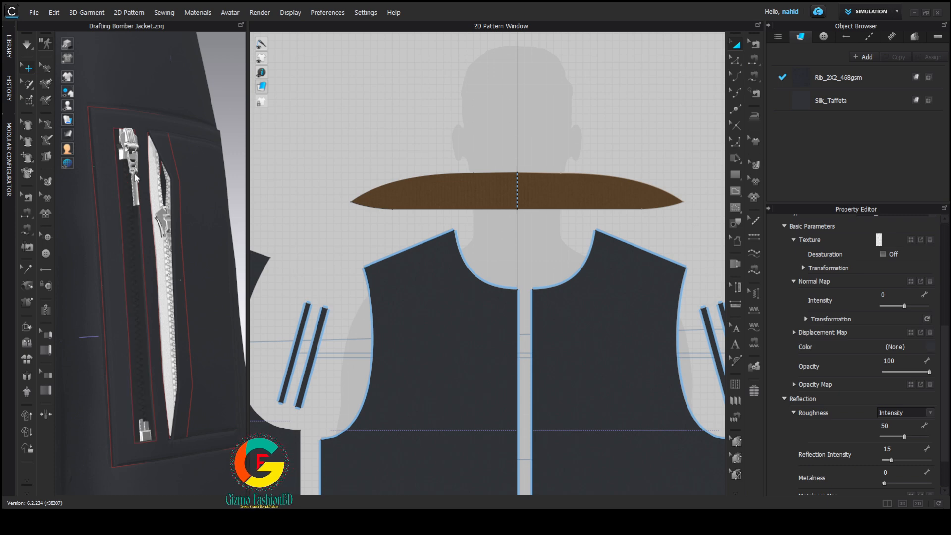
{"action": "left_click_drag", "start_coordinate": [312, 145], "coordinate": [294, 134]}
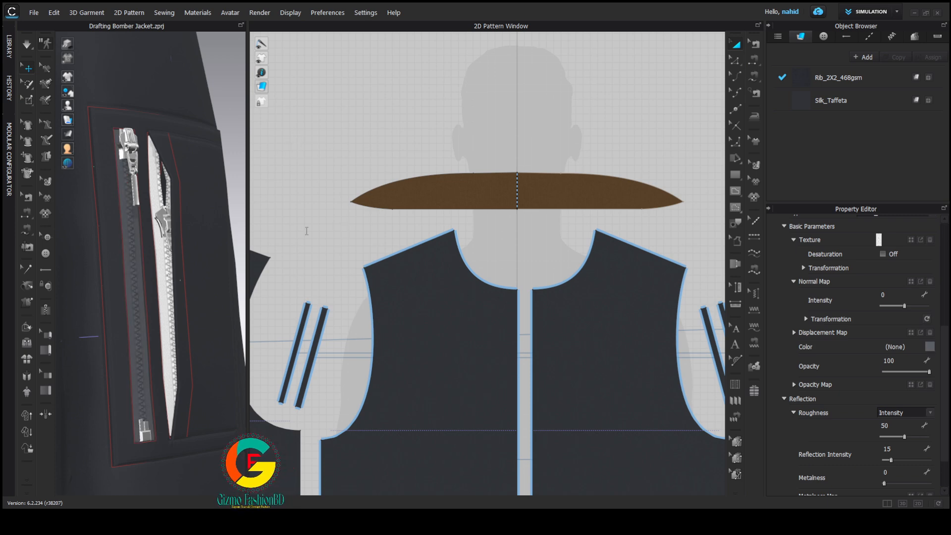
{"action": "left_click", "coordinate": [160, 190]}
{"action": "left_click", "coordinate": [929, 347]}
{"action": "left_click", "coordinate": [282, 237]}
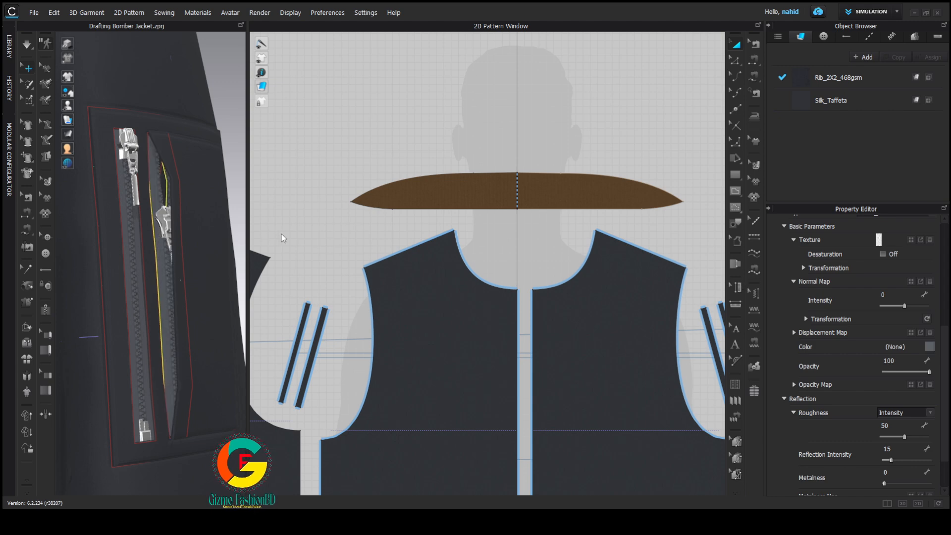
{"action": "left_click", "coordinate": [453, 378]}
Recolor the zipper tapes of both slanted front pockets and the center front dark grey
{"action": "scroll", "coordinate": [152, 260], "scroll_direction": "down", "scroll_amount": 3}
{"action": "scroll", "coordinate": [152, 260], "scroll_direction": "down", "scroll_amount": 8}
{"action": "scroll", "coordinate": [144, 302], "scroll_direction": "up", "scroll_amount": 10}
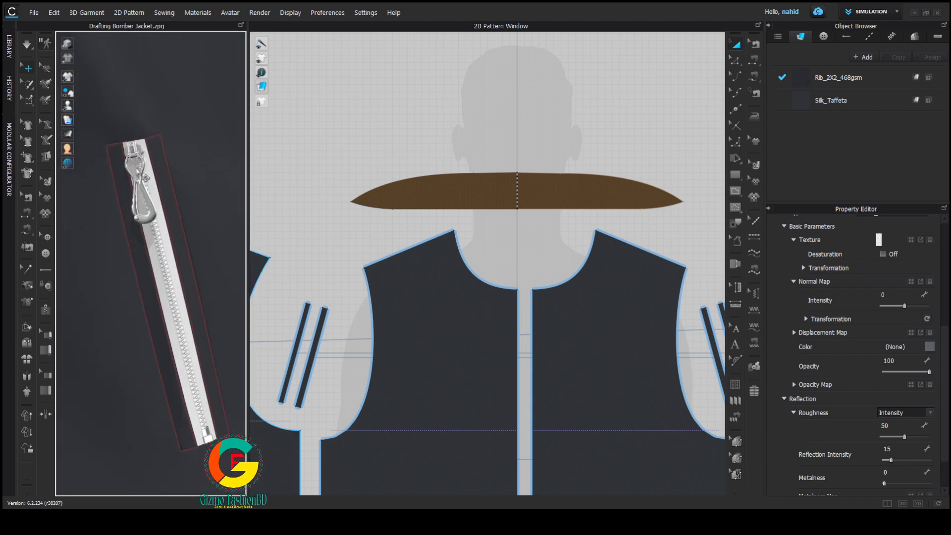
{"action": "left_click", "coordinate": [163, 191]}
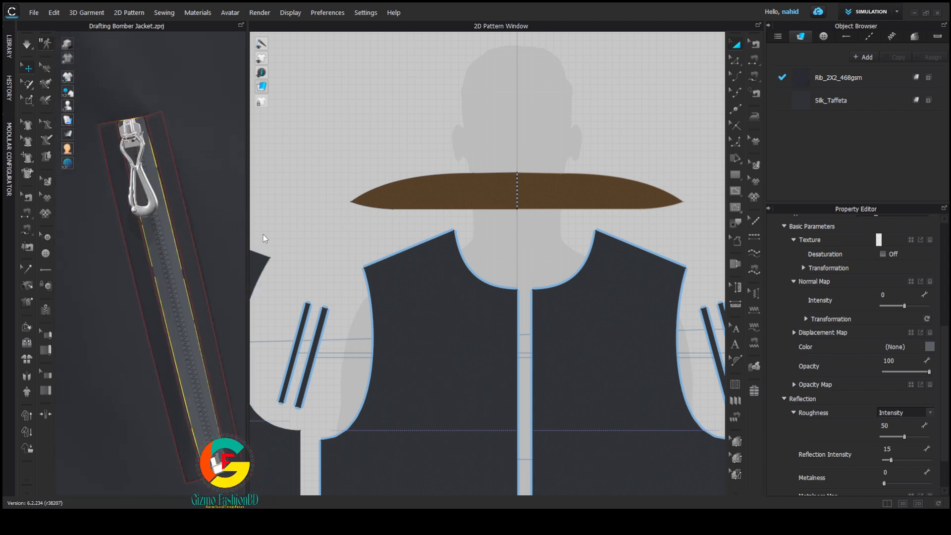
{"action": "scroll", "coordinate": [154, 307], "scroll_direction": "down", "scroll_amount": 3}
{"action": "right_click_drag", "start_coordinate": [158, 327], "coordinate": [138, 278]}
{"action": "scroll", "coordinate": [443, 313], "scroll_direction": "down", "scroll_amount": 5}
{"action": "scroll", "coordinate": [140, 271], "scroll_direction": "up", "scroll_amount": 2}
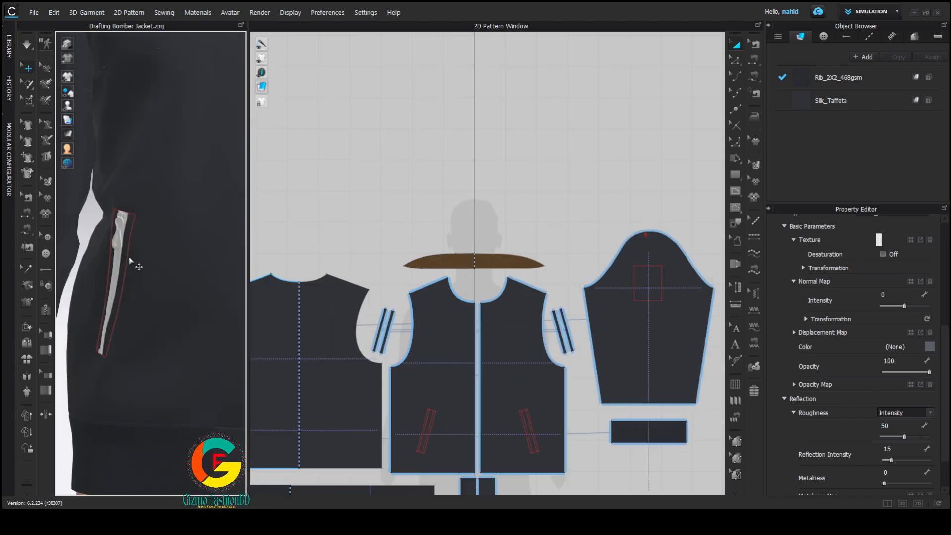
{"action": "left_click", "coordinate": [116, 270]}
{"action": "scroll", "coordinate": [140, 271], "scroll_direction": "down", "scroll_amount": 2}
{"action": "left_click", "coordinate": [929, 347]}
{"action": "left_click", "coordinate": [278, 240]}
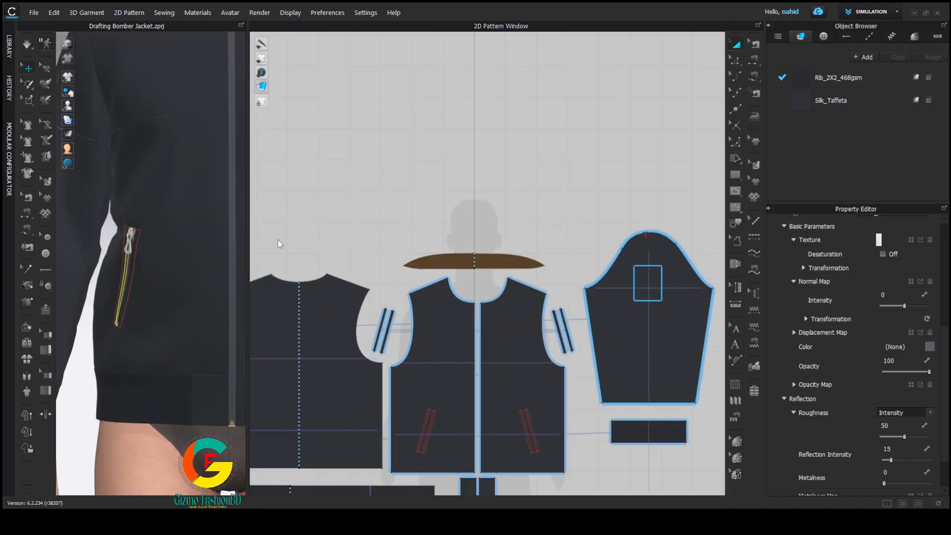
Inspect the center front zipper along its length and its slider at the collar
{"action": "left_click", "coordinate": [140, 445]}
{"action": "scroll", "coordinate": [134, 302], "scroll_direction": "down", "scroll_amount": 5}
{"action": "right_click_drag", "start_coordinate": [124, 198], "coordinate": [181, 202]}
{"action": "scroll", "coordinate": [168, 202], "scroll_direction": "up", "scroll_amount": 10}
{"action": "scroll", "coordinate": [124, 192], "scroll_direction": "down", "scroll_amount": 7}
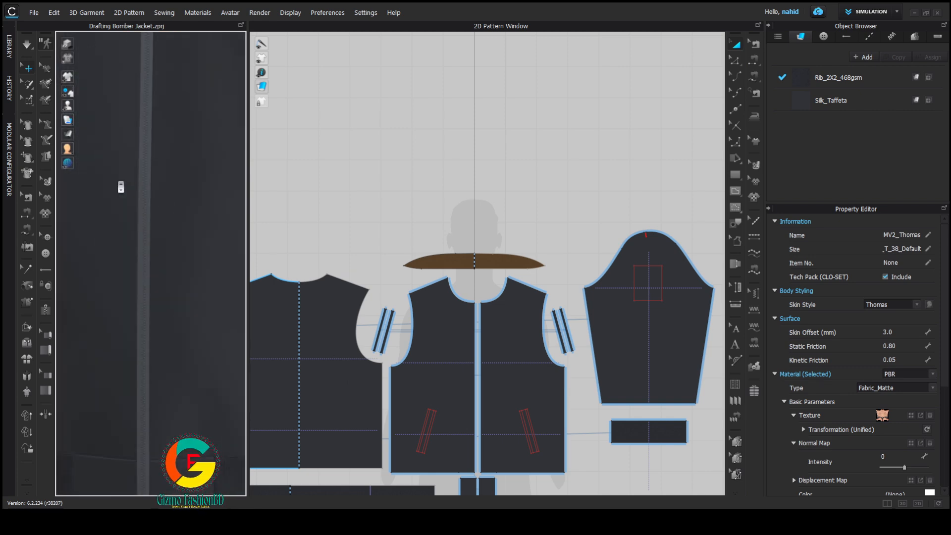
{"action": "middle_click_drag", "start_coordinate": [136, 140], "coordinate": [149, 65]}
{"action": "scroll", "coordinate": [176, 256], "scroll_direction": "up", "scroll_amount": 3}
{"action": "left_click", "coordinate": [165, 263]}
{"action": "scroll", "coordinate": [174, 271], "scroll_direction": "down", "scroll_amount": 4}
{"action": "middle_click_drag", "start_coordinate": [151, 193], "coordinate": [144, 443]}
Render previews of the collar close up and the whole jacket front, and return to the 2D patterns
{"action": "left_click", "coordinate": [260, 14]}
{"action": "left_click", "coordinate": [275, 25]}
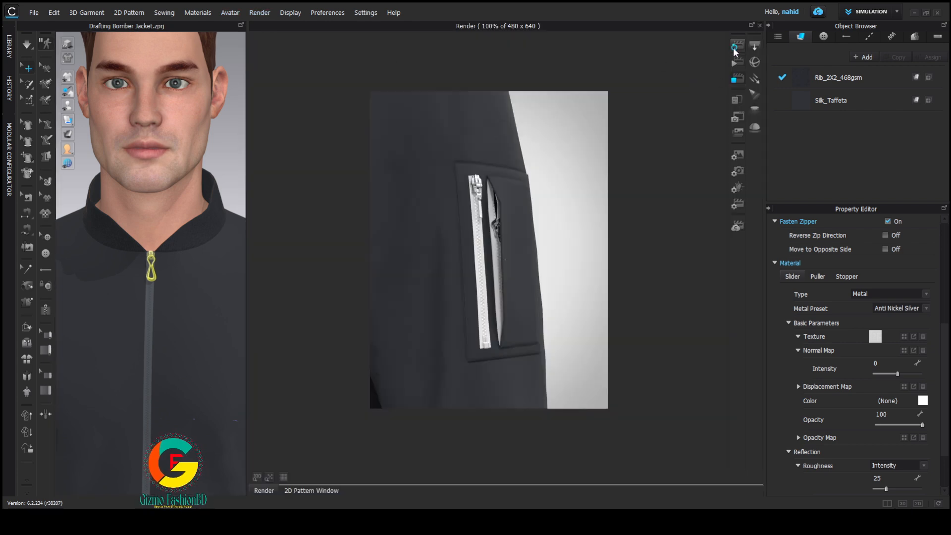
{"action": "scroll", "coordinate": [151, 238], "scroll_direction": "up", "scroll_amount": 5}
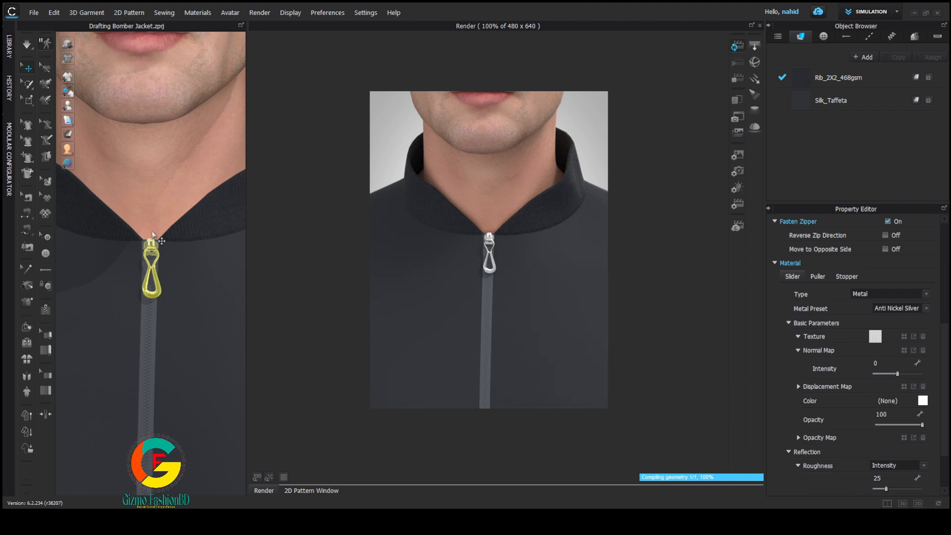
{"action": "left_click", "coordinate": [806, 82]}
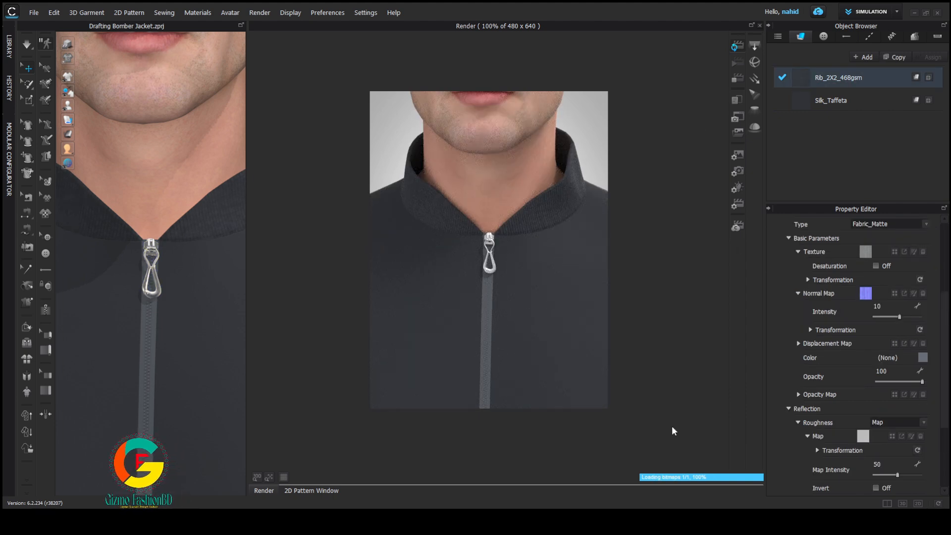
{"action": "scroll", "coordinate": [176, 218], "scroll_direction": "down", "scroll_amount": 8}
{"action": "middle_click_drag", "start_coordinate": [177, 211], "coordinate": [183, 125]}
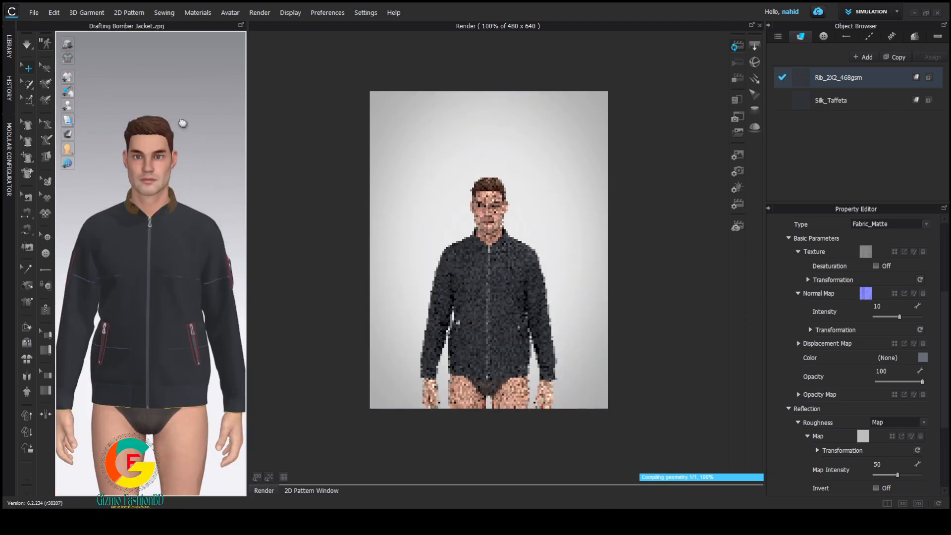
{"action": "left_click", "coordinate": [738, 48]}
{"action": "left_click", "coordinate": [759, 26]}
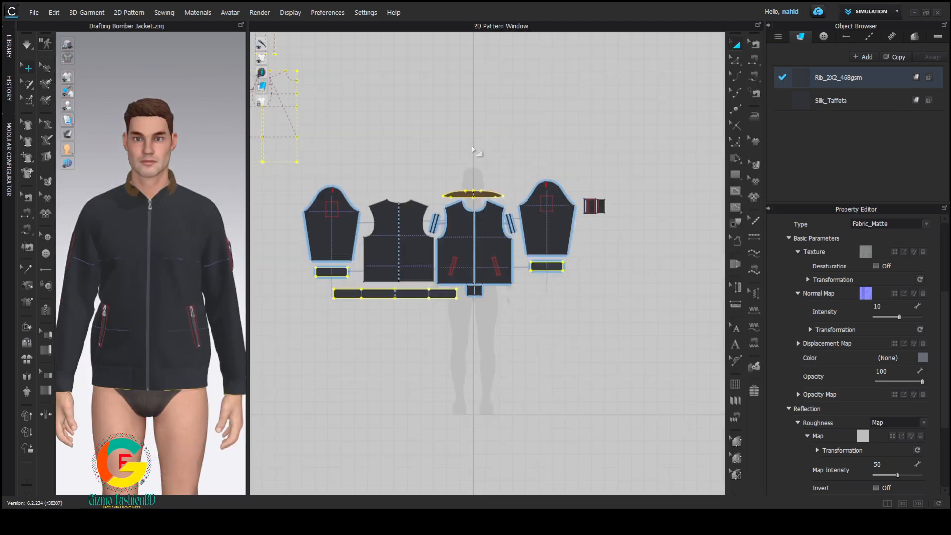
{"action": "middle_click_drag", "start_coordinate": [475, 147], "coordinate": [490, 158]}
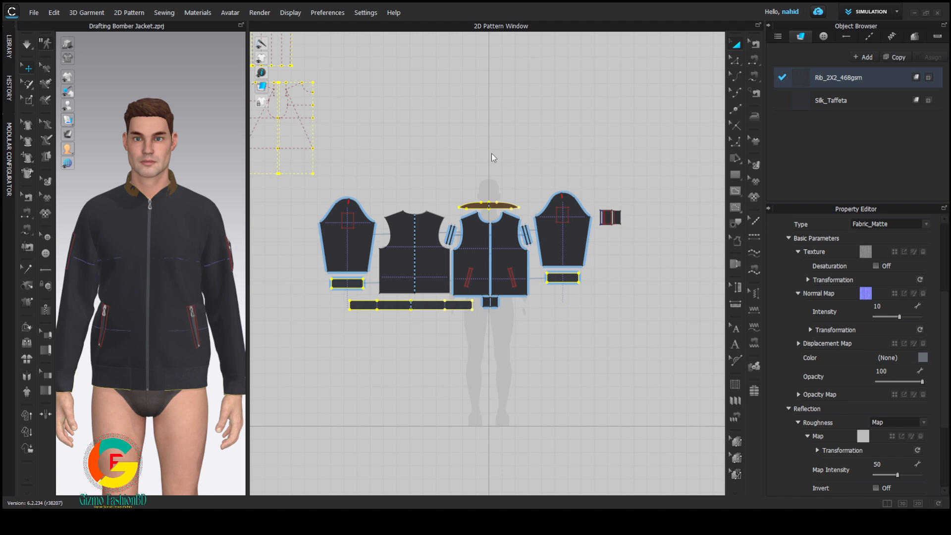